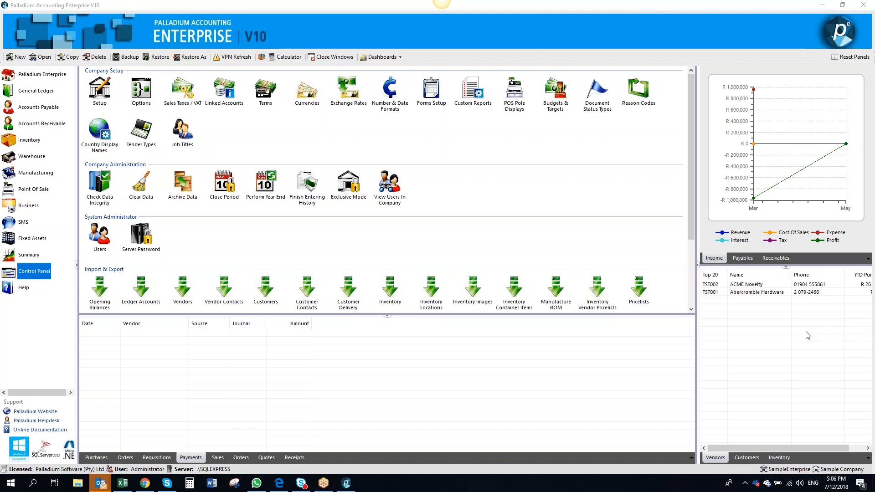
# In the company Payables options, enable warning on purchases over 5% of the last purchase invoice cost
pyautogui.click(718, 348)
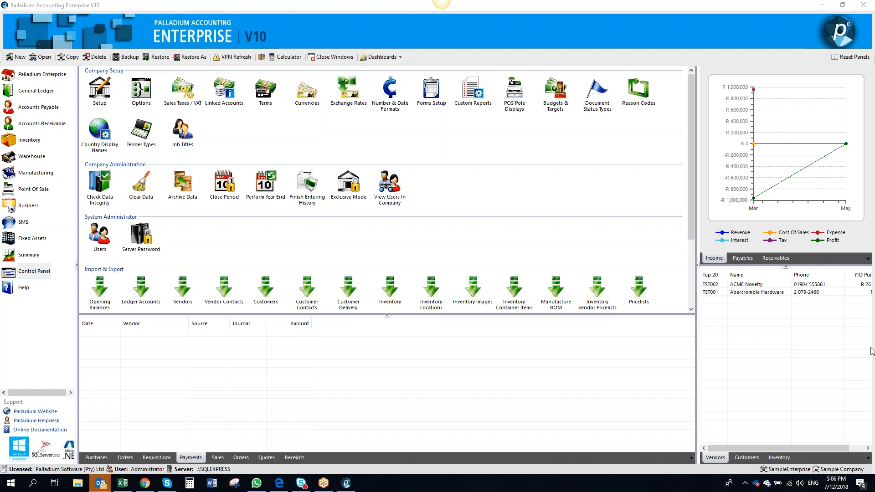
pyautogui.click(621, 240)
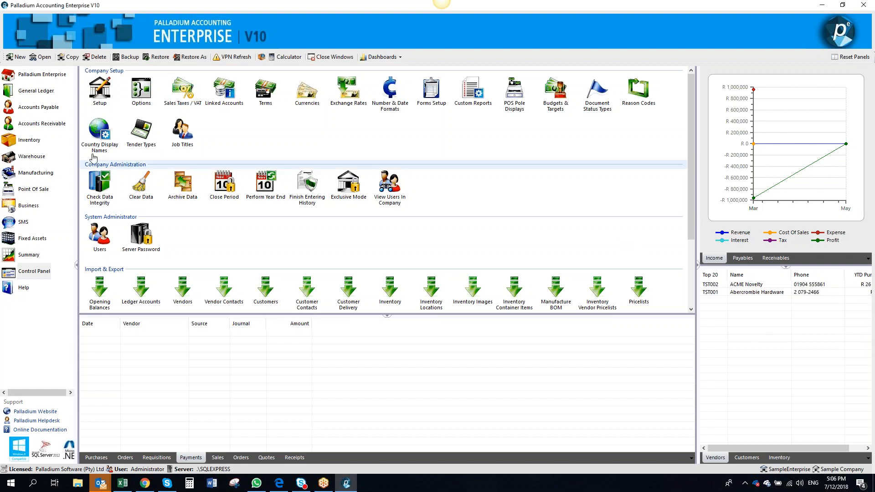
pyautogui.click(44, 272)
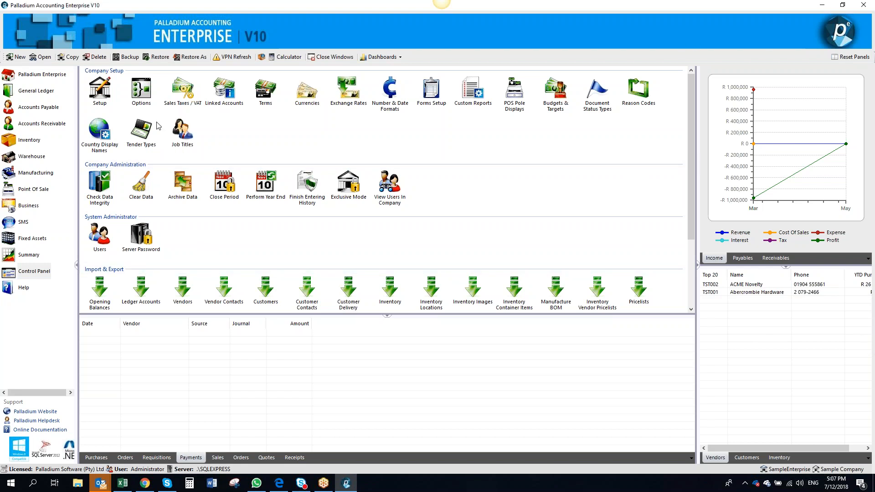
pyautogui.click(148, 107)
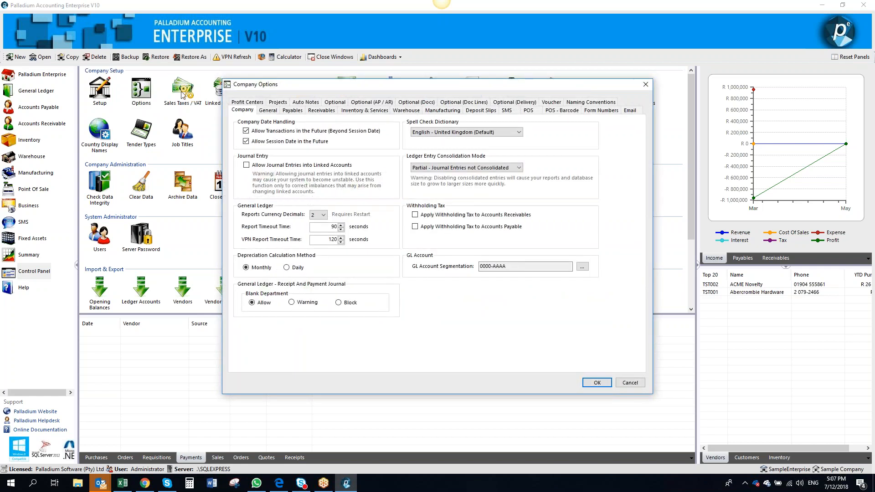
pyautogui.click(292, 110)
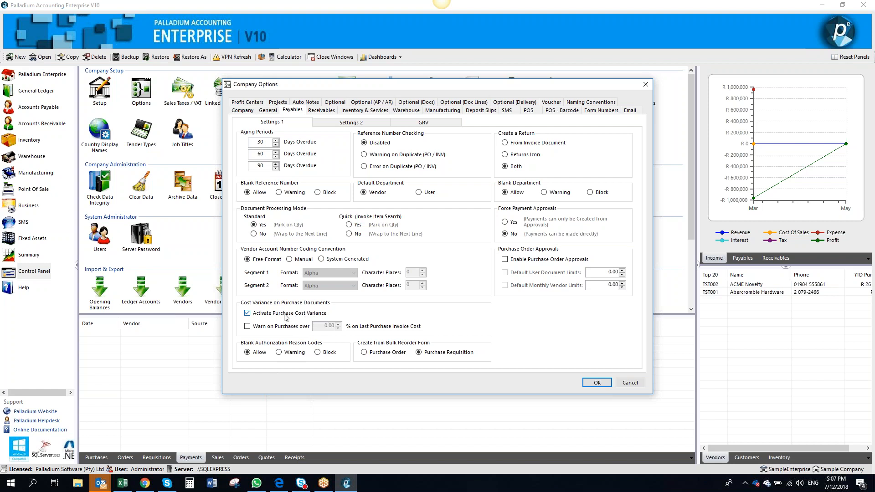
pyautogui.click(271, 326)
pyautogui.click(326, 327)
pyautogui.write('5')
pyautogui.press('Tab')
# Try switching bulk reorder form creation between Purchase Order and Purchase Requisition
pyautogui.click(377, 353)
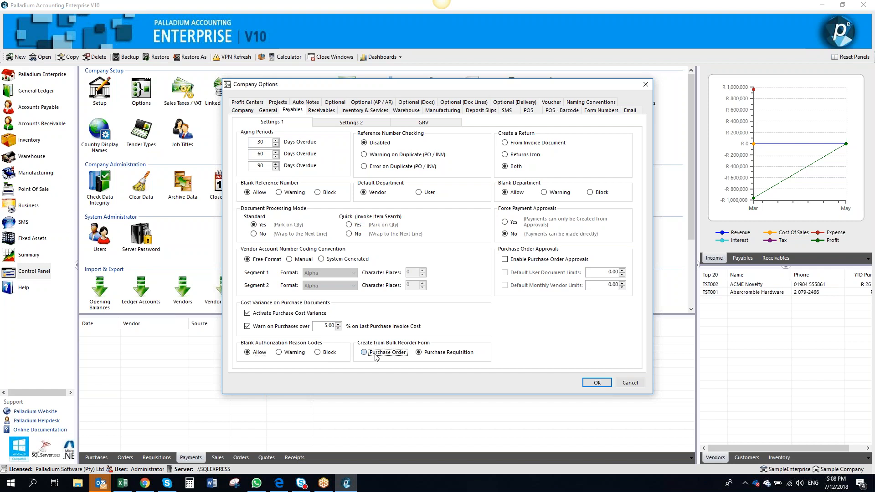
pyautogui.click(422, 355)
pyautogui.click(394, 352)
# Toggle purchase order approvals and forced payment approvals on and back off
pyautogui.click(505, 260)
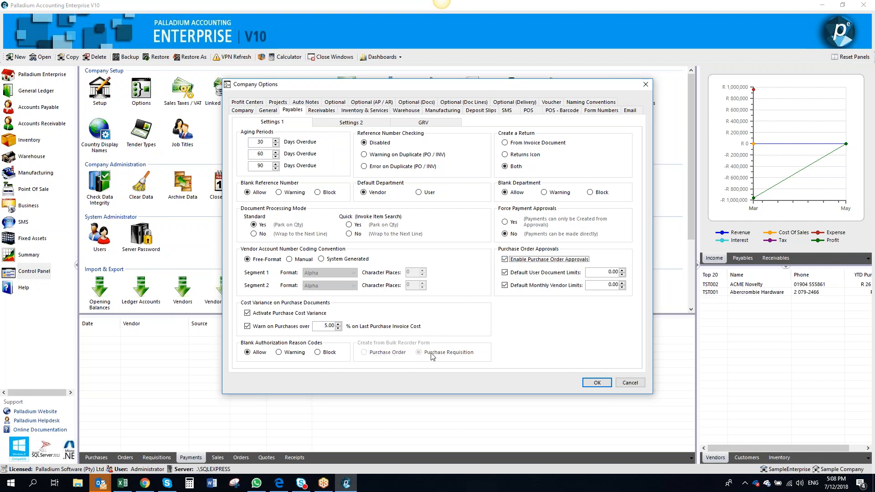
pyautogui.click(505, 260)
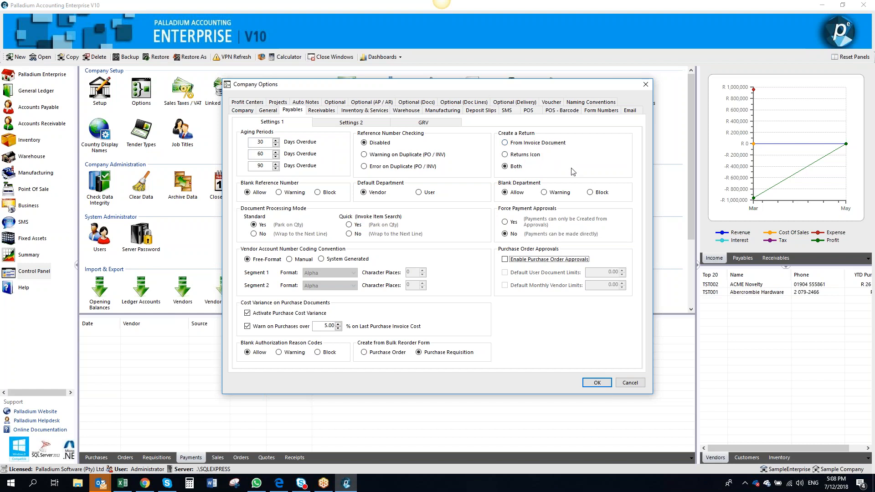
pyautogui.click(511, 223)
pyautogui.click(513, 236)
# In the GRV settings, set partial backorders to Warning and enable auto-printing the GRV on record
pyautogui.click(362, 124)
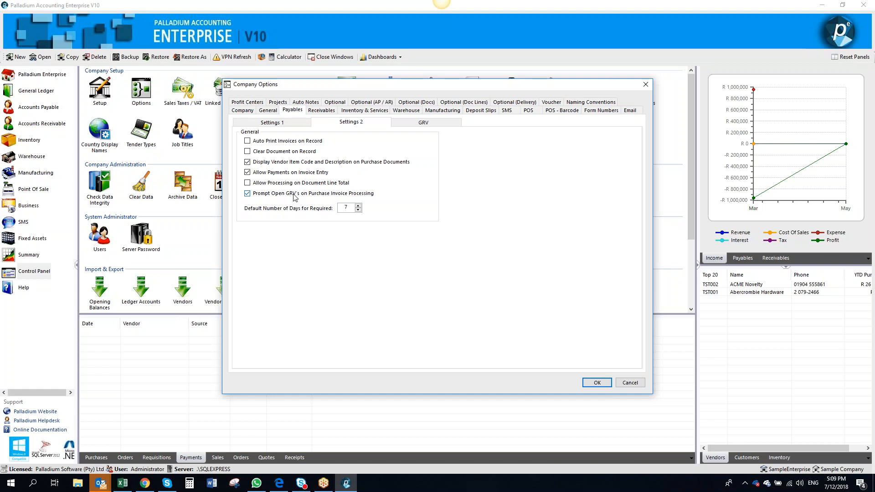
pyautogui.click(413, 124)
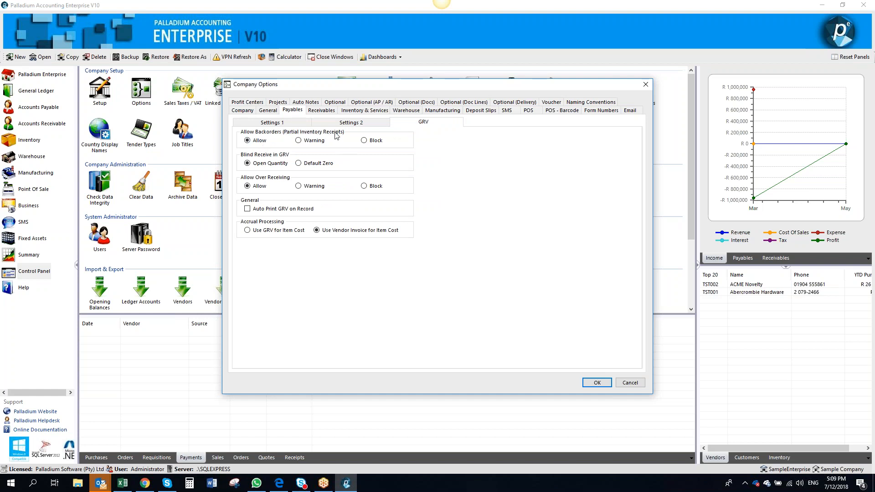
pyautogui.click(318, 142)
pyautogui.click(293, 210)
# Try both accrual processing cost sources, keep Use Vendor Invoice for Item Cost, and apply the company options
pyautogui.click(271, 233)
pyautogui.click(325, 232)
pyautogui.click(270, 230)
pyautogui.click(316, 231)
pyautogui.click(597, 383)
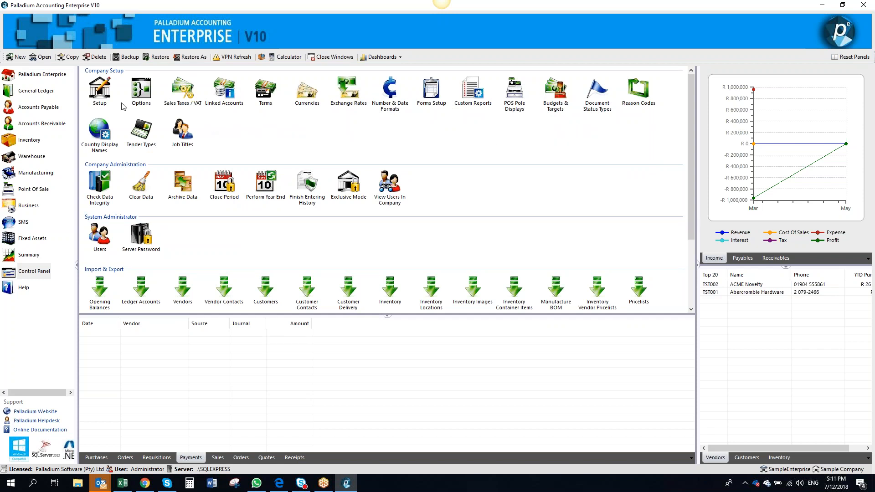
# Open Abercrombie Hardware's vendor settings and clear the Create New Invoice method
pyautogui.click(39, 110)
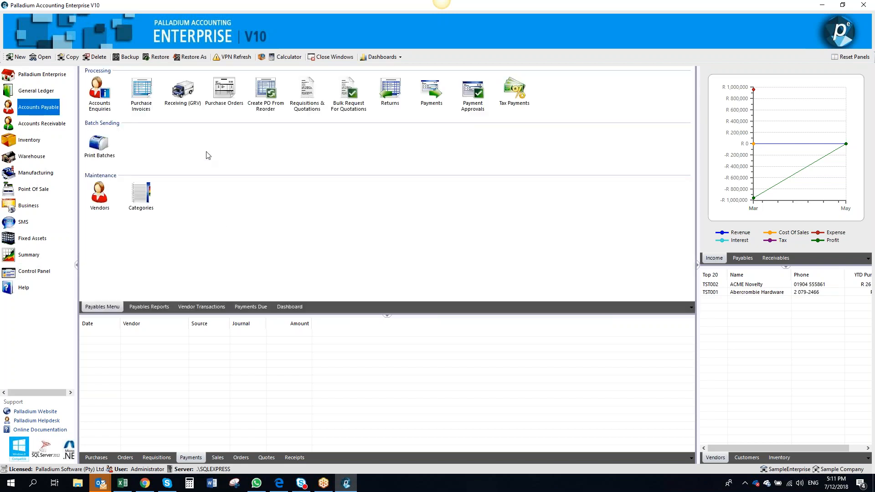
pyautogui.click(99, 201)
pyautogui.doubleClick(99, 194)
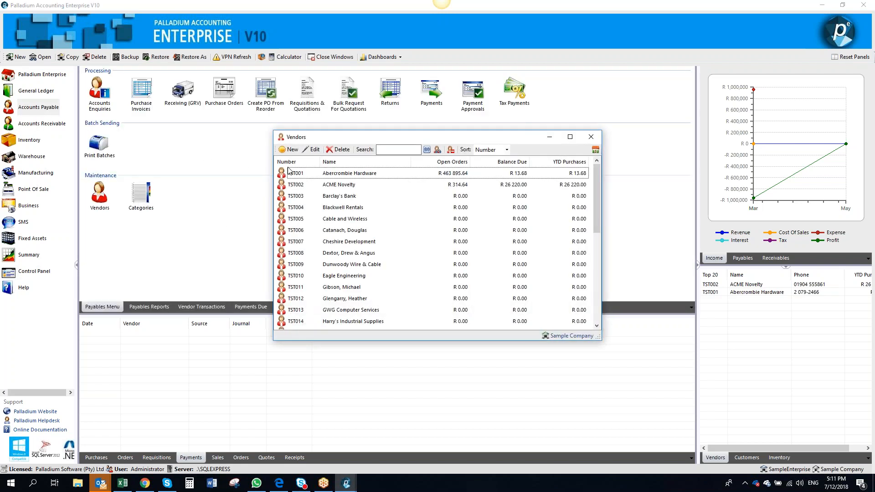
pyautogui.click(300, 174)
pyautogui.doubleClick(299, 173)
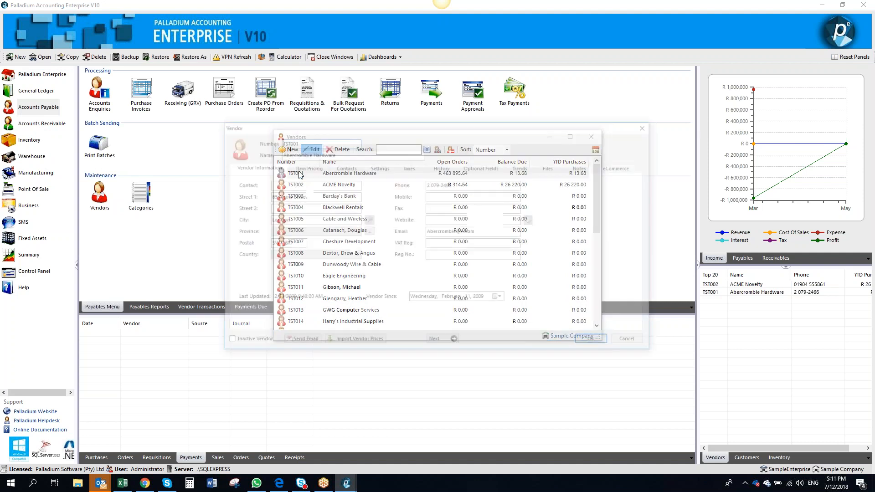
pyautogui.click(378, 168)
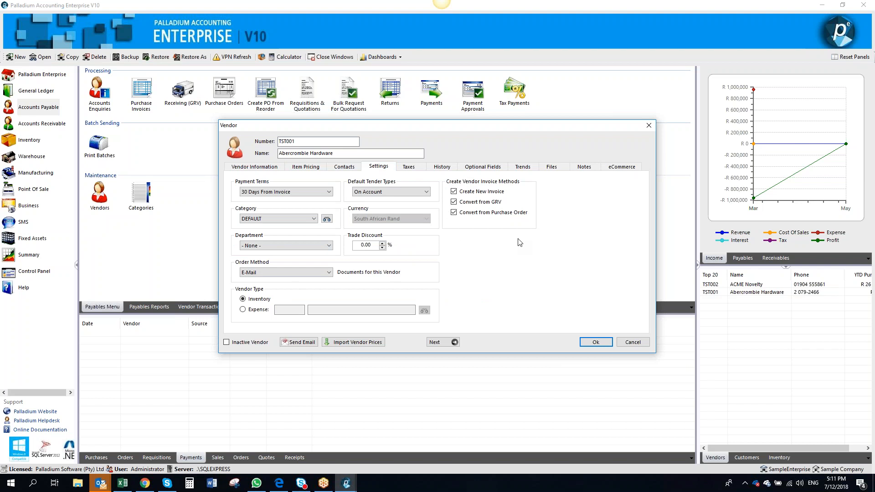
pyautogui.click(453, 192)
# Try setting the vendor type to Expense with account 5220-0000 Purchase Returns, then revert to Inventory
pyautogui.click(243, 312)
pyautogui.click(242, 299)
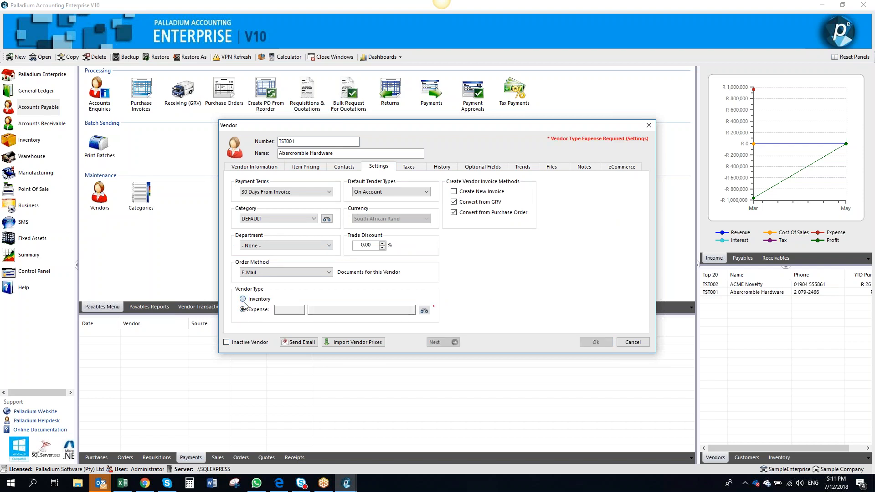
pyautogui.click(243, 310)
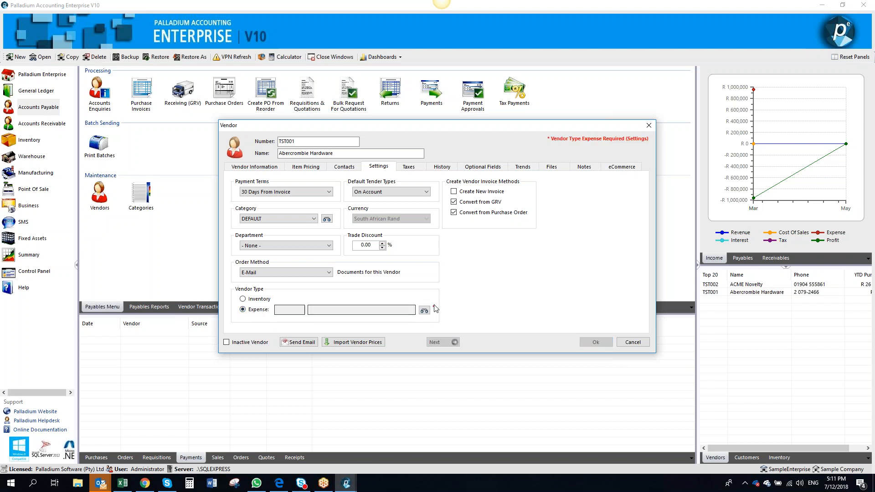
pyautogui.click(425, 310)
pyautogui.doubleClick(391, 283)
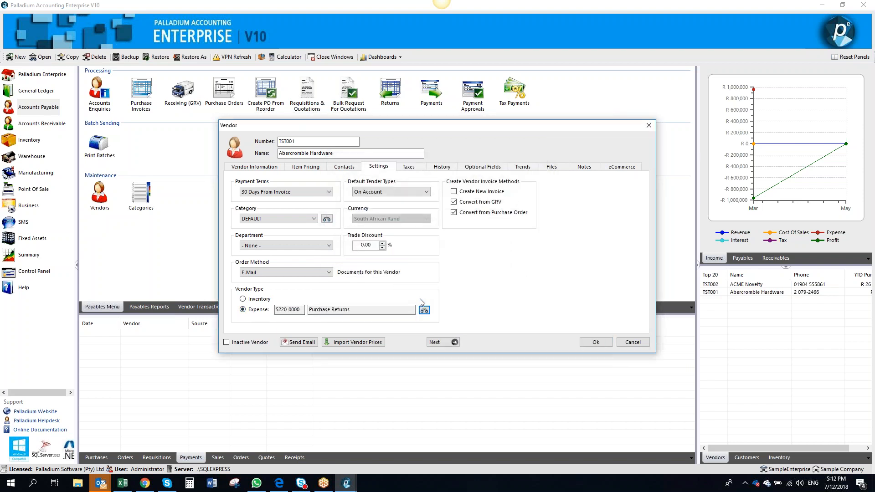
pyautogui.click(425, 310)
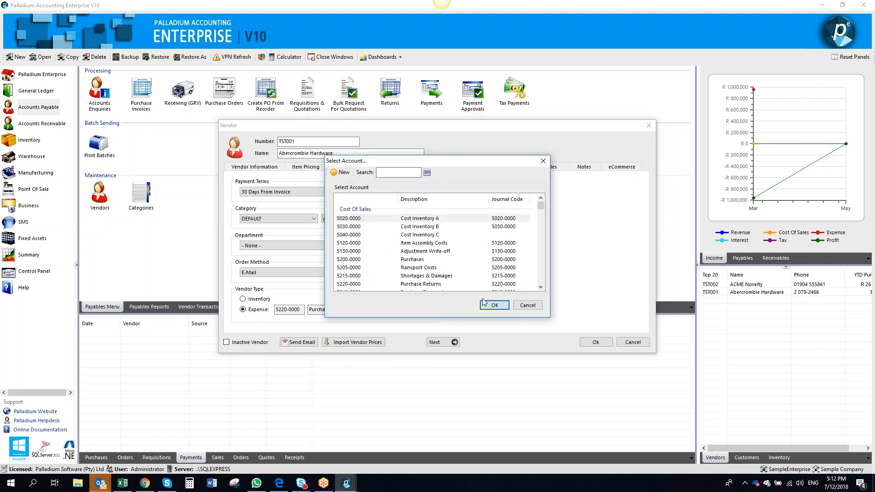
pyautogui.click(527, 306)
pyautogui.click(253, 301)
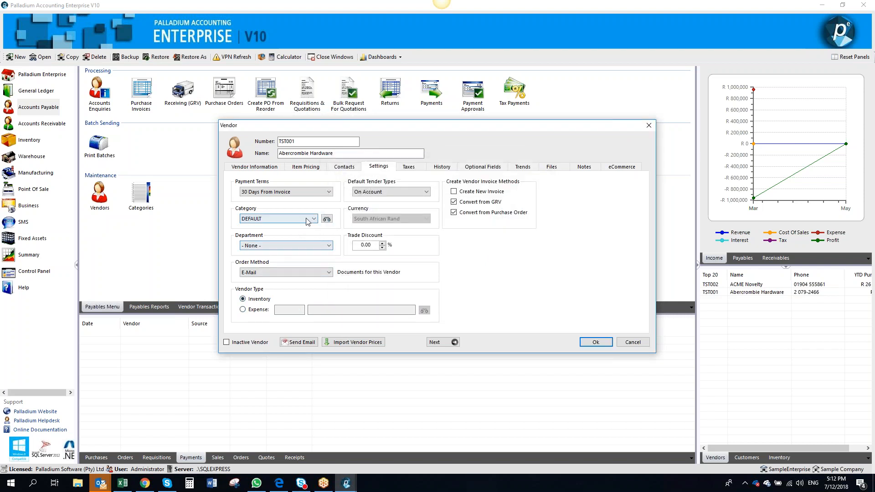
# Inspect the DEFAULT vendor category's trends and security settings, then close the vendor windows
pyautogui.click(326, 219)
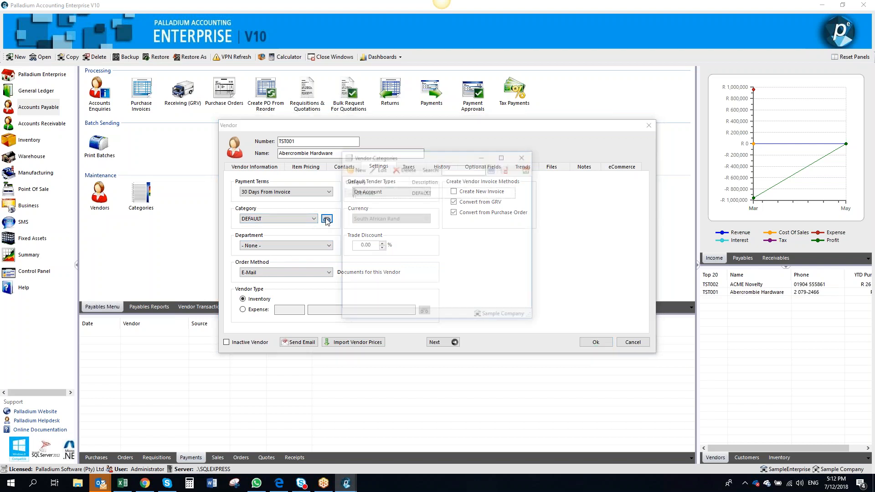
pyautogui.doubleClick(377, 200)
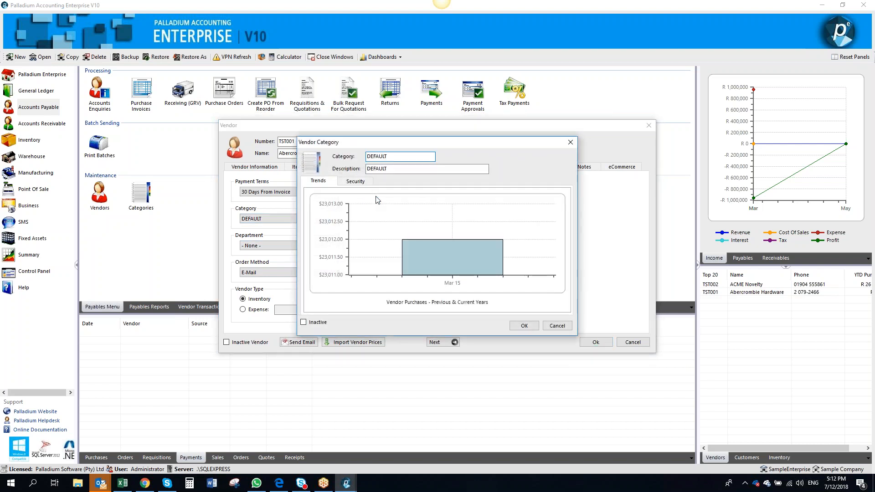
pyautogui.click(358, 181)
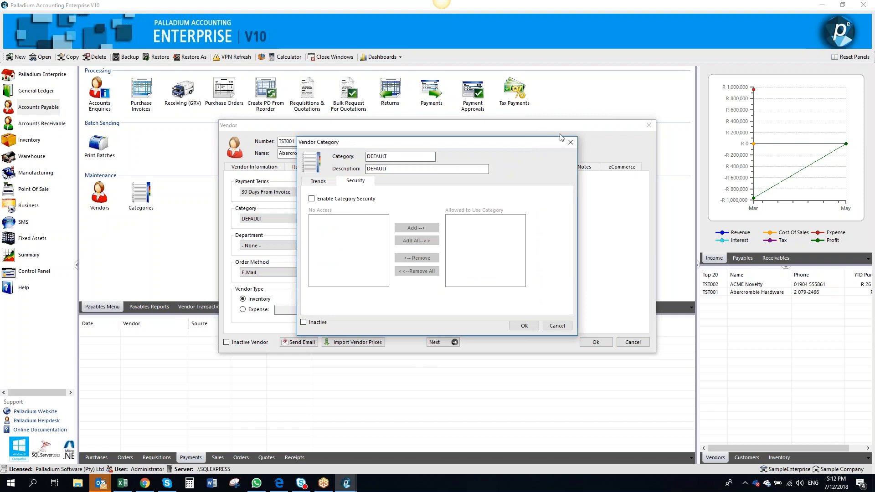
pyautogui.click(571, 143)
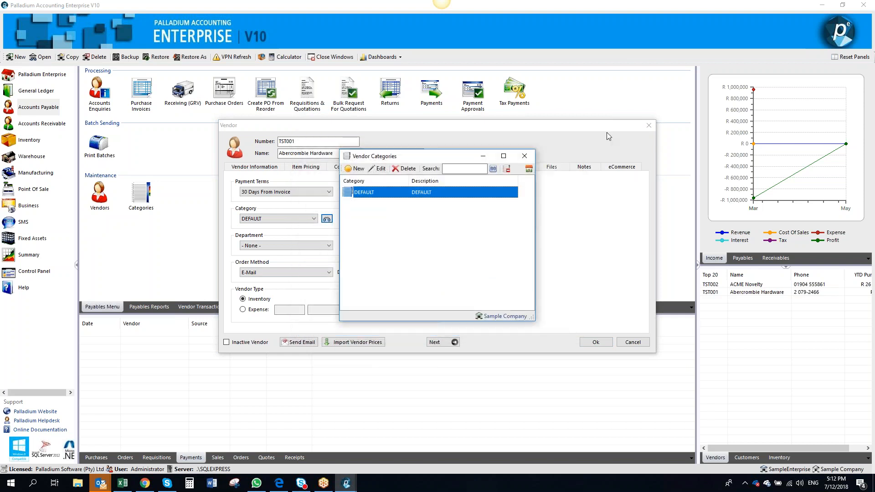
pyautogui.click(535, 155)
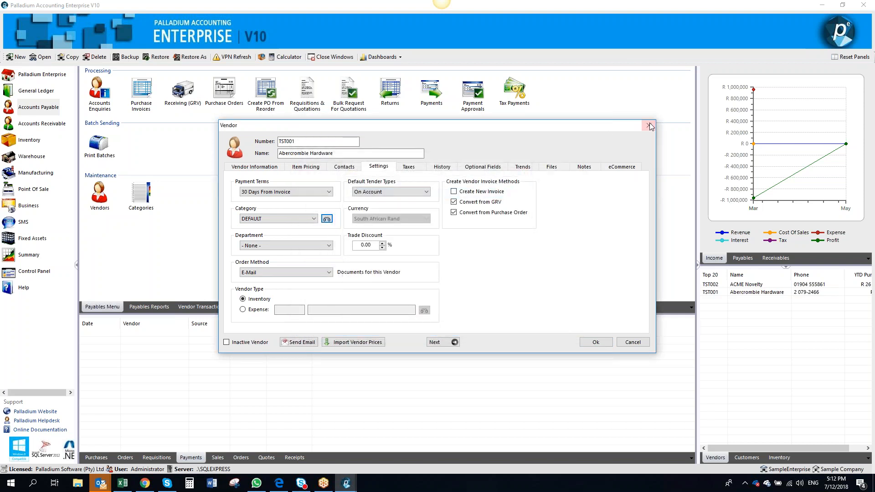
pyautogui.click(649, 125)
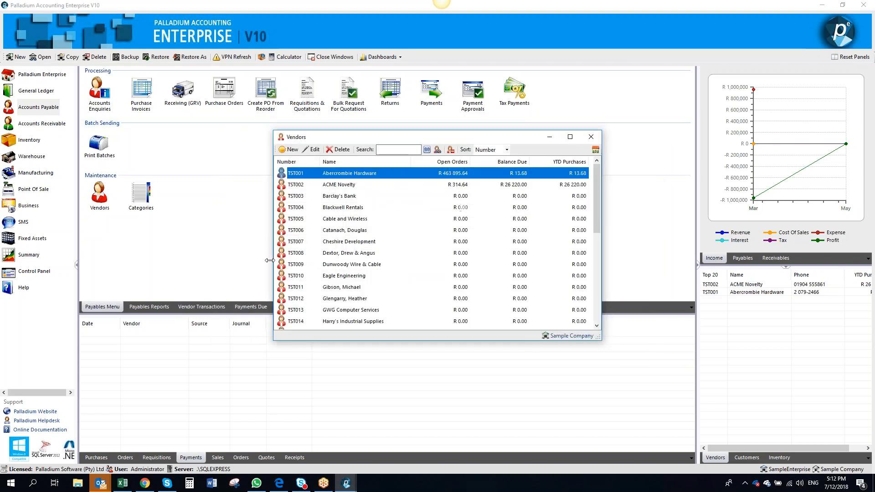
pyautogui.click(591, 137)
# Review the Inventory & Services display options in the company options and close them
pyautogui.click(43, 267)
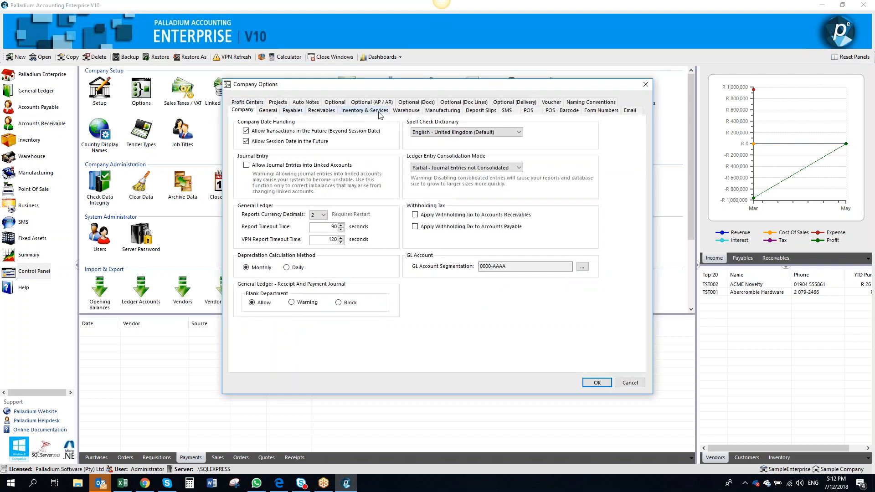
pyautogui.click(378, 114)
pyautogui.click(351, 124)
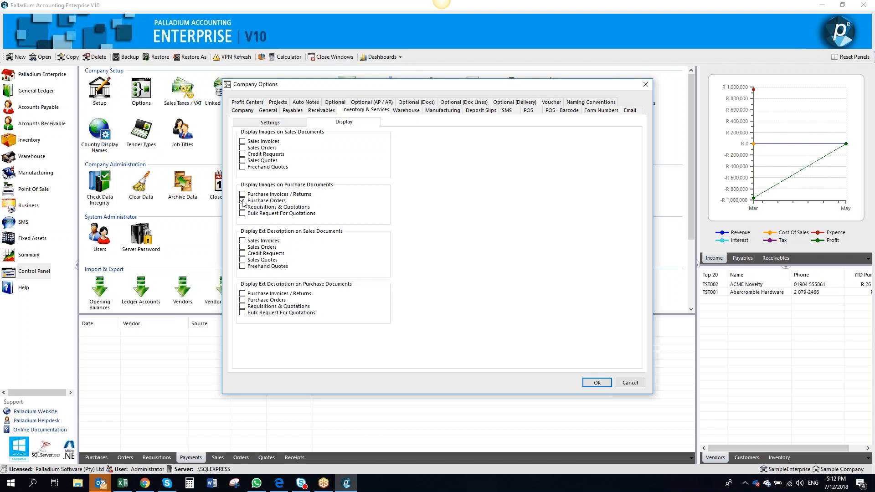
pyautogui.click(587, 384)
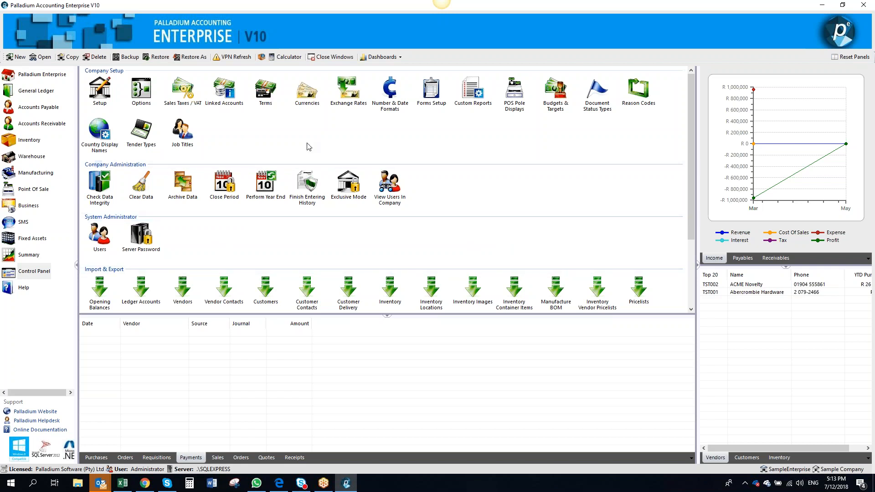
# Browse the payables reports, ACME Novelty's vendor transactions report and the payables dashboard
pyautogui.click(46, 109)
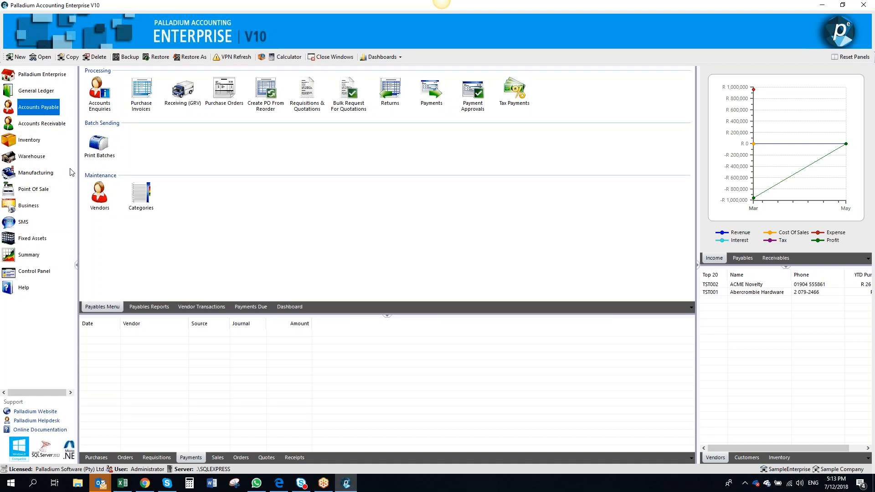
pyautogui.click(161, 307)
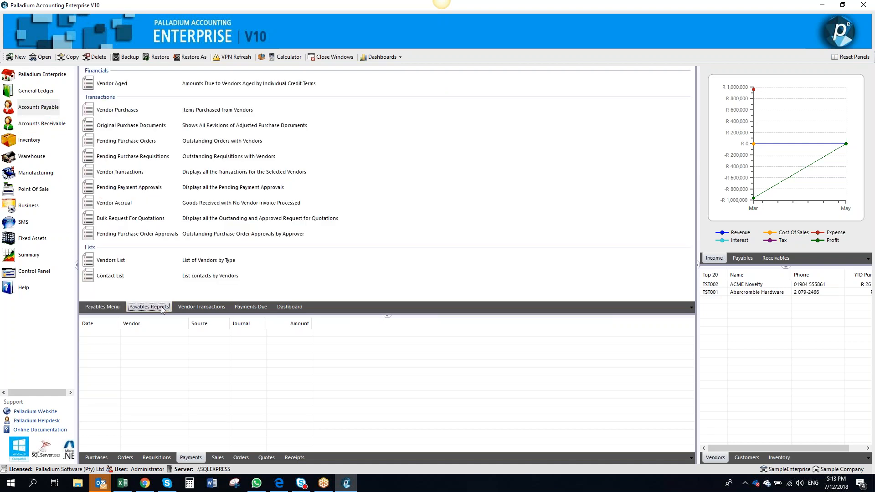
pyautogui.click(203, 308)
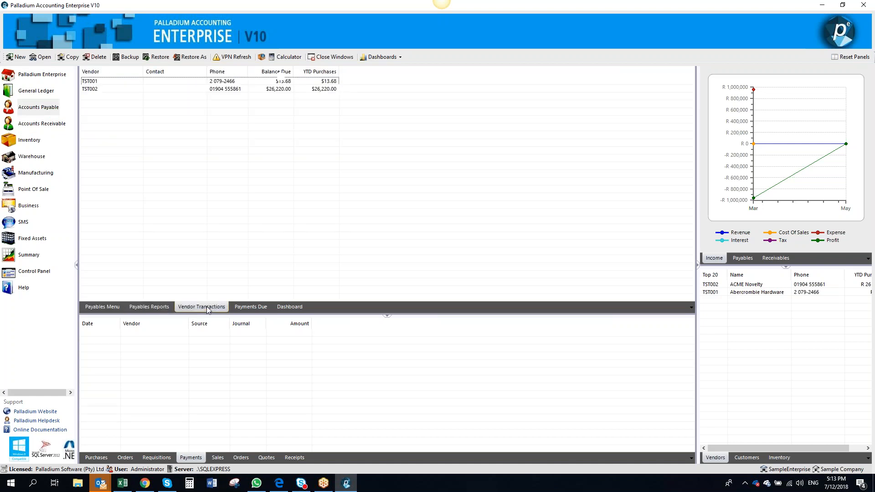
pyautogui.click(322, 88)
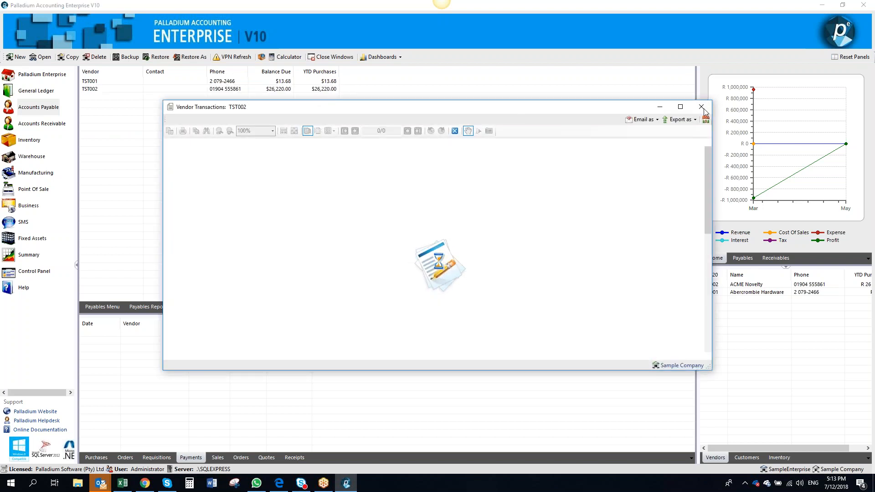
pyautogui.click(702, 107)
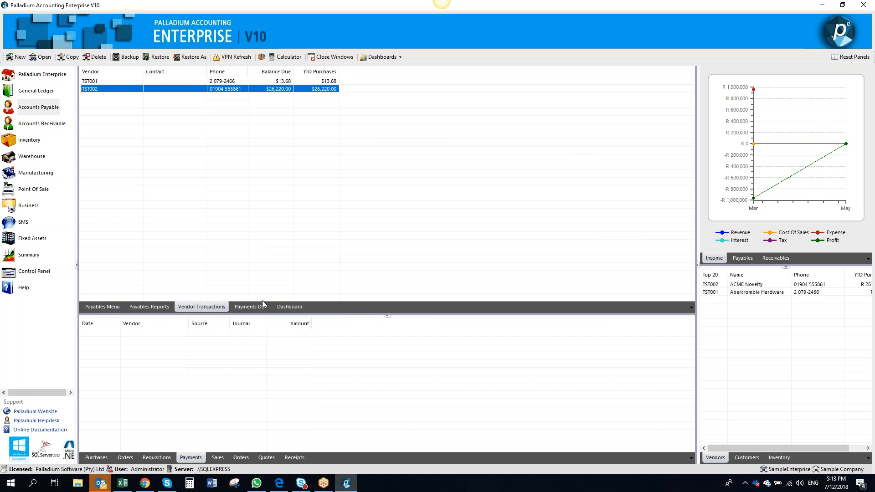
pyautogui.click(288, 306)
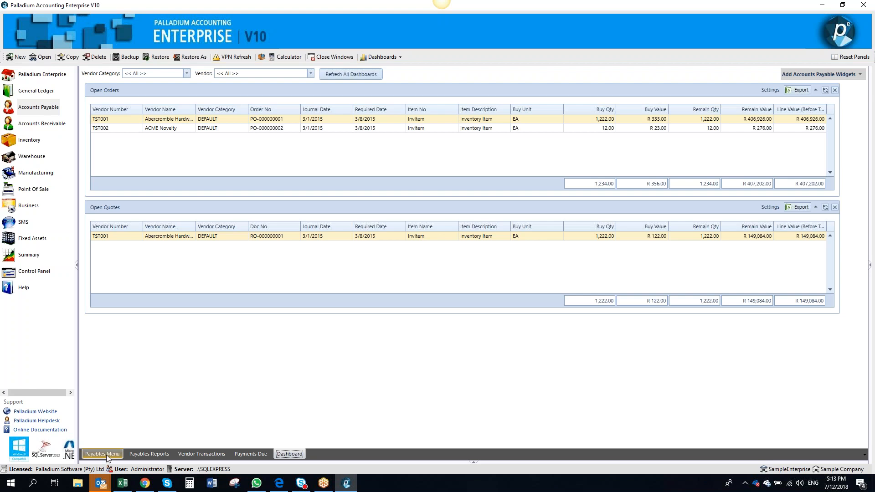
# View the main section dashboard and return to the Accounts Payable menu
pyautogui.click(382, 57)
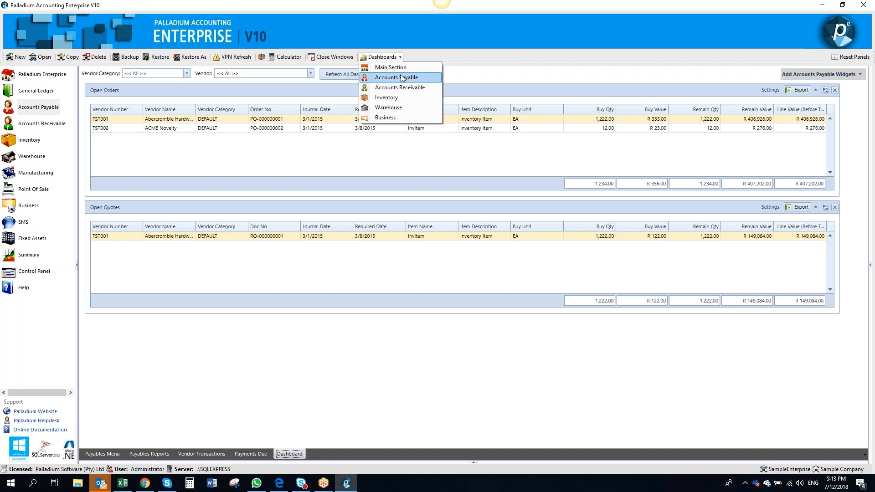
pyautogui.click(405, 68)
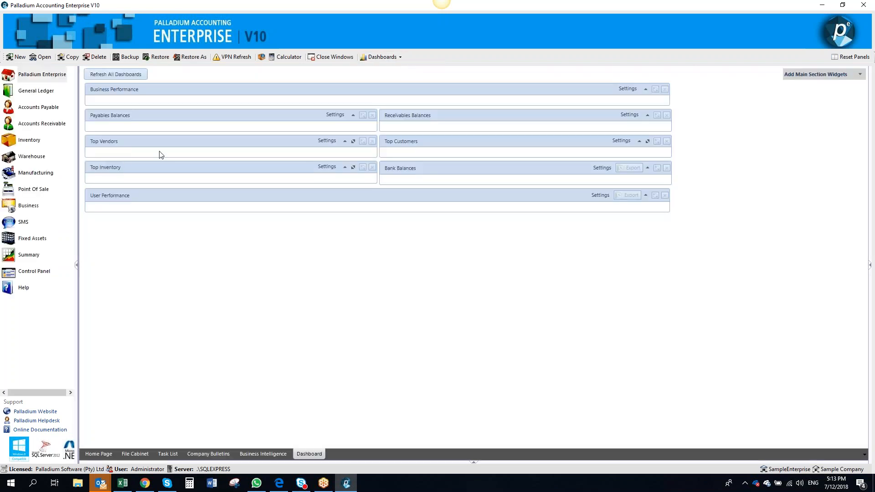
pyautogui.click(43, 108)
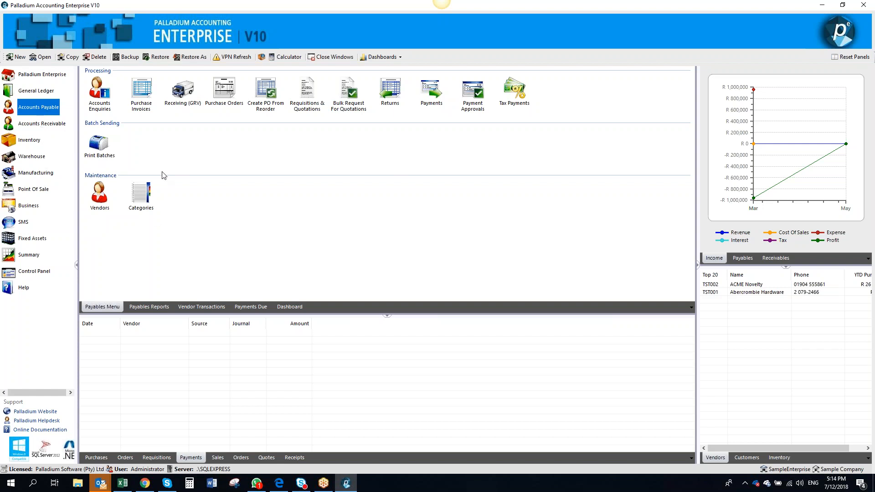
# Open Abercrombie Hardware's vendor record and add the InvItem item to its item pricing
pyautogui.doubleClick(99, 192)
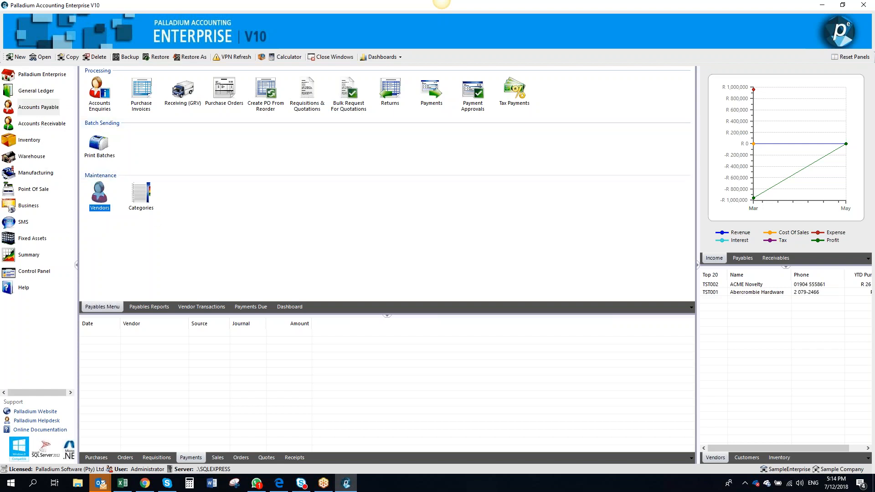
pyautogui.doubleClick(295, 174)
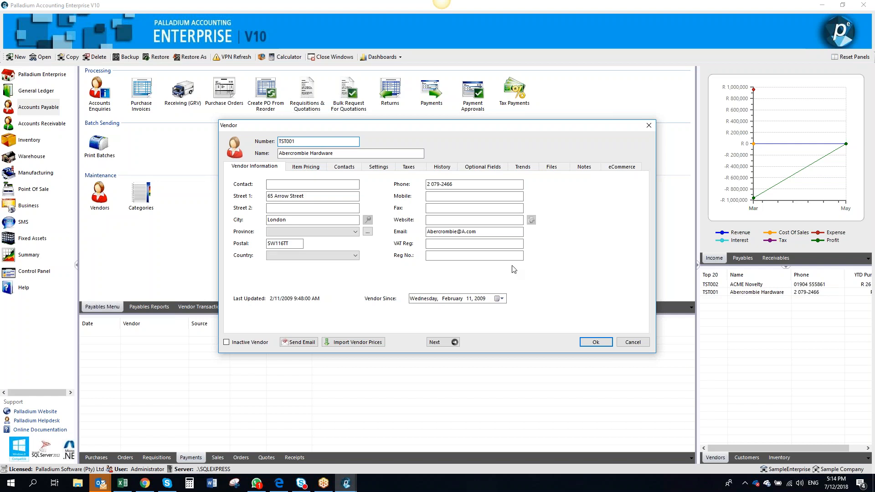
pyautogui.click(305, 167)
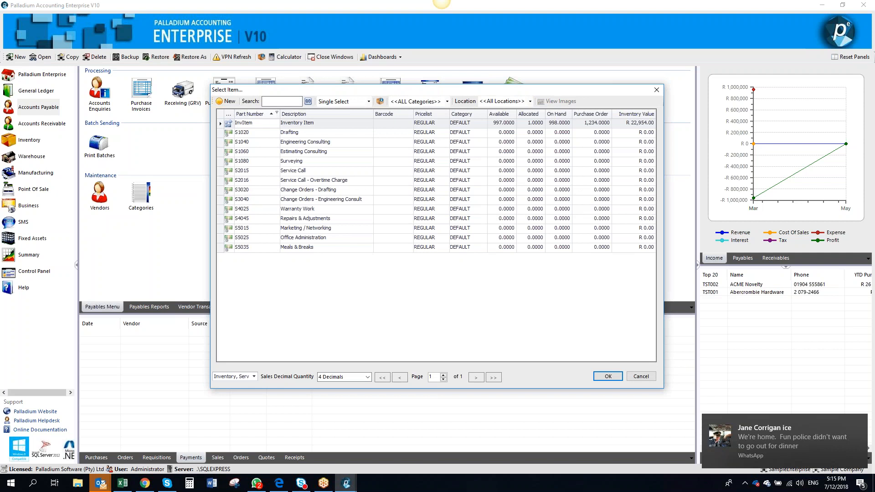
pyautogui.doubleClick(262, 124)
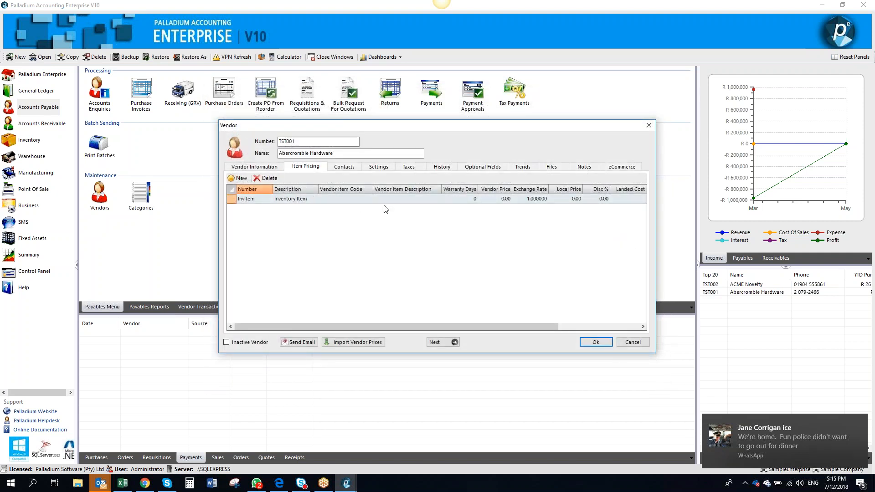
# Enter Vend code as the vendor item code for InvItem
pyautogui.click(352, 202)
pyautogui.write('V')
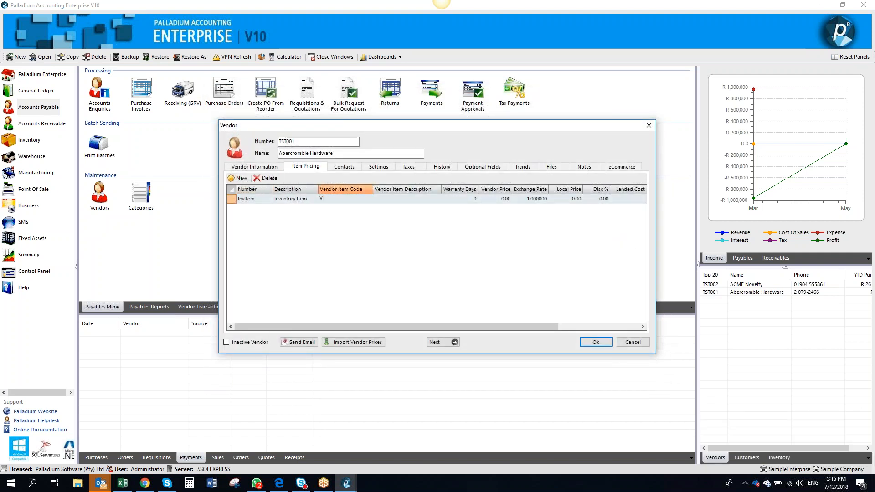
pyautogui.write('end code')
pyautogui.press('Tab')
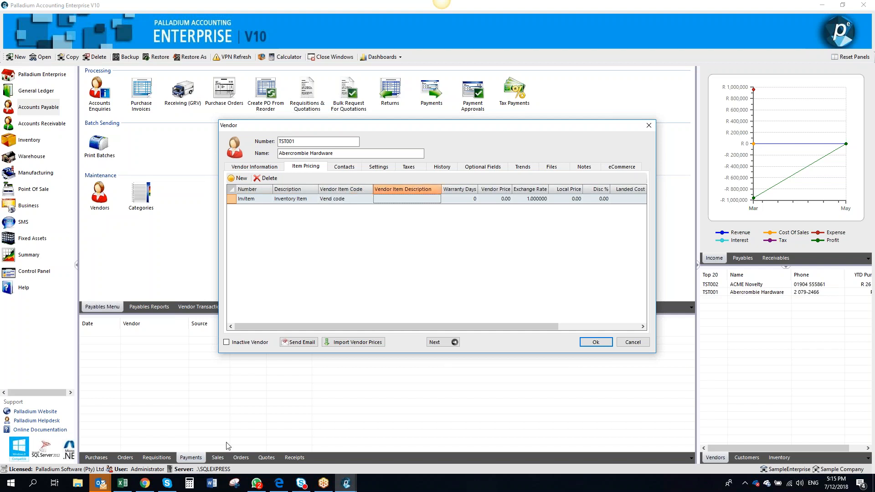
pyautogui.click(257, 483)
pyautogui.rightClick(256, 482)
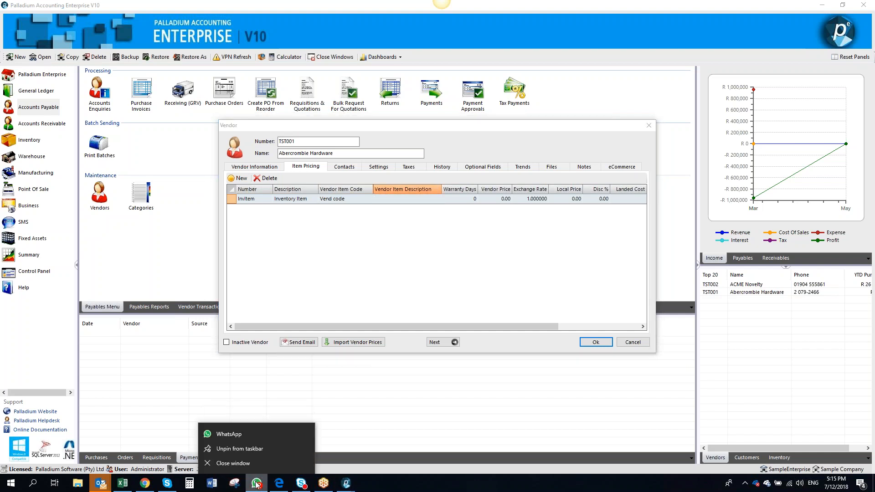
pyautogui.click(252, 460)
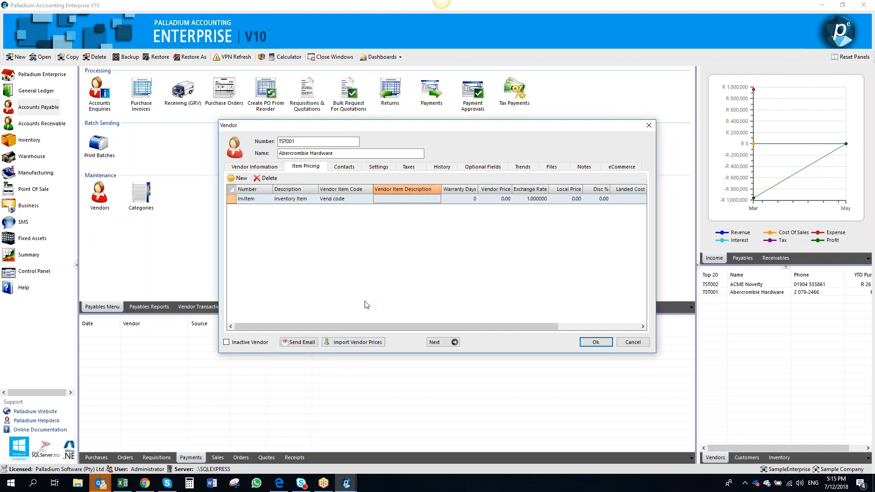
# Set InvItem's vendor item description to vend descr and its vendor price to 200
pyautogui.write('vend descr')
pyautogui.press('Tab')
pyautogui.press('Tab')
pyautogui.write('2')
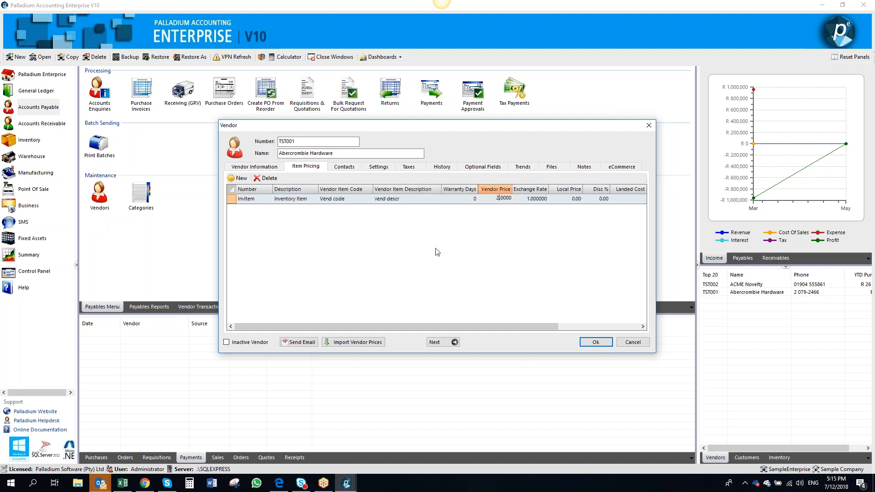
pyautogui.write('00')
pyautogui.press('Tab')
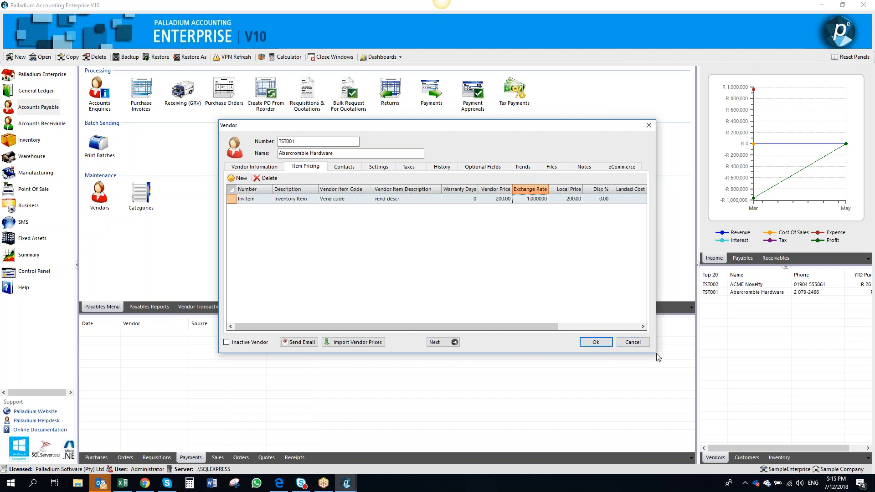
# Set InvItem's landed cost factor to 25%
pyautogui.moveTo(545, 323); pyautogui.dragTo(606, 324)
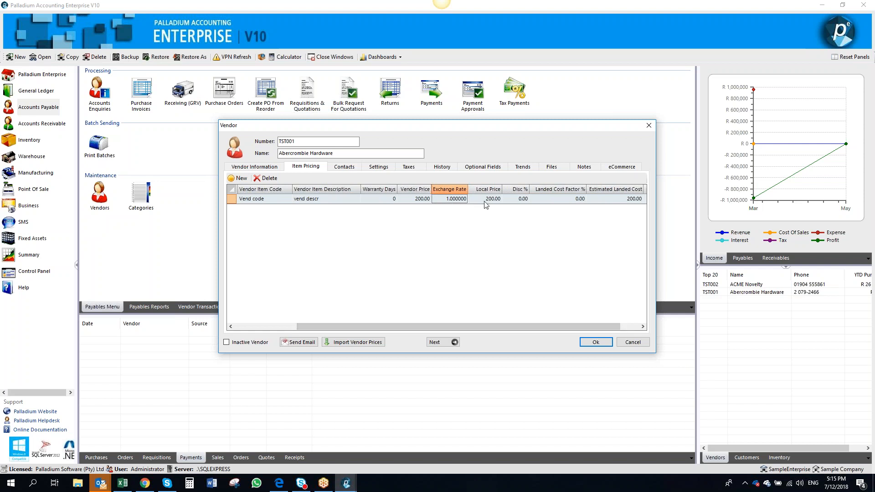
pyautogui.click(510, 201)
pyautogui.click(551, 199)
pyautogui.write('25')
pyautogui.press('Tab')
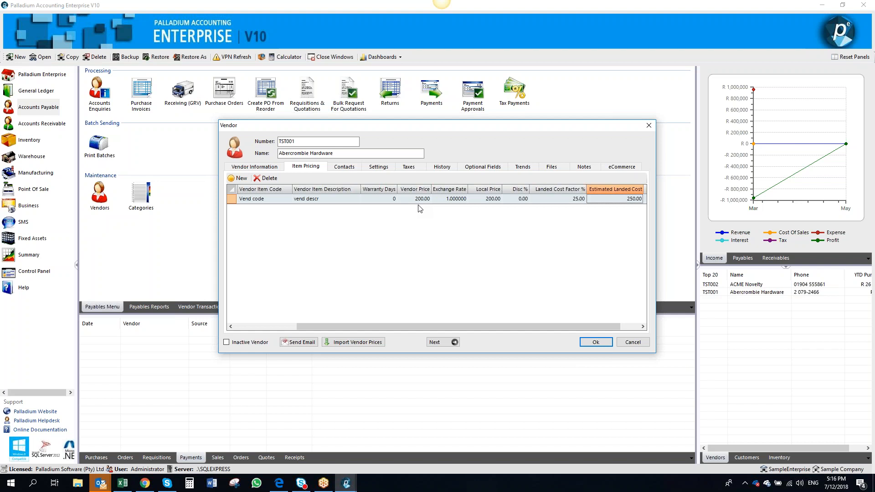
# Open a new contact form on the vendor's Contacts tab and close it without saving
pyautogui.click(348, 169)
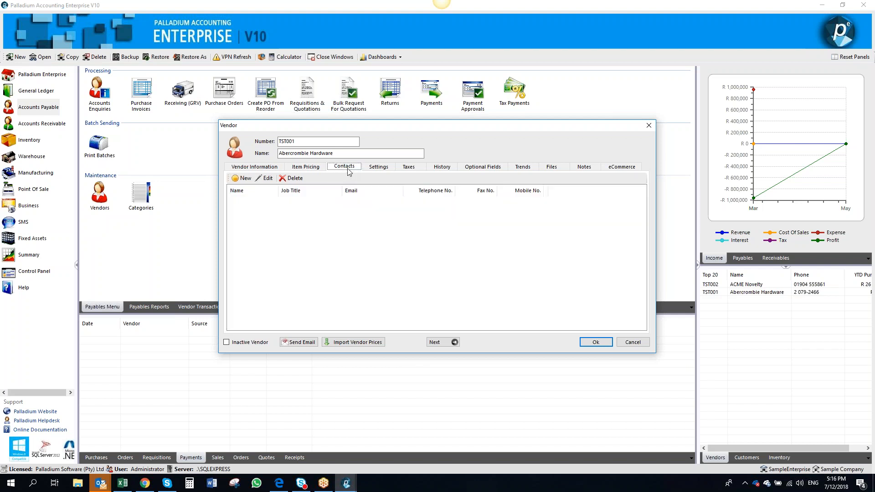
pyautogui.click(245, 179)
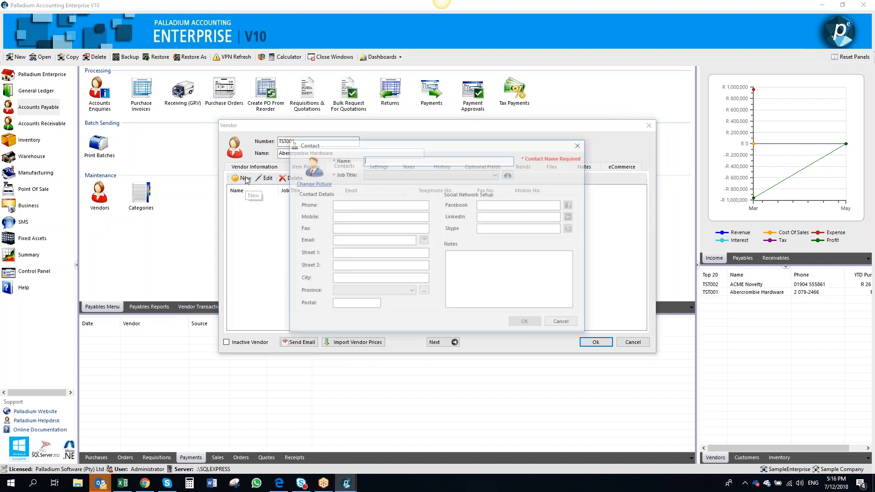
pyautogui.click(580, 145)
# Browse the vendor's Settings, Taxes, History, Optional Fields, Trends, Files, Notes and eCommerce tabs
pyautogui.click(369, 168)
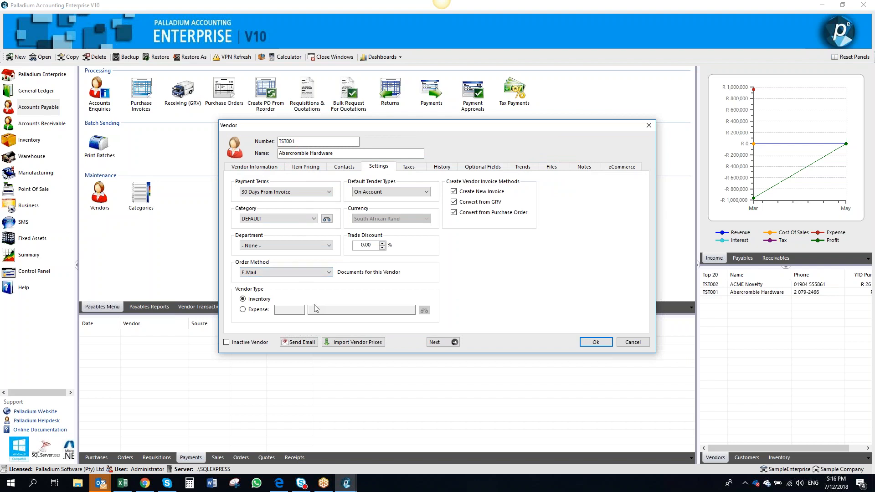
pyautogui.click(409, 167)
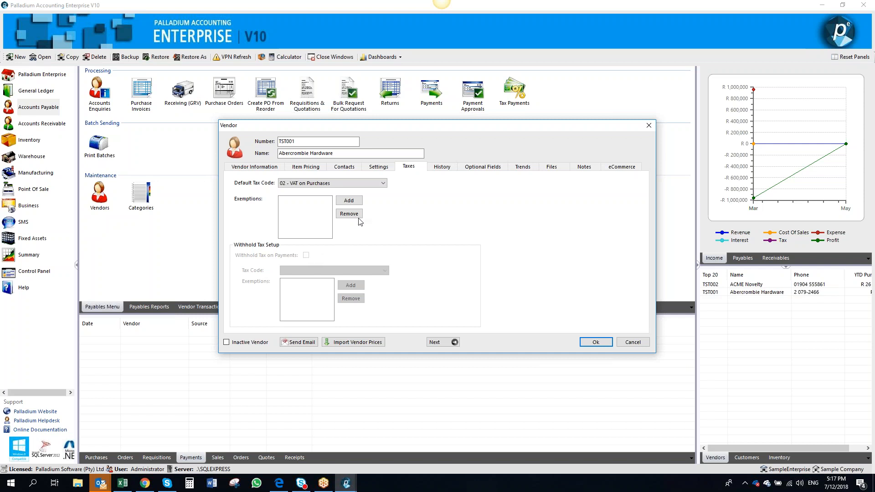
pyautogui.click(438, 168)
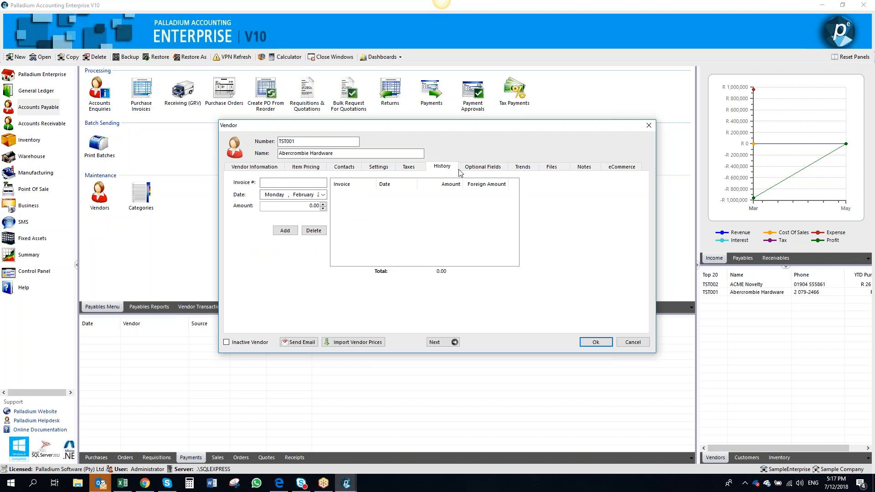
pyautogui.click(478, 167)
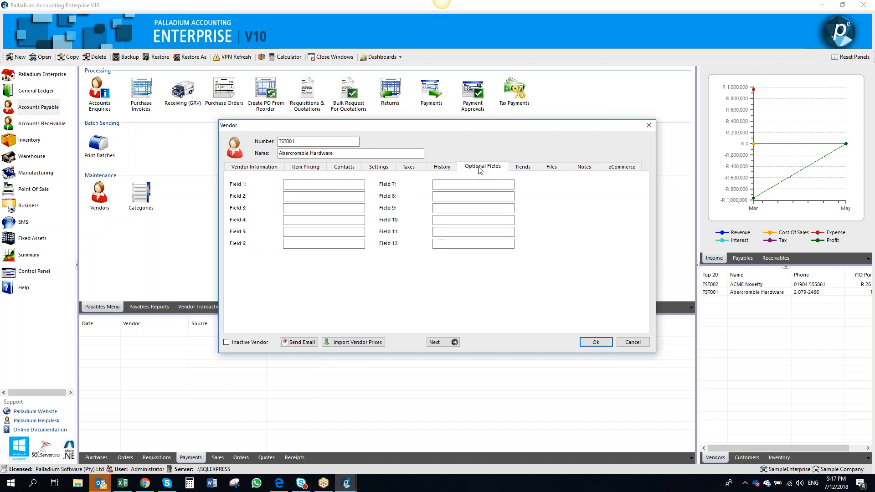
pyautogui.click(523, 168)
pyautogui.click(553, 168)
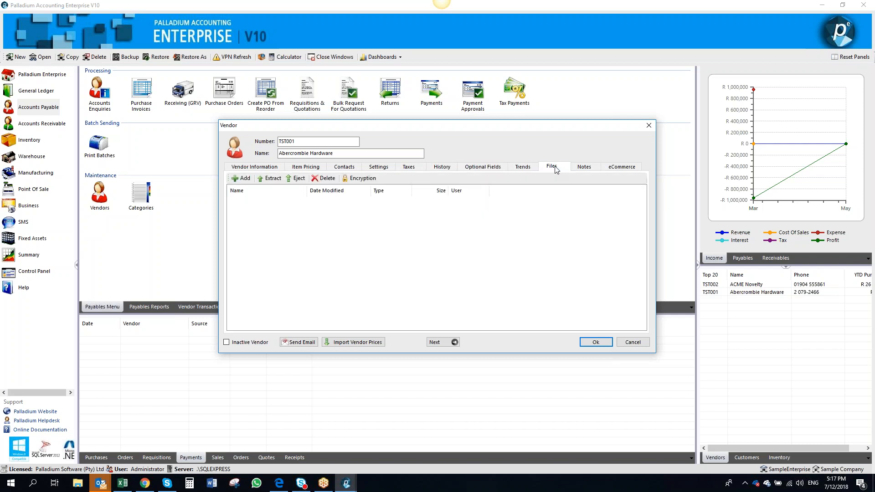
pyautogui.click(582, 169)
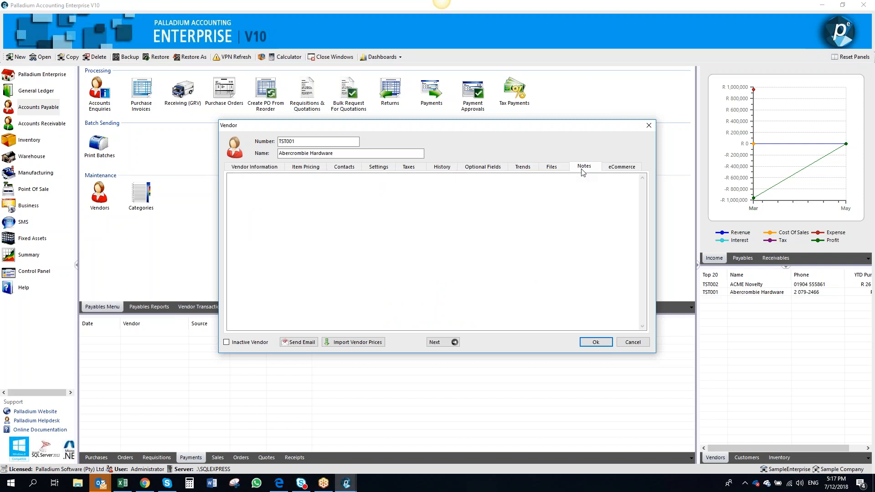
pyautogui.click(620, 167)
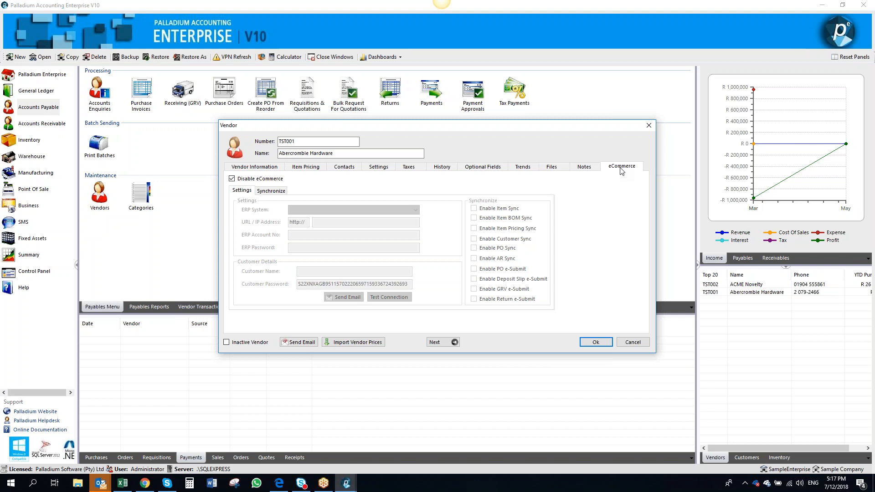
# Try enabling eCommerce with ERP system AccountMate V8, review synchronize options, disable it again and cancel the vendor record
pyautogui.click(274, 180)
pyautogui.click(275, 183)
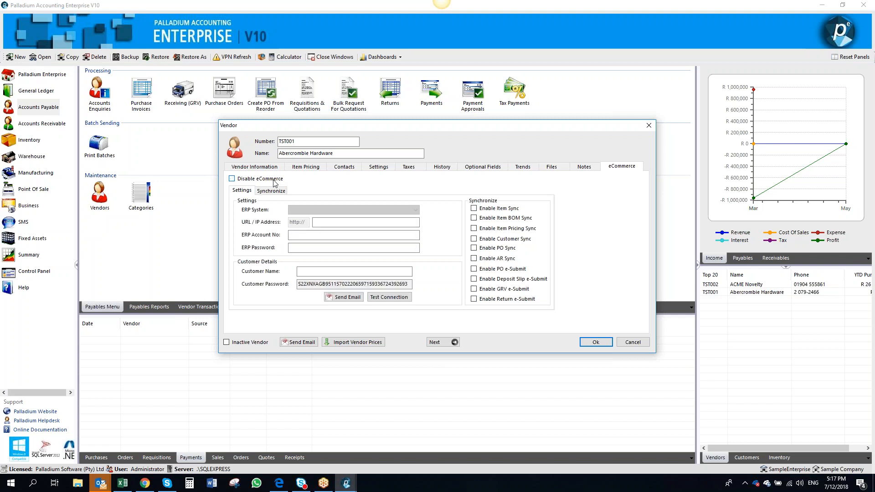
pyautogui.click(351, 210)
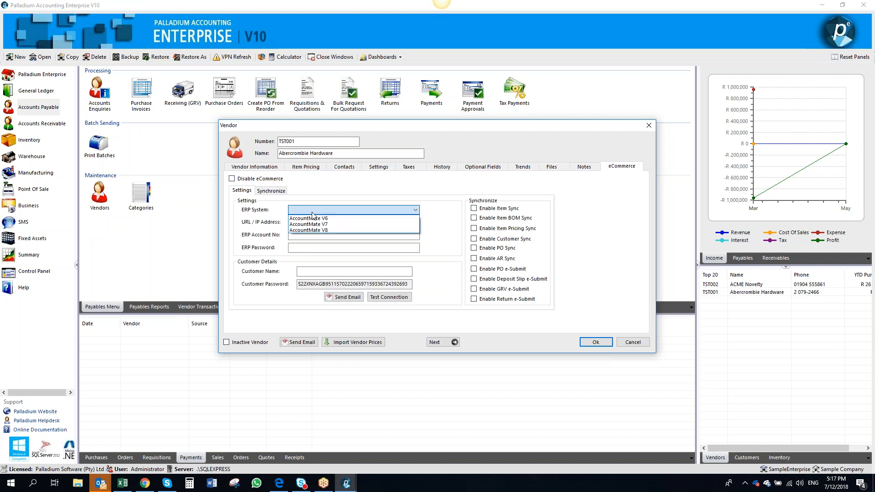
pyautogui.click(348, 230)
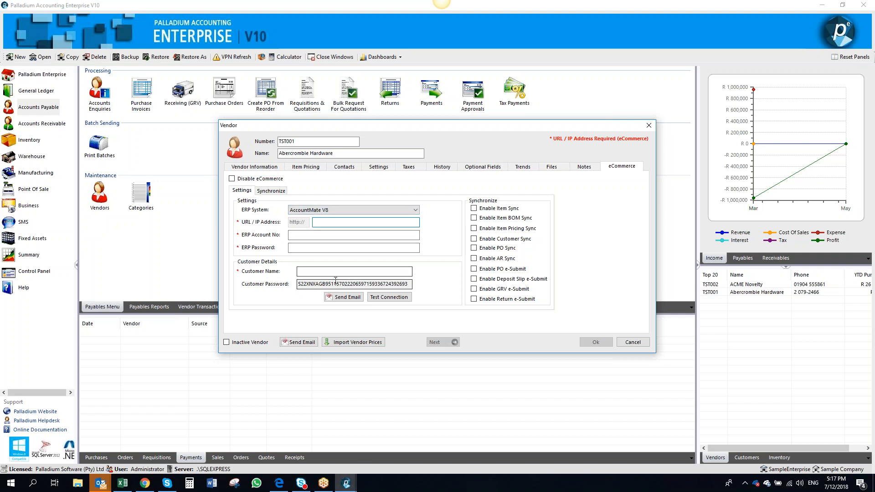
pyautogui.click(314, 273)
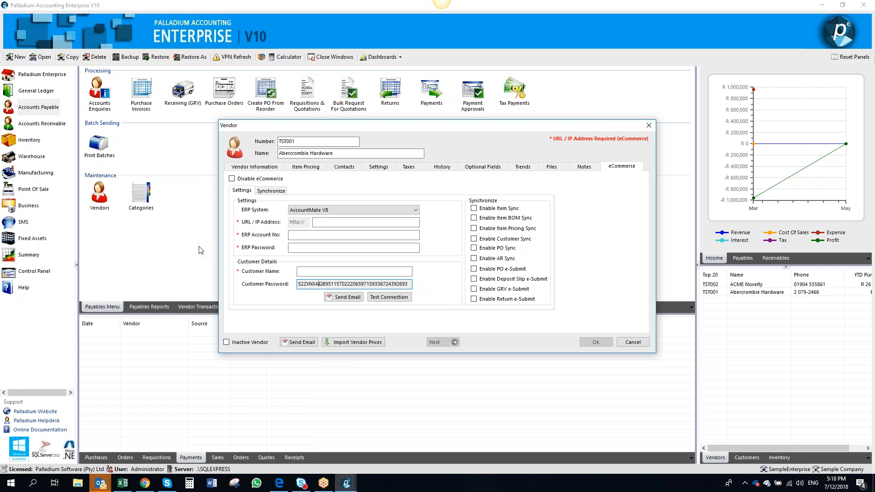
pyautogui.click(270, 192)
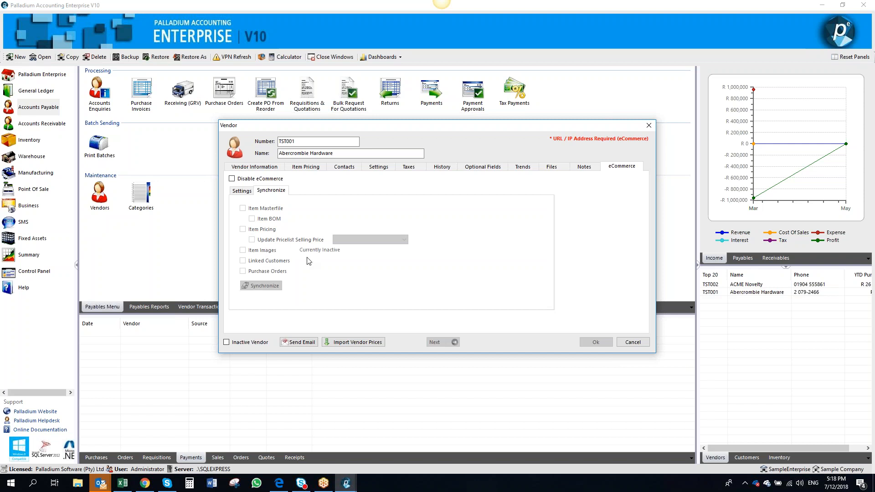
pyautogui.click(243, 191)
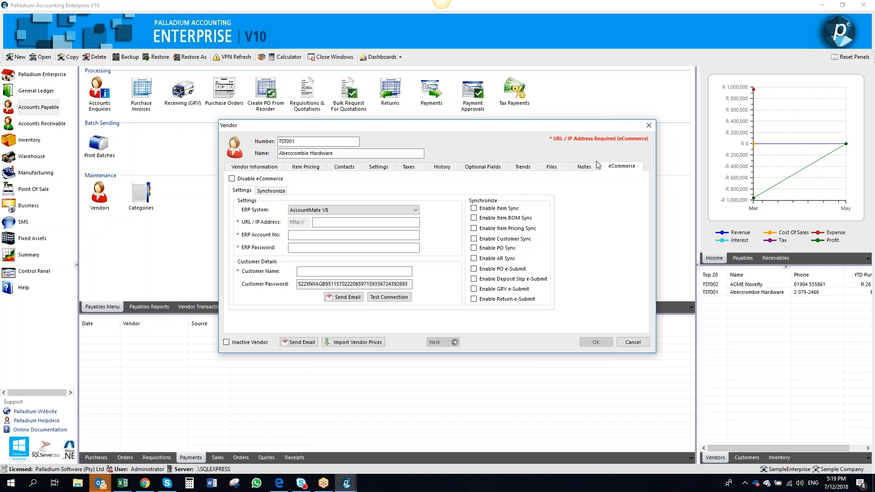
pyautogui.click(241, 180)
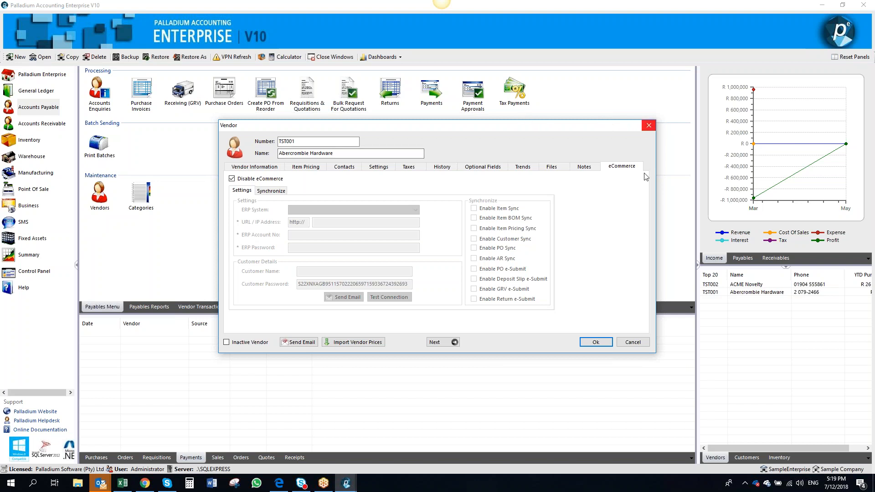
pyautogui.click(628, 342)
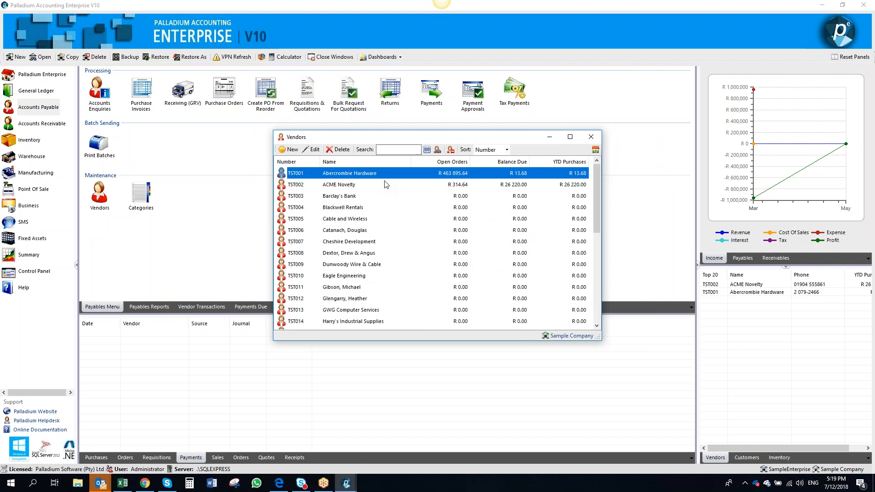
# Open Barclay's Bank's vendor record and set its currency to British Pounds
pyautogui.doubleClick(391, 197)
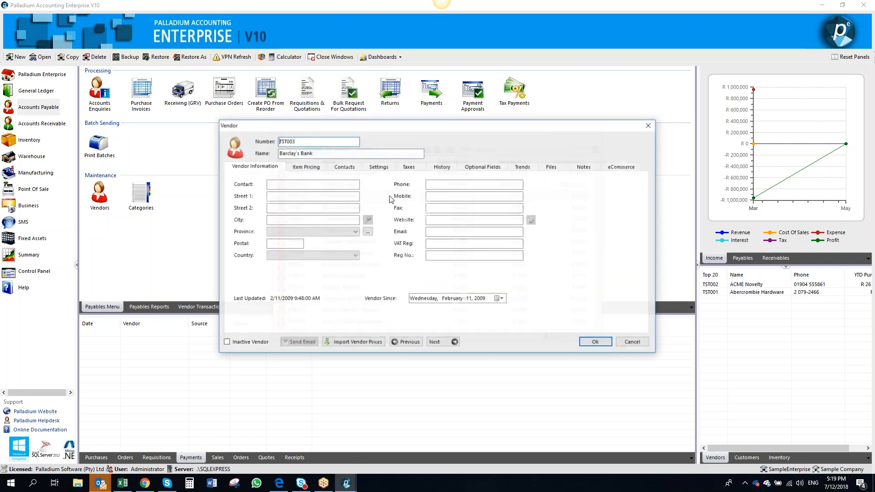
pyautogui.click(384, 168)
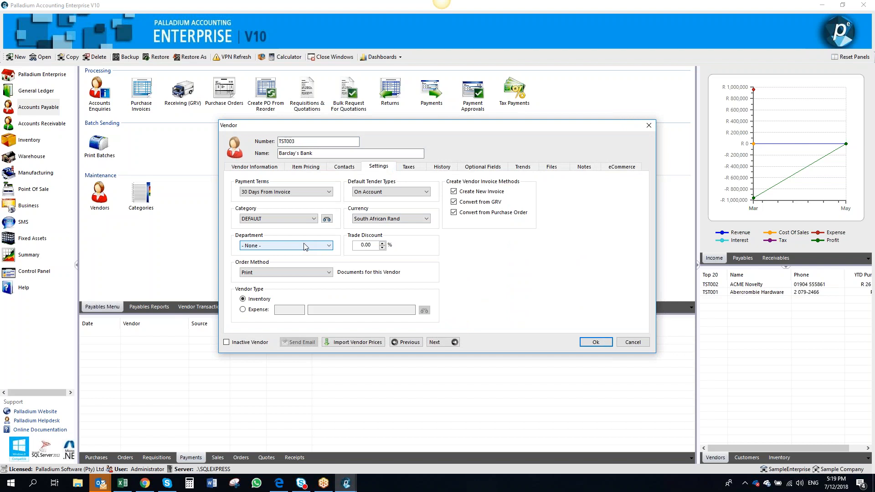
pyautogui.click(371, 221)
pyautogui.click(373, 235)
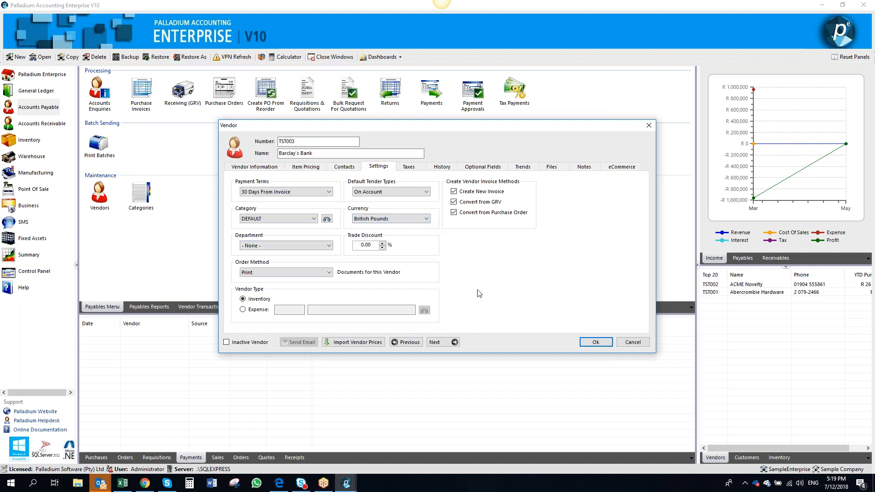
# Save Barclay's Bank's vendor settings and close the vendor list
pyautogui.click(593, 342)
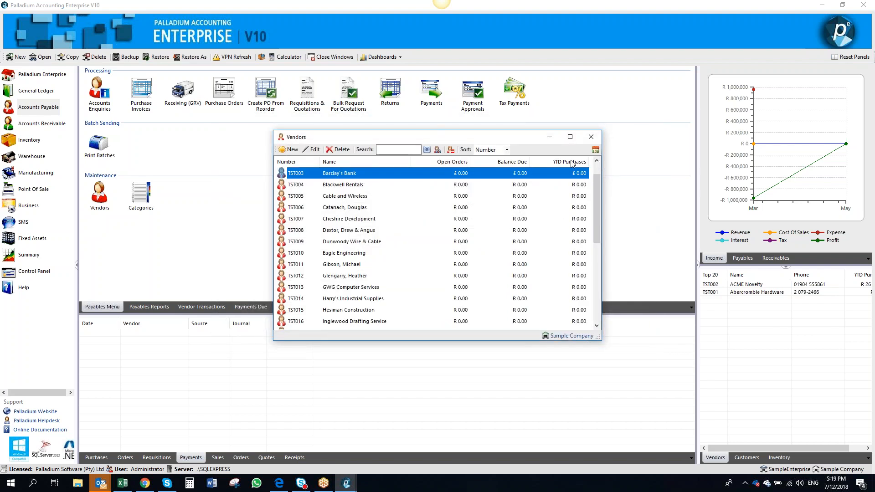
pyautogui.click(592, 138)
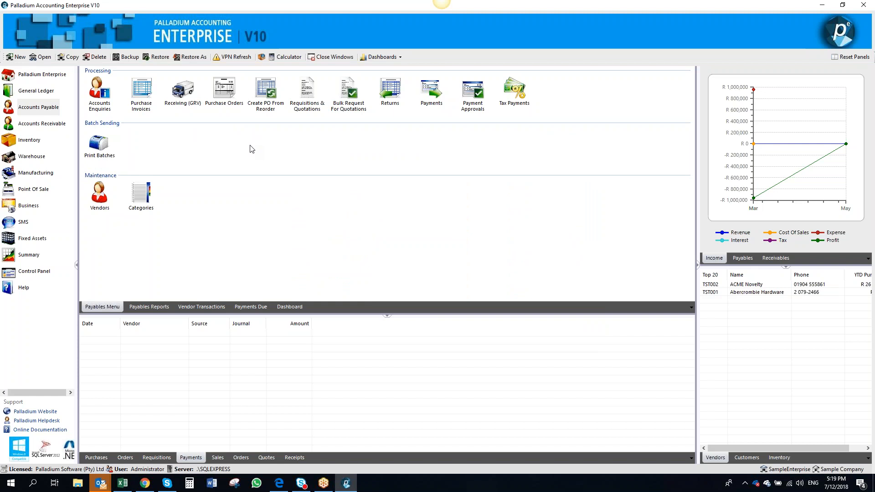
# Start a new bulk request for quotation and add items InvItem, S1080 and S4025 using multiple selection
pyautogui.click(351, 94)
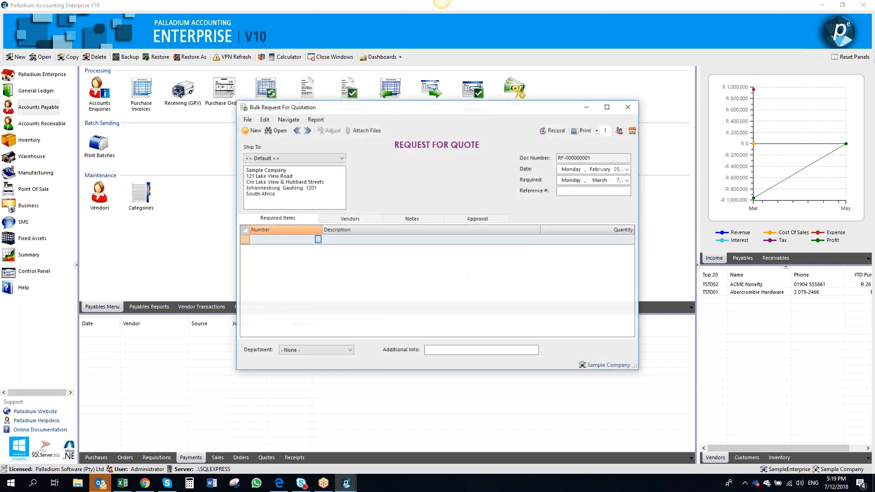
pyautogui.click(317, 239)
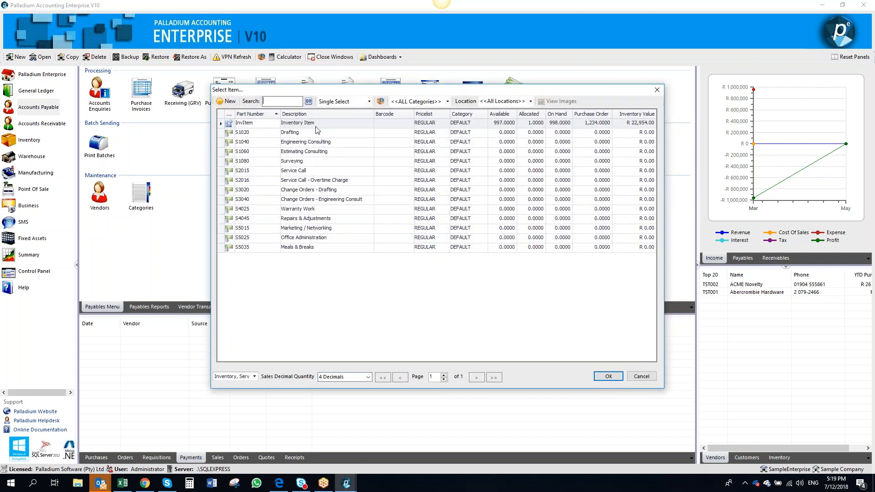
pyautogui.click(368, 101)
pyautogui.click(356, 118)
pyautogui.click(326, 123)
pyautogui.click(319, 164)
pyautogui.click(316, 209)
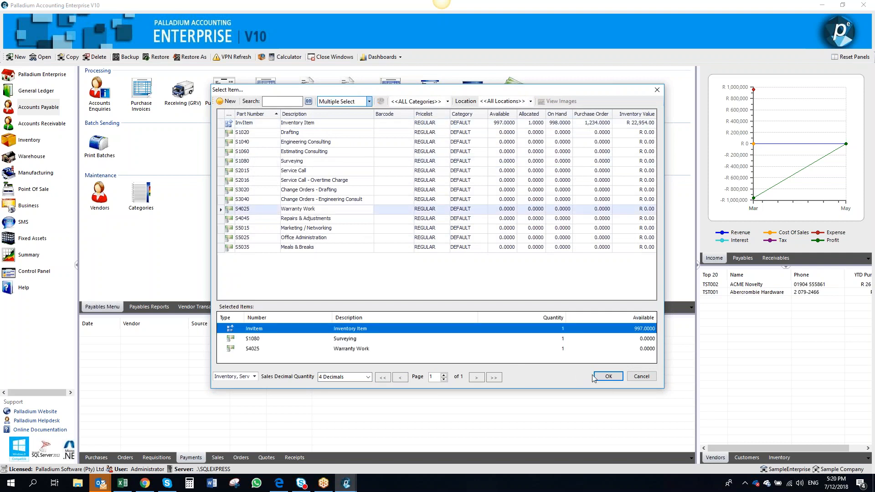
pyautogui.click(606, 377)
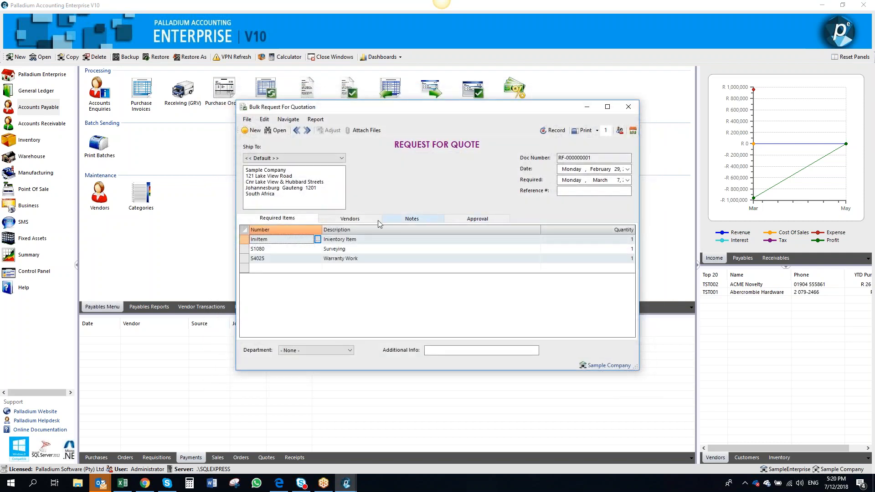
# Add vendors TST001 Abercrombie Hardware, TST007 Cheshire Development and TST011 Gibson, Michael to the quotation request
pyautogui.click(349, 218)
pyautogui.click(318, 239)
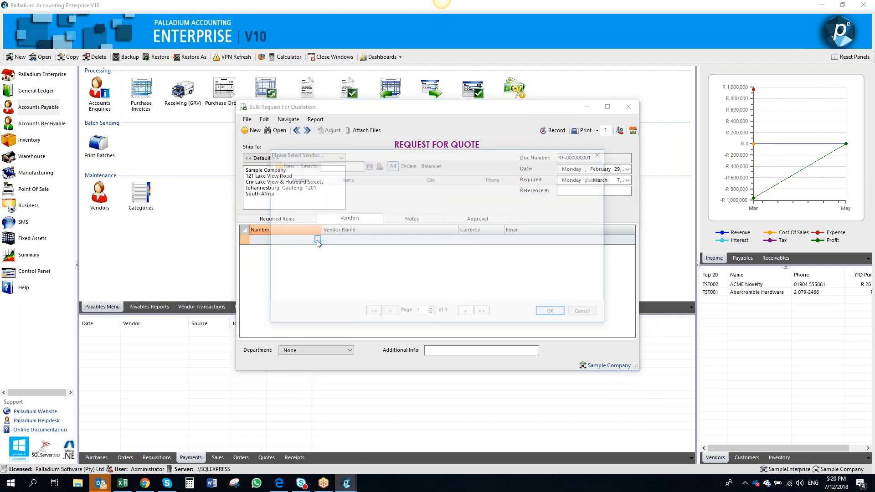
pyautogui.doubleClick(334, 188)
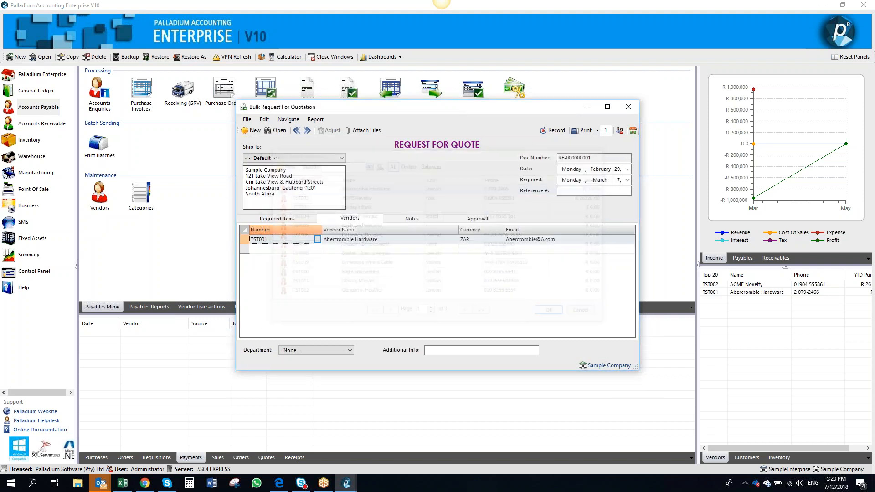
pyautogui.click(318, 250)
pyautogui.click(318, 248)
pyautogui.doubleClick(321, 246)
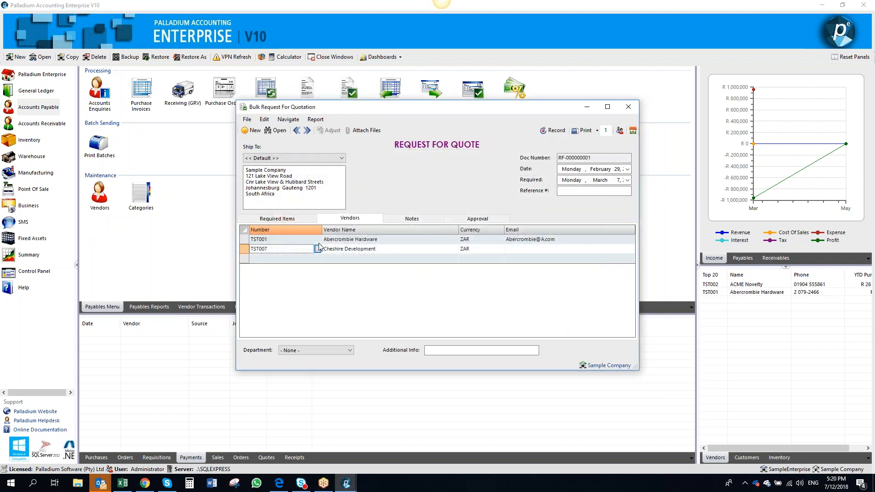
pyautogui.click(315, 259)
pyautogui.click(318, 258)
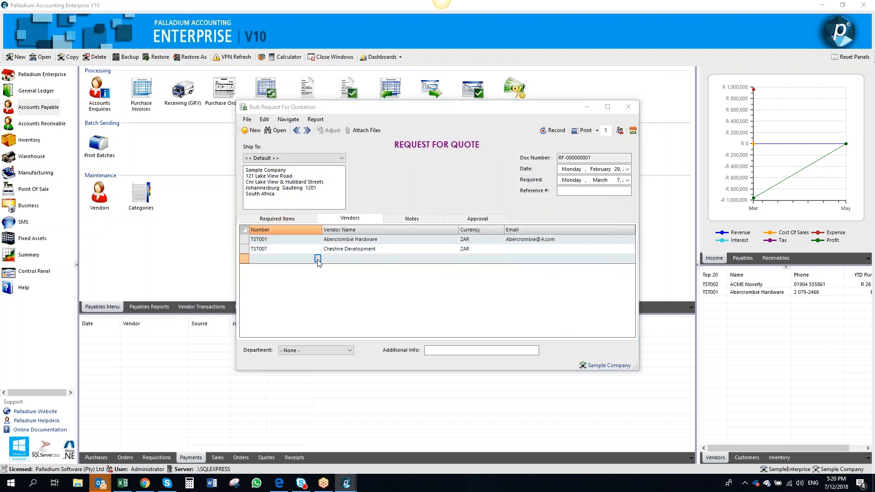
pyautogui.doubleClick(305, 283)
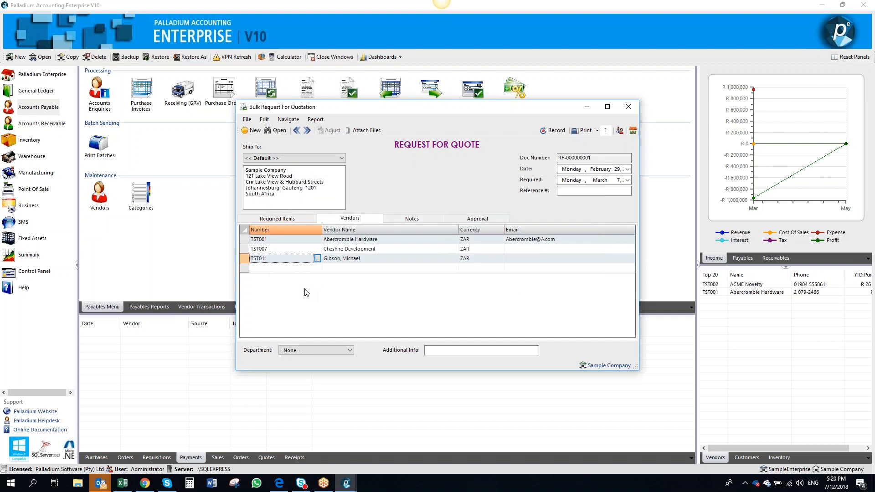
# Review the request's Notes and Required Items tabs
pyautogui.click(506, 250)
pyautogui.click(412, 219)
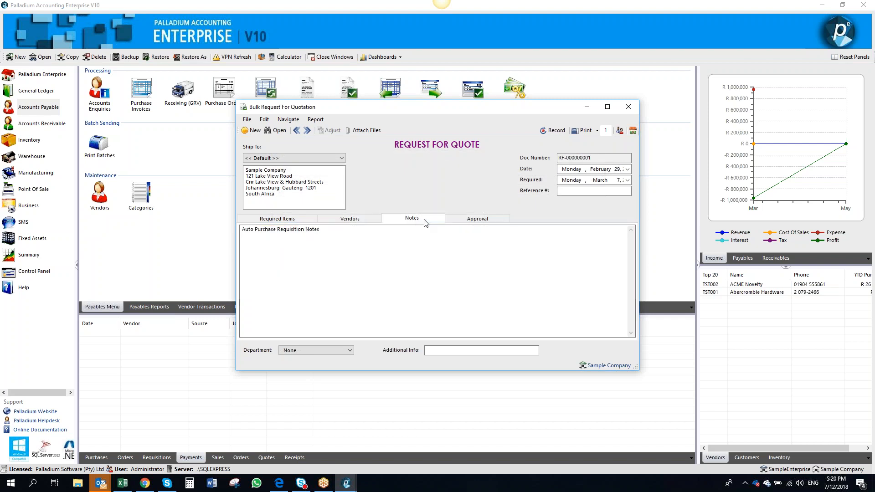
pyautogui.click(294, 219)
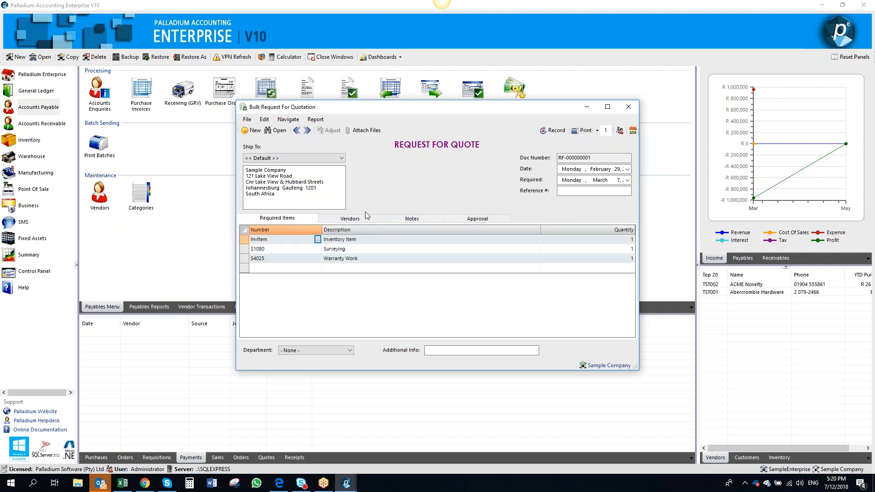
# Record the bulk request for quotation and confirm continuing
pyautogui.click(553, 131)
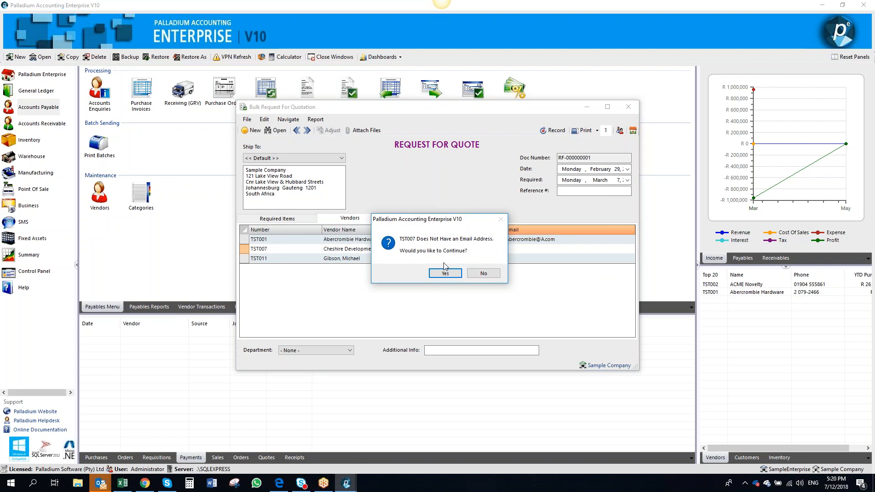
pyautogui.click(445, 274)
pyautogui.click(445, 275)
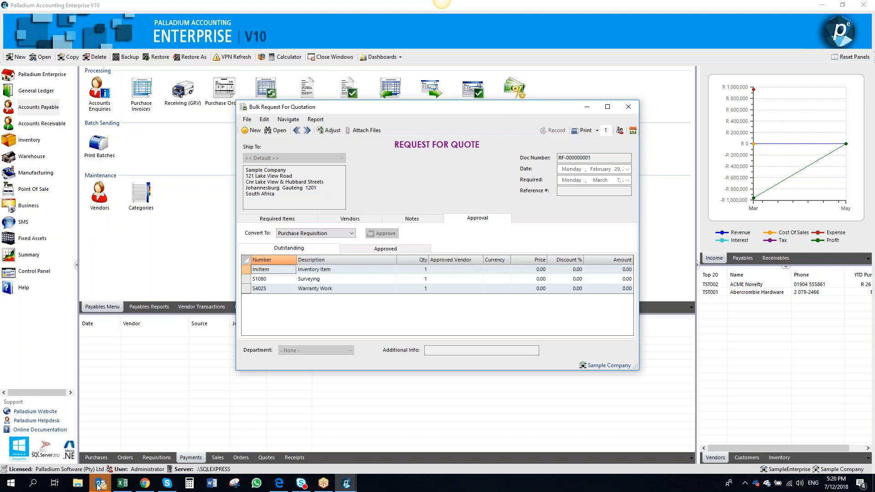
# Check the approved items list, close the request, then reopen Bulk Request For Quotation and return to RF-000000001
pyautogui.moveTo(100, 483)
pyautogui.click(374, 250)
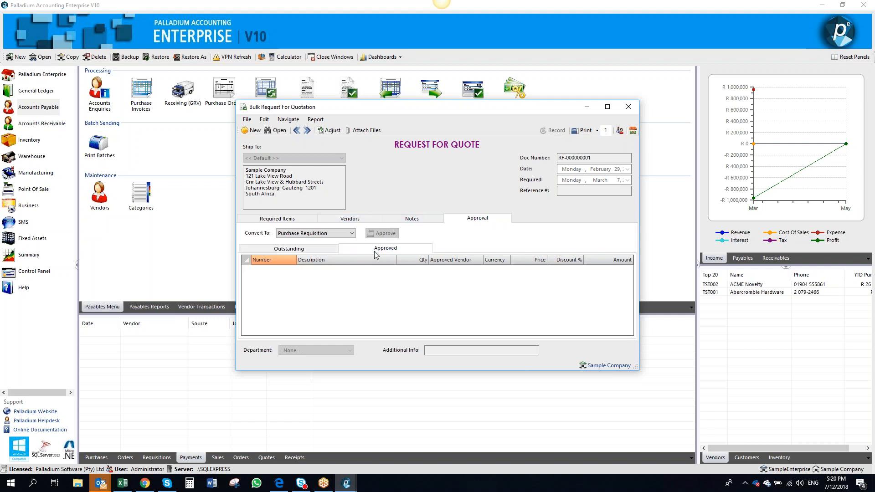
pyautogui.click(628, 107)
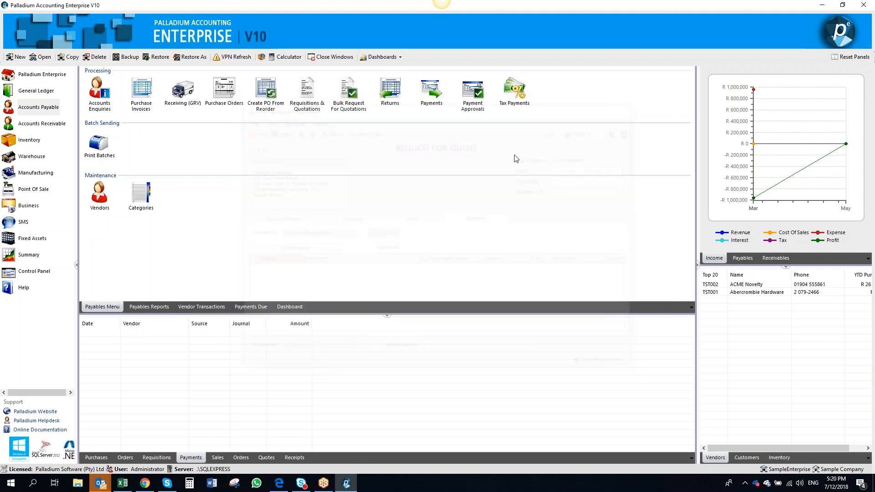
pyautogui.click(356, 106)
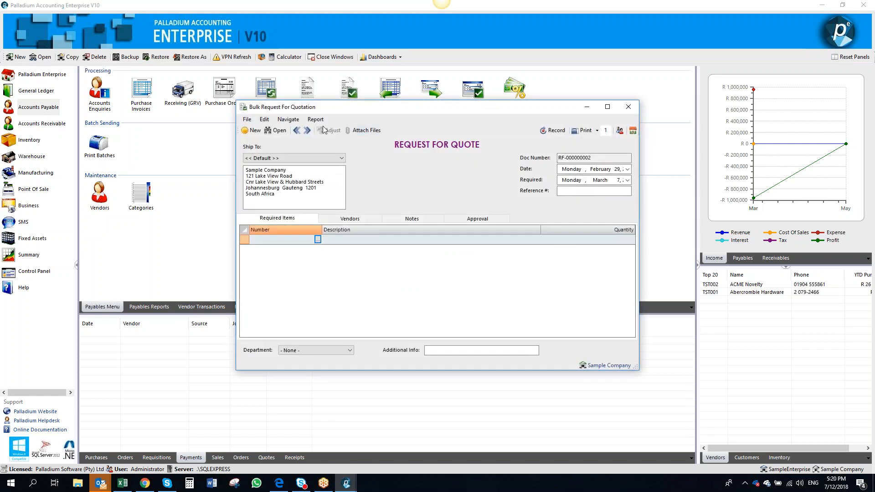
pyautogui.click(295, 131)
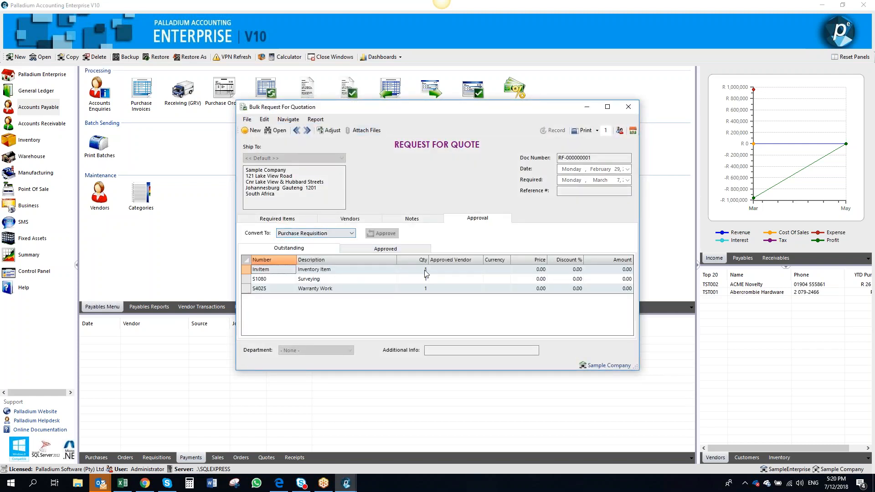
# Set InvItem's approved vendor to TST001 with a price of 20
pyautogui.click(451, 272)
pyautogui.click(478, 269)
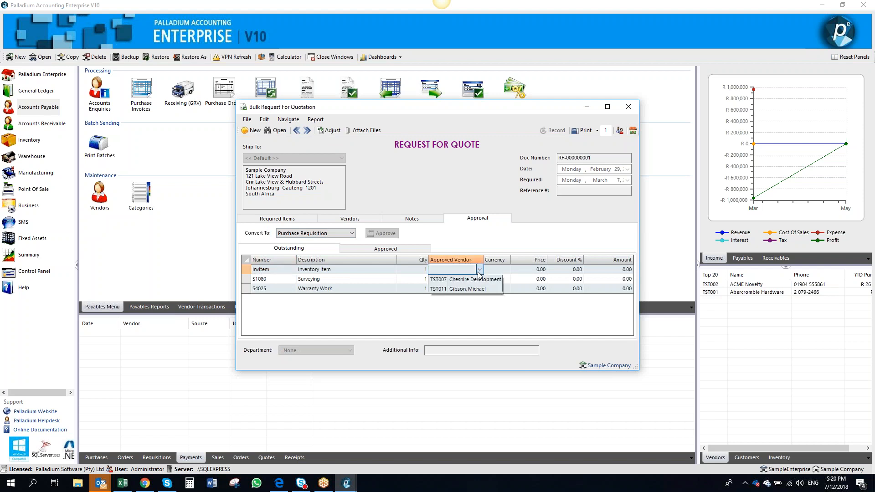
pyautogui.click(471, 290)
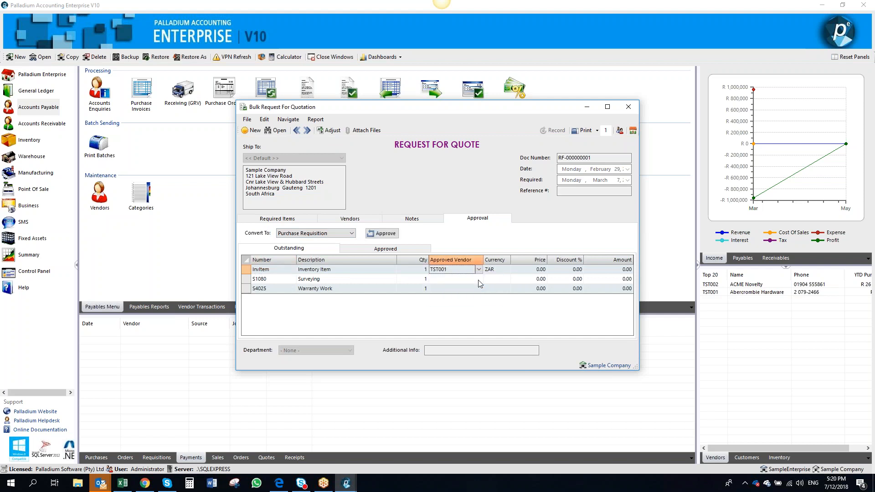
pyautogui.click(529, 269)
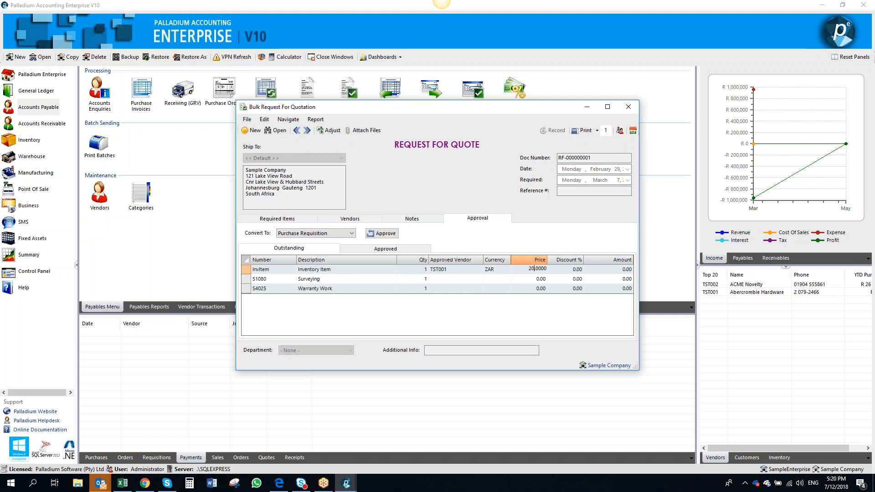
pyautogui.write('20')
pyautogui.press('Tab')
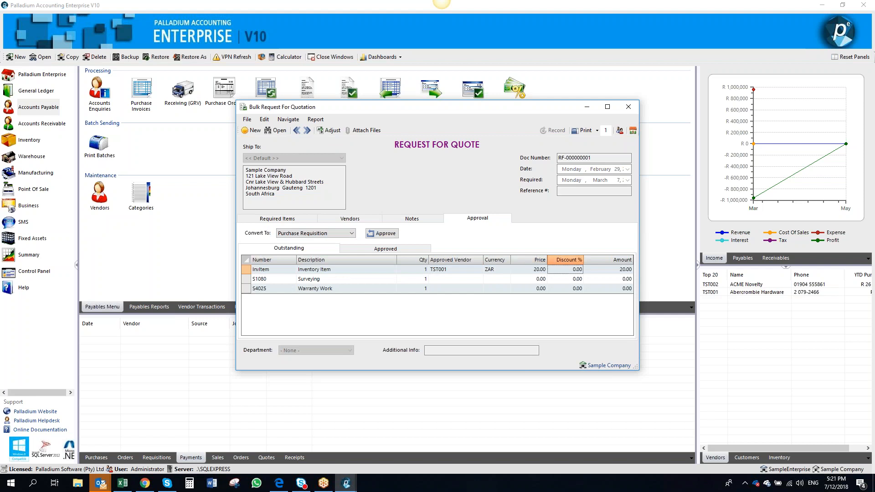
# Set S1080's approved vendor to TST007 on the outstanding items
pyautogui.click(408, 270)
pyautogui.press('Tab')
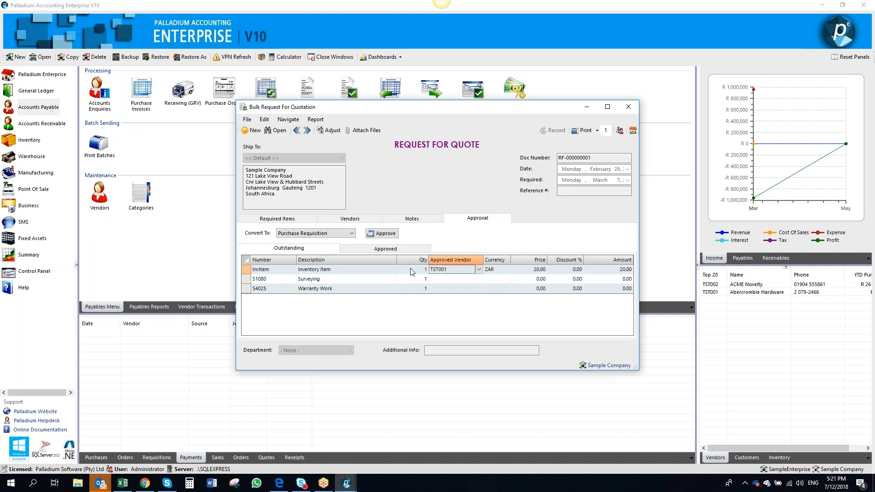
pyautogui.click(418, 279)
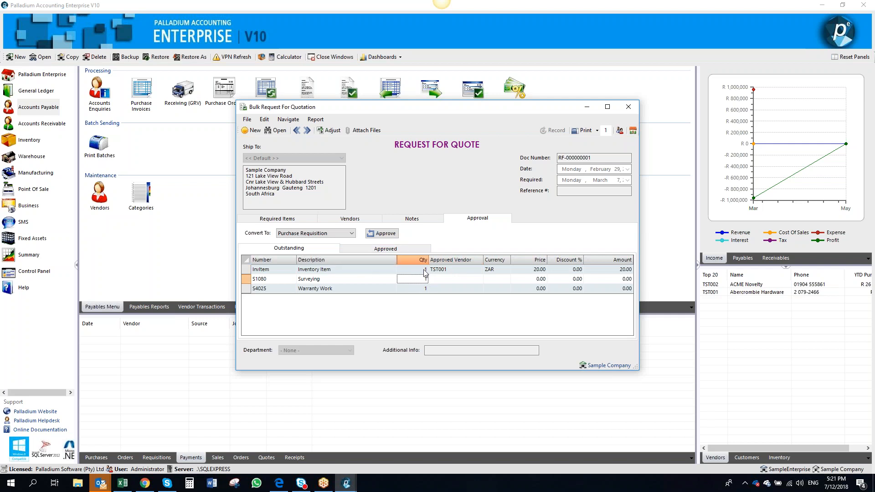
pyautogui.click(327, 250)
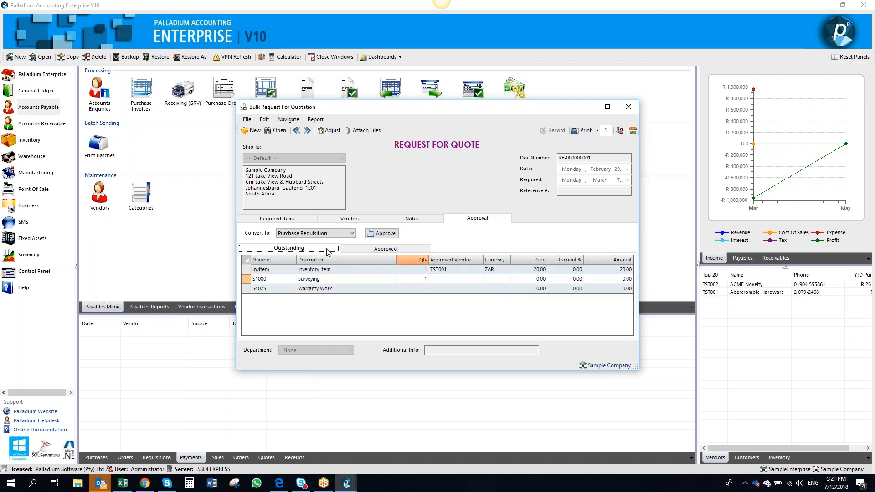
pyautogui.click(439, 279)
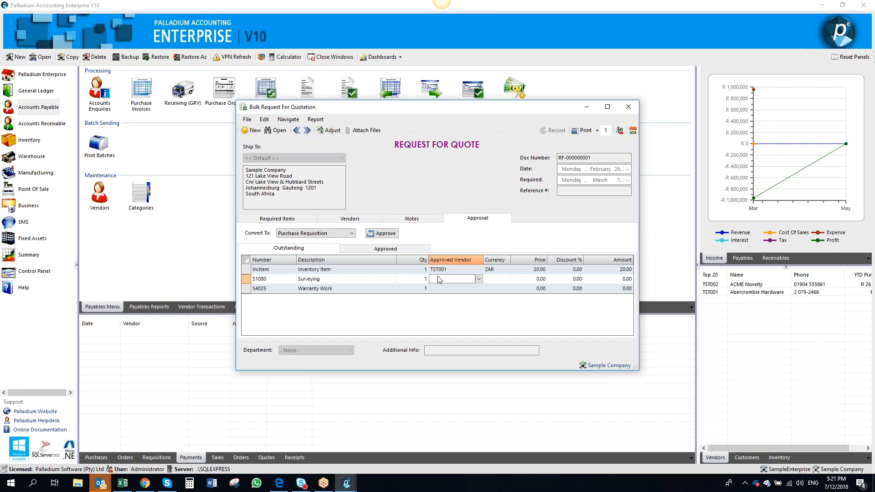
pyautogui.click(478, 279)
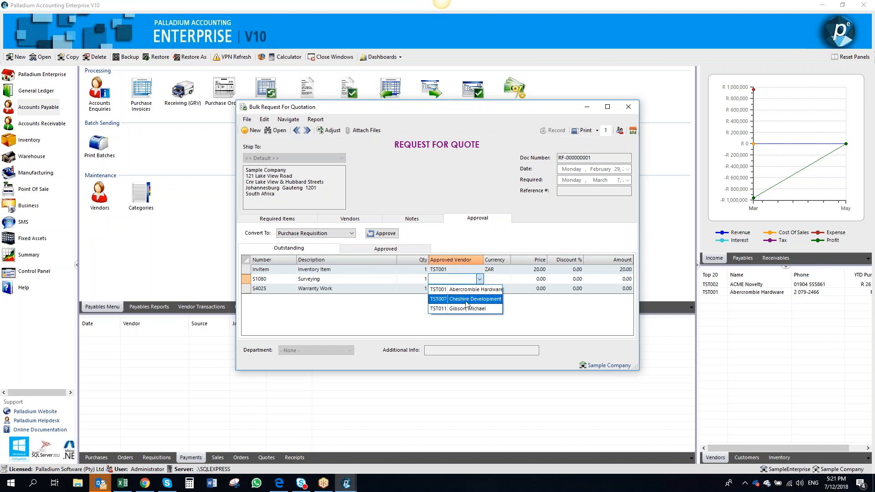
pyautogui.click(467, 301)
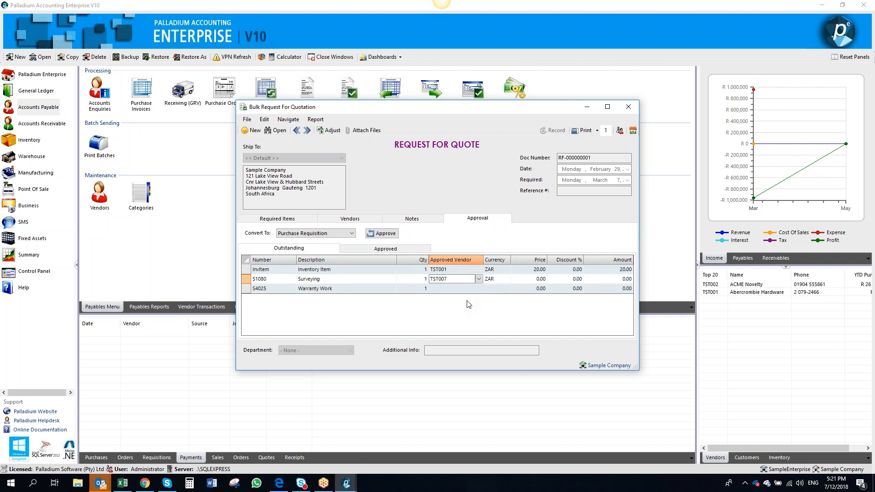
pyautogui.click(526, 281)
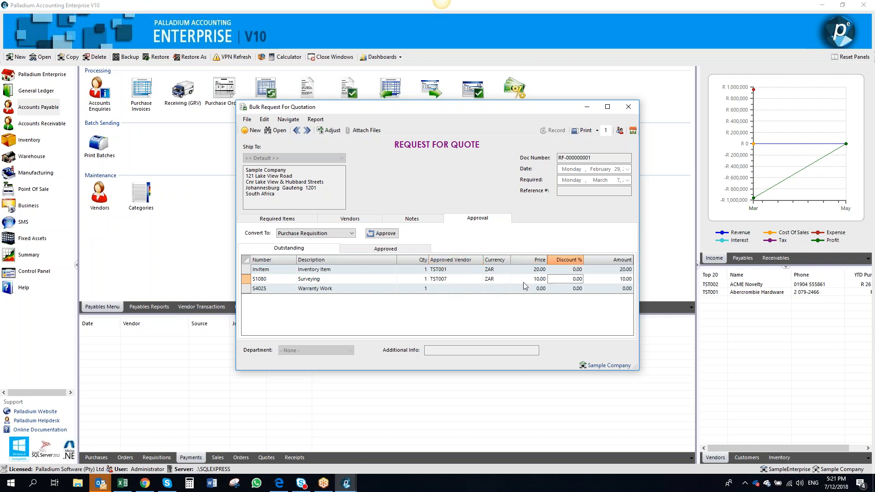
# Set S4025's approved vendor to TST011 with a price of 300
pyautogui.click(450, 289)
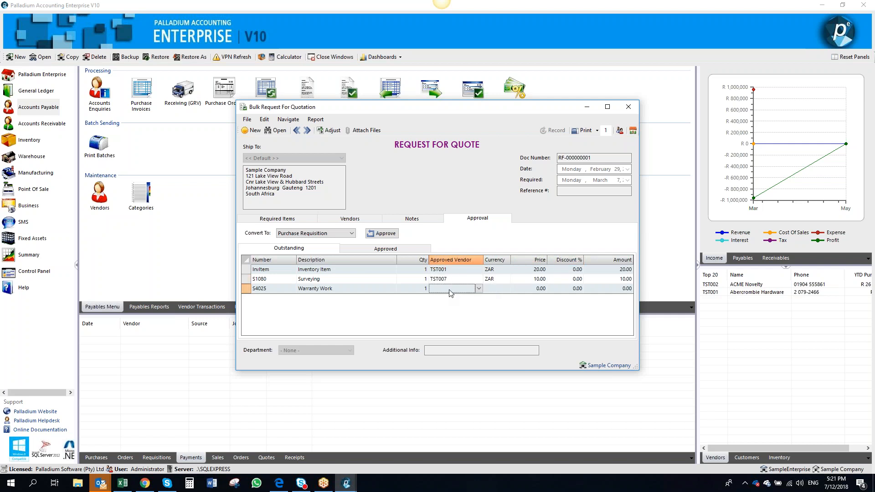
pyautogui.click(479, 288)
pyautogui.click(464, 319)
pyautogui.click(479, 289)
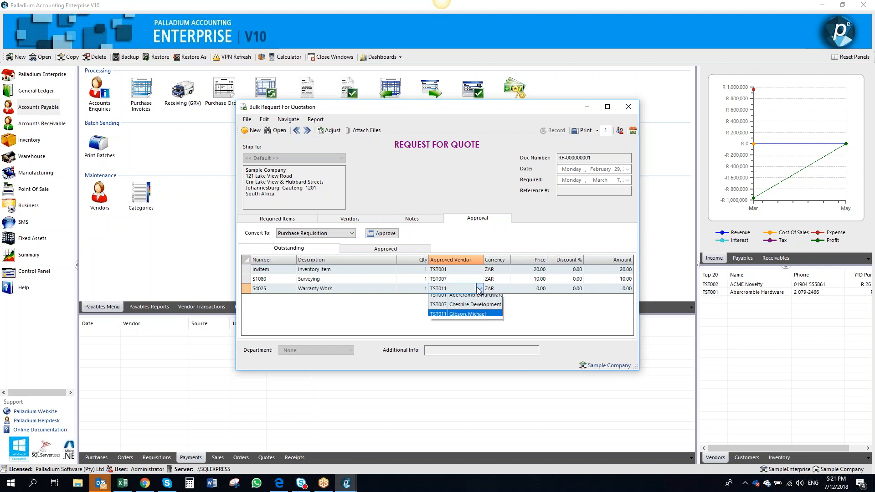
pyautogui.click(530, 287)
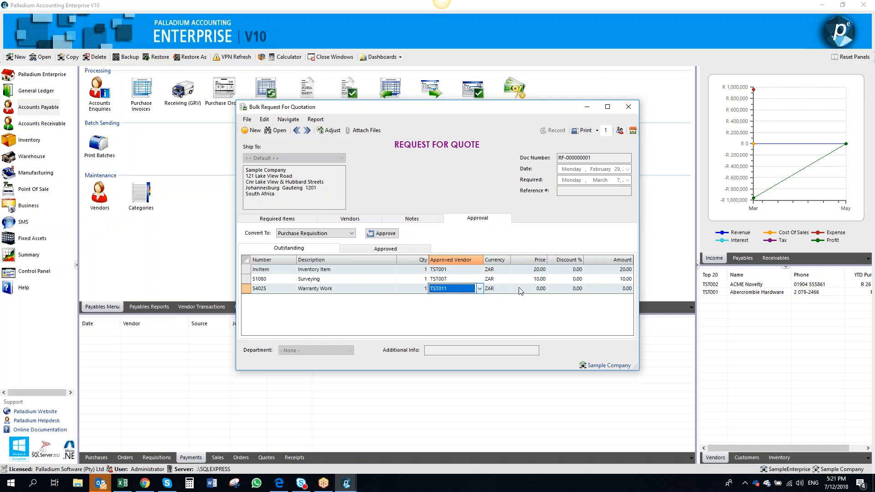
pyautogui.click(519, 289)
pyautogui.write('30')
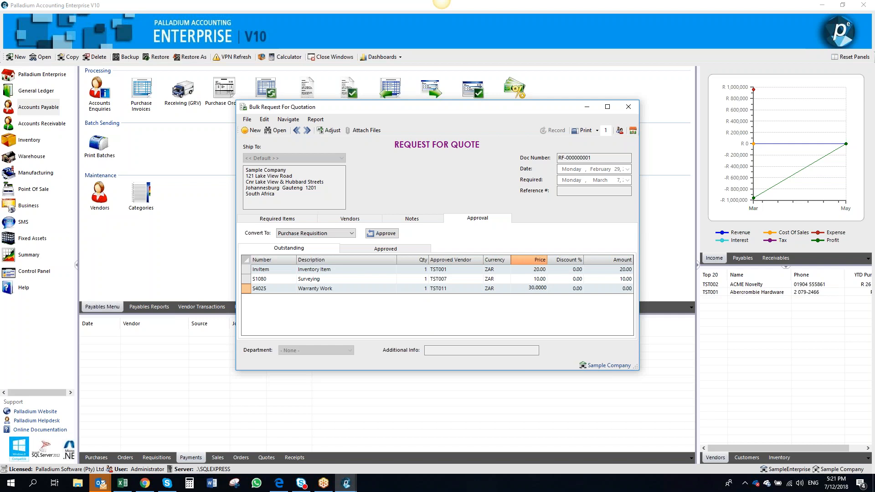
pyautogui.write('0')
pyautogui.press('Tab')
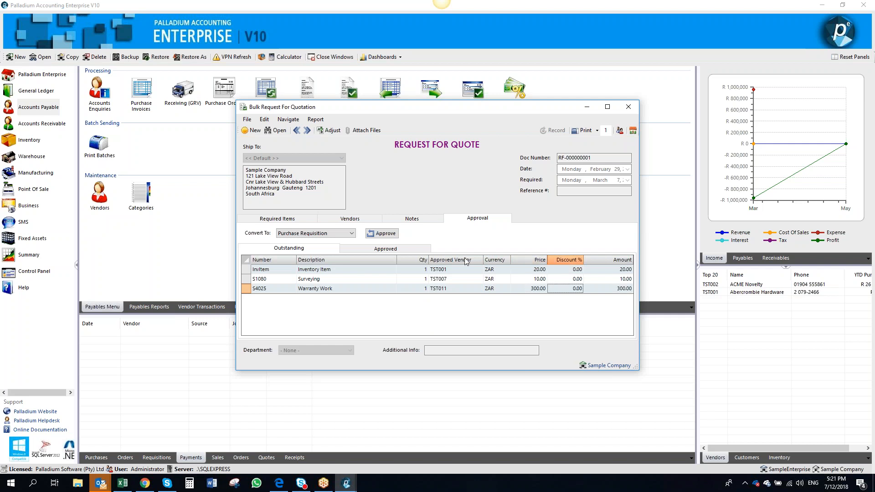
# Approve conversion of the quote to purchase requisitions, and record the TST007 requisition after checking its copied document reference
pyautogui.click(378, 234)
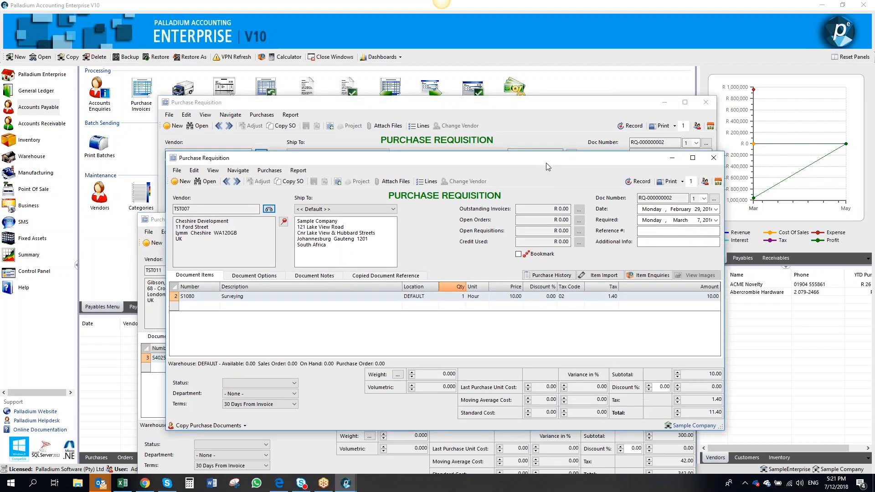
pyautogui.click(399, 276)
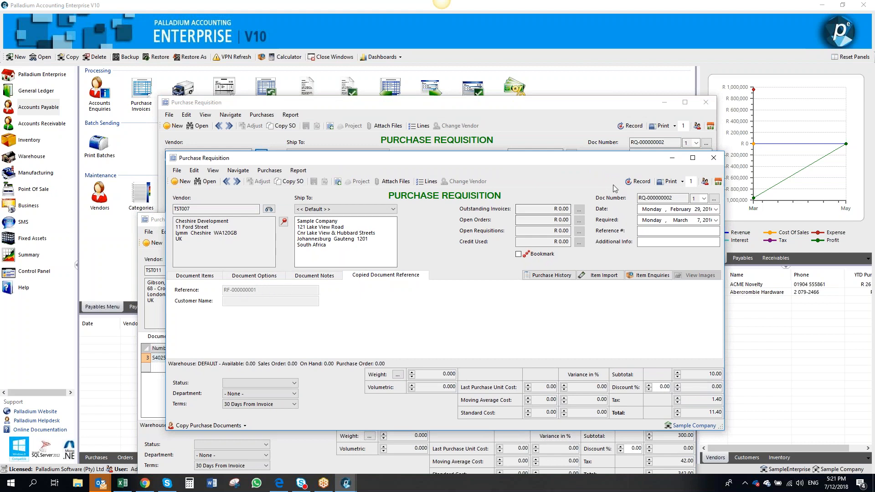
pyautogui.click(638, 183)
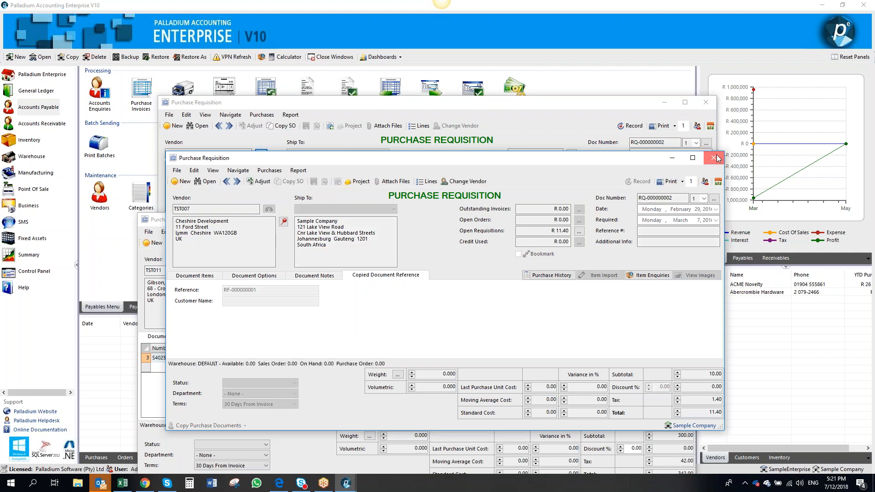
# Close the remaining purchase requisition windows, discarding the unrecorded transactions
pyautogui.click(716, 158)
pyautogui.click(706, 102)
pyautogui.click(499, 271)
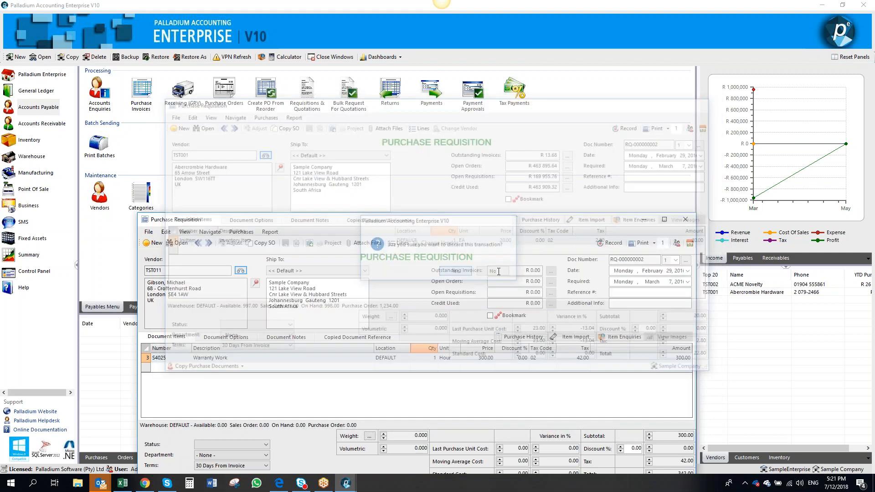
pyautogui.click(685, 219)
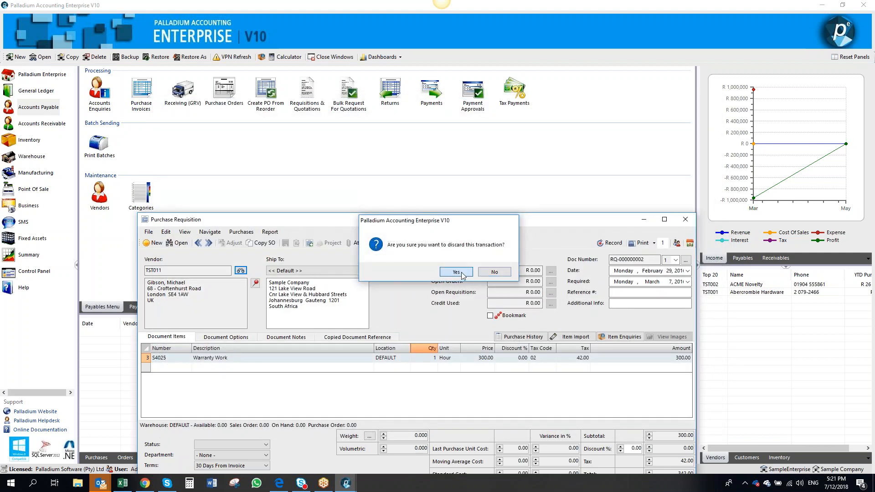
pyautogui.click(456, 272)
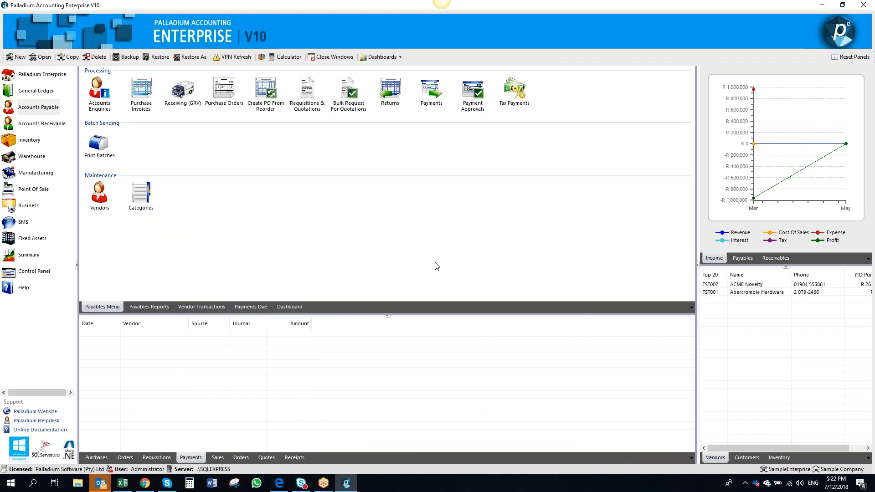
pyautogui.click(307, 91)
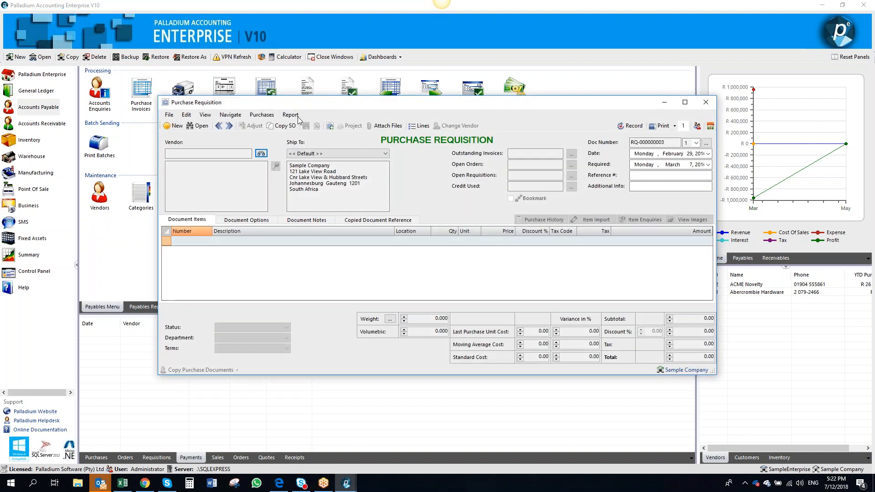
pyautogui.click(261, 154)
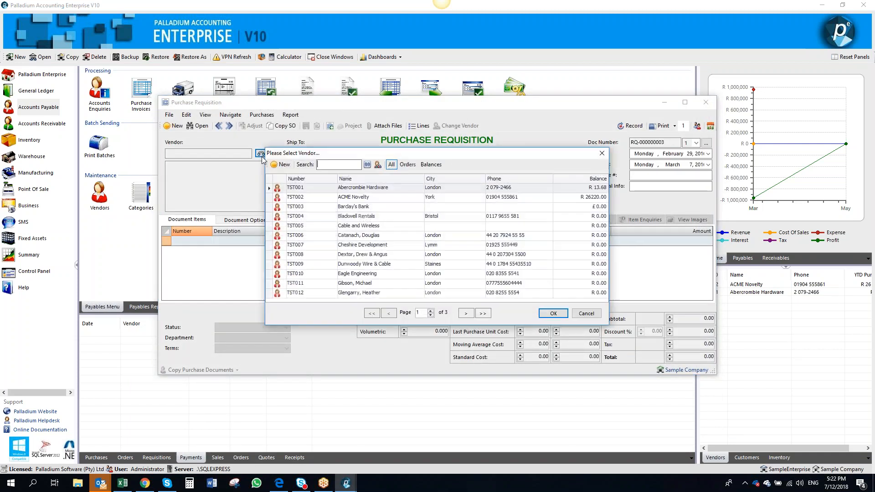
pyautogui.press('Return')
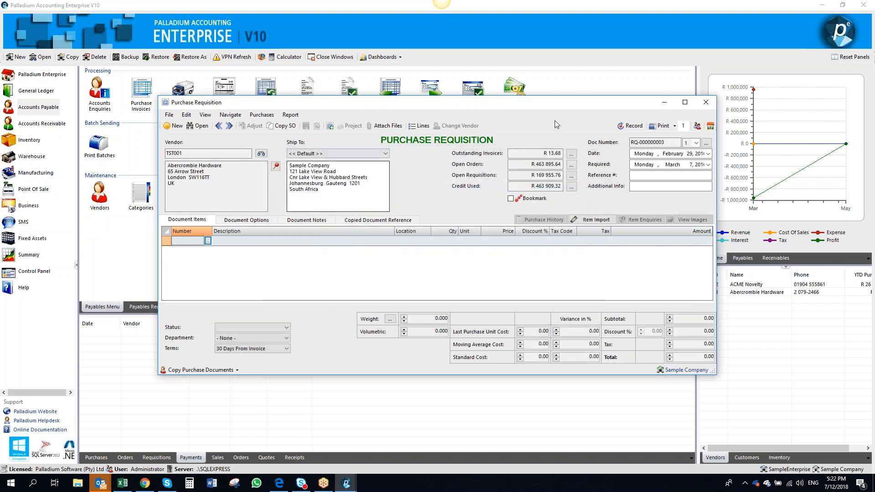
pyautogui.click(706, 102)
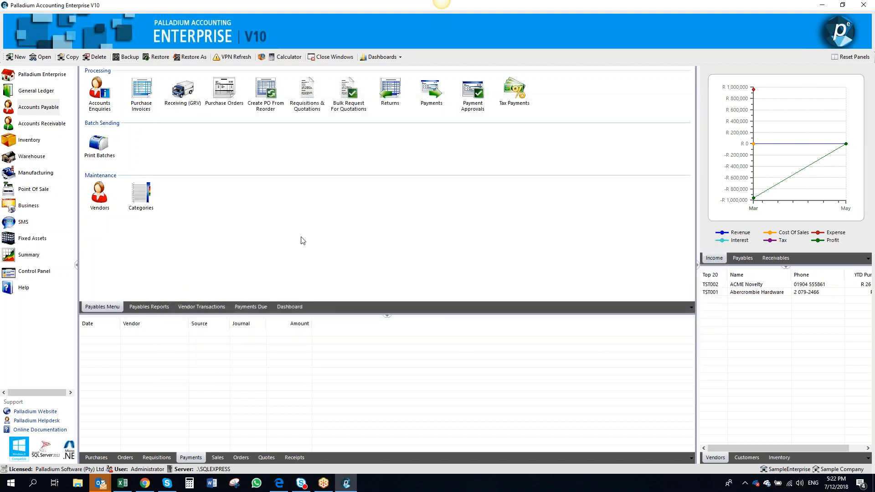
# Enable Drop Shipments in the Receivables general settings of Company Options and save
pyautogui.click(50, 275)
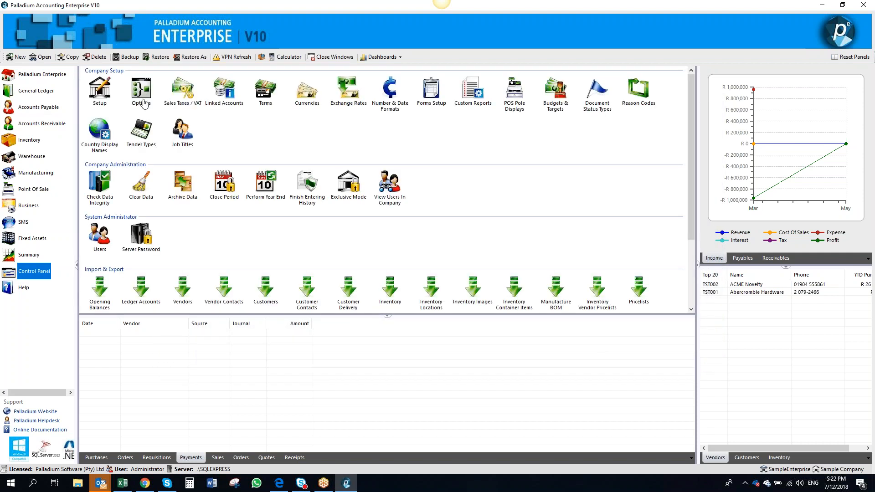
pyautogui.click(142, 93)
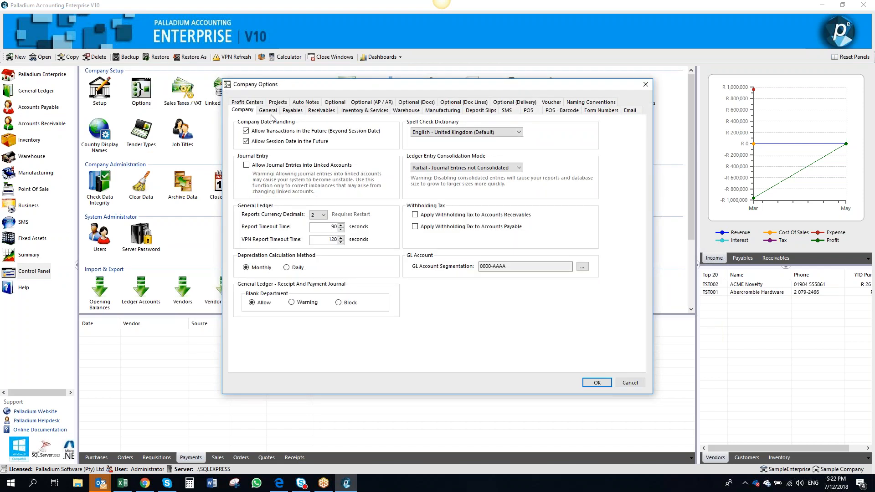
pyautogui.click(320, 112)
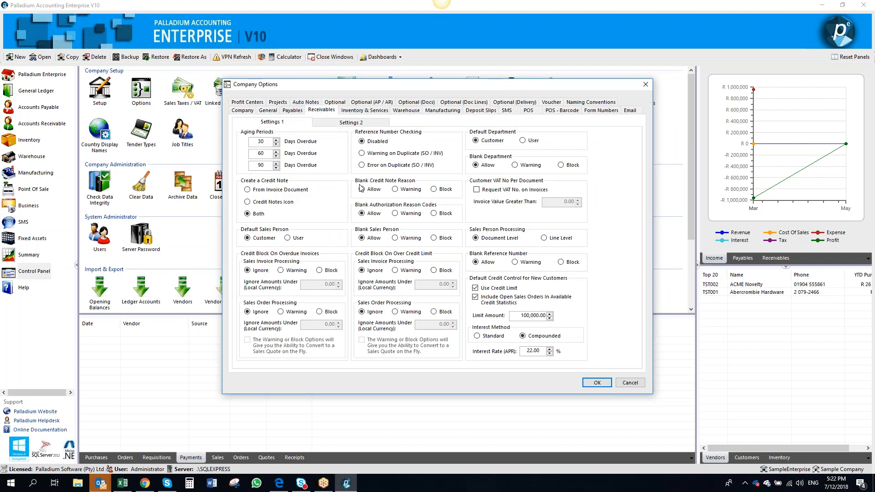
pyautogui.click(354, 122)
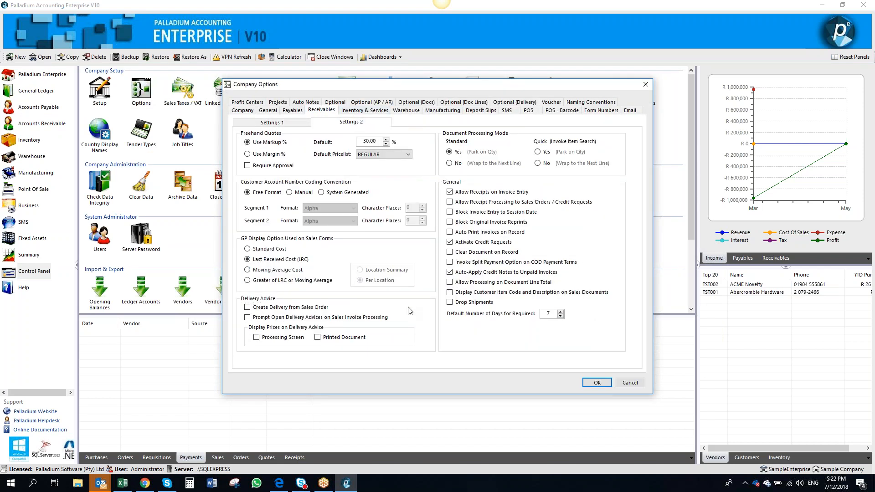
pyautogui.click(450, 302)
pyautogui.click(591, 384)
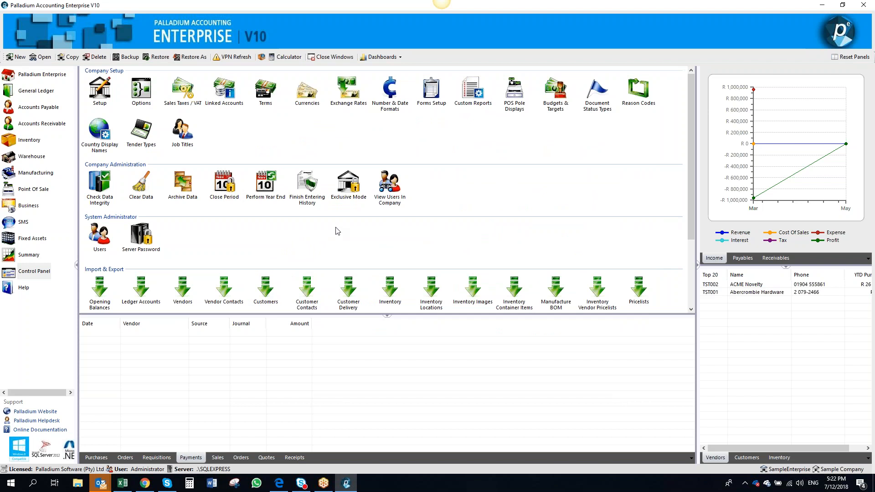
# Review the Payables settings pages in Company Options
pyautogui.click(38, 108)
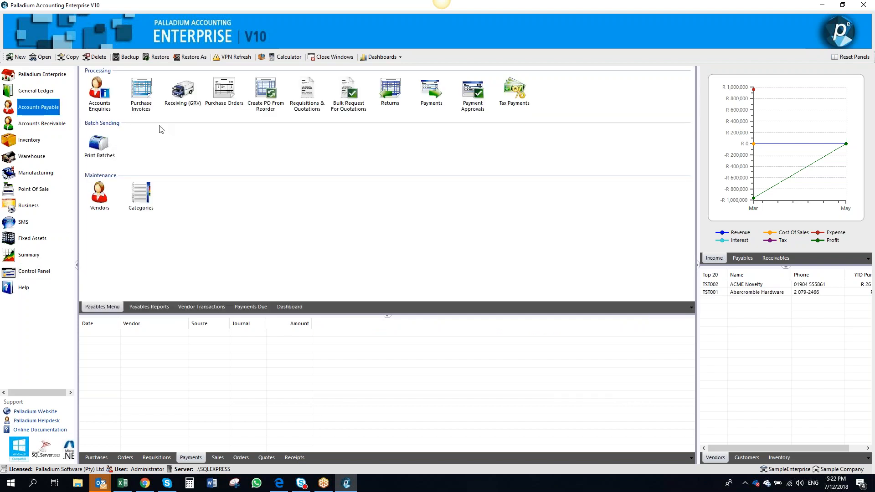
pyautogui.click(39, 276)
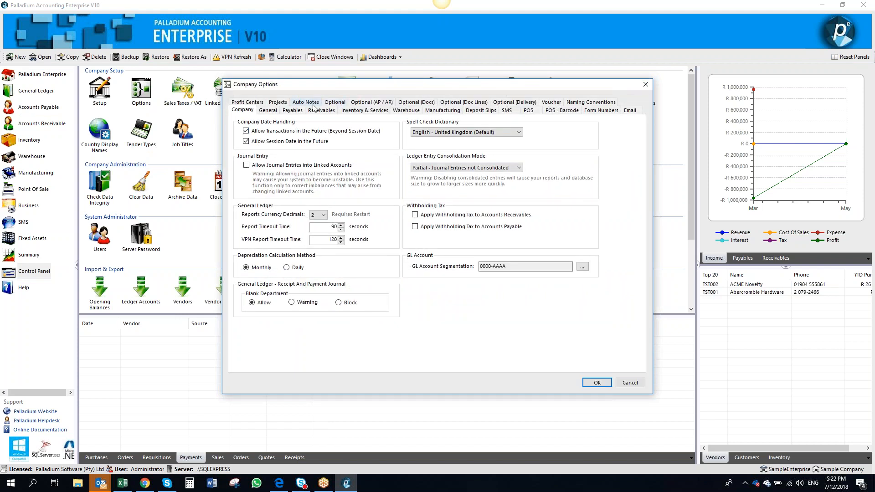
pyautogui.click(302, 110)
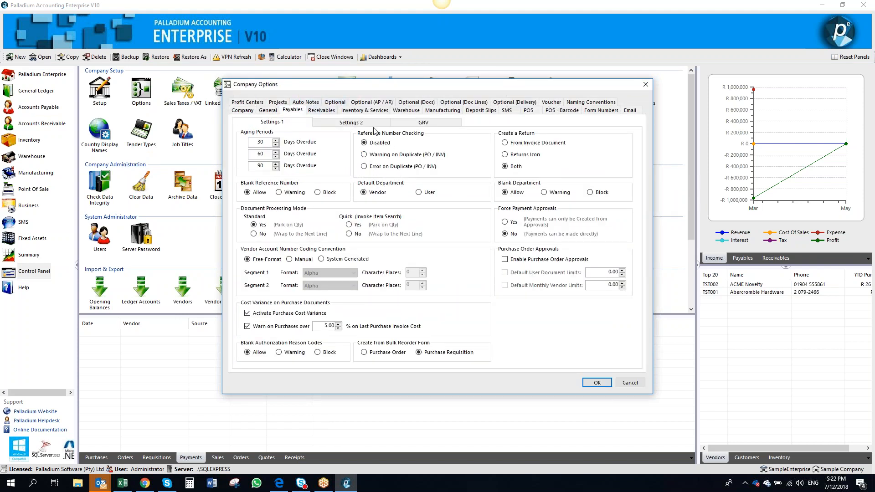
pyautogui.click(361, 123)
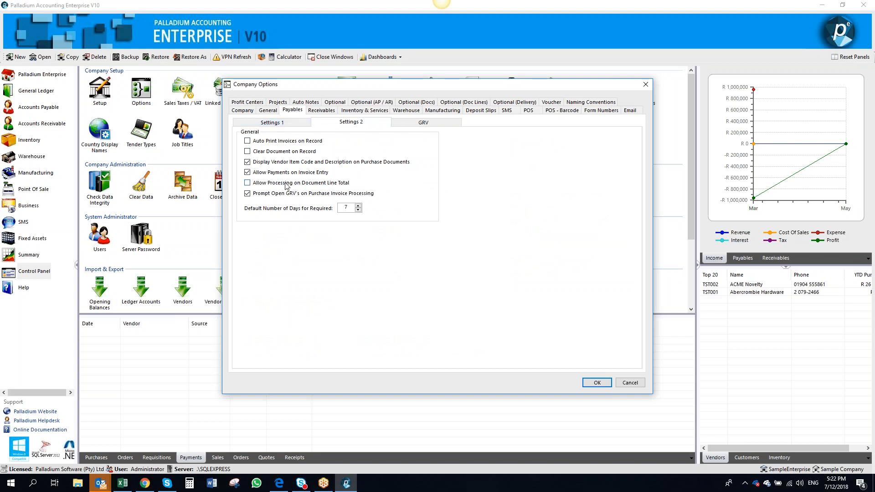
pyautogui.click(597, 382)
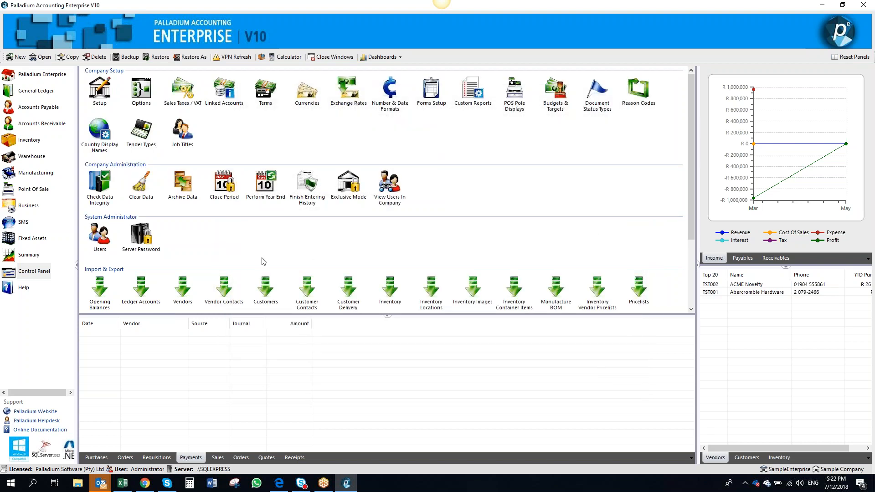
# Start a new purchase requisition for vendor TST001
pyautogui.click(62, 110)
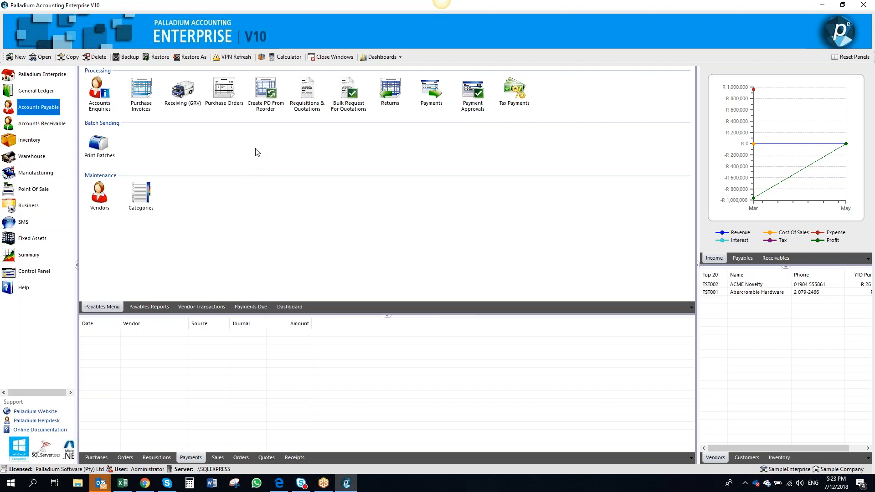
pyautogui.click(310, 106)
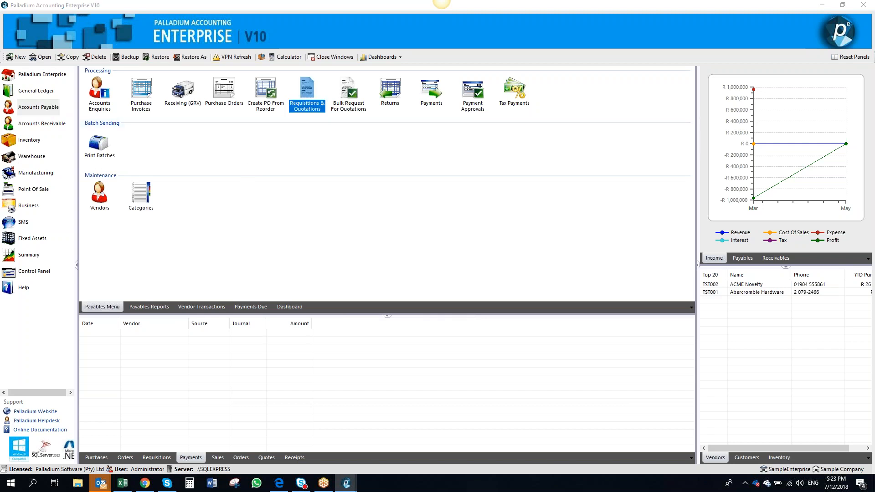
pyautogui.click(261, 154)
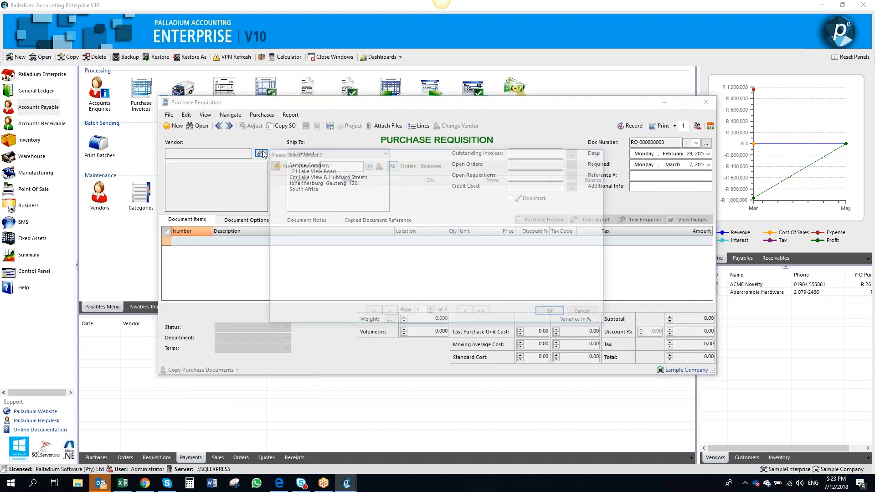
pyautogui.doubleClick(305, 188)
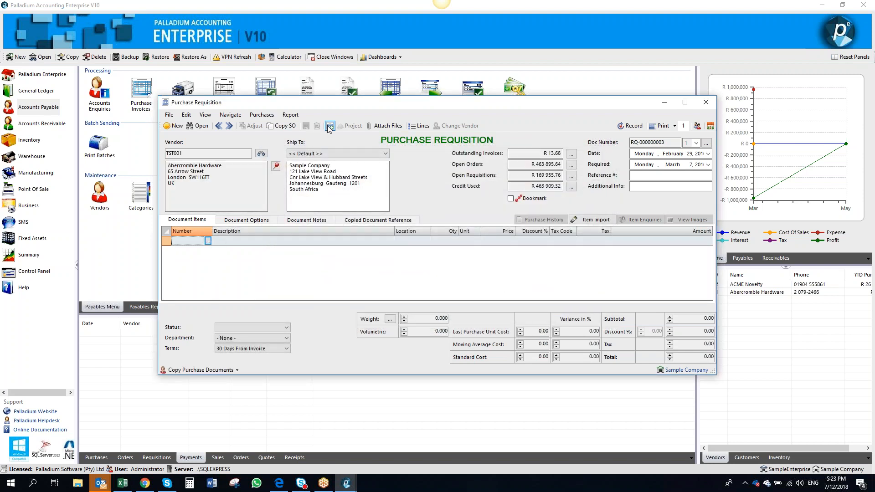
# Search sales orders to copy for customer TST001 with the start date moved back to July, then close both windows
pyautogui.click(282, 126)
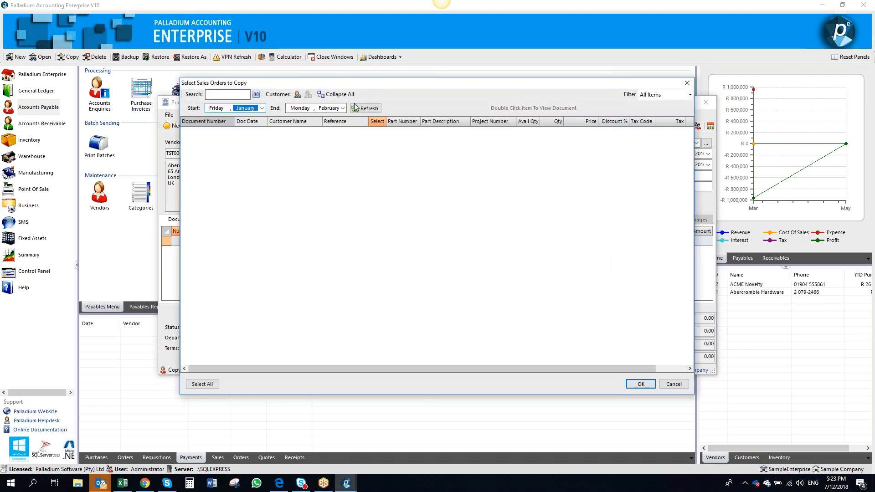
pyautogui.click(297, 94)
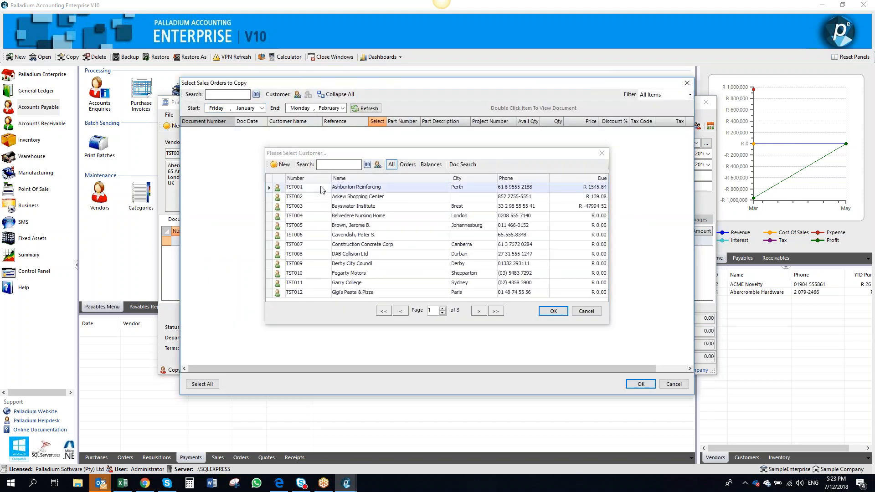
pyautogui.doubleClick(321, 188)
pyautogui.click(262, 108)
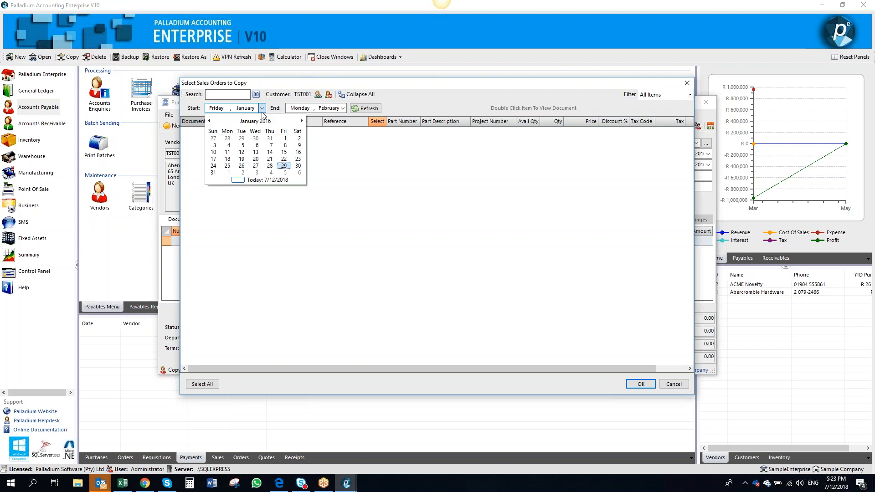
pyautogui.click(209, 121)
pyautogui.click(209, 122)
pyautogui.click(209, 121)
pyautogui.click(209, 121)
pyautogui.click(209, 121)
pyautogui.click(209, 121)
pyautogui.click(210, 122)
pyautogui.click(210, 122)
pyautogui.click(209, 122)
pyautogui.click(243, 141)
pyautogui.click(368, 108)
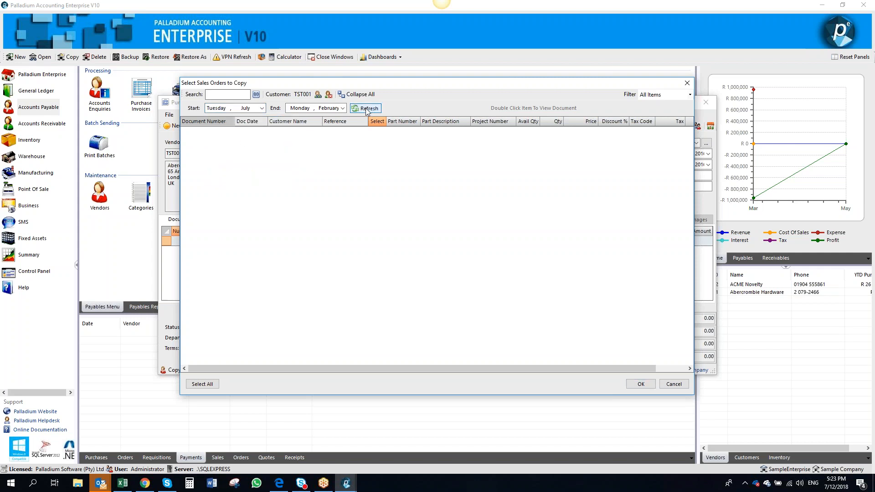
pyautogui.click(687, 83)
pyautogui.click(706, 104)
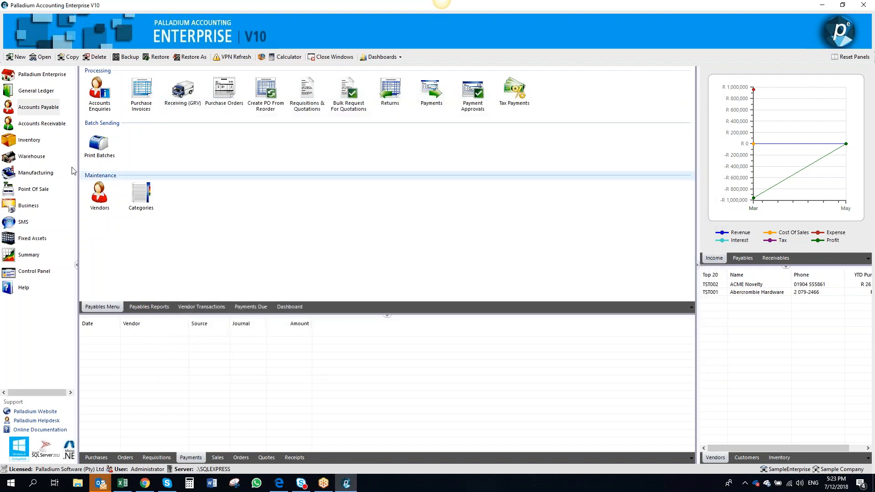
# Open a new sales order for customer TST002
pyautogui.click(50, 130)
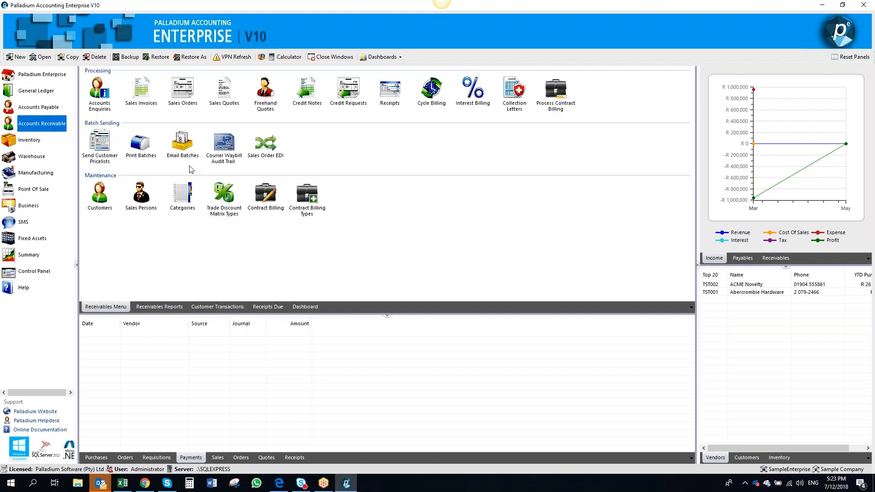
pyautogui.click(184, 98)
pyautogui.doubleClick(183, 98)
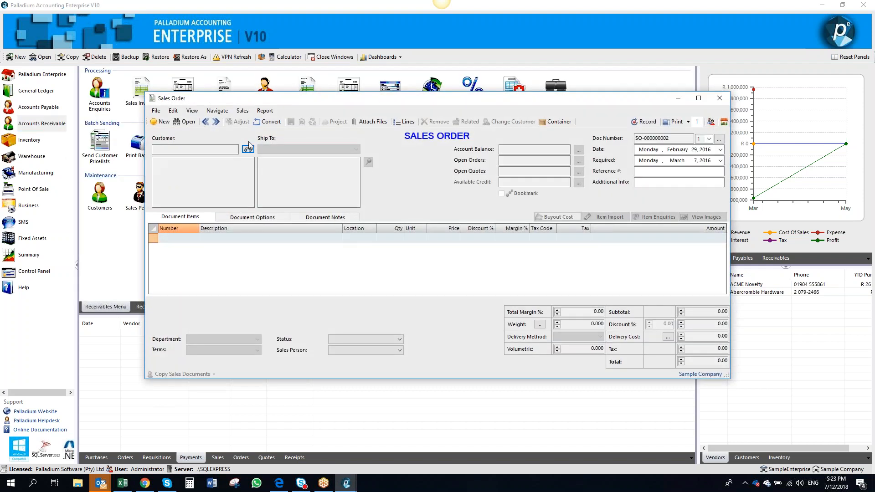
pyautogui.click(248, 149)
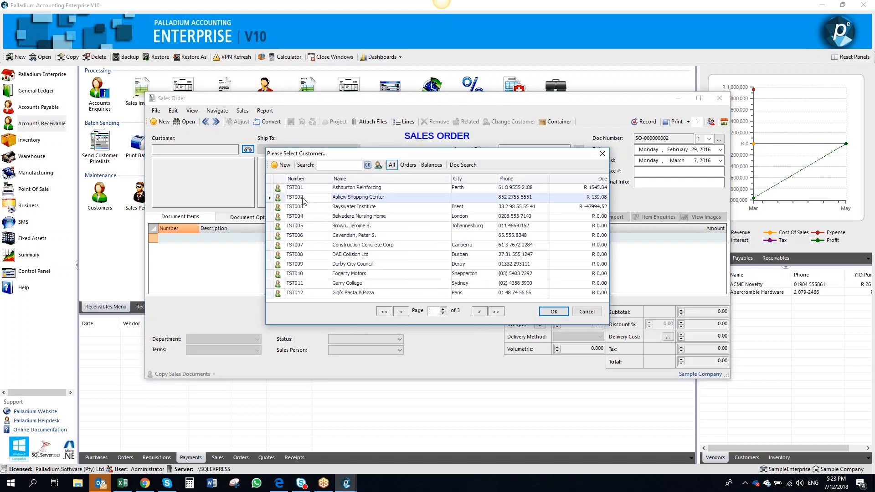
pyautogui.doubleClick(291, 173)
# Add InvItem to the sales order at a price of 300
pyautogui.click(195, 238)
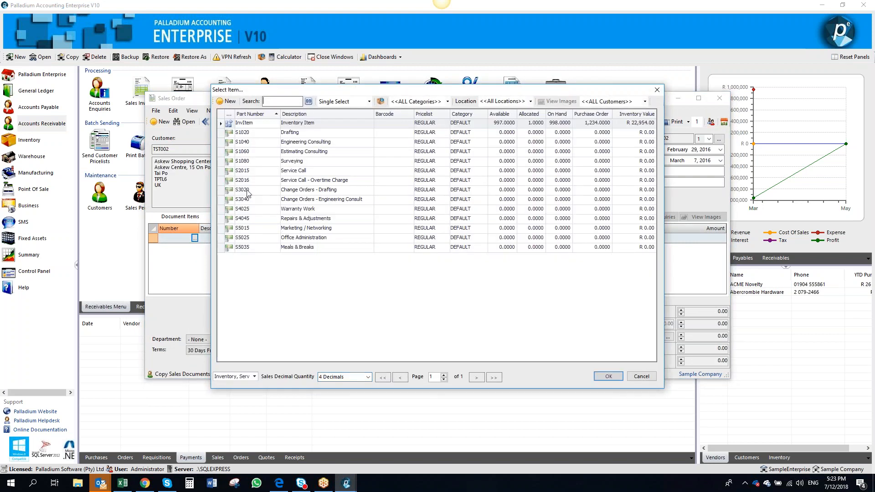
pyautogui.doubleClick(274, 126)
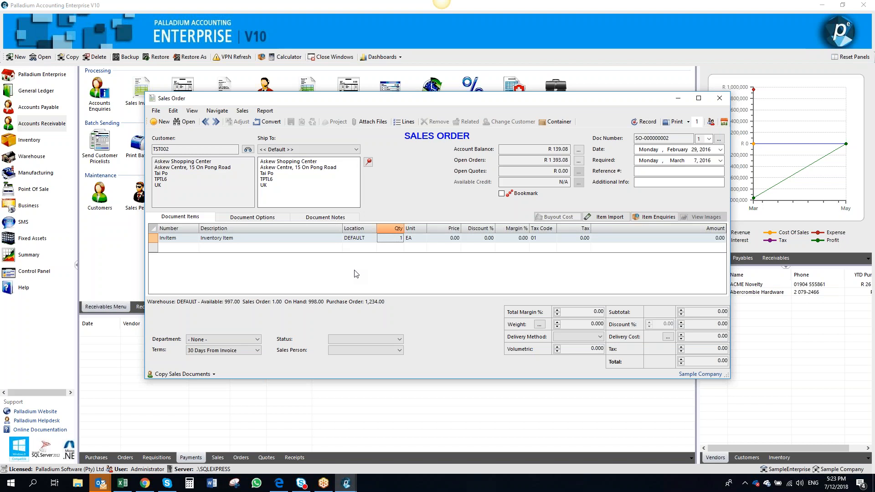
pyautogui.press('Tab')
pyautogui.press('Tab')
pyautogui.write('300')
pyautogui.press('Tab')
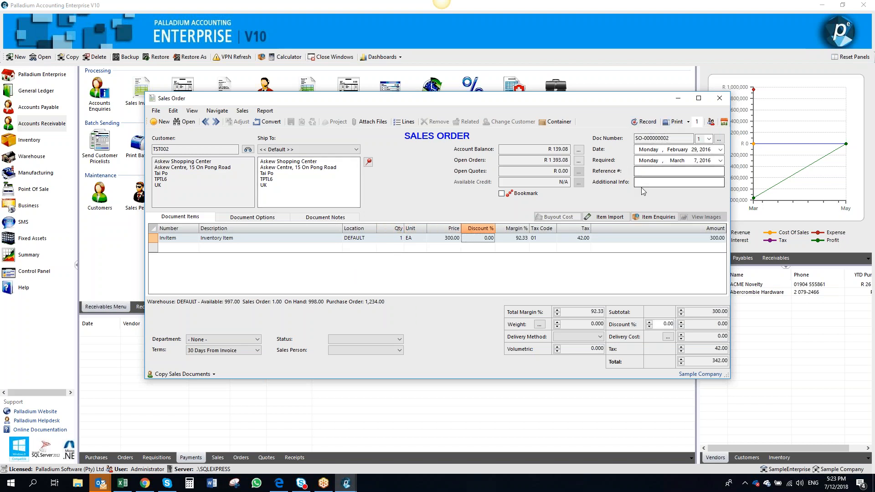
# Record the sales order for customer TST002 and close its window
pyautogui.click(646, 122)
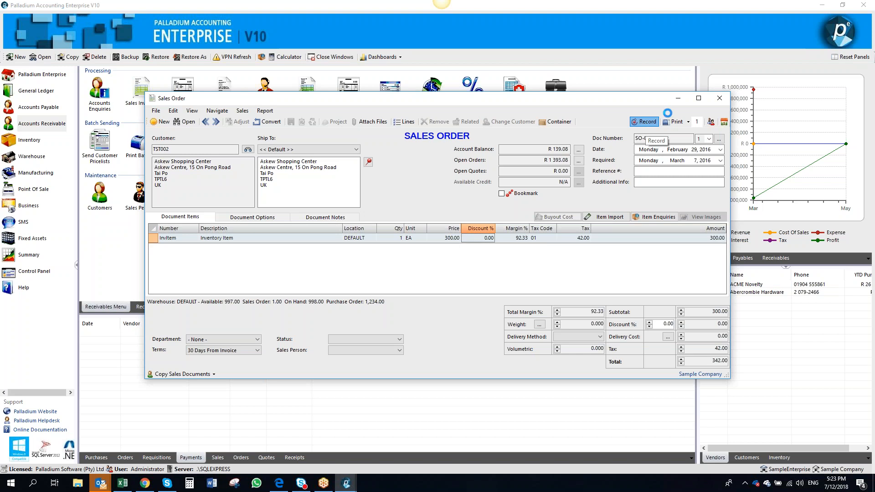
pyautogui.click(720, 98)
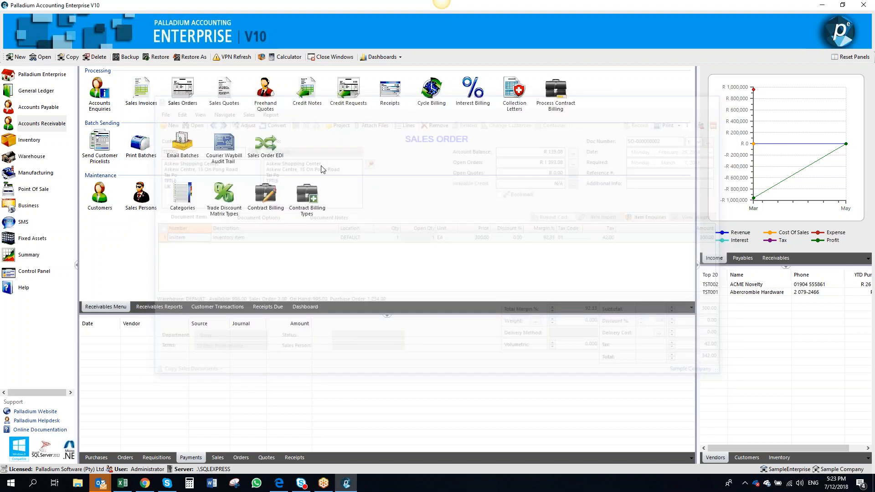
pyautogui.click(35, 125)
# Start a new purchase requisition for vendor TST001
pyautogui.click(37, 107)
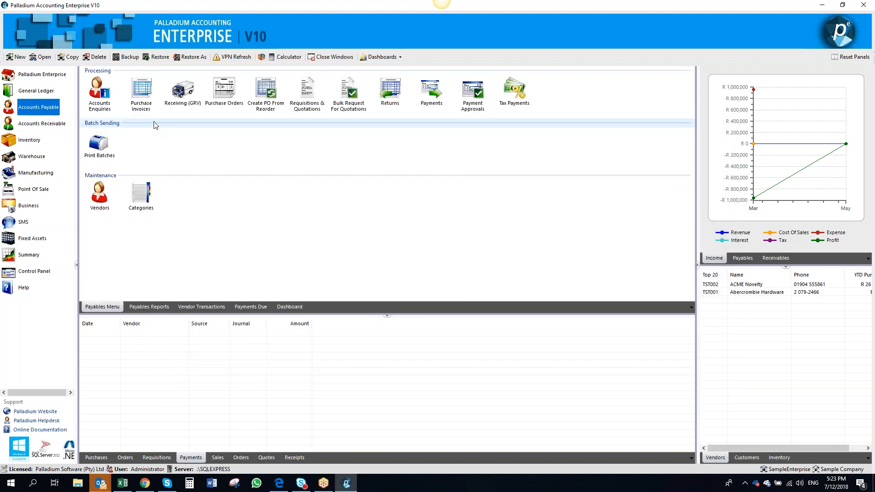
pyautogui.click(302, 106)
pyautogui.click(261, 154)
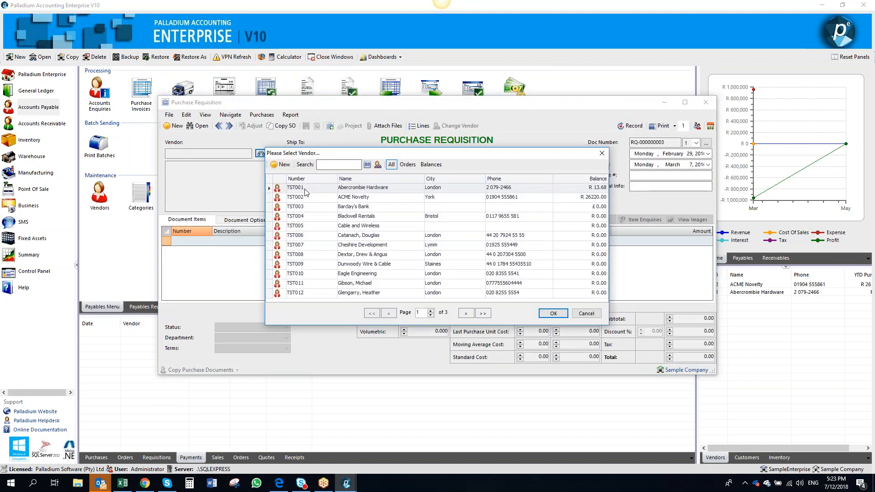
pyautogui.doubleClick(306, 191)
# Copy sales order SO-000000002 into the requisition, using the customer's address as the supplier delivery address
pyautogui.click(284, 126)
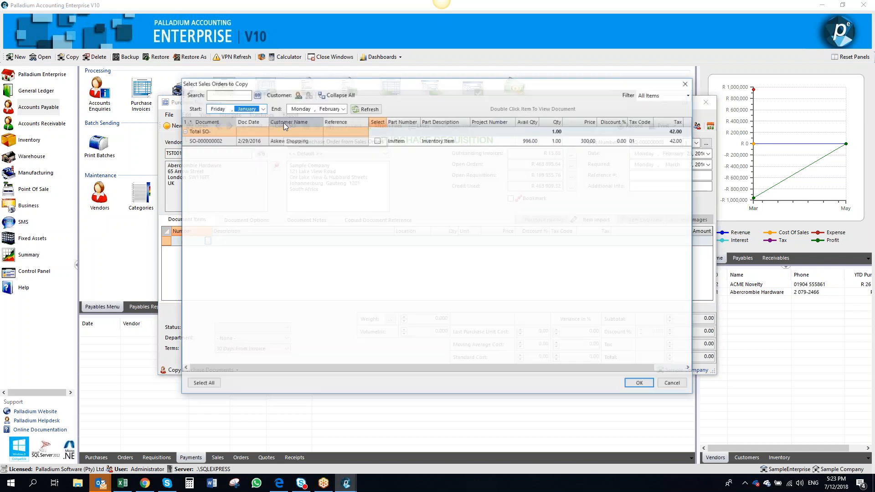
pyautogui.click(377, 141)
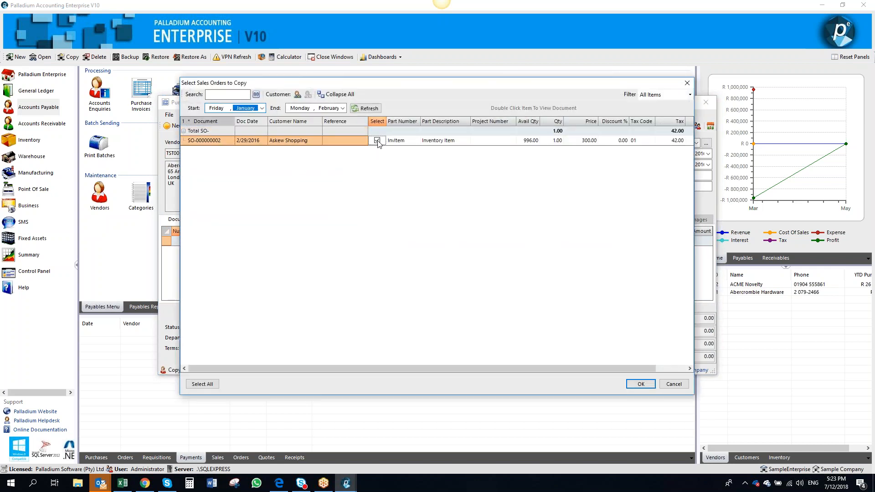
pyautogui.click(638, 384)
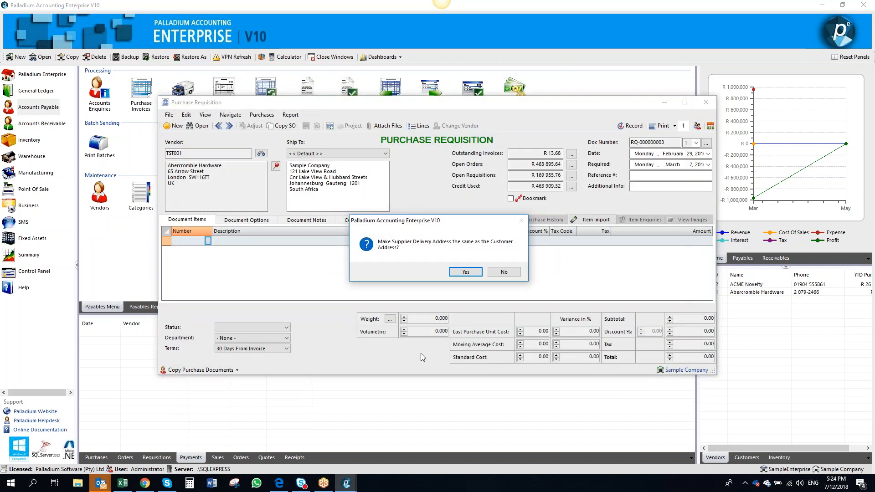
pyautogui.click(465, 272)
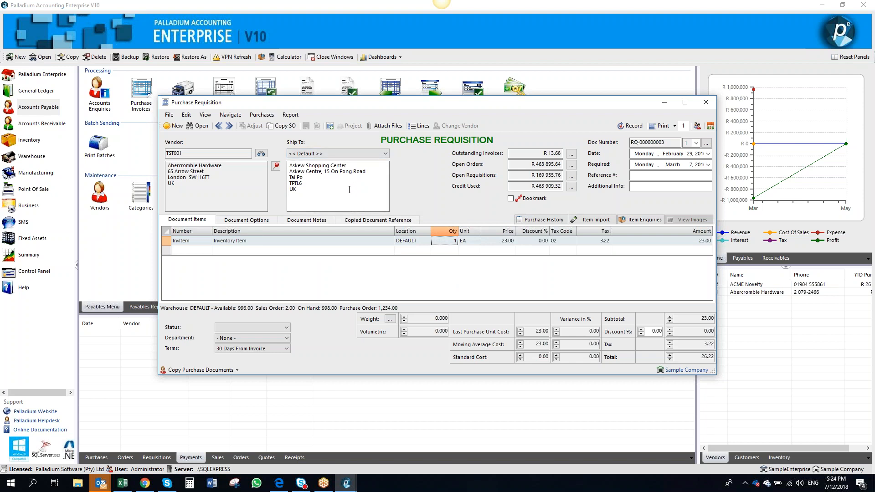
# Inspect the copied InvItem line's price and number, then close the requisition without saving
pyautogui.click(500, 241)
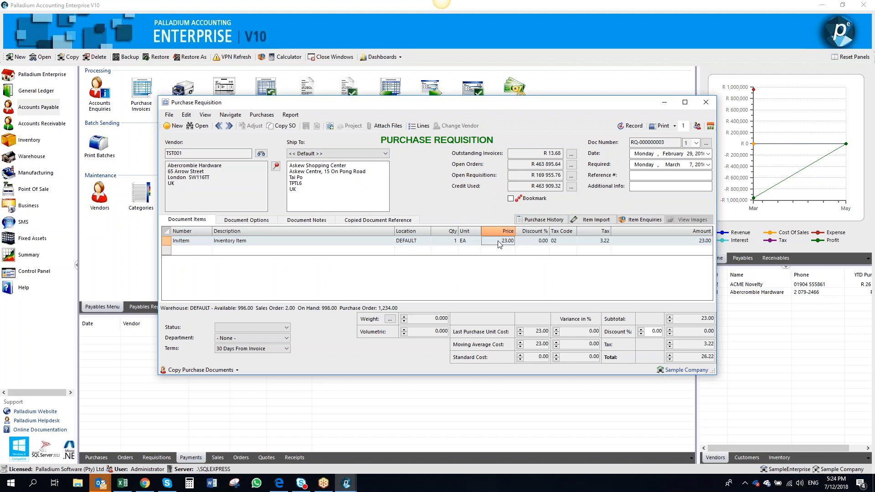
pyautogui.click(196, 241)
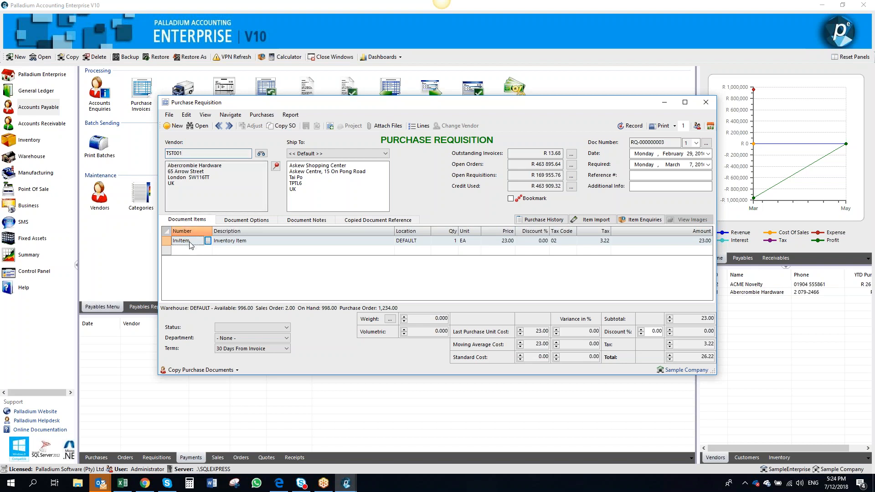
pyautogui.click(499, 250)
pyautogui.click(706, 102)
pyautogui.click(456, 272)
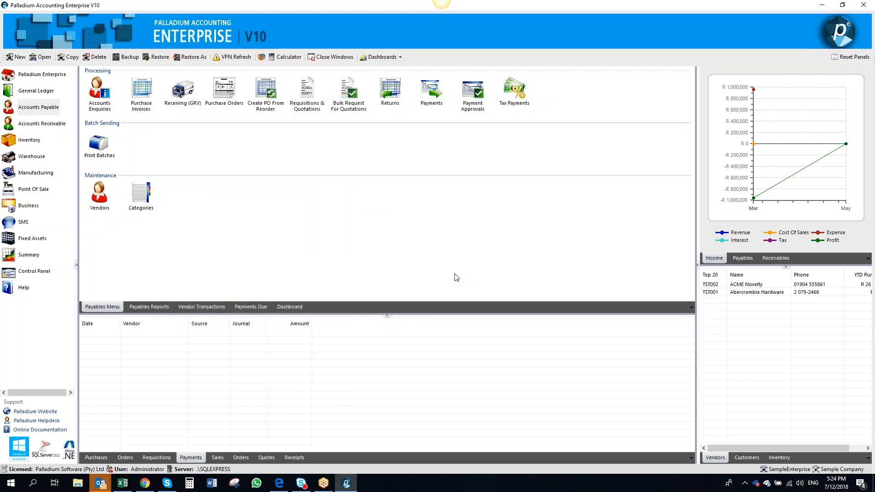
# Open vendor TST001's item pricing in the vendor list, then close the vendor windows
pyautogui.click(44, 146)
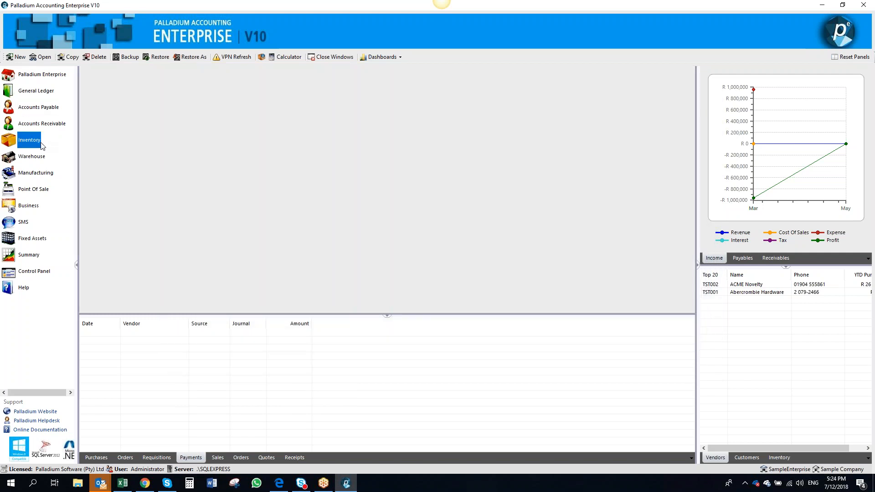
pyautogui.click(57, 124)
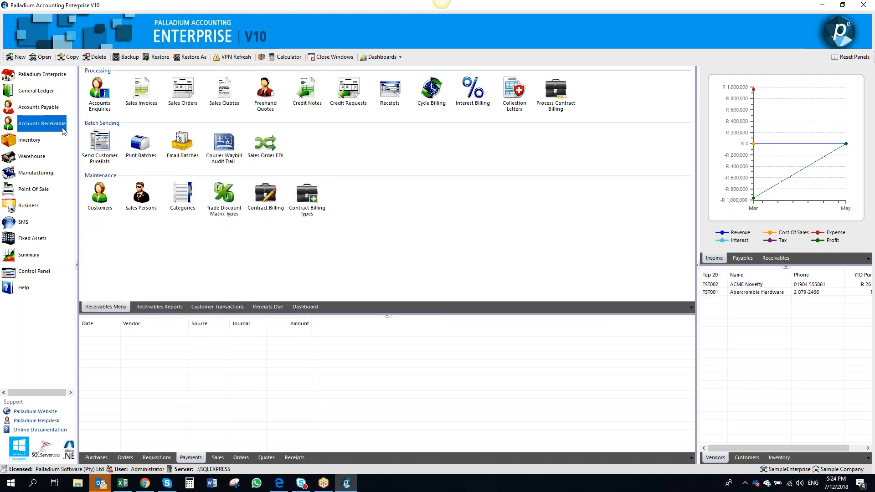
pyautogui.click(52, 108)
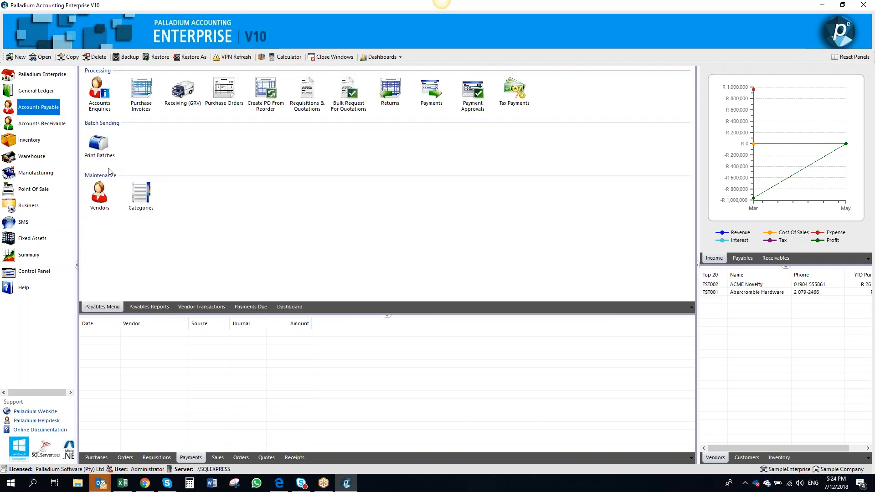
pyautogui.click(99, 195)
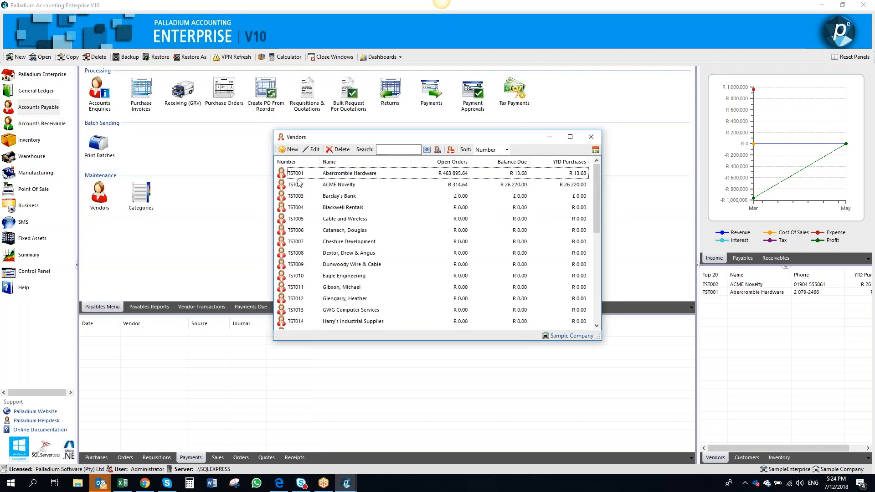
pyautogui.click(316, 175)
pyautogui.click(314, 150)
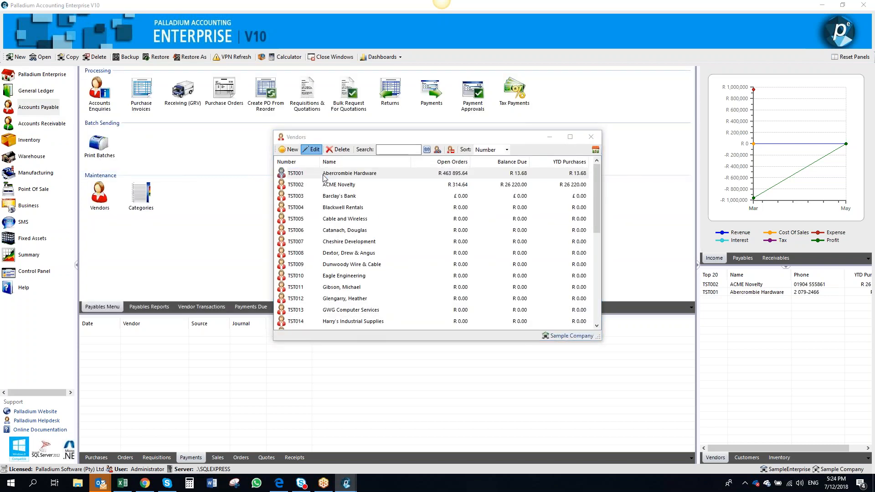
pyautogui.click(315, 167)
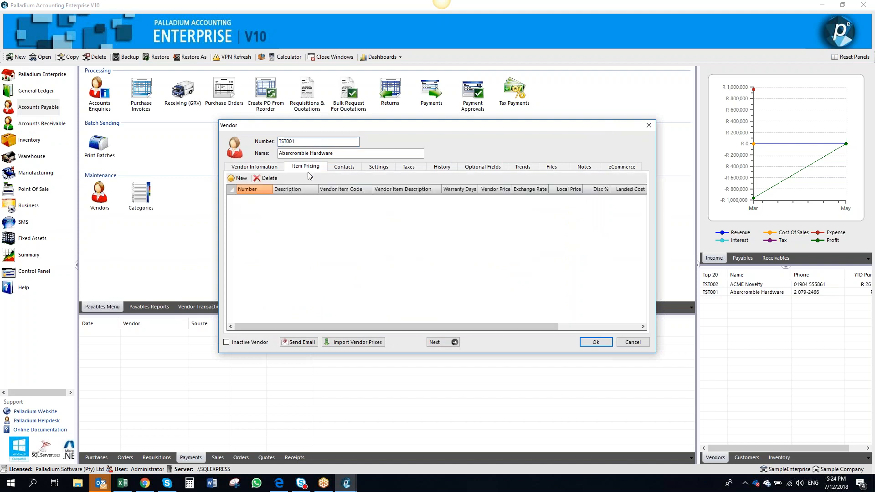
pyautogui.click(649, 125)
pyautogui.click(591, 136)
# Open InvItem from Inventory & Services and review its vendors and item summary
pyautogui.click(29, 141)
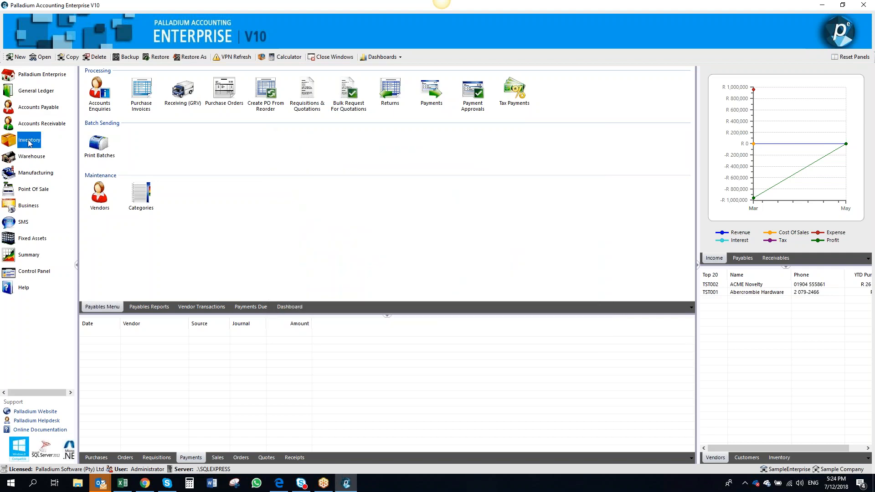
pyautogui.click(100, 200)
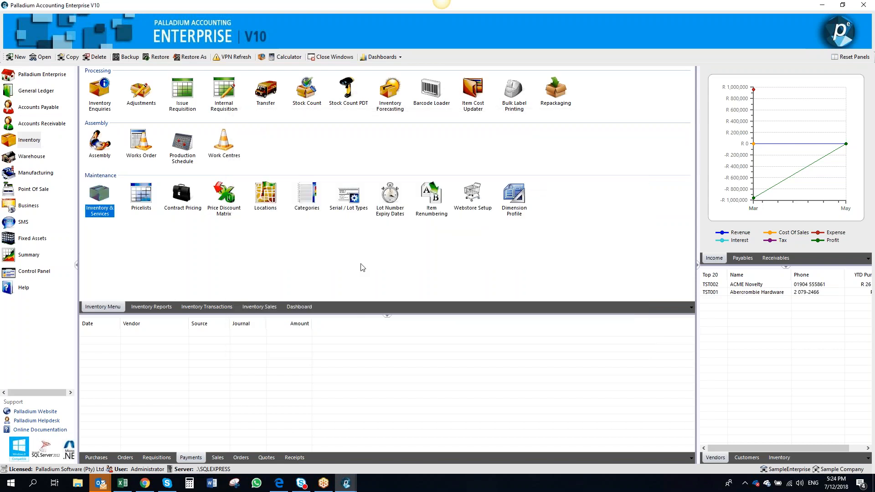
pyautogui.moveTo(346, 482)
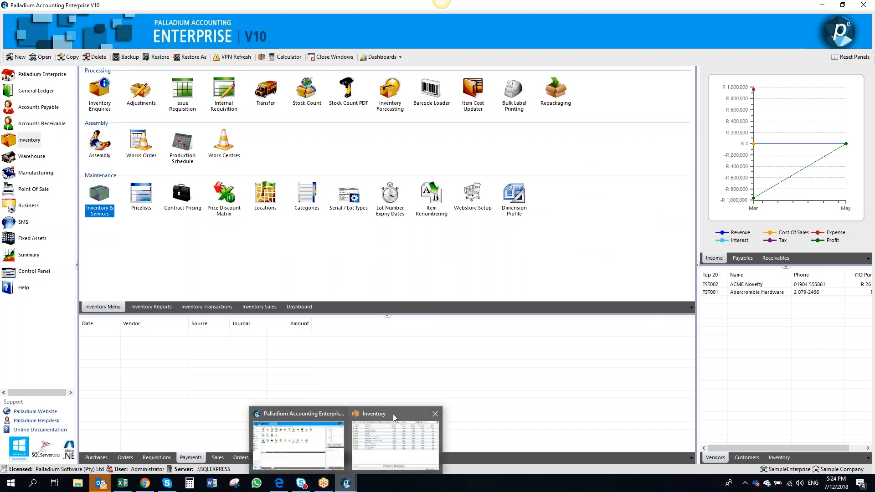
pyautogui.click(393, 414)
pyautogui.doubleClick(285, 155)
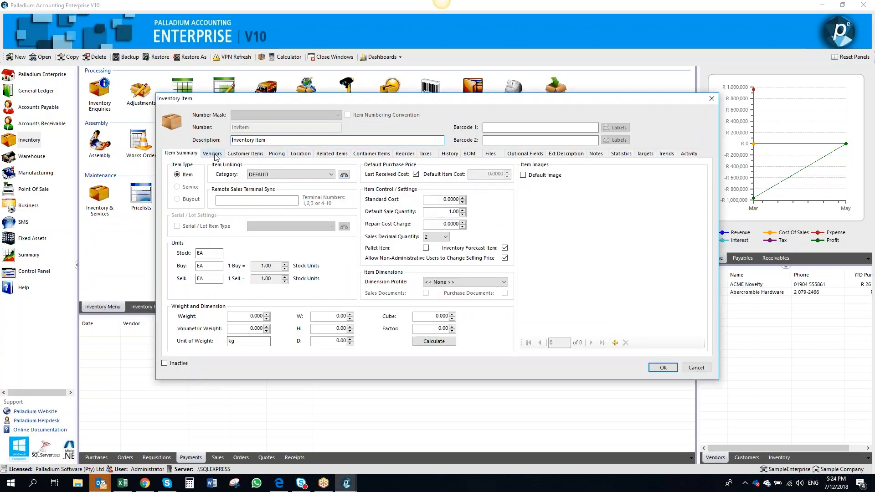
pyautogui.click(215, 155)
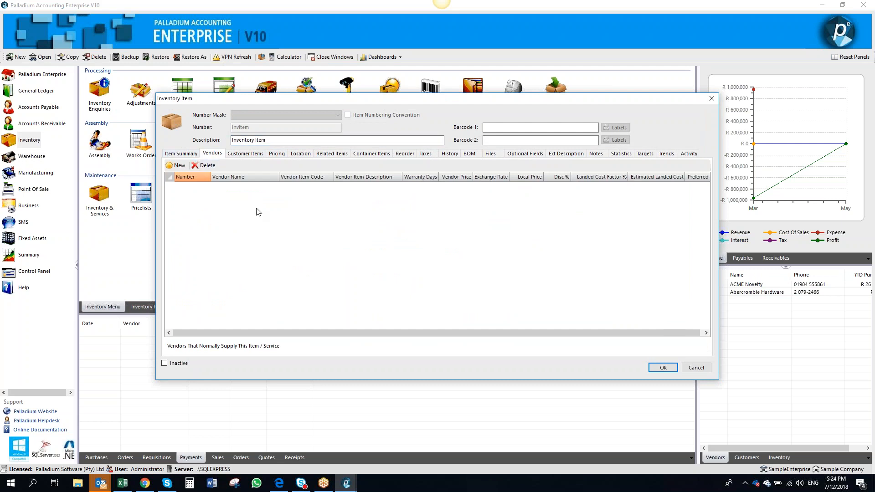
pyautogui.click(186, 156)
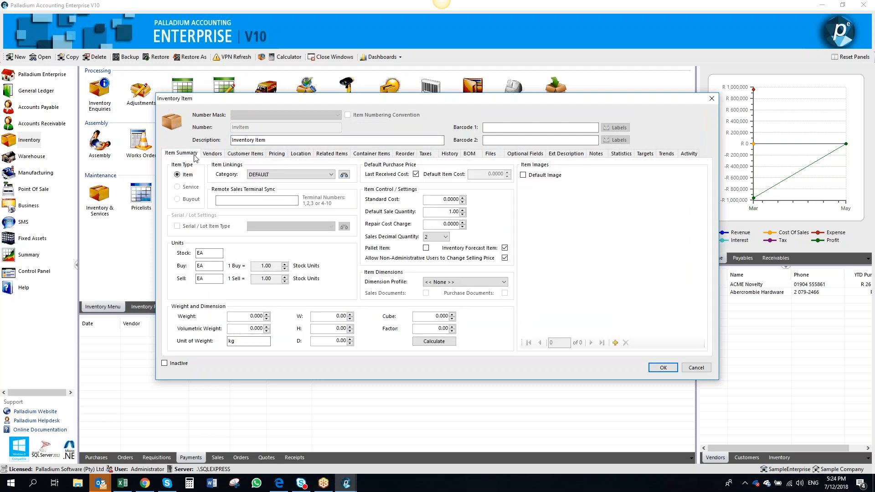
pyautogui.click(200, 156)
pyautogui.click(187, 156)
# Turn off the item's Last Received Cost option for the default purchase price, then turn it back on
pyautogui.click(415, 174)
pyautogui.doubleClick(450, 199)
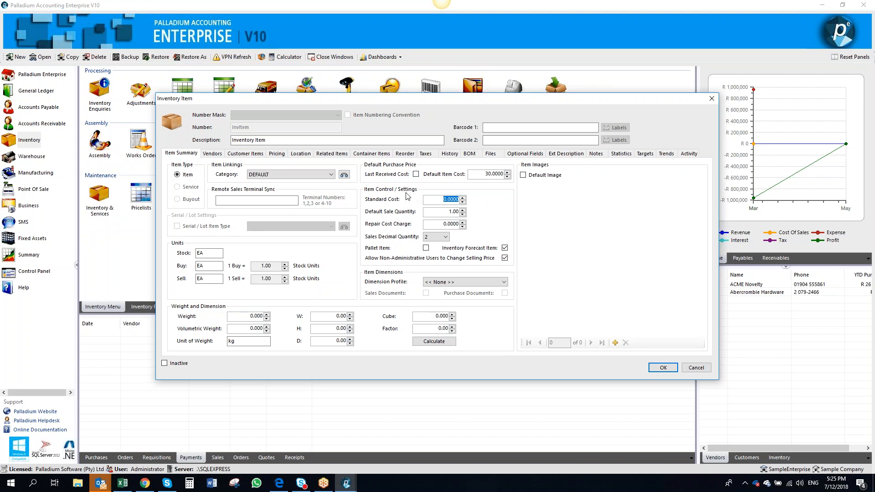
pyautogui.click(211, 154)
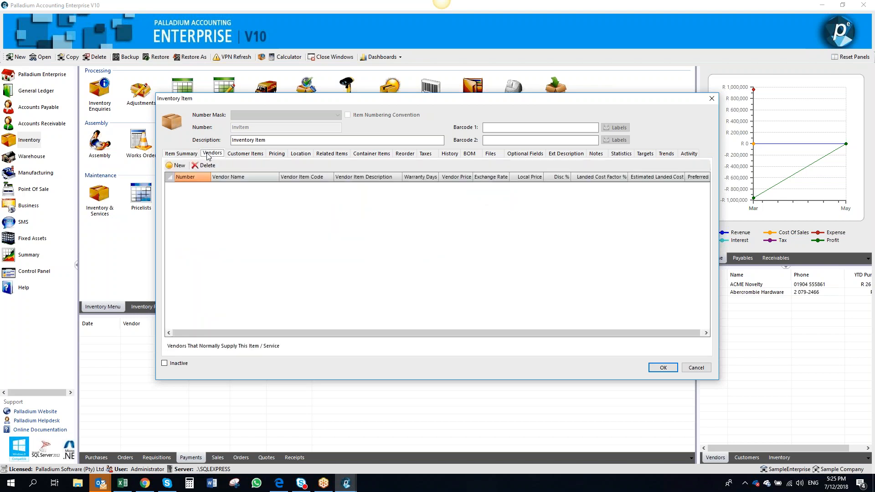
pyautogui.click(181, 155)
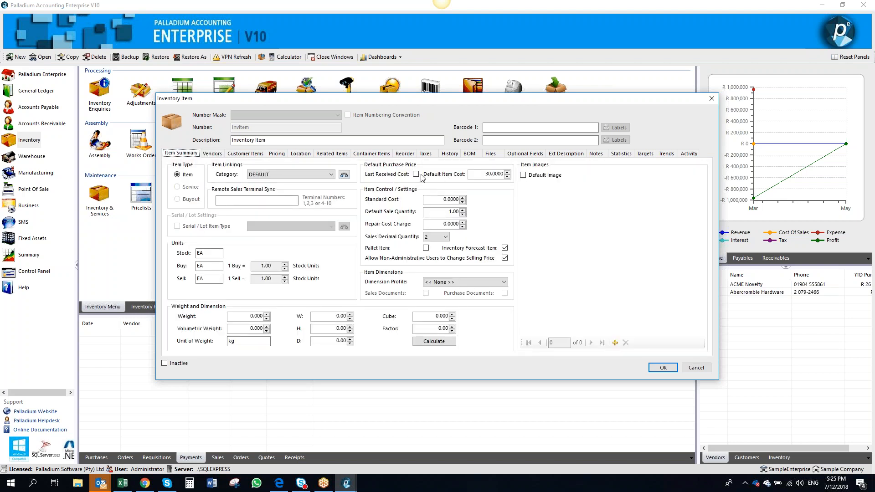
pyautogui.click(416, 174)
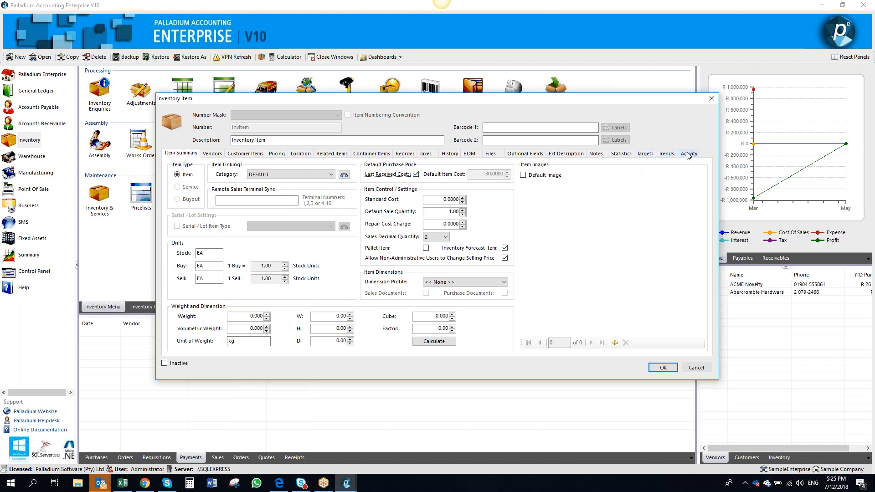
# Review the item's trends and statistics, then close the inventory item
pyautogui.click(667, 155)
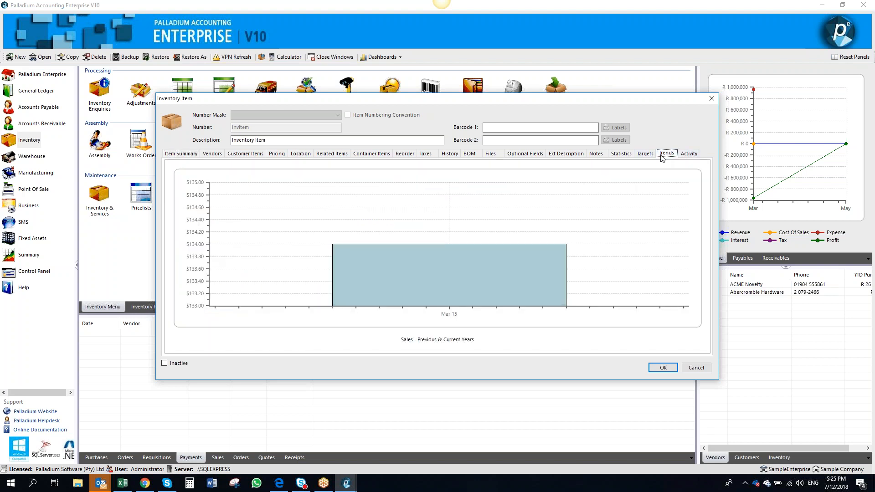
pyautogui.click(621, 154)
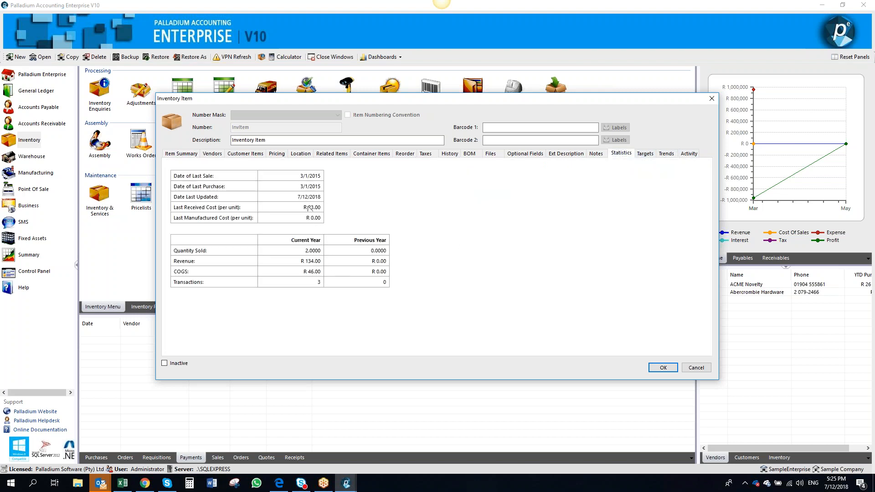
pyautogui.click(711, 99)
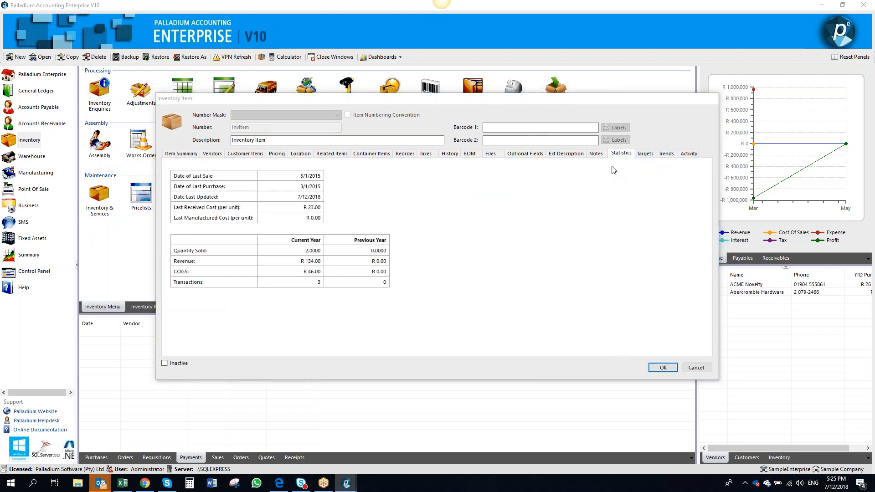
pyautogui.click(637, 118)
pyautogui.click(49, 111)
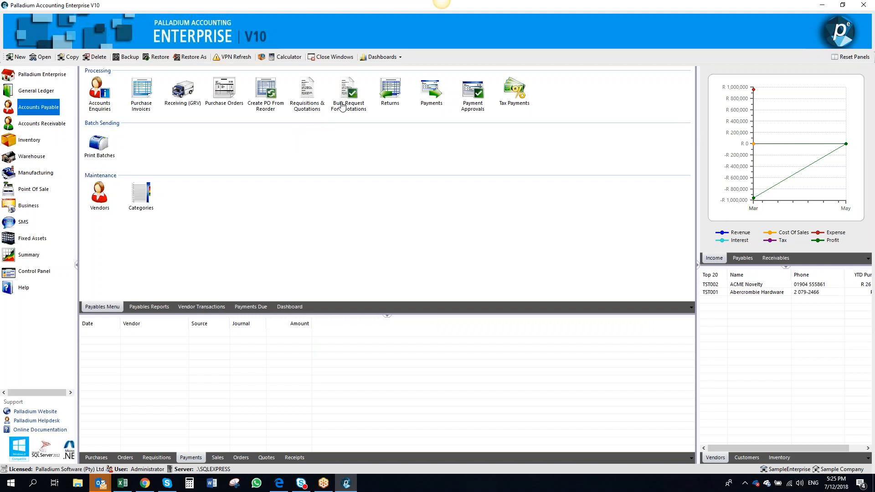
pyautogui.click(347, 105)
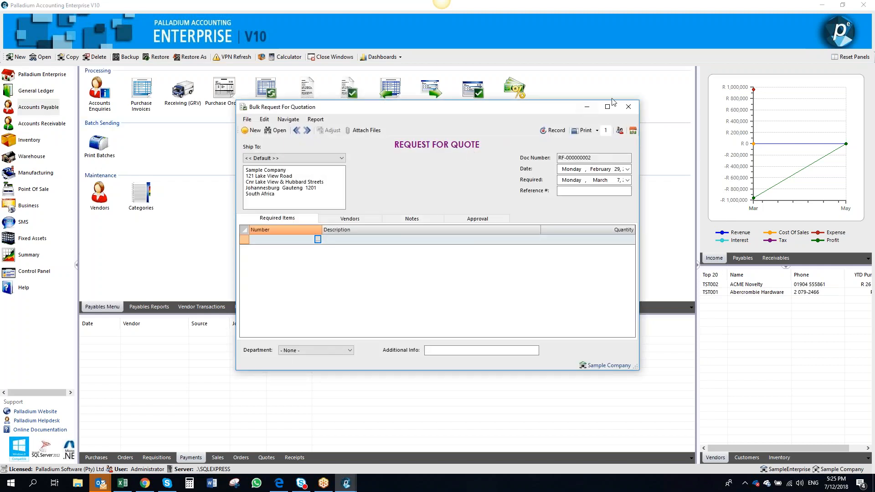
pyautogui.click(628, 106)
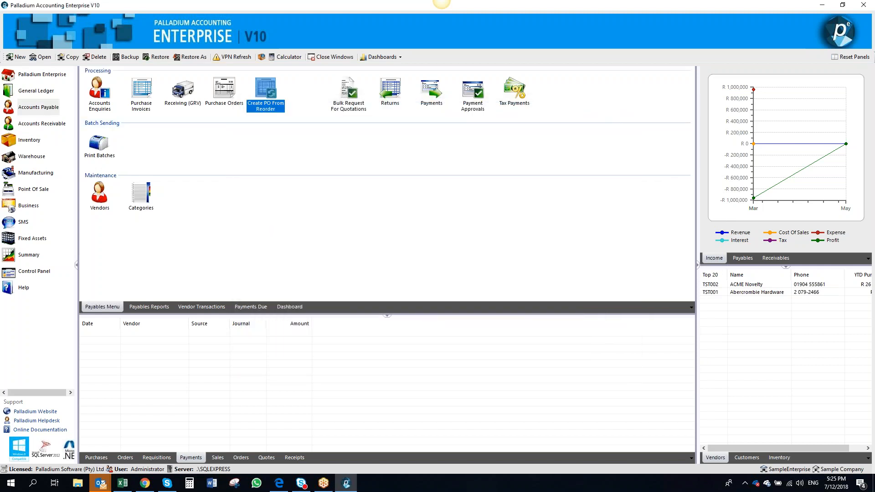
# Start a new purchase requisition and select vendor TST002, ACME Novelty
pyautogui.click(306, 93)
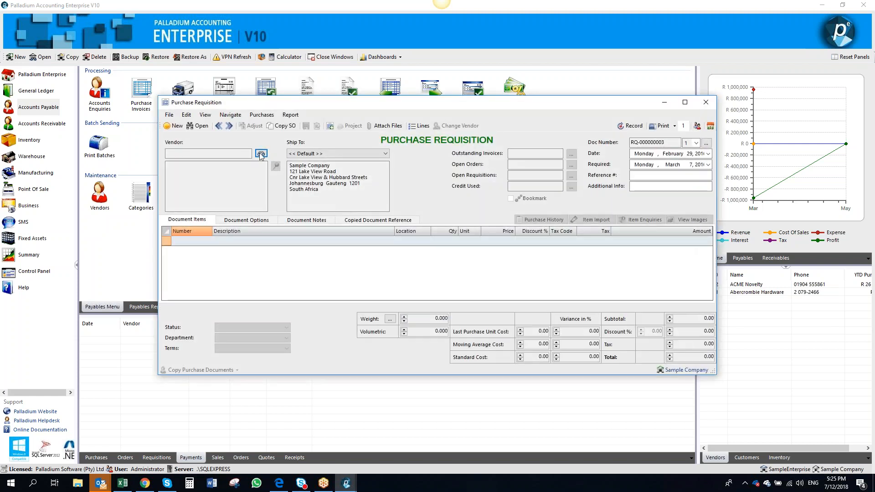
pyautogui.click(260, 156)
pyautogui.click(289, 197)
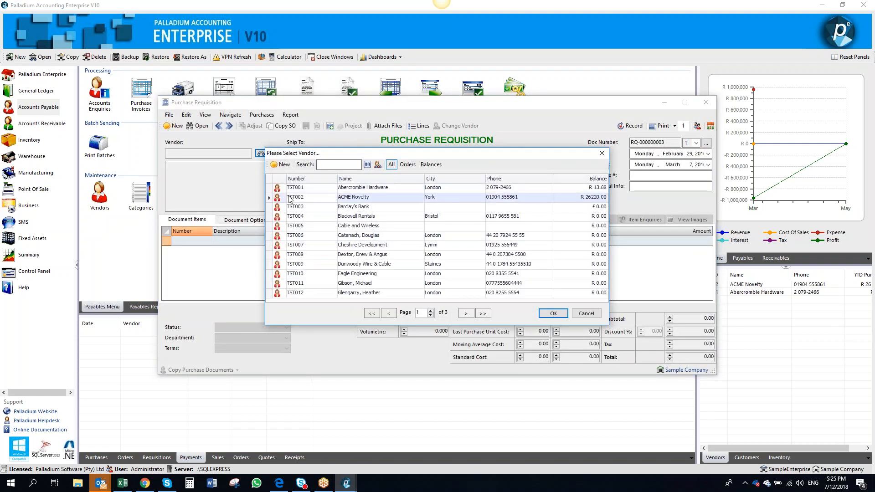
pyautogui.doubleClick(289, 198)
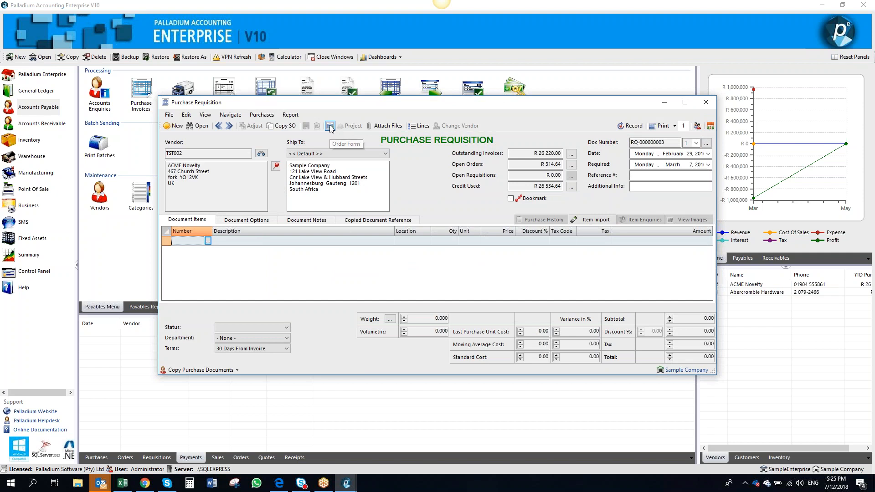
# Open the requisition's Order Form and review the reorder columns for InvItem, then close it
pyautogui.click(330, 126)
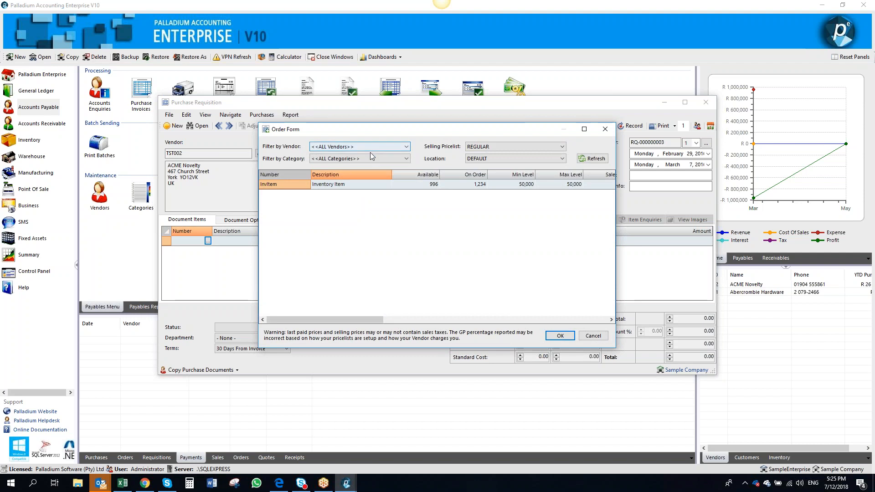
pyautogui.moveTo(356, 320); pyautogui.dragTo(462, 323)
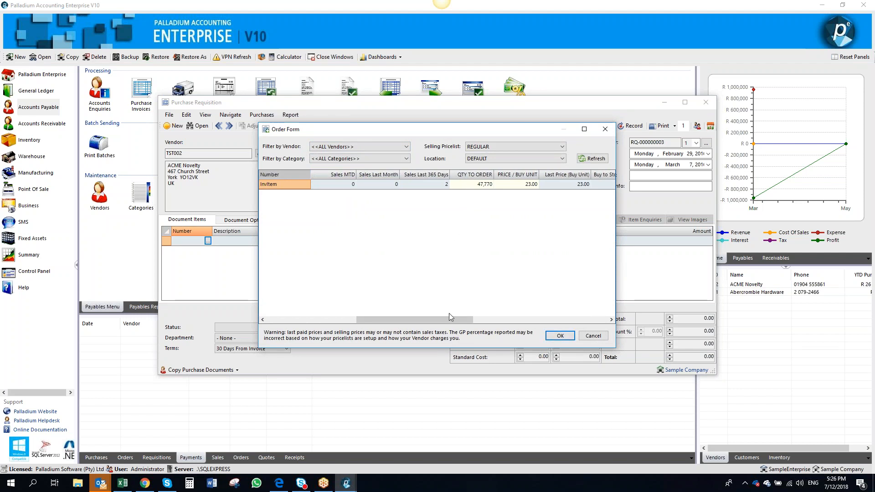
pyautogui.moveTo(397, 319); pyautogui.dragTo(307, 313)
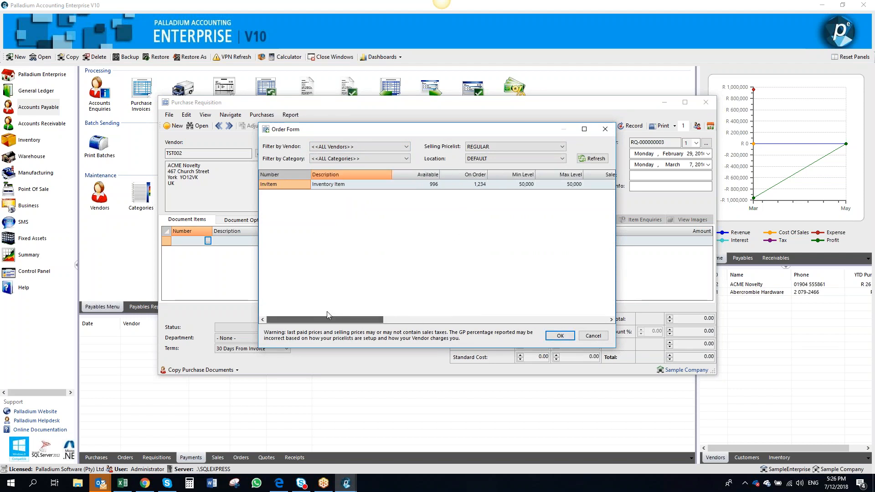
pyautogui.click(463, 184)
pyautogui.click(509, 186)
pyautogui.click(568, 186)
pyautogui.moveTo(358, 320); pyautogui.dragTo(426, 322)
pyautogui.click(401, 186)
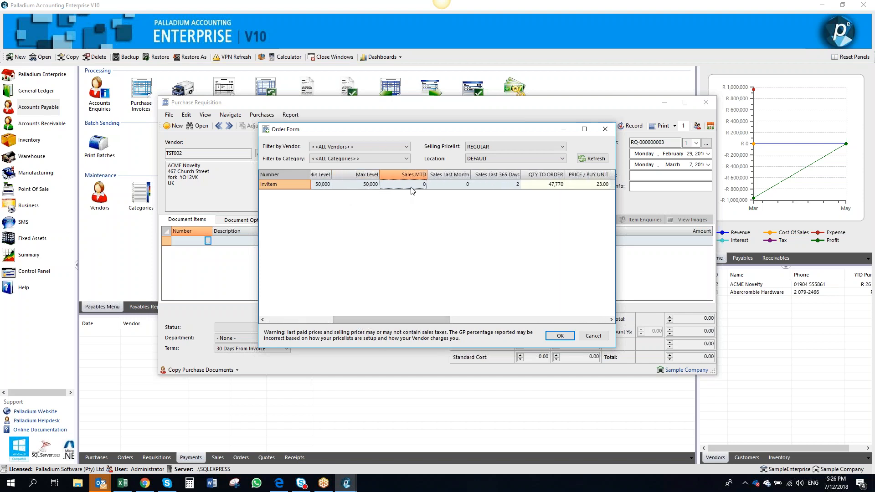
pyautogui.click(450, 187)
pyautogui.click(499, 188)
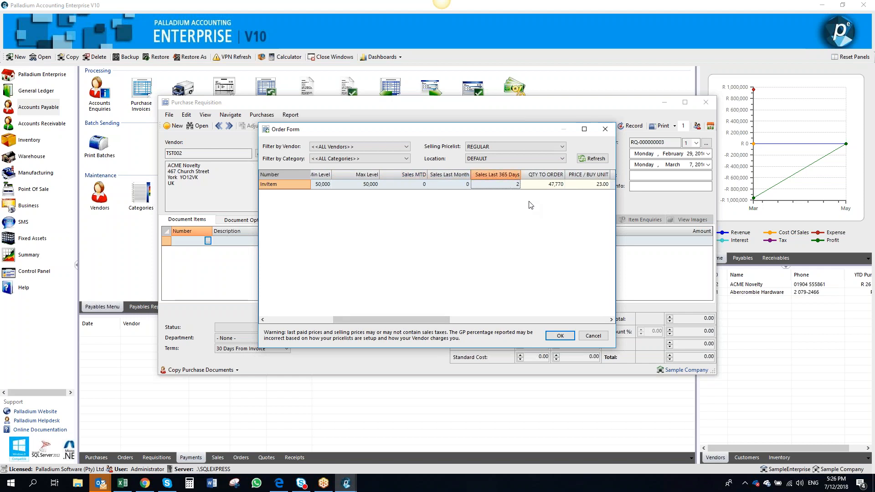
pyautogui.moveTo(436, 318); pyautogui.dragTo(519, 320)
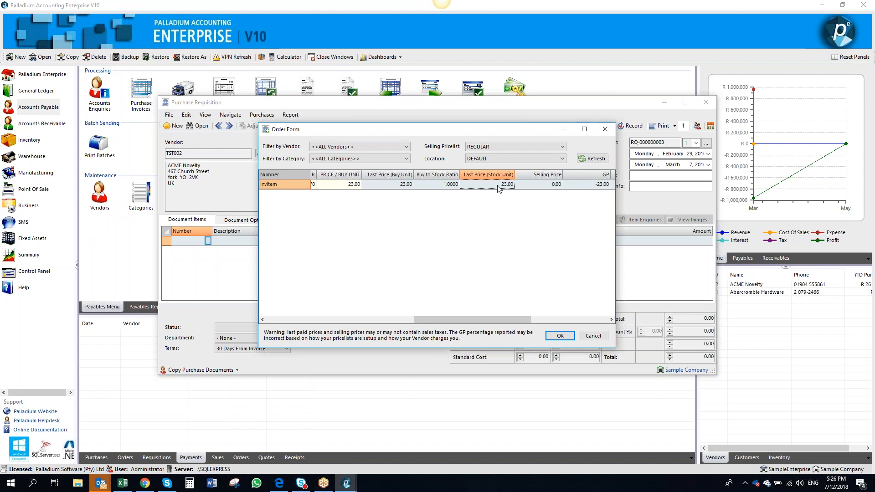
pyautogui.moveTo(492, 321); pyautogui.dragTo(336, 337)
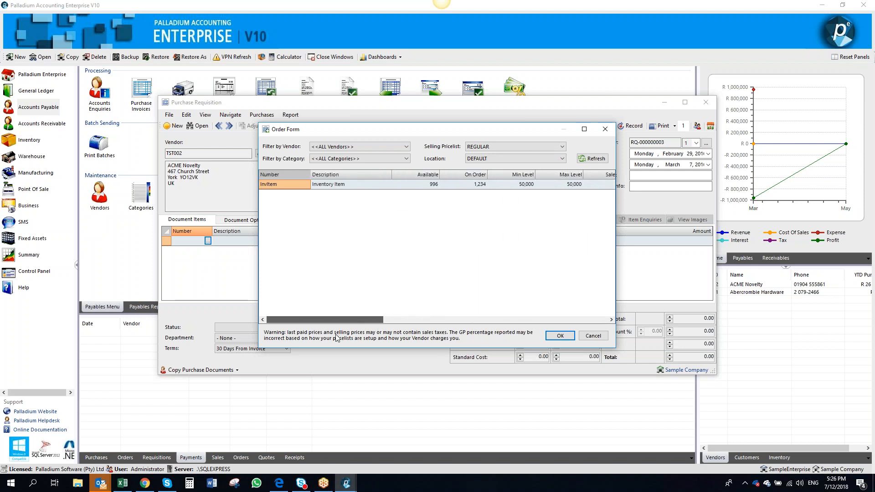
pyautogui.click(605, 130)
# Add InvItem and the S2015 Service Call item as lines on the requisition
pyautogui.click(207, 242)
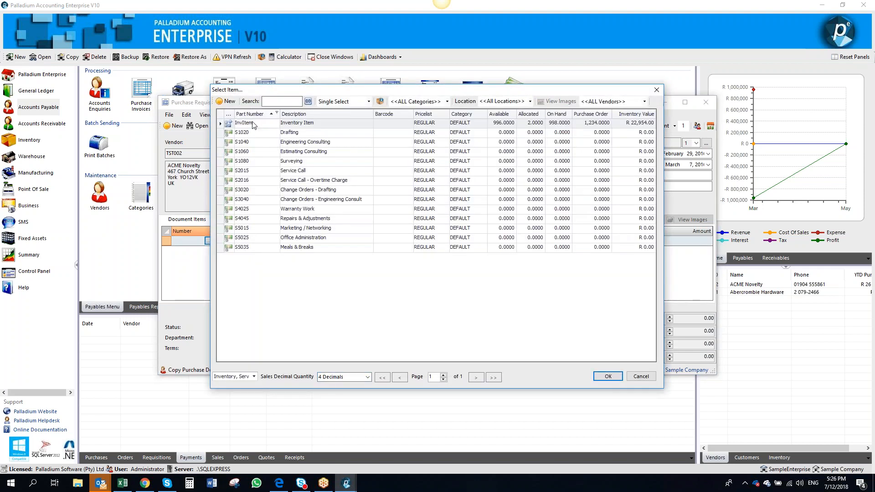
pyautogui.doubleClick(253, 122)
pyautogui.click(204, 251)
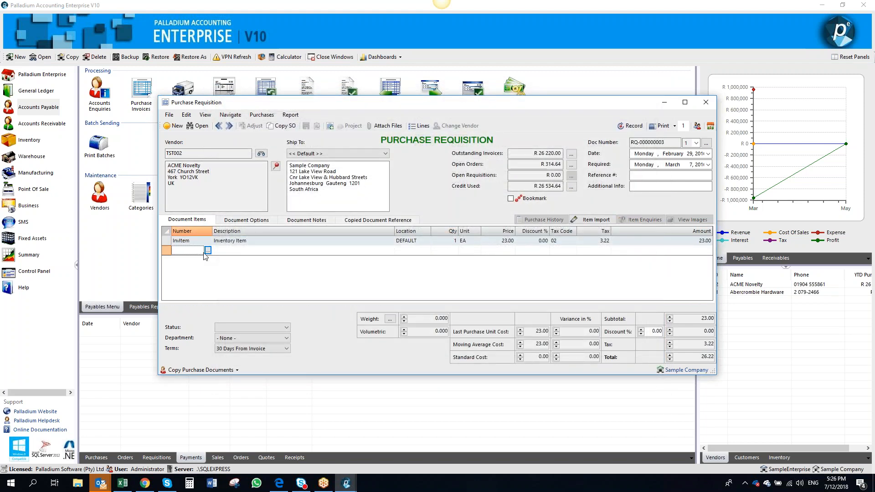
pyautogui.click(208, 251)
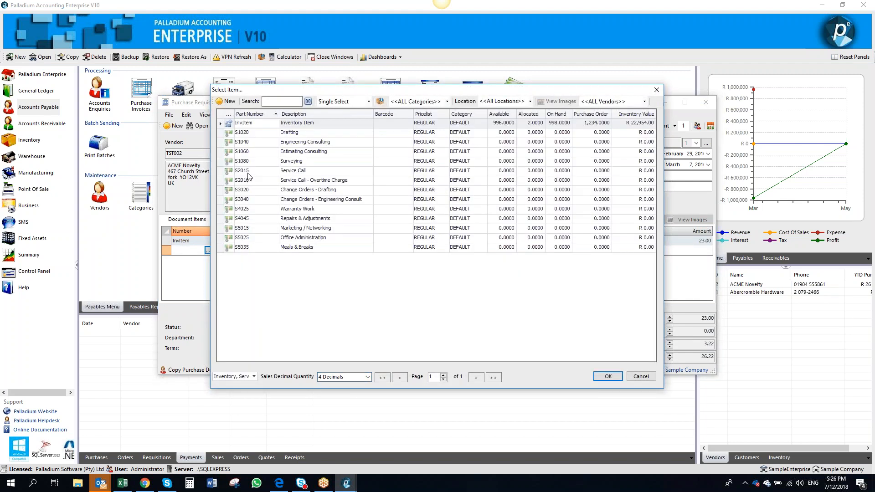
pyautogui.doubleClick(317, 254)
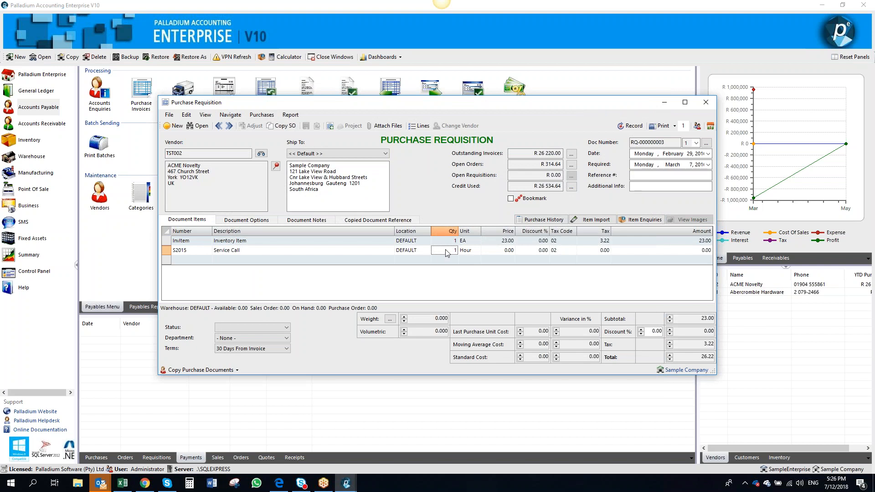
# Try to open the Order Form again on the requisition that already has lines
pyautogui.click(492, 251)
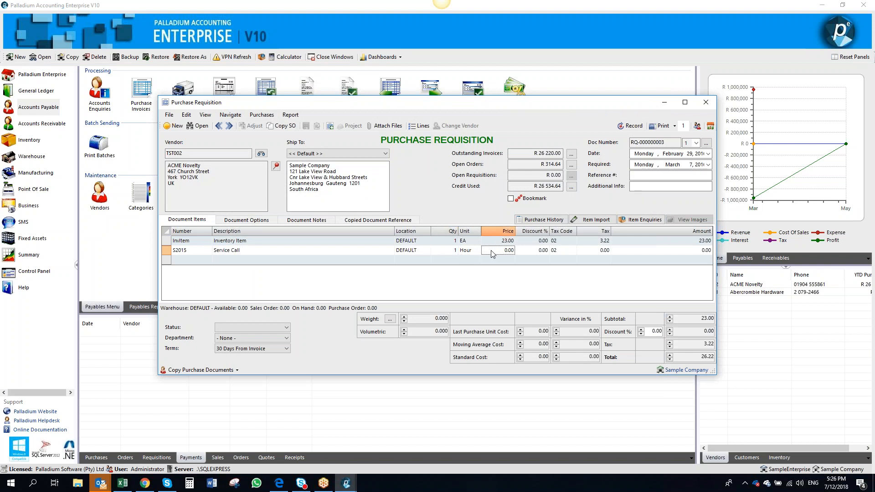
pyautogui.click(329, 129)
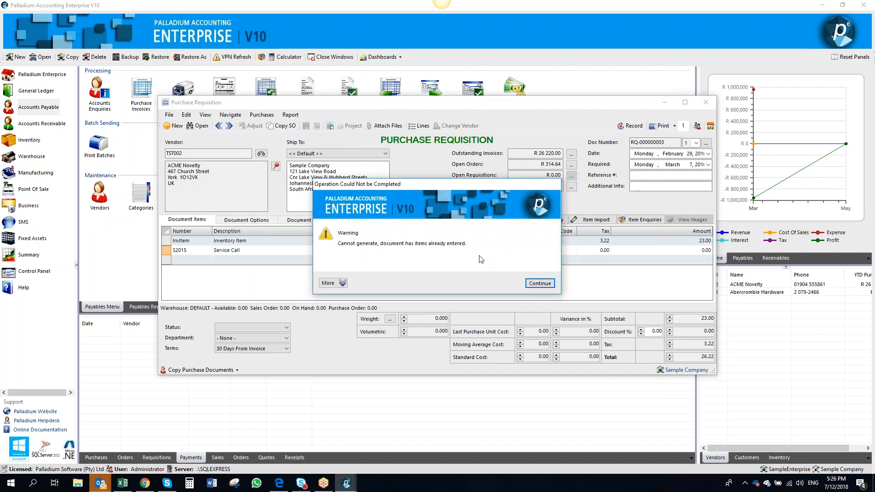
pyautogui.click(540, 284)
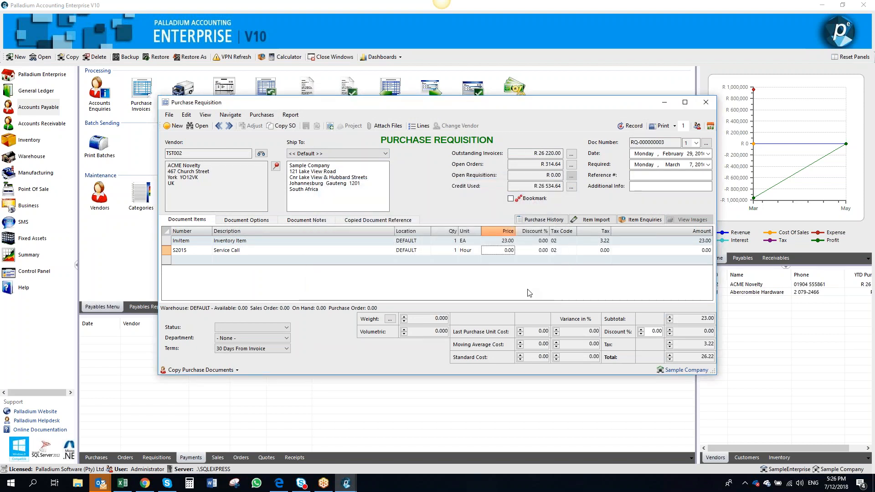
# Review the vendor's credit information and open purchase orders, opening PO-000000002, then close them
pyautogui.click(571, 188)
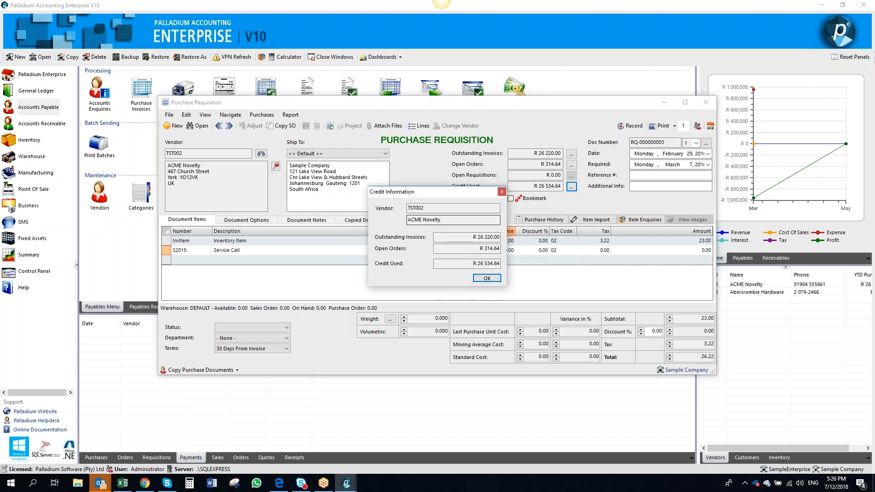
pyautogui.click(502, 191)
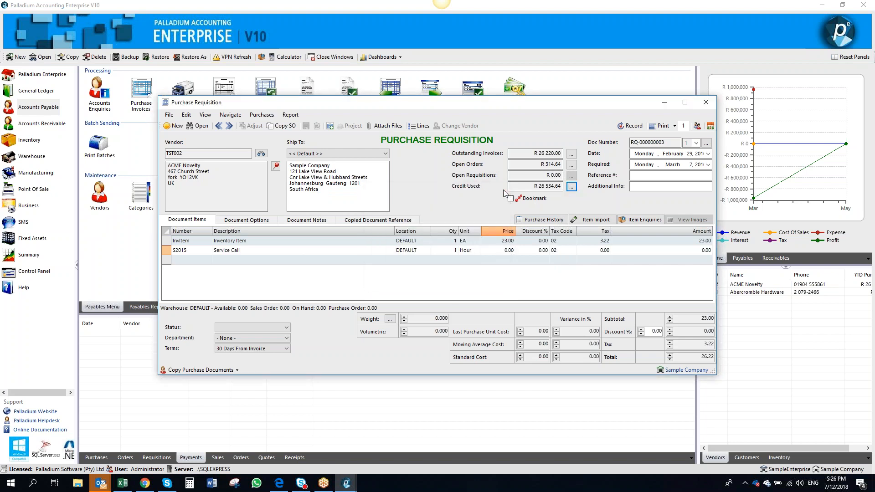
pyautogui.click(571, 165)
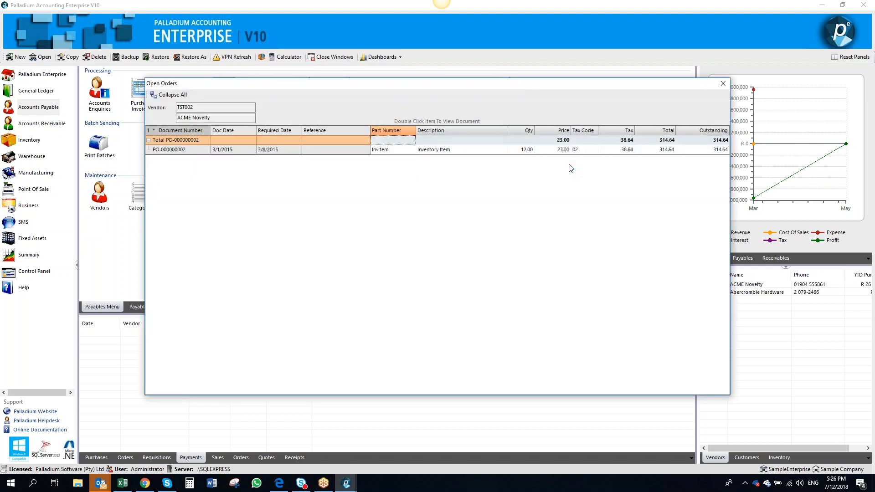
pyautogui.doubleClick(475, 155)
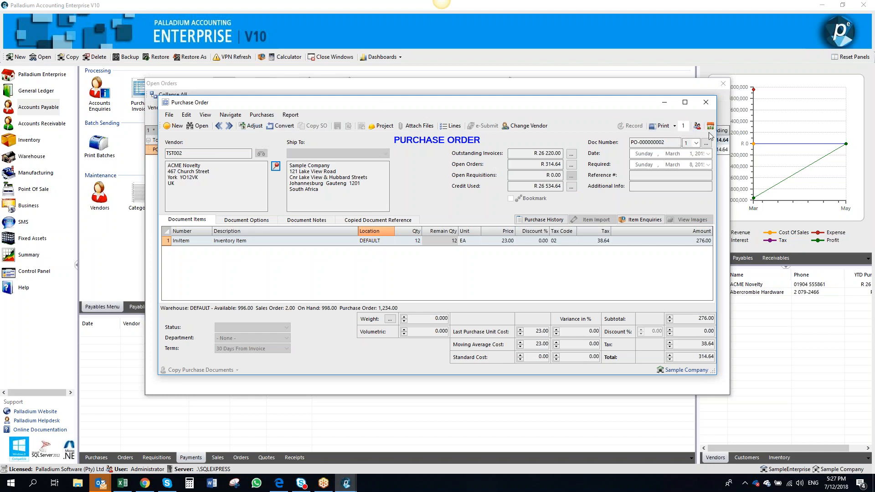
pyautogui.click(707, 103)
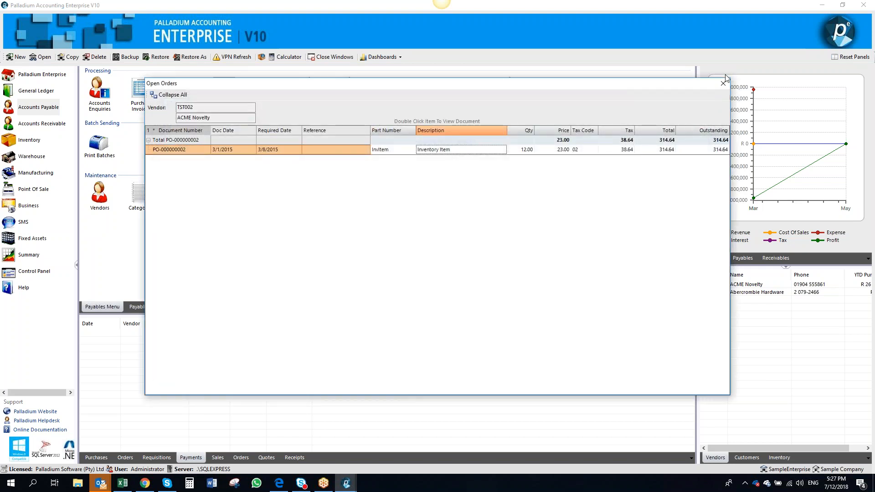
pyautogui.click(723, 84)
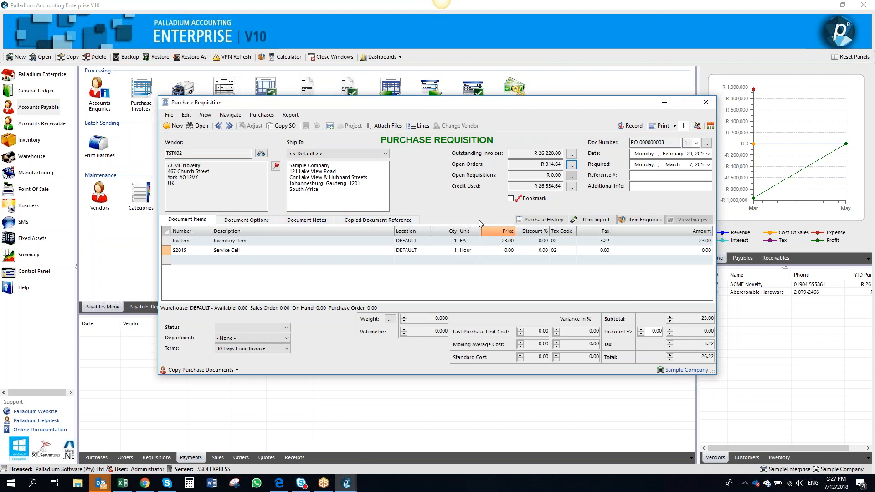
# Set the InvItem line's price to 30 and accept the price variance warning
pyautogui.click(491, 241)
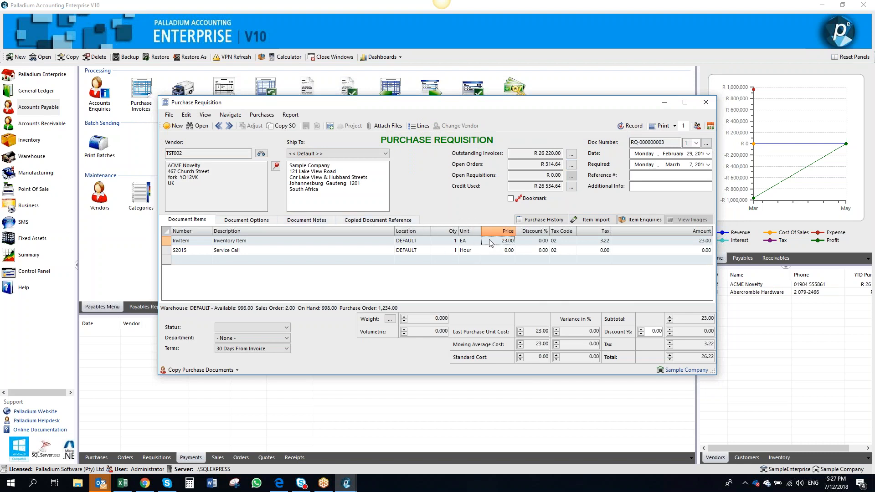
pyautogui.write('30')
pyautogui.press('Return')
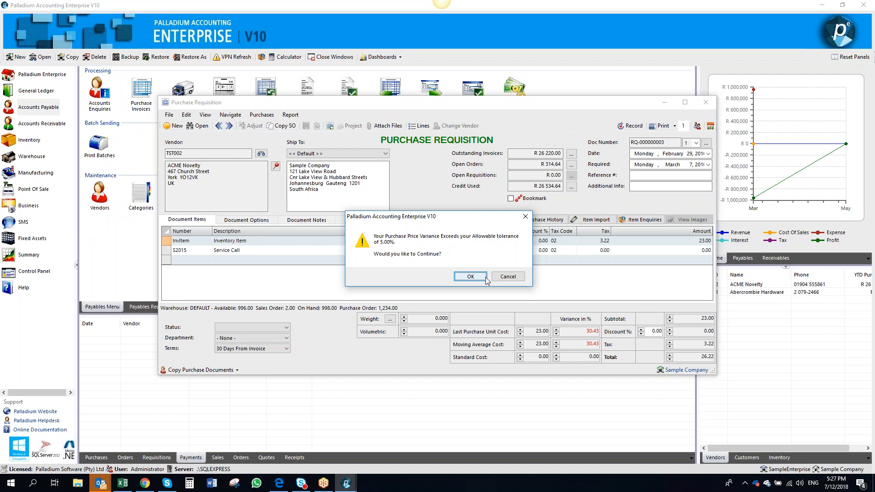
pyautogui.click(470, 277)
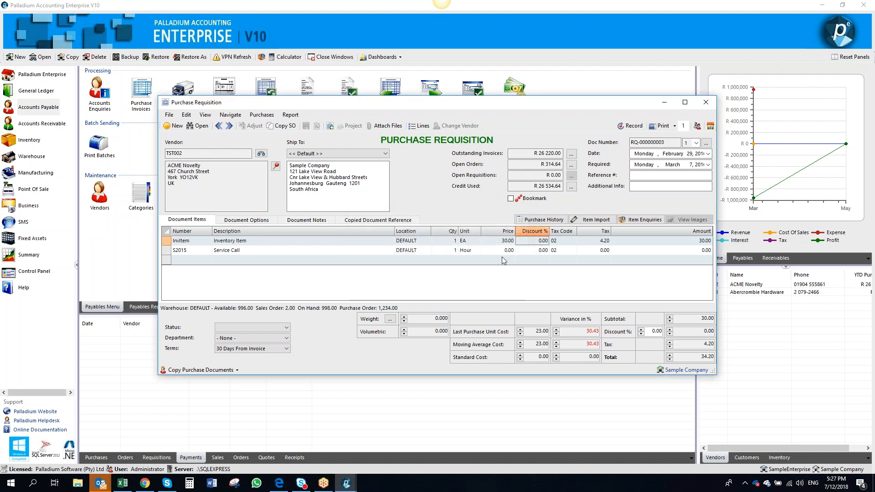
# Open the item's purchase history and view invoice PI-000000001, then close both windows
pyautogui.click(538, 221)
pyautogui.click(287, 185)
pyautogui.doubleClick(287, 186)
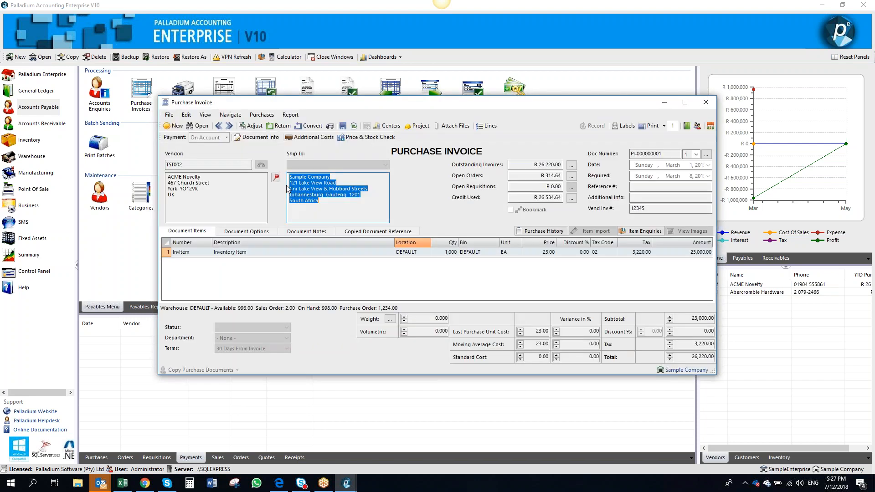
pyautogui.click(702, 103)
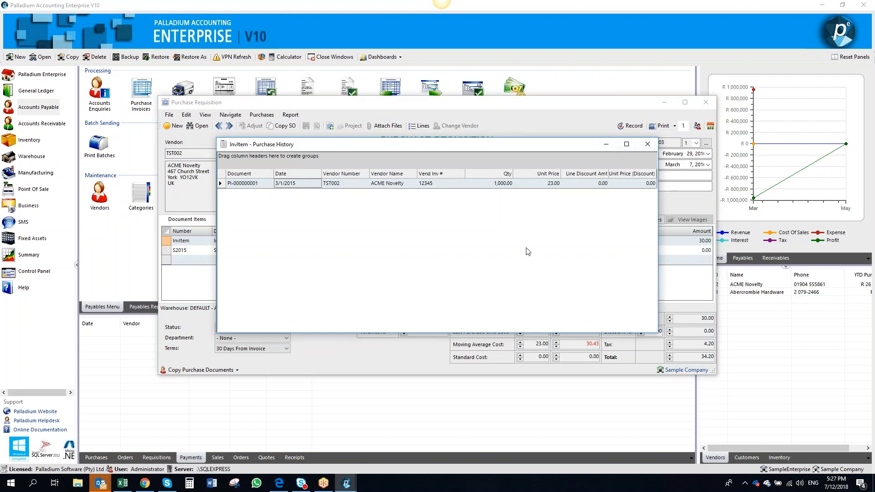
pyautogui.click(647, 145)
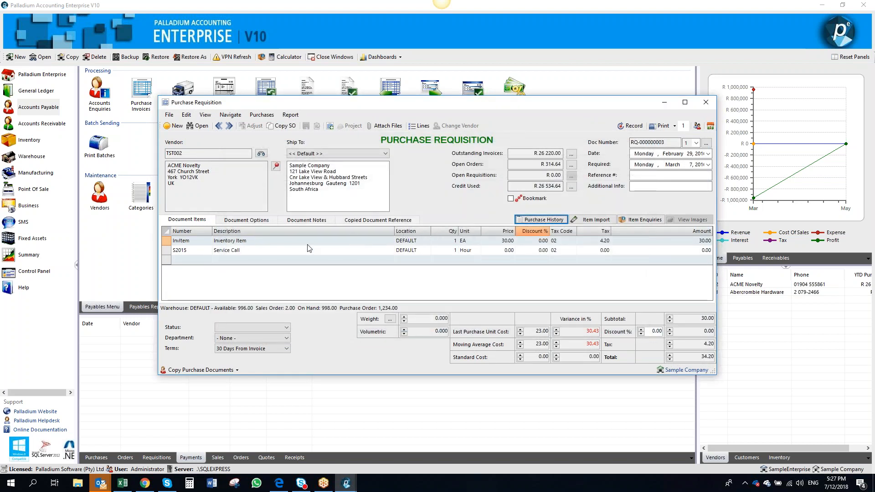
# Open inventory enquiries for the InvItem line and review its vendors and purchase invoices
pyautogui.click(186, 241)
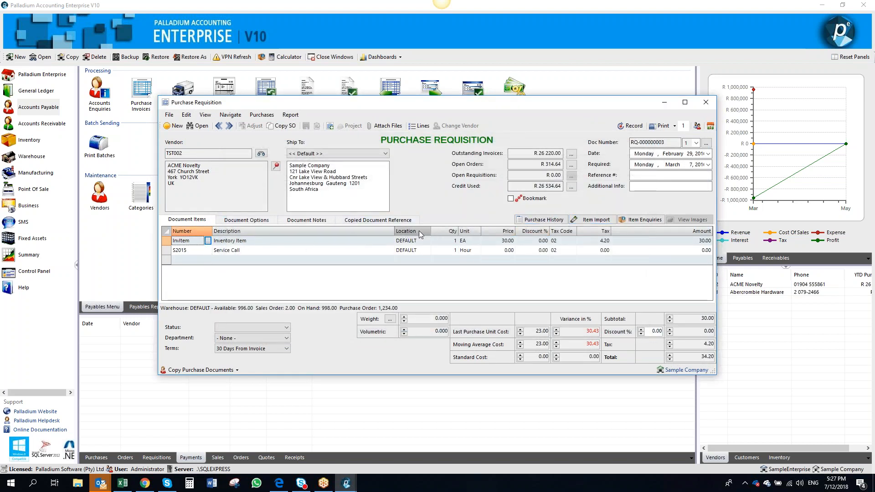
pyautogui.click(470, 242)
pyautogui.click(503, 240)
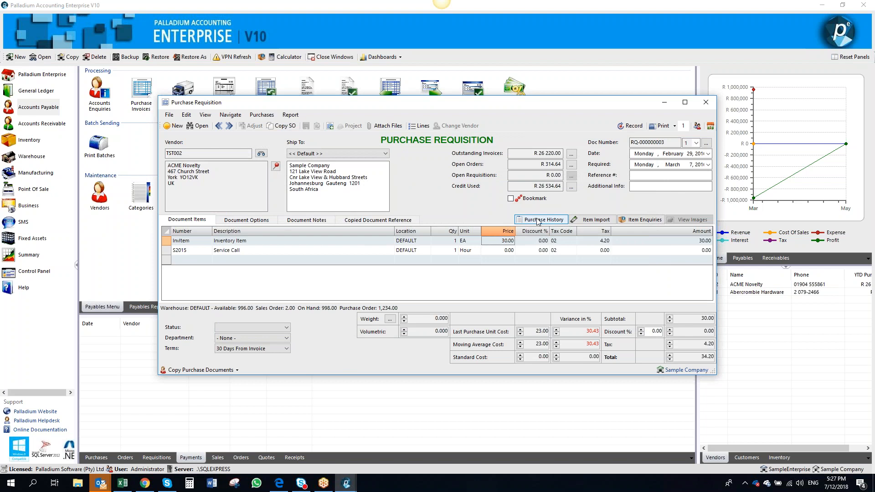
pyautogui.click(632, 220)
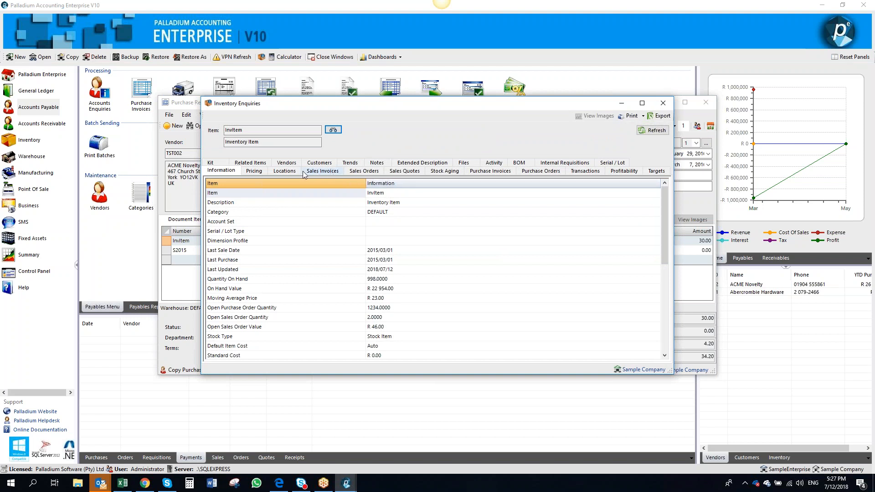
pyautogui.click(288, 165)
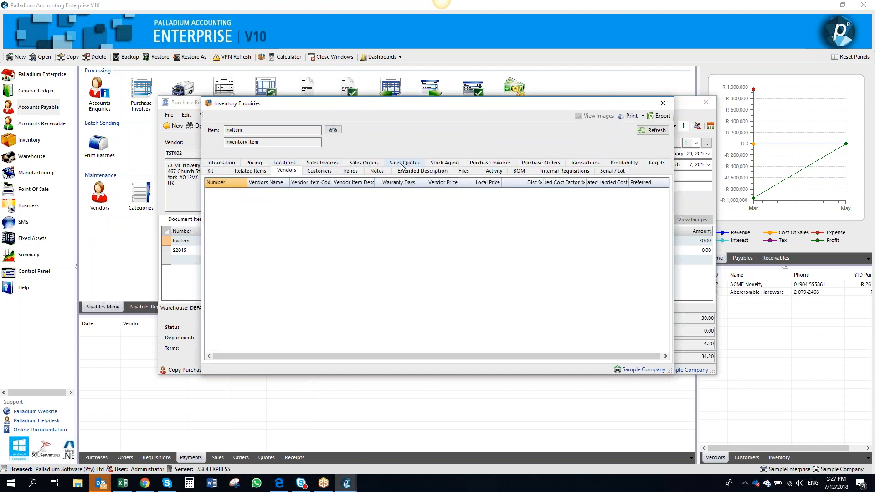
pyautogui.click(487, 164)
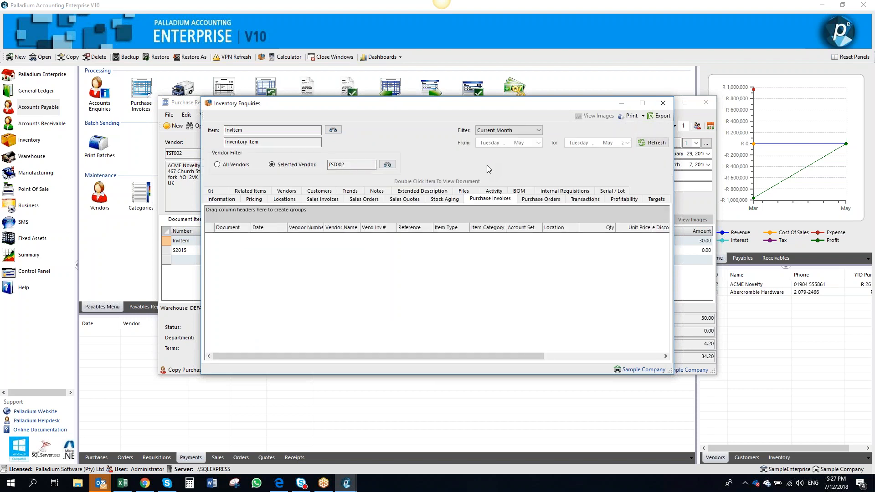
# Review the item's open purchase orders for the vendor, rearranging the grid columns, then close the enquiry window
pyautogui.click(540, 199)
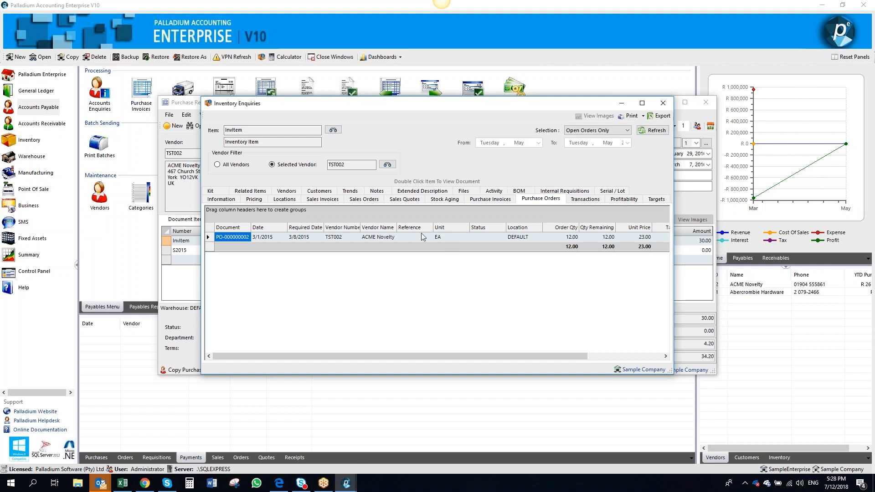
pyautogui.moveTo(337, 227); pyautogui.dragTo(322, 217)
pyautogui.moveTo(233, 213); pyautogui.dragTo(352, 233)
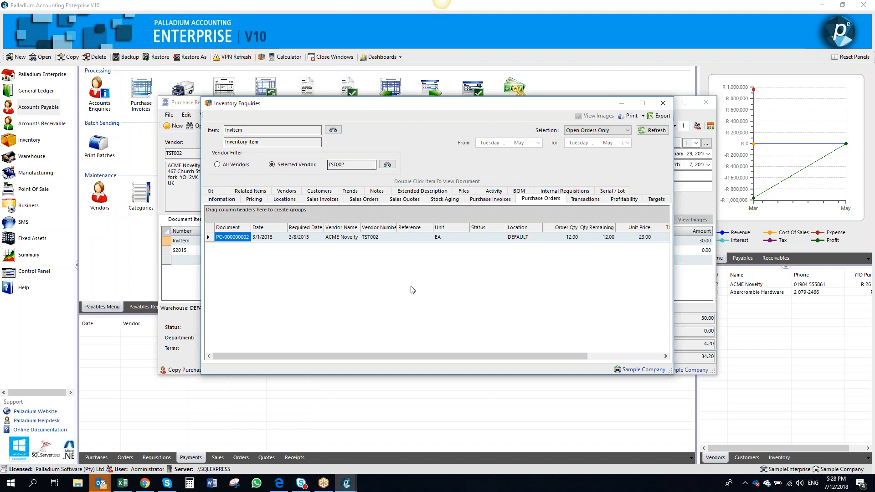
pyautogui.click(664, 106)
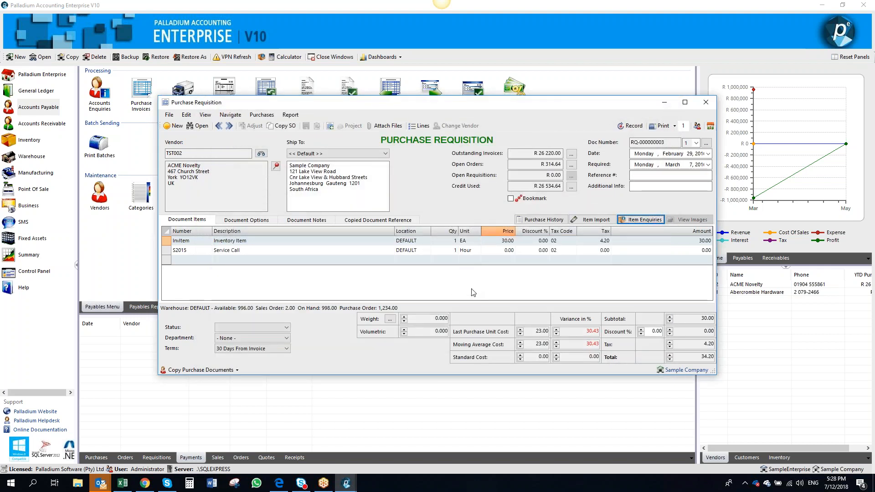
# Open the purchase history list for copying purchase documents, then close it
pyautogui.click(591, 220)
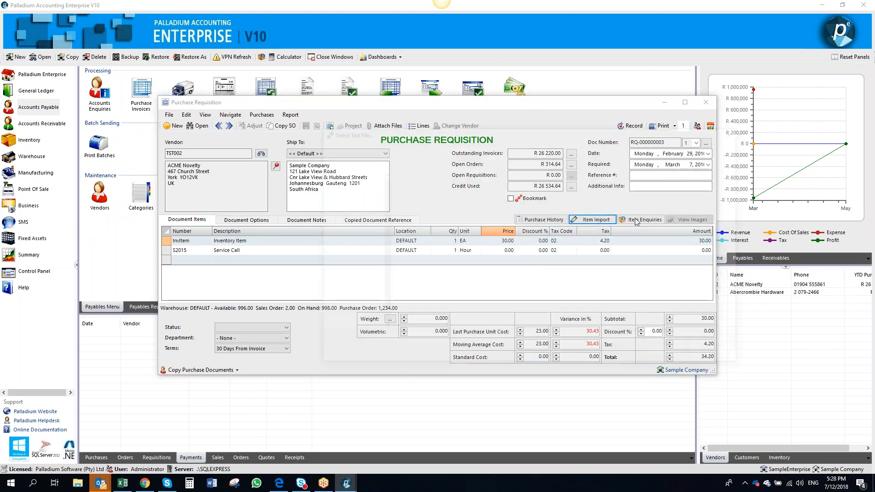
pyautogui.click(738, 131)
pyautogui.click(207, 369)
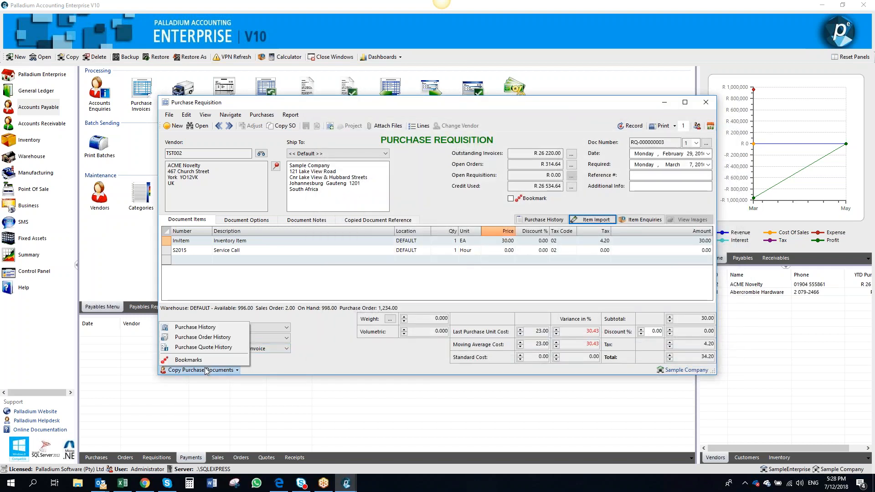
pyautogui.click(219, 332)
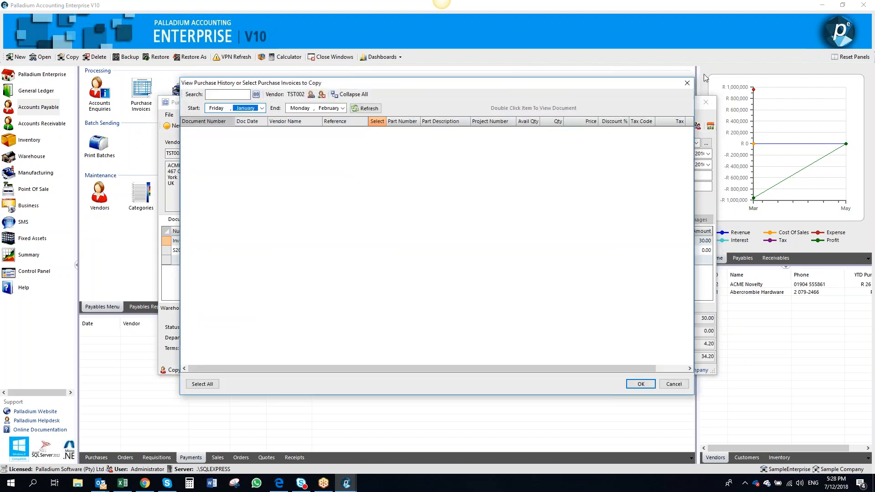
pyautogui.click(687, 83)
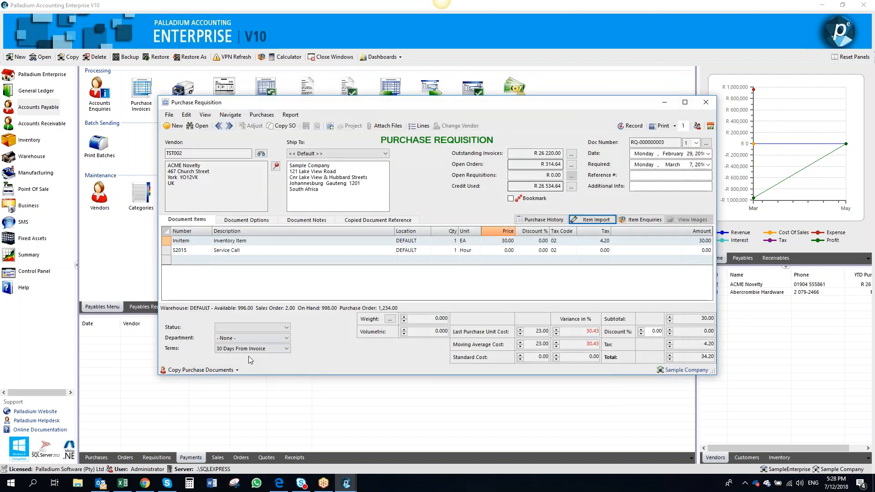
# Open the purchase order history for copying, switch its vendor to TST001, then close it
pyautogui.click(200, 369)
pyautogui.click(227, 337)
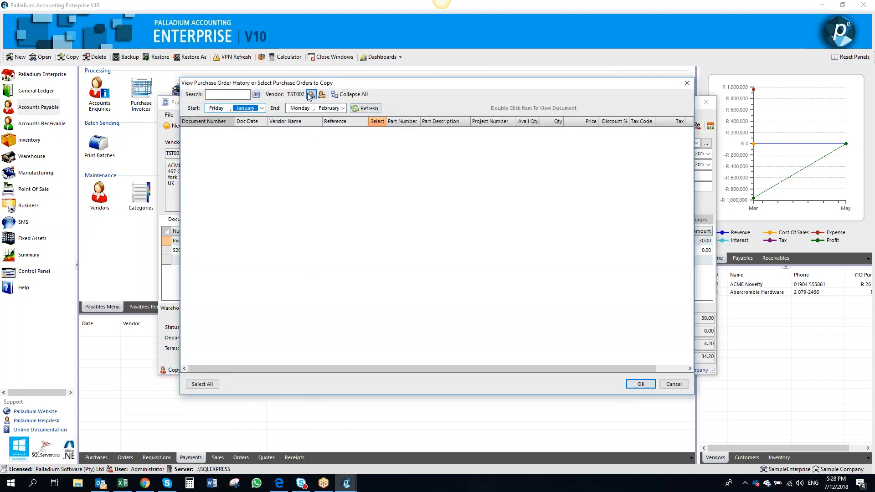
pyautogui.click(310, 96)
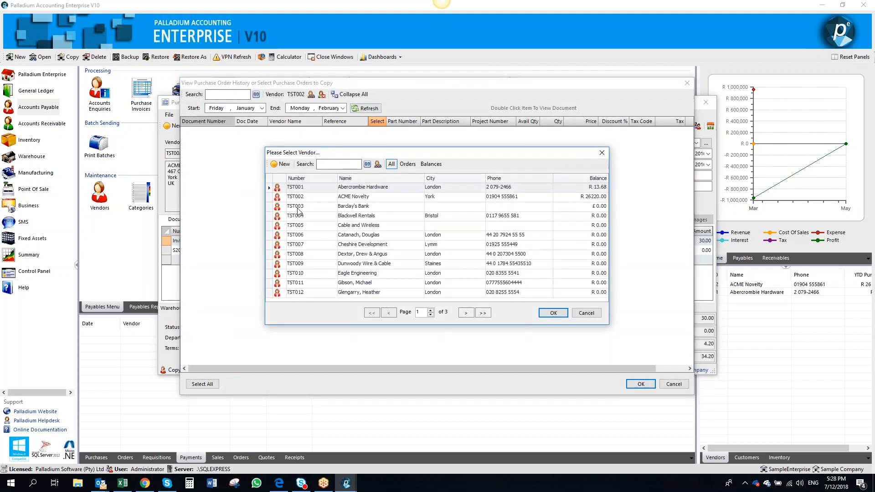
pyautogui.doubleClick(315, 187)
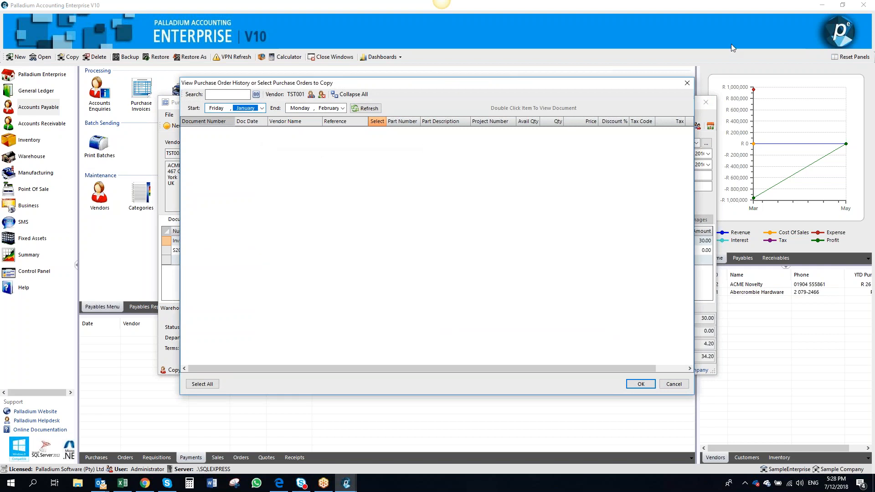
pyautogui.click(687, 83)
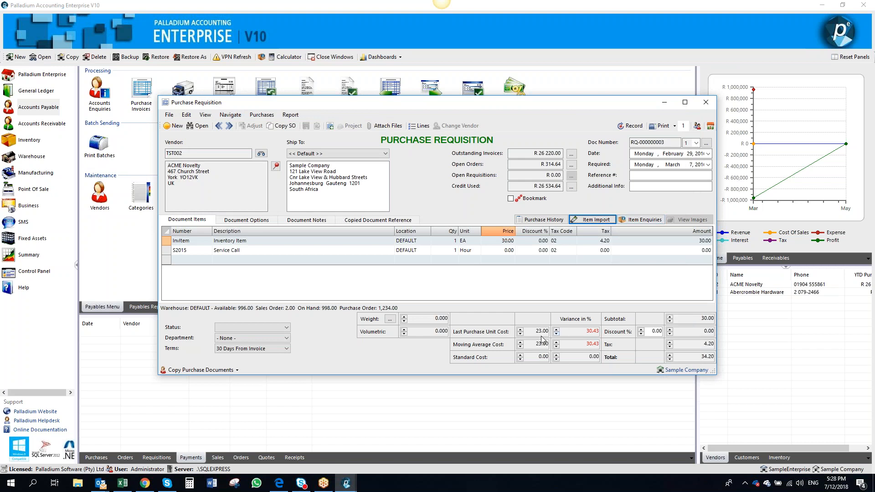
pyautogui.click(571, 333)
pyautogui.moveTo(571, 334); pyautogui.dragTo(610, 336)
pyautogui.click(536, 345)
pyautogui.moveTo(568, 345); pyautogui.dragTo(623, 346)
pyautogui.moveTo(534, 356); pyautogui.dragTo(568, 356)
pyautogui.click(263, 327)
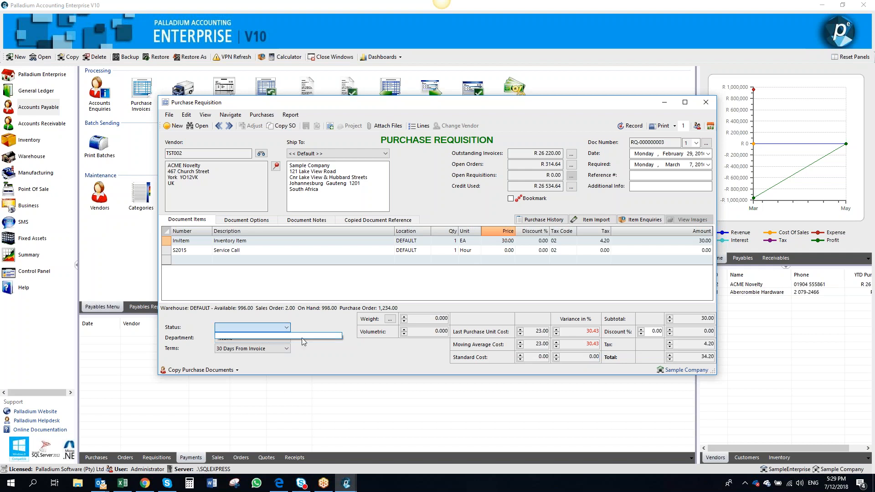
pyautogui.click(321, 368)
# Record the purchase requisition, confirming the warning that appears
pyautogui.click(662, 126)
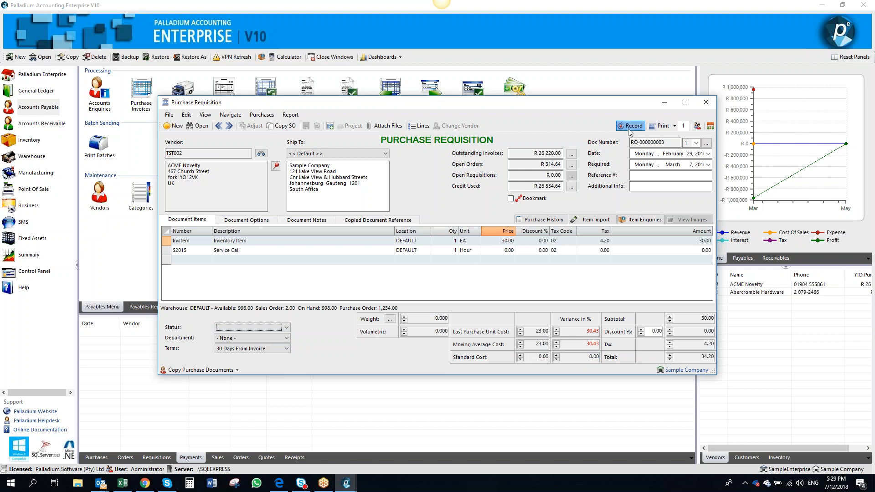
pyautogui.click(457, 274)
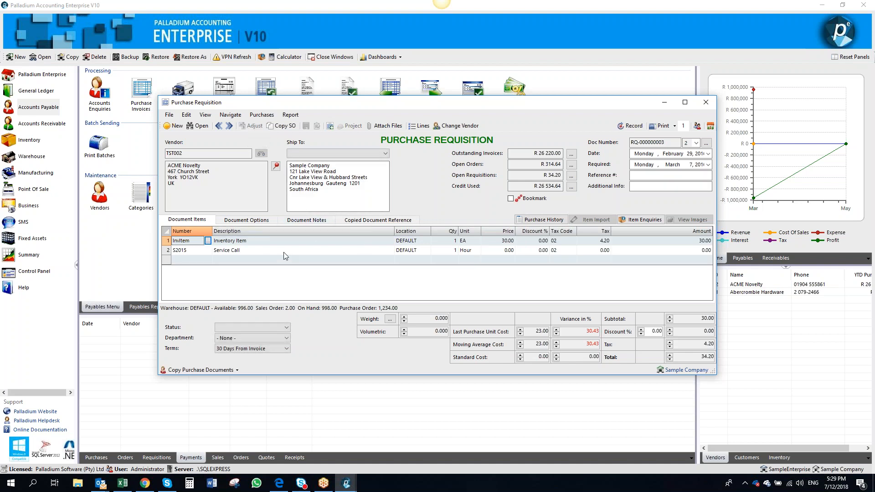
# Set the InvItem line's price to 25 and accept the price variance warning
pyautogui.click(492, 240)
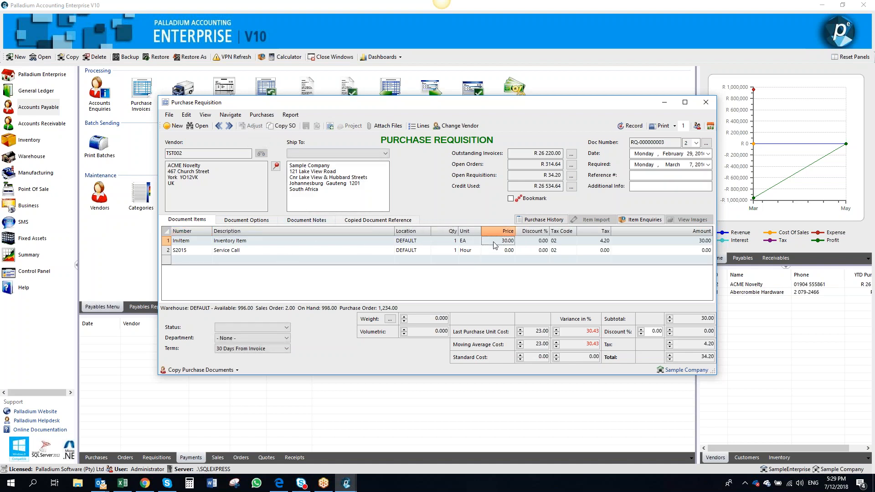
pyautogui.write('201')
pyautogui.write('5')
pyautogui.press('Return')
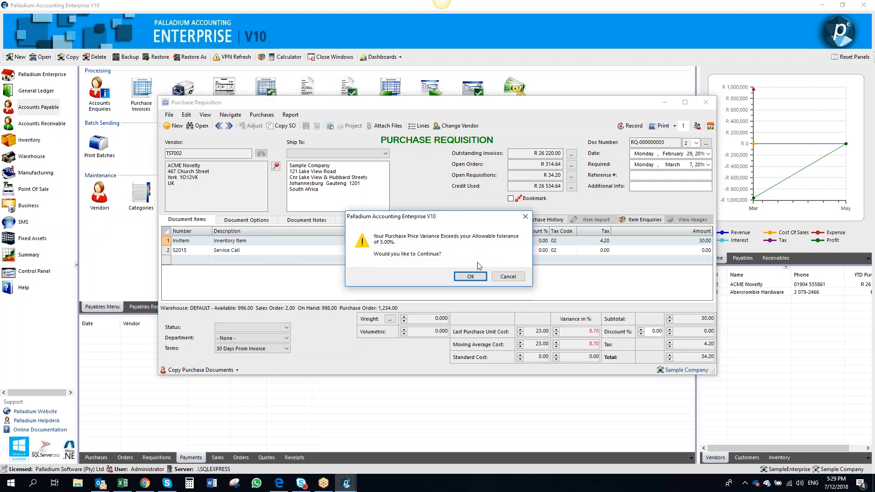
pyautogui.press('Return')
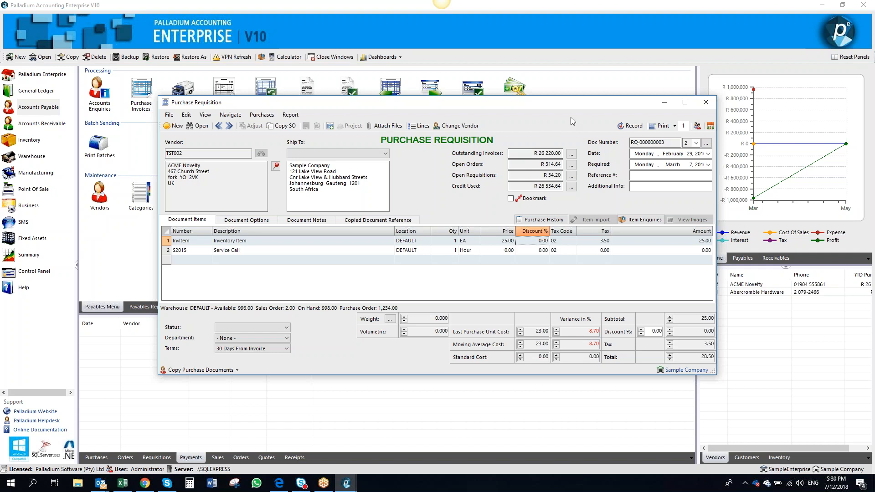
# Record the revised requisition, accepting the zero-cost warning
pyautogui.click(630, 126)
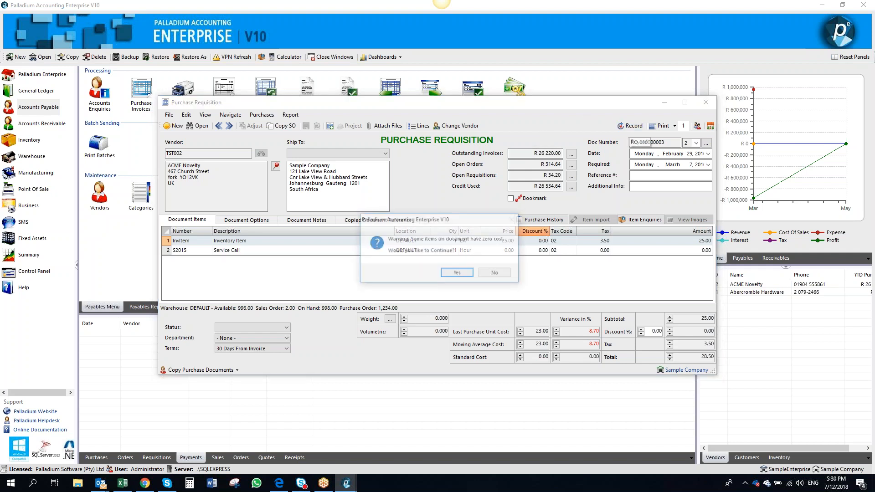
pyautogui.click(457, 274)
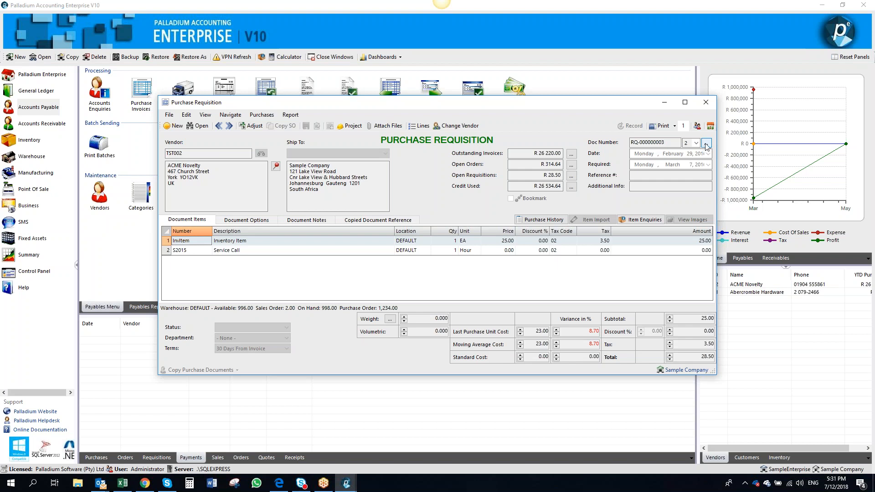
# Open the requisition's original purchase document revisions report, then close it
pyautogui.click(705, 146)
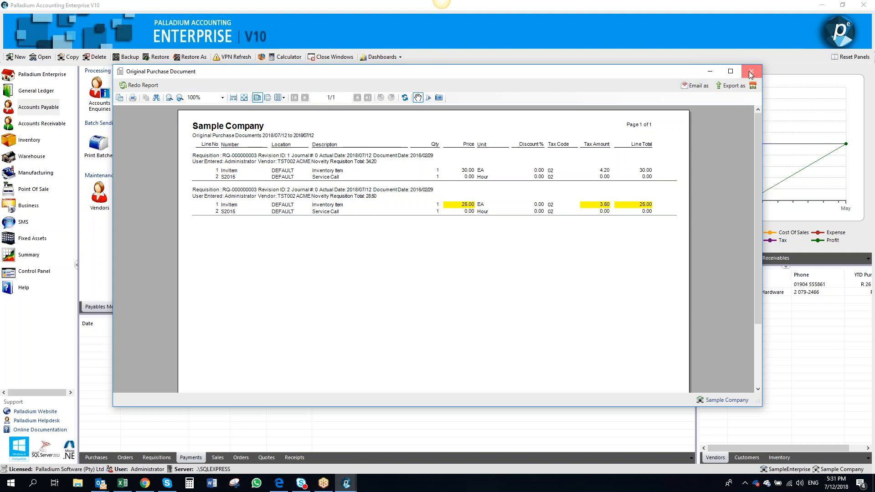
pyautogui.click(750, 72)
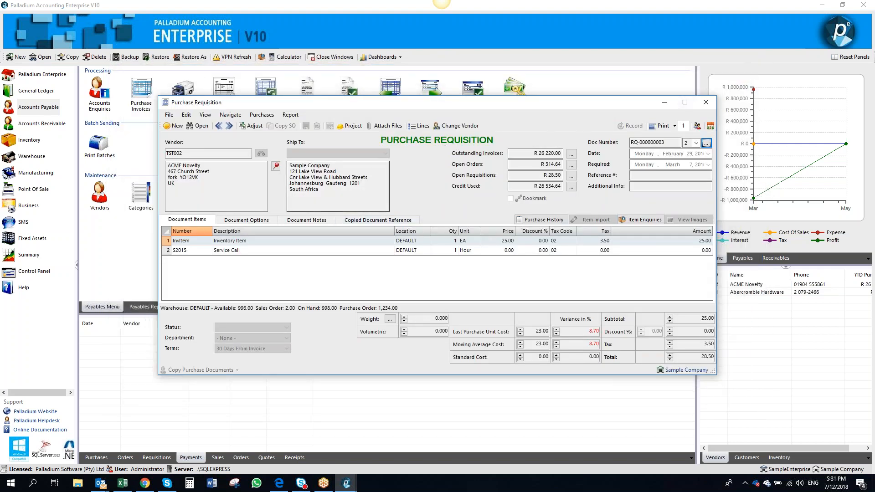
# Adjust the requisition and add an S4045 Repairs & Adjustments line
pyautogui.click(251, 126)
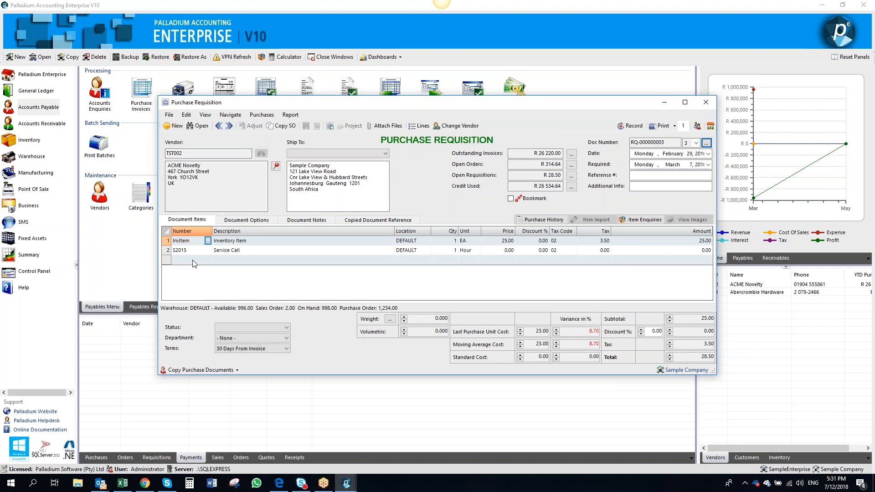
pyautogui.click(192, 259)
pyautogui.click(208, 260)
pyautogui.doubleClick(262, 220)
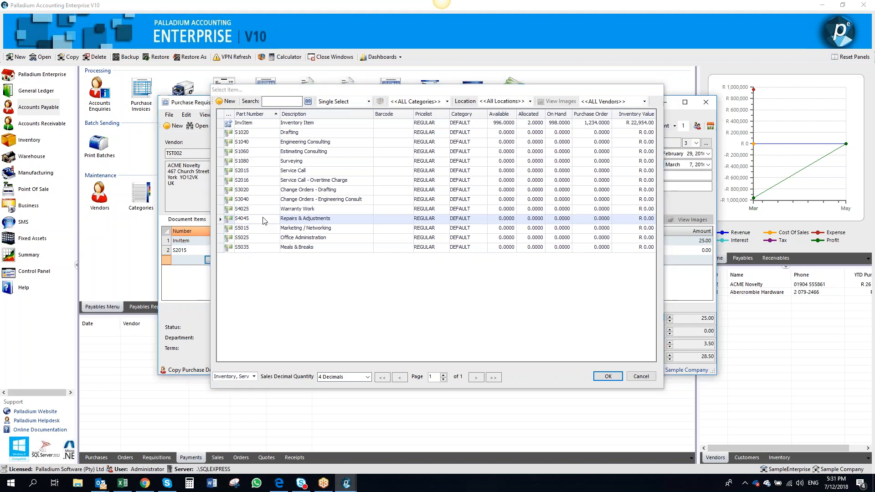
pyautogui.press('Tab')
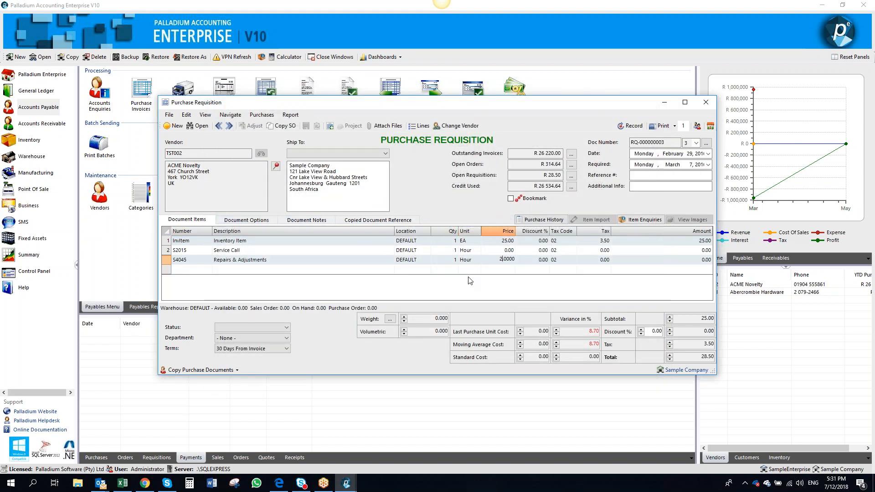
# Set the S4045 line's price to 20 and the S2015 Service Call line's price to 100
pyautogui.write('20')
pyautogui.press('Up')
pyautogui.write('100')
pyautogui.press('Tab')
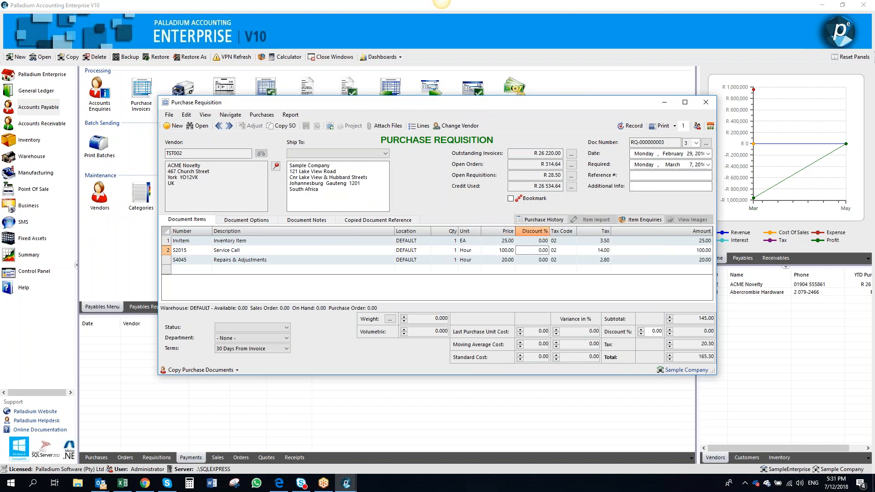
# Delete the InvItem line, record the requisition, and close the revisions report
pyautogui.click(167, 241)
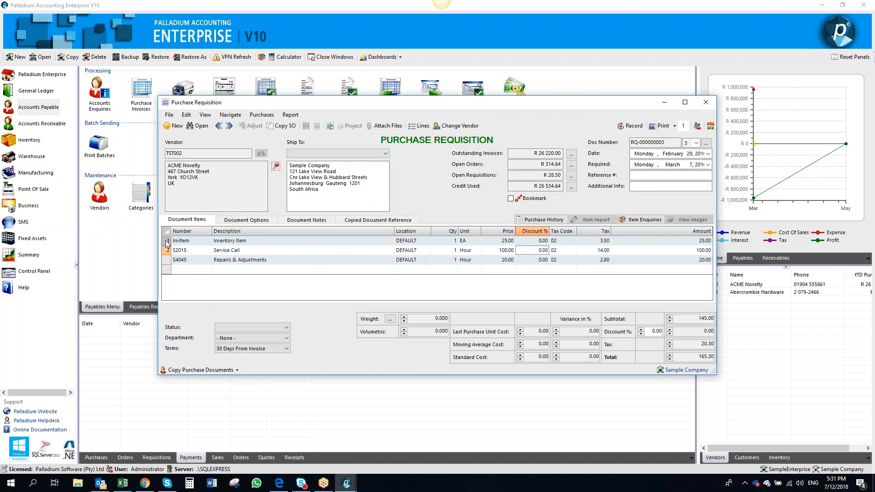
pyautogui.press('Delete')
pyautogui.click(630, 126)
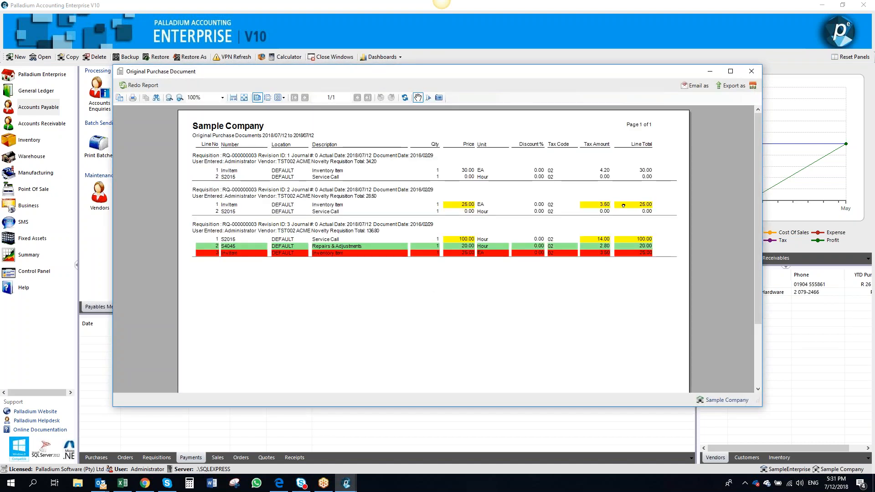
pyautogui.click(757, 75)
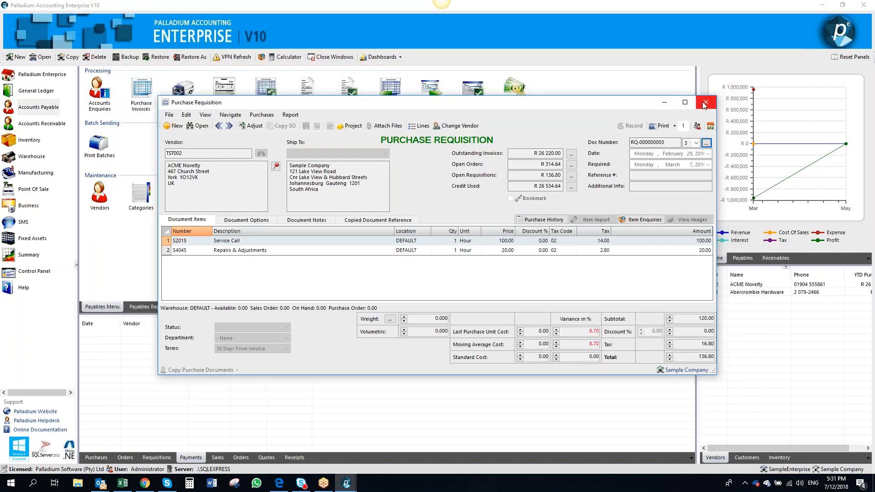
# View the document user information, then close it and the purchase requisition
pyautogui.click(675, 127)
pyautogui.click(700, 128)
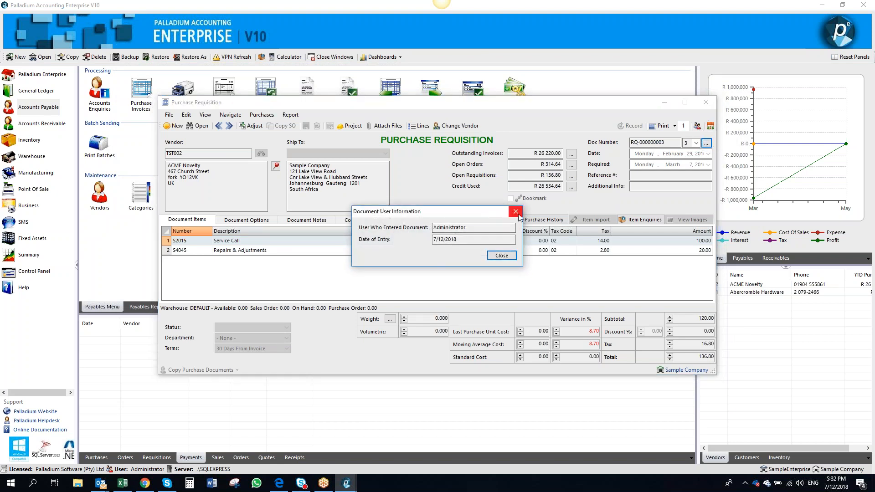
pyautogui.click(517, 213)
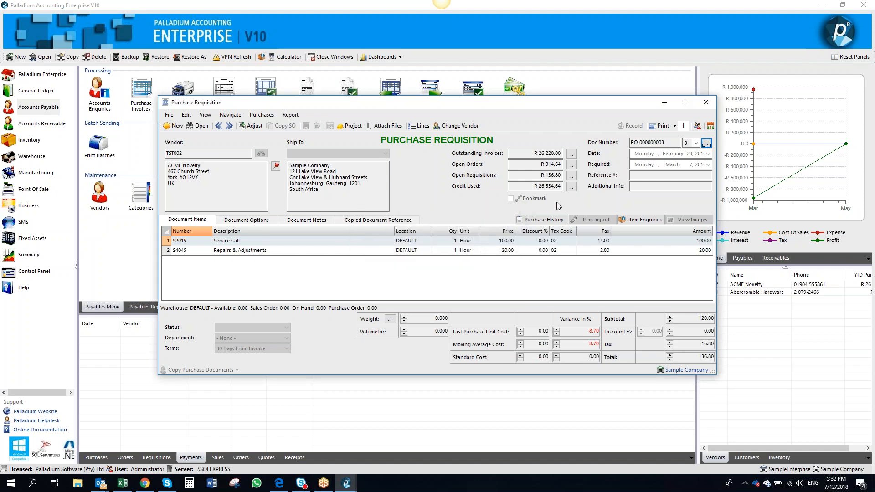
pyautogui.click(705, 102)
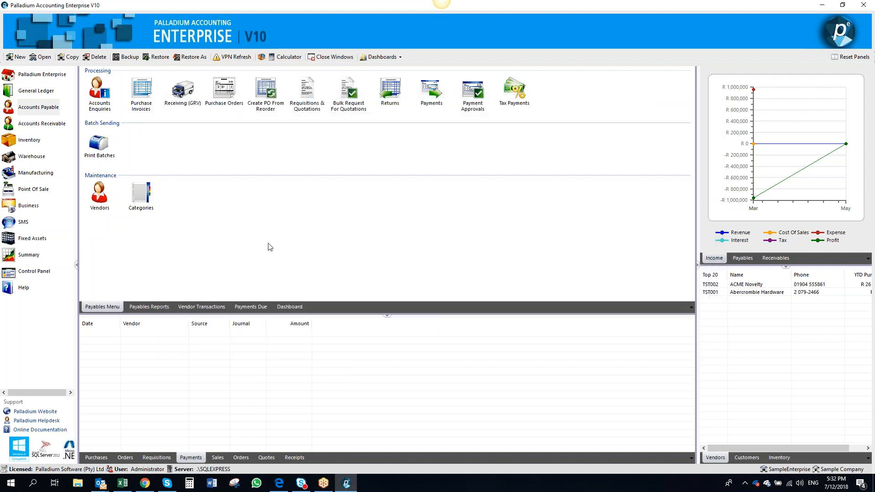
# Create a purchase order from requisition RQ-000000003, record it, and close the window
pyautogui.click(238, 104)
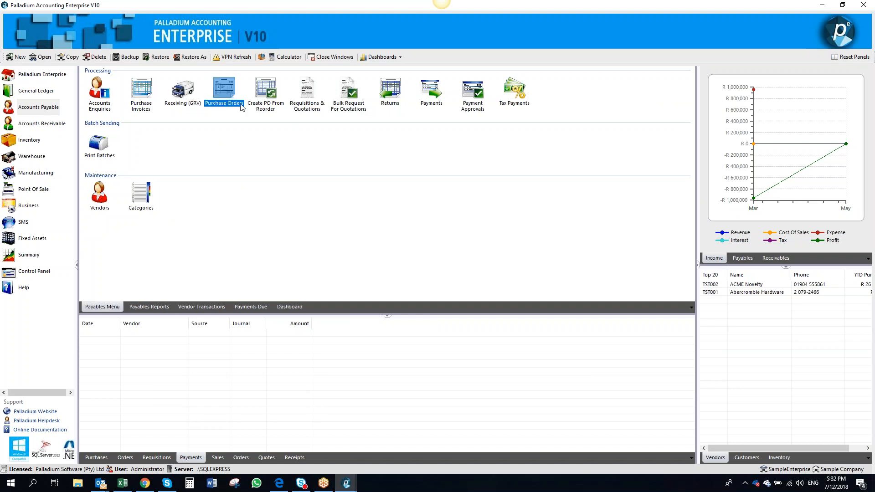
pyautogui.click(280, 127)
pyautogui.doubleClick(280, 164)
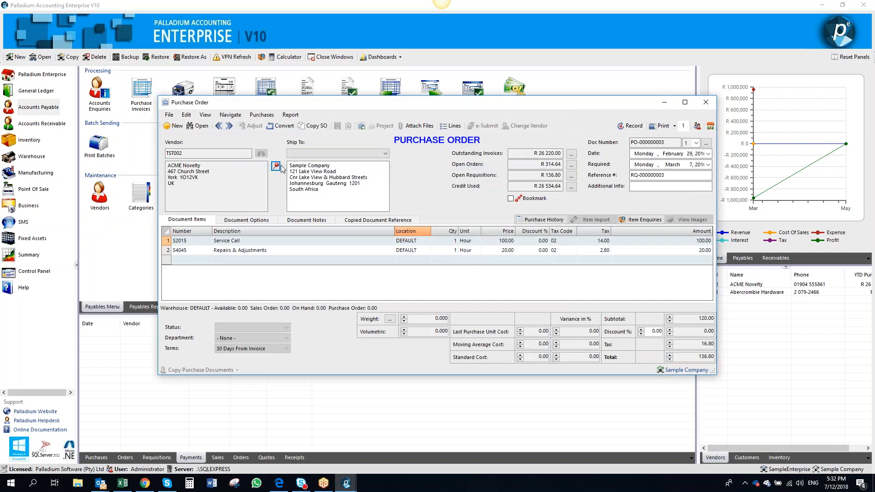
pyautogui.click(631, 128)
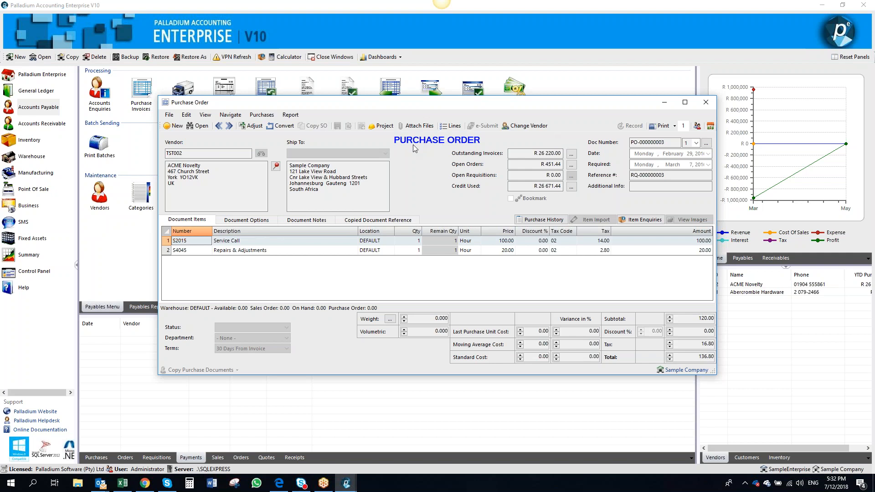
pyautogui.click(705, 102)
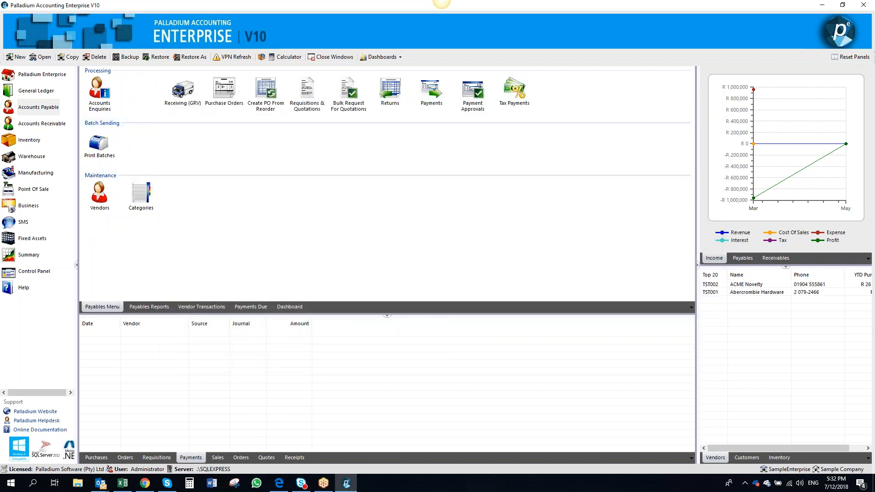
# Start a purchase invoice and convert requisition RQ-000000002 from vendor TST007 into it
pyautogui.click(141, 93)
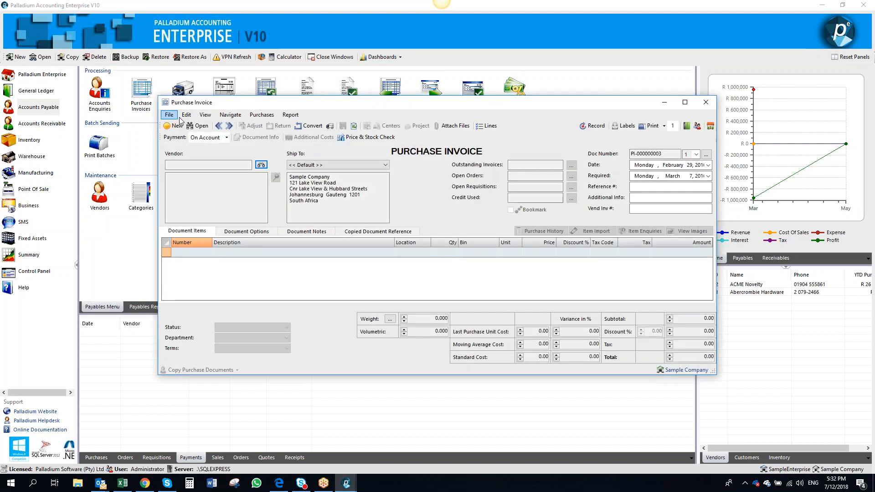
pyautogui.click(323, 128)
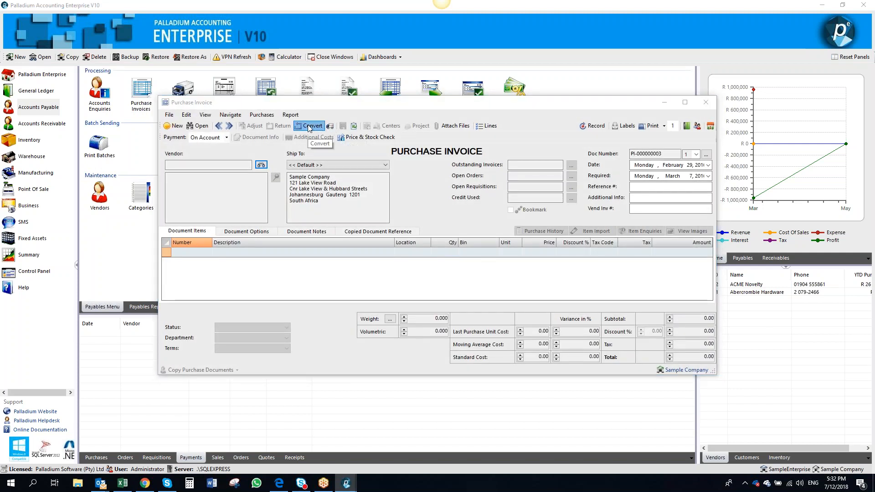
pyautogui.click(227, 164)
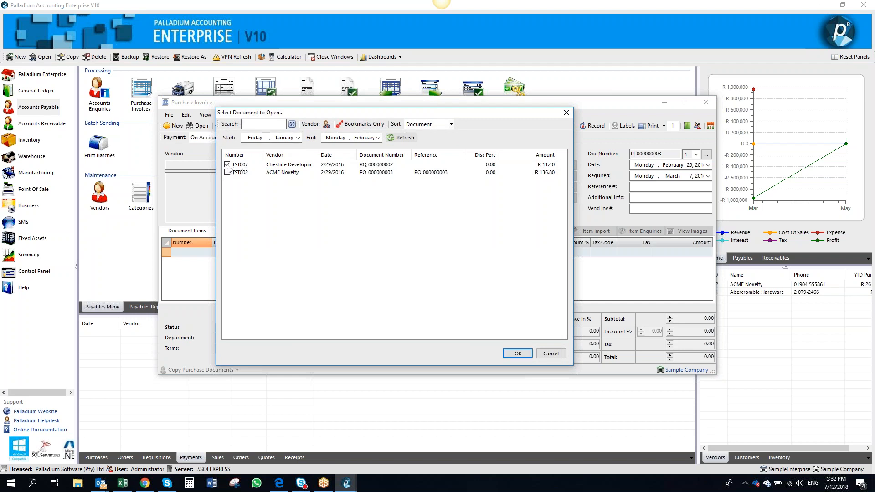
pyautogui.click(516, 354)
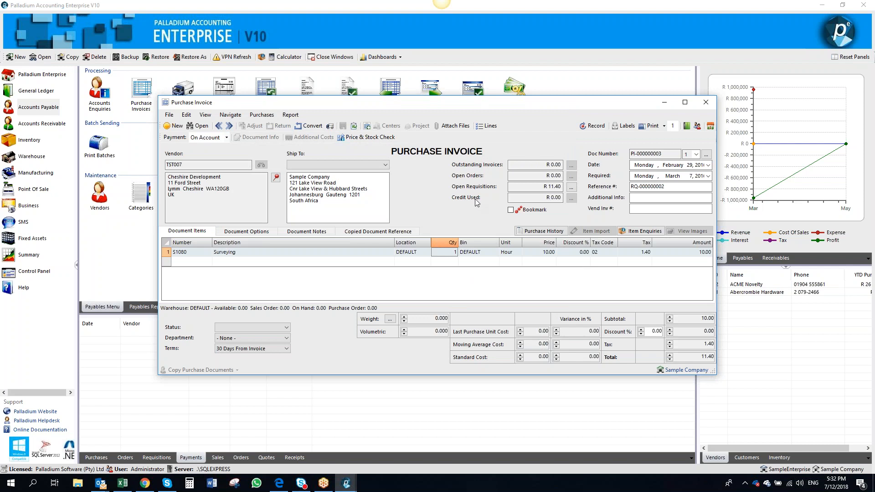
# Record the purchase invoice with vendor invoice number wqwqwqwq, then close the invoice window
pyautogui.click(594, 126)
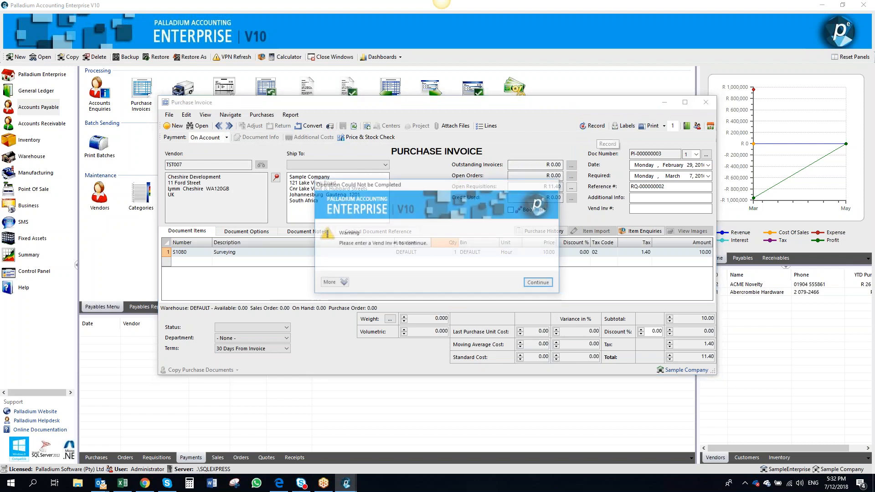
pyautogui.click(538, 282)
pyautogui.click(638, 207)
pyautogui.write('wqwqwqwq')
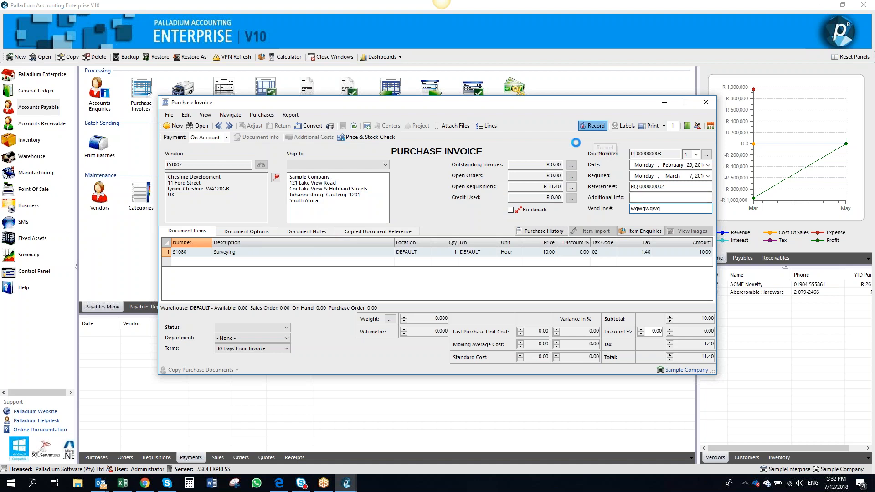
pyautogui.click(705, 102)
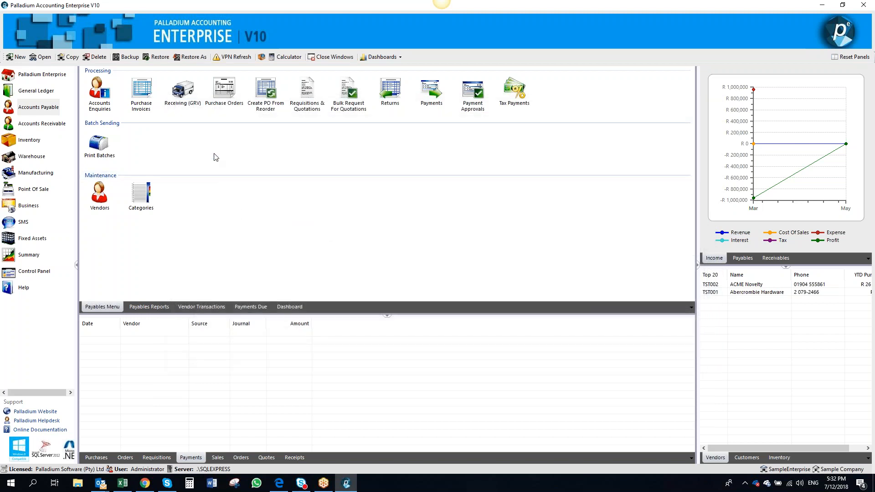
# Open Receiving (GRV) and load purchase order PO-000000003 into a new goods received note
pyautogui.click(183, 91)
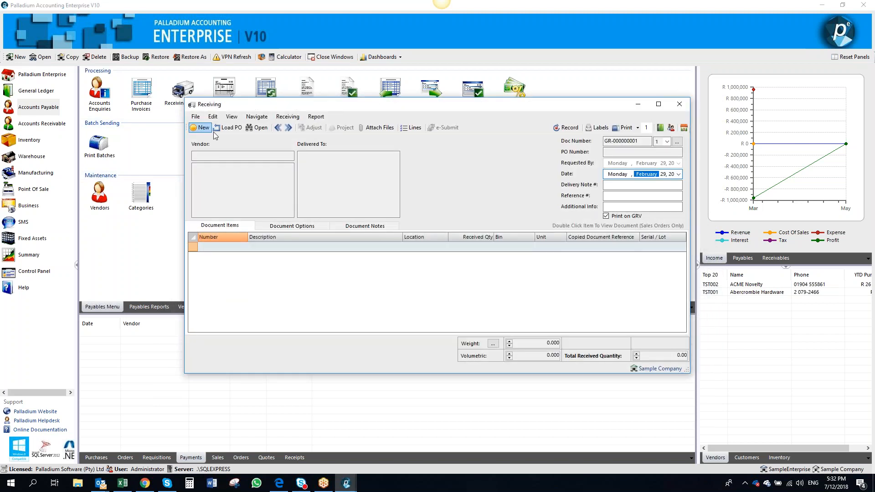
pyautogui.click(227, 129)
pyautogui.doubleClick(283, 165)
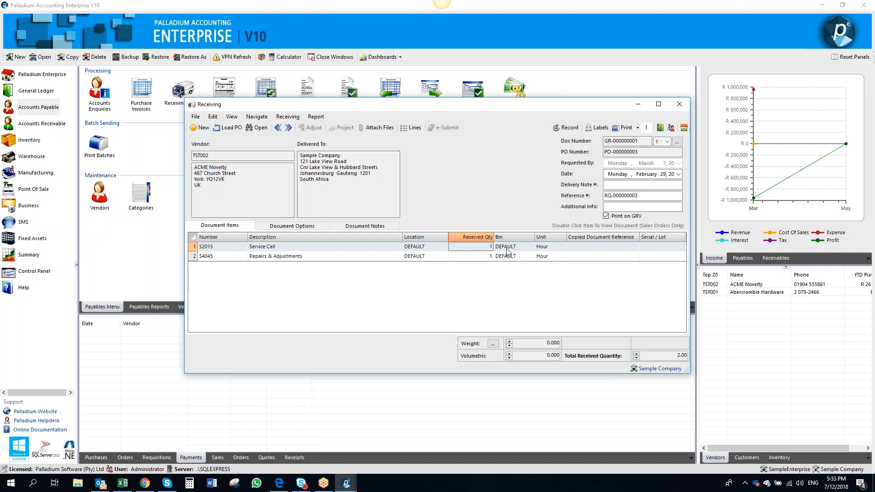
# Review the goods received note's document options and notes, then record the goods received note
pyautogui.click(291, 226)
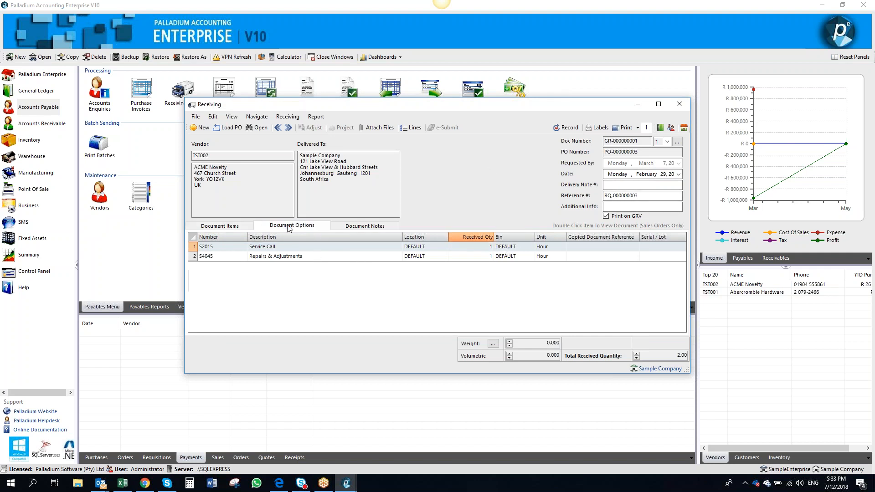
pyautogui.click(365, 226)
pyautogui.click(237, 227)
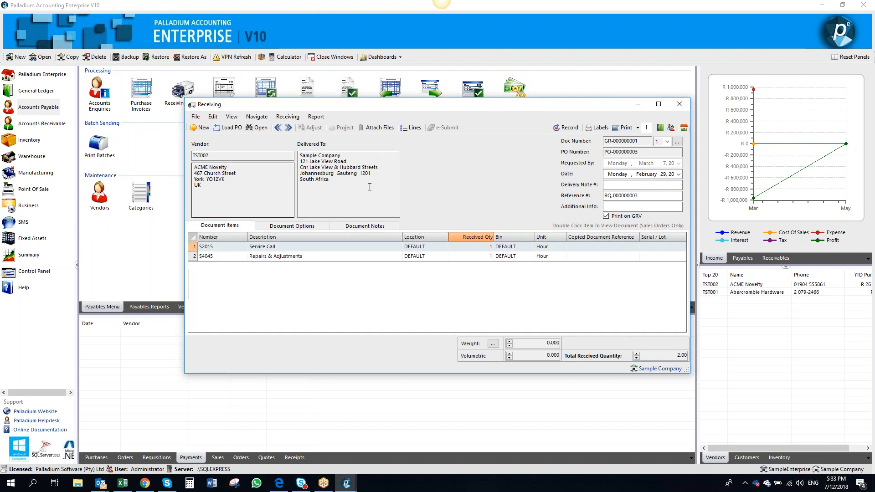
pyautogui.click(568, 129)
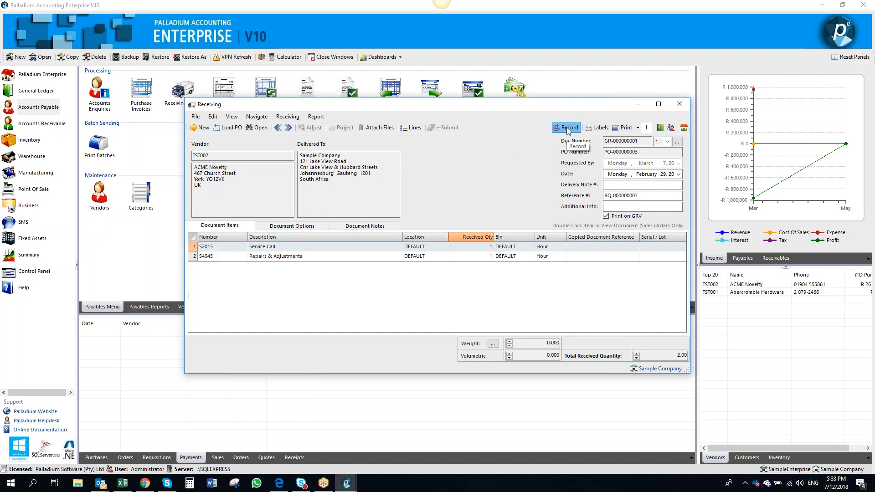
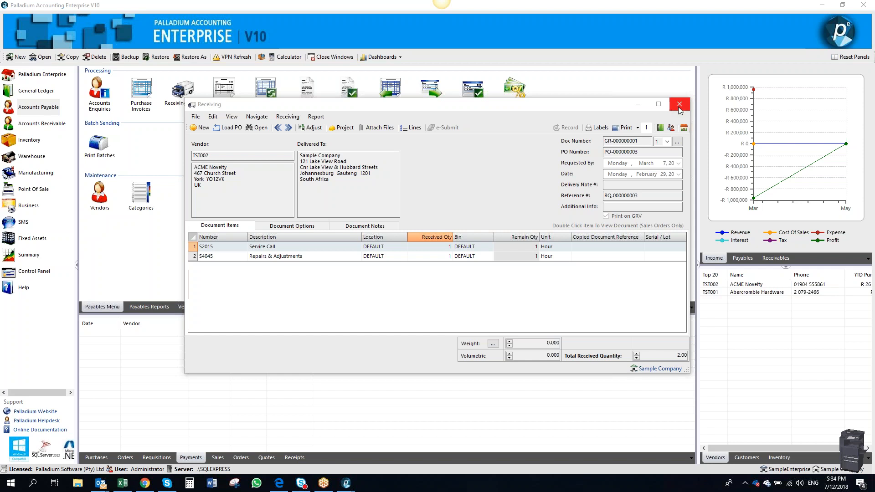
# Close the goods received note window
pyautogui.click(679, 108)
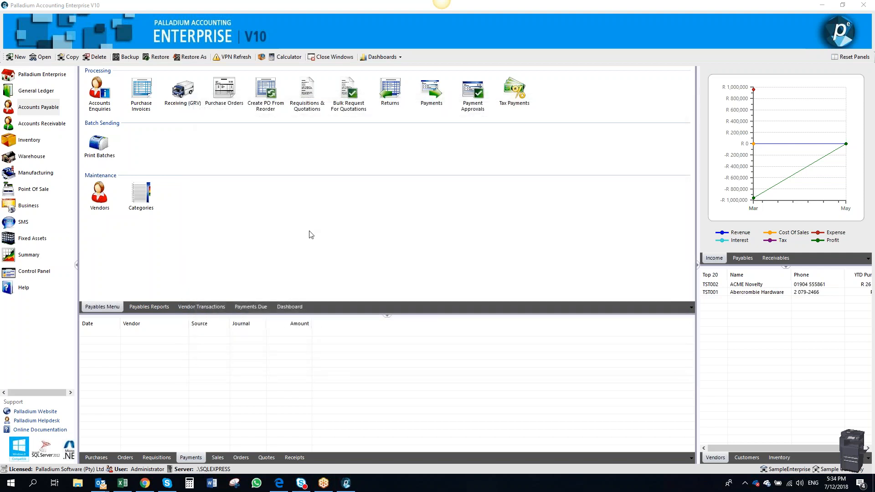
pyautogui.click(140, 106)
pyautogui.click(261, 165)
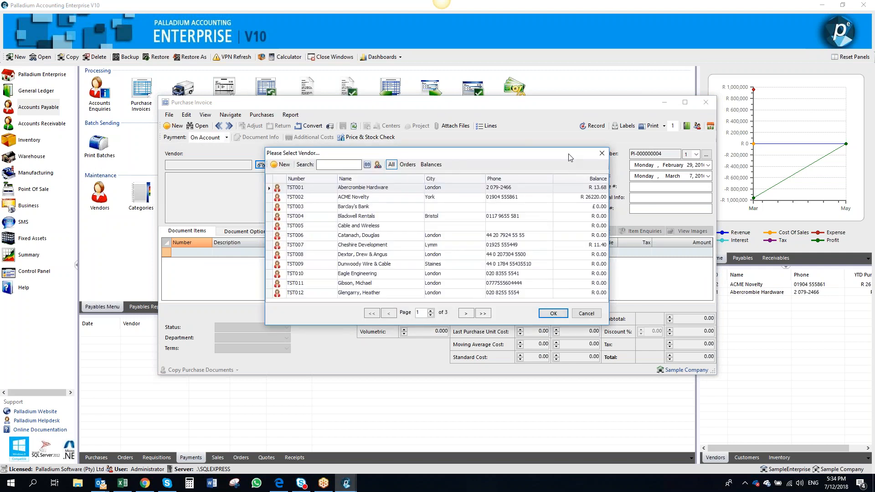
pyautogui.click(602, 154)
pyautogui.click(706, 102)
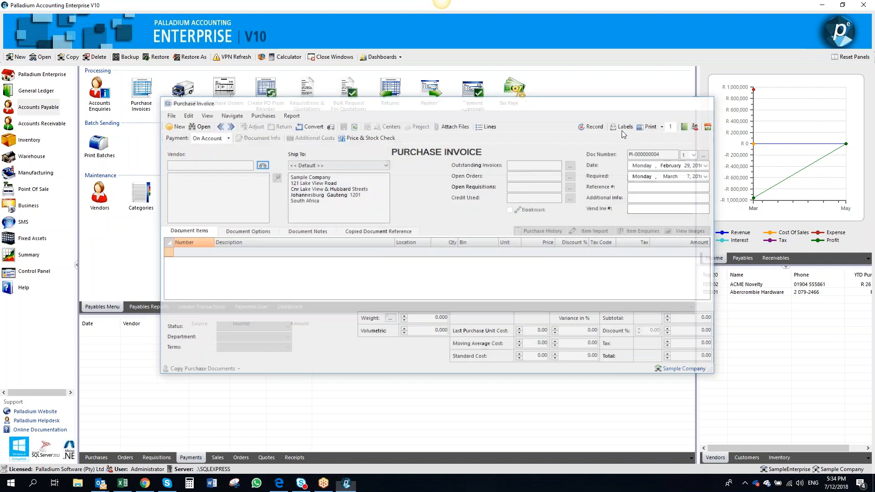
# Open vendor TST001 from the vendor list, review its settings tab, and close the vendor windows
pyautogui.click(99, 194)
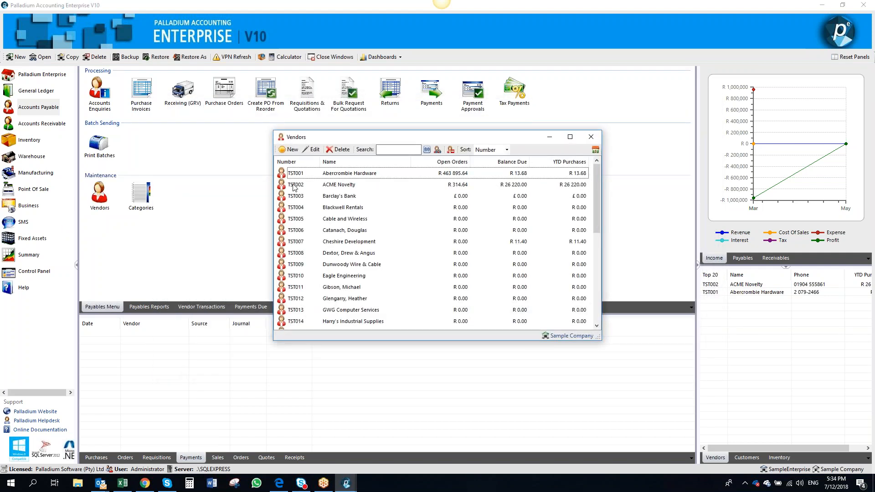
pyautogui.doubleClick(304, 175)
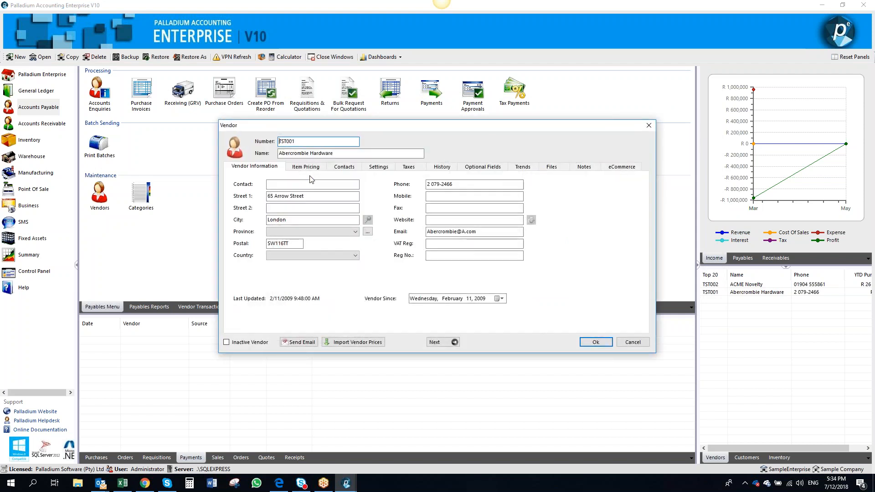
pyautogui.click(369, 167)
pyautogui.click(453, 190)
pyautogui.click(596, 341)
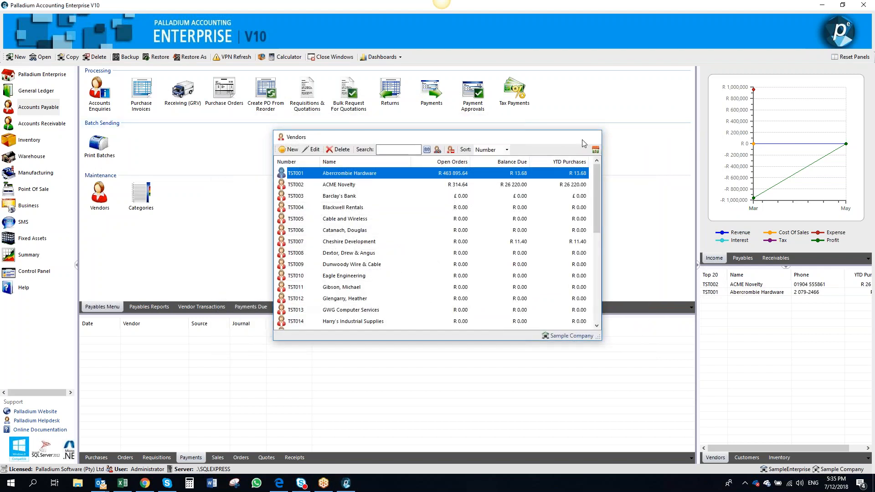
pyautogui.click(584, 139)
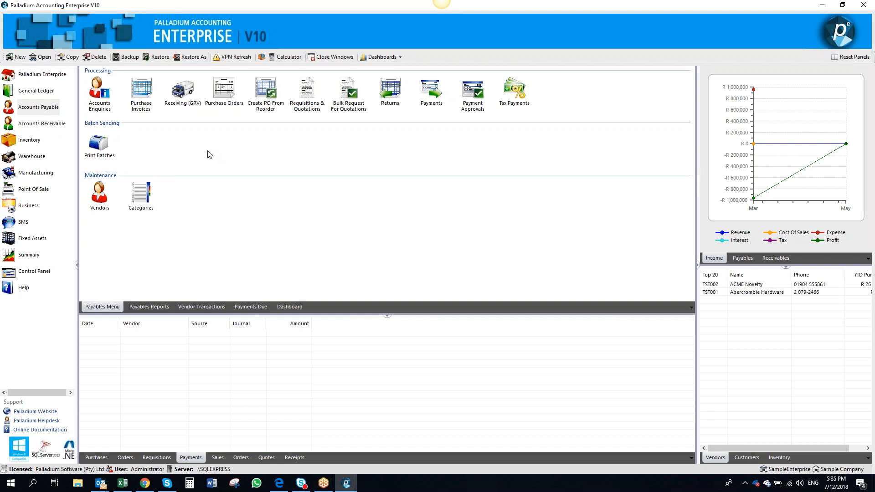
# Start a purchase invoice for vendor TST002 and load goods received note GR-000000001 into it
pyautogui.click(141, 98)
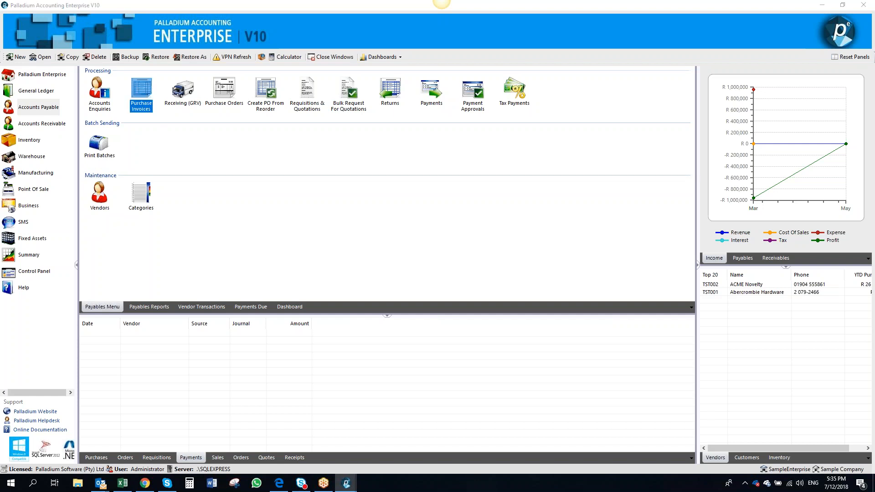
pyautogui.click(261, 166)
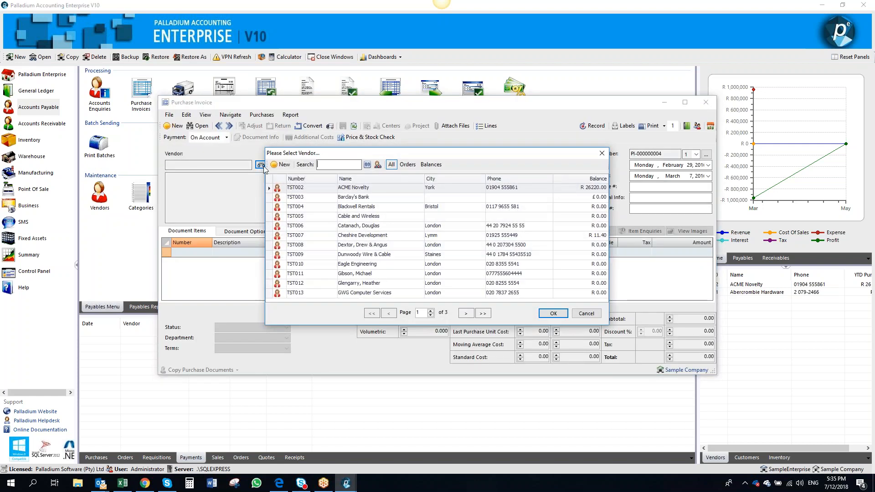
pyautogui.doubleClick(302, 189)
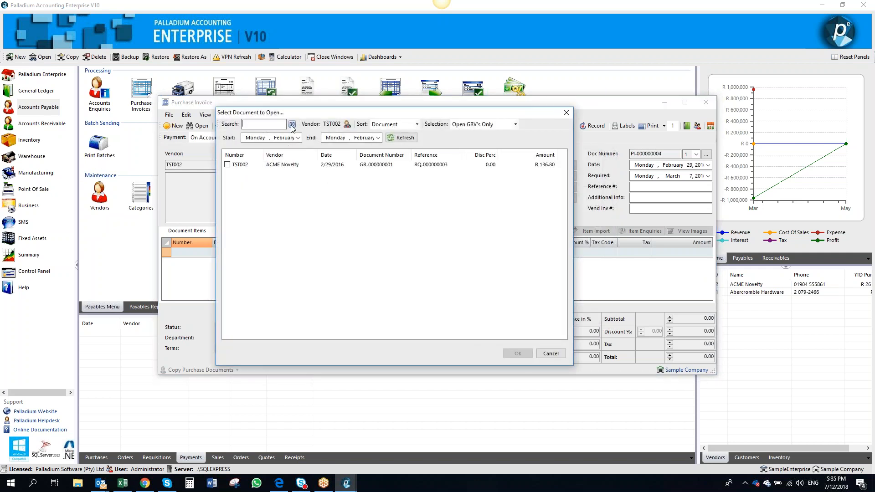
pyautogui.click(226, 164)
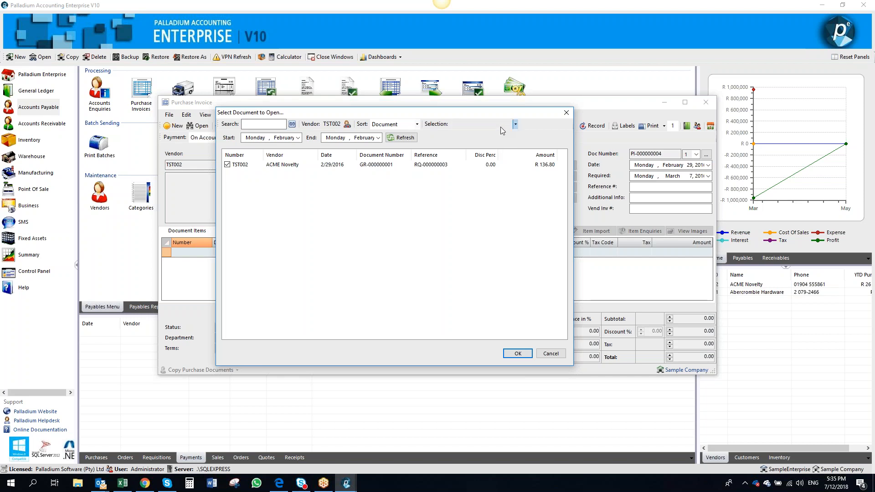
pyautogui.click(528, 353)
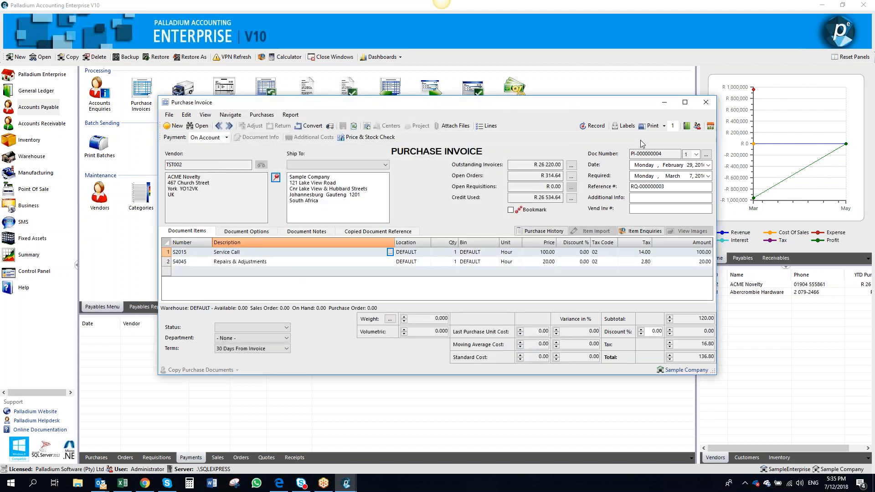
# Record the purchase invoice with vendor invoice number vend, then close the invoice window
pyautogui.click(657, 210)
pyautogui.write('vend')
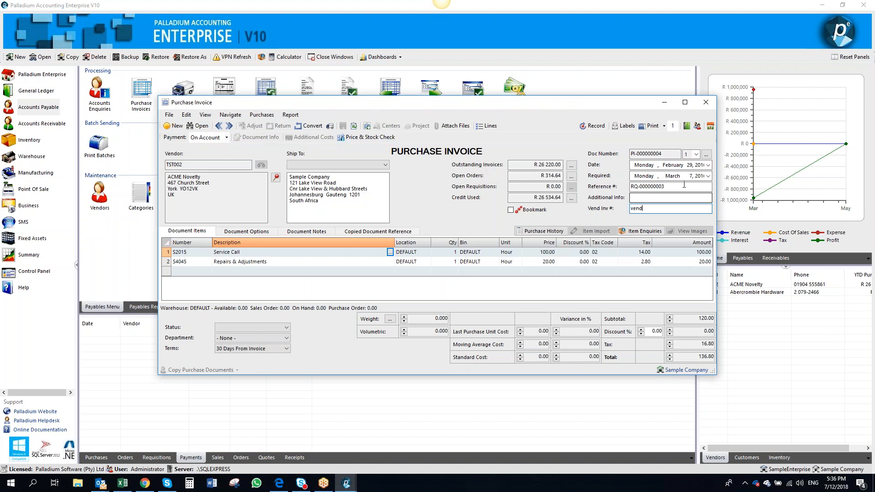
pyautogui.click(591, 126)
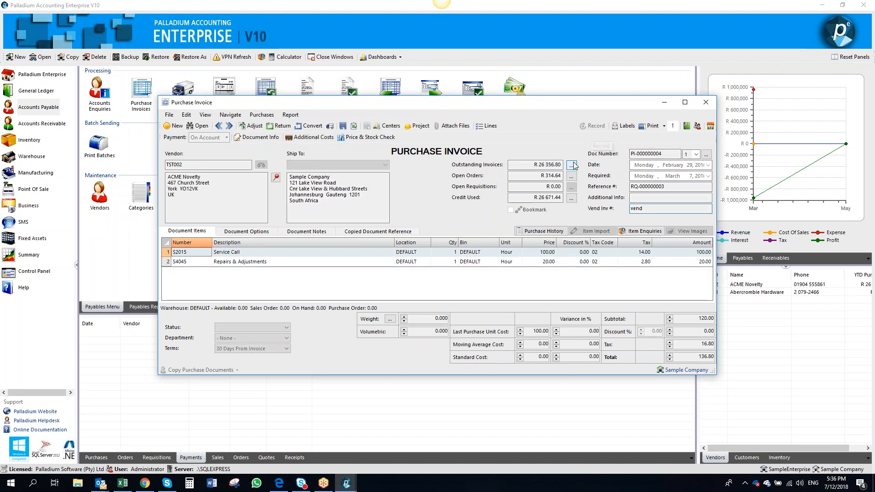
pyautogui.click(711, 108)
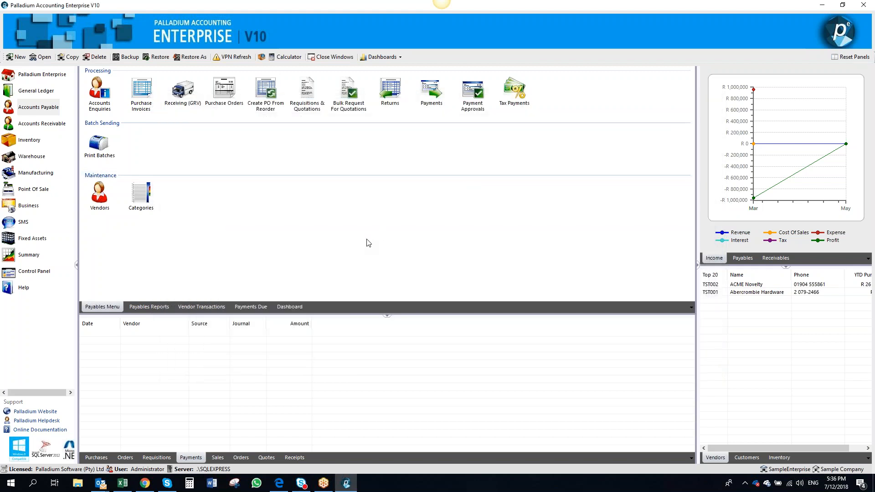
# Browse the payables reports for pending purchase requisitions and pending purchase orders
pyautogui.click(150, 307)
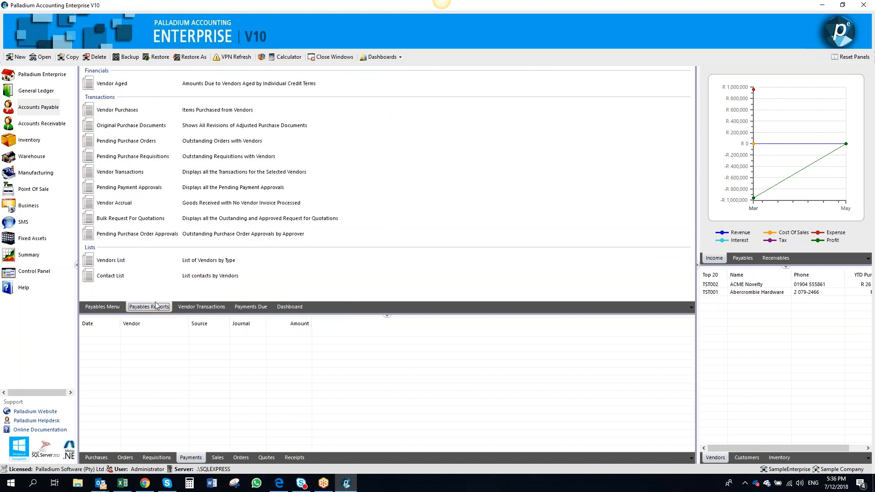
pyautogui.click(224, 155)
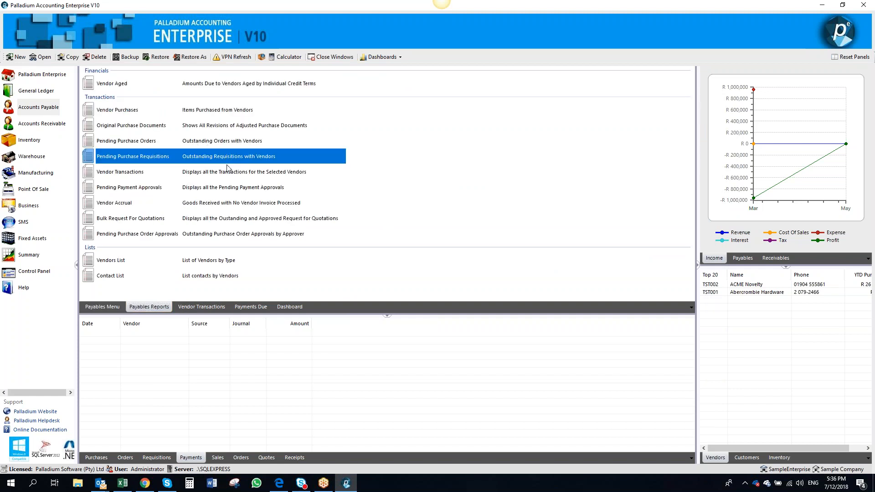
pyautogui.click(241, 144)
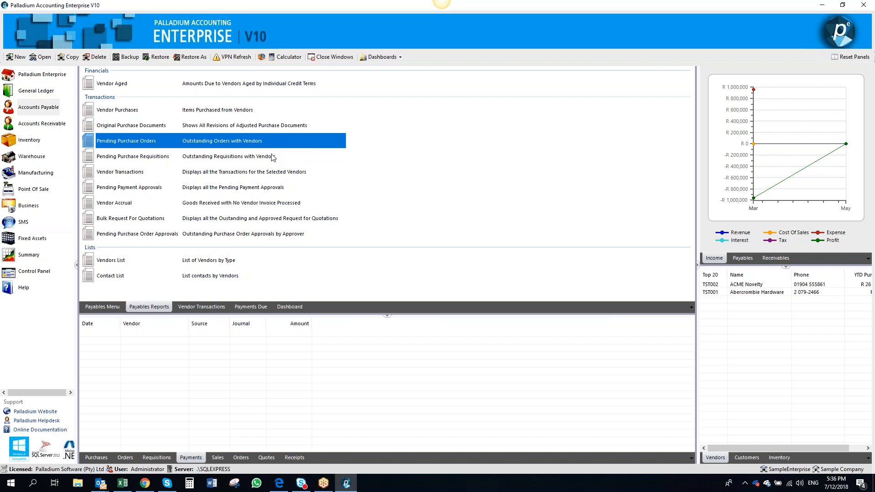
# Open the inventory Quantity report options, tick Explode Manufactured Items as Components, and close the dialog without running it
pyautogui.click(31, 143)
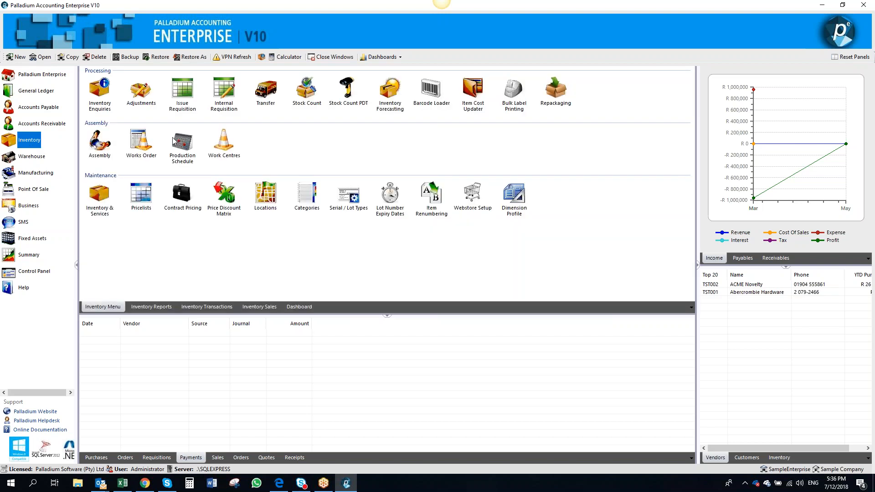
pyautogui.click(152, 307)
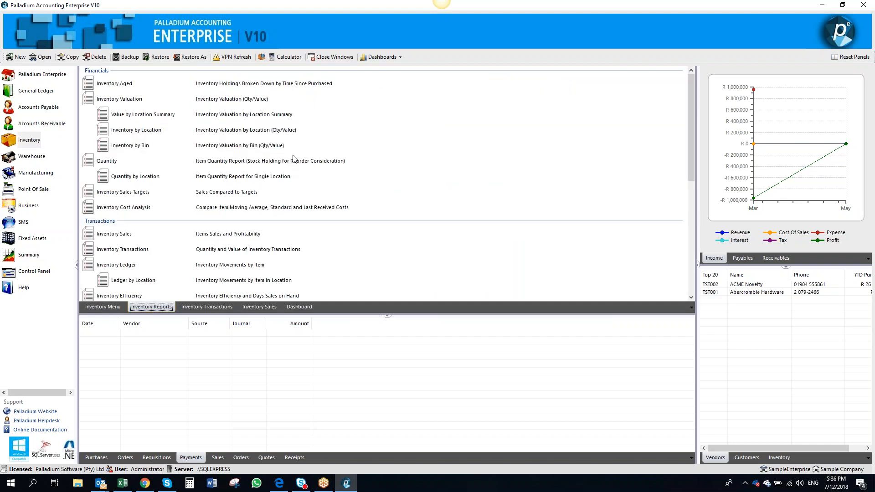
pyautogui.click(293, 162)
pyautogui.doubleClick(293, 162)
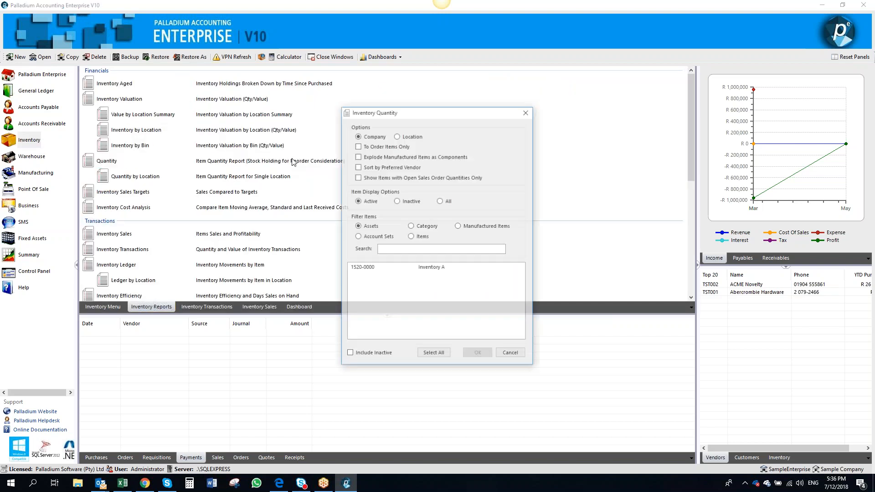
pyautogui.click(387, 160)
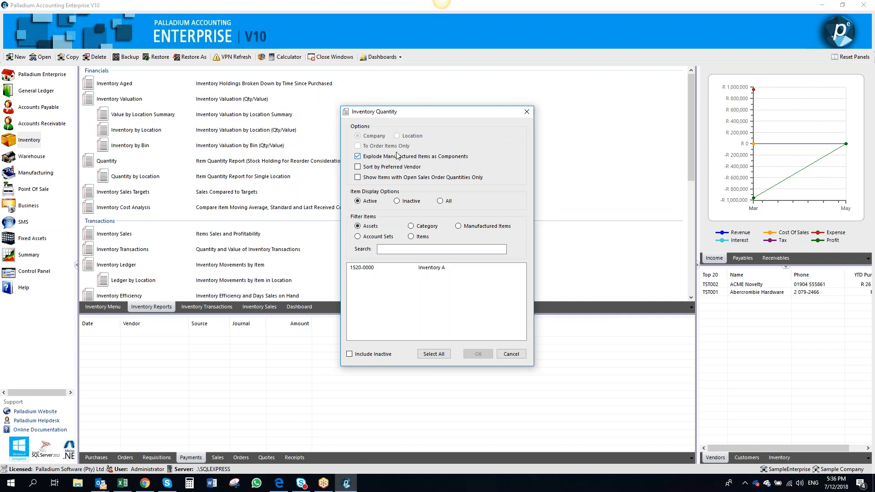
pyautogui.click(527, 113)
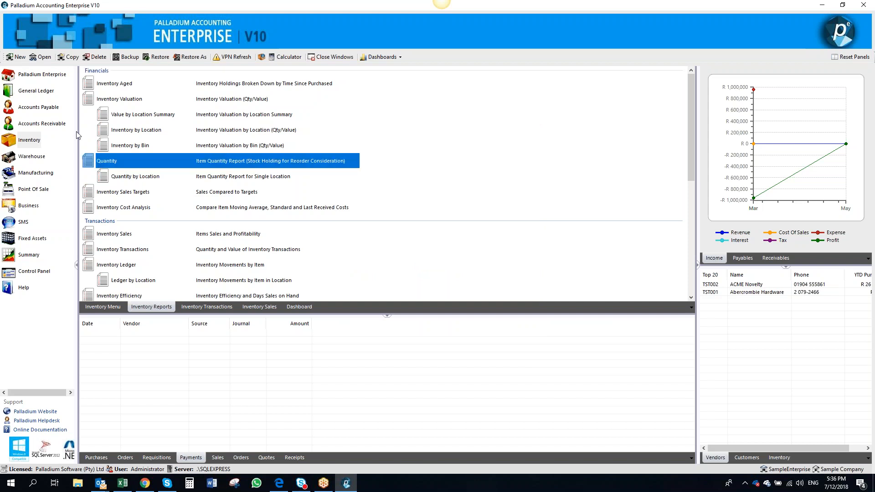
# Open the Create PO From Reorder window from Accounts Payable
pyautogui.click(36, 139)
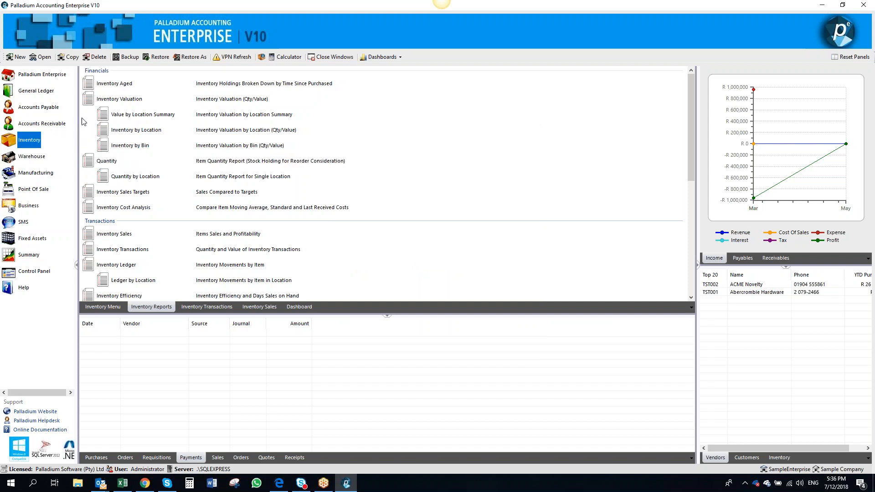
pyautogui.click(45, 109)
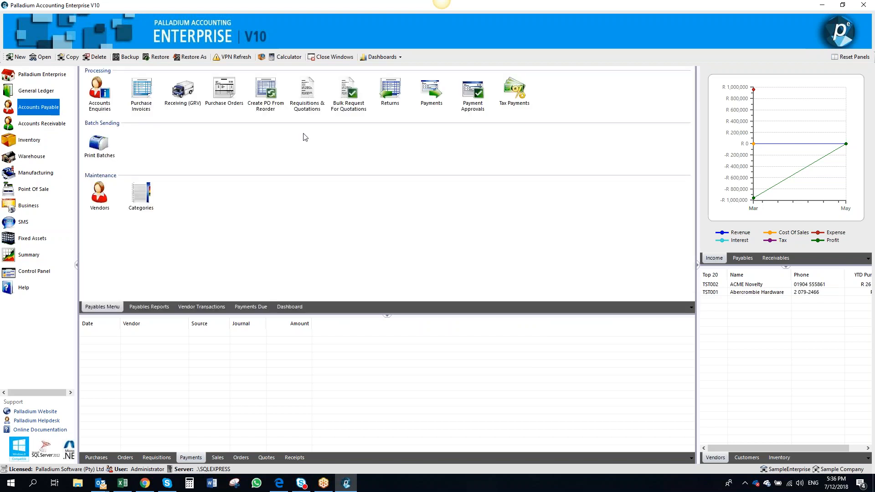
pyautogui.click(266, 93)
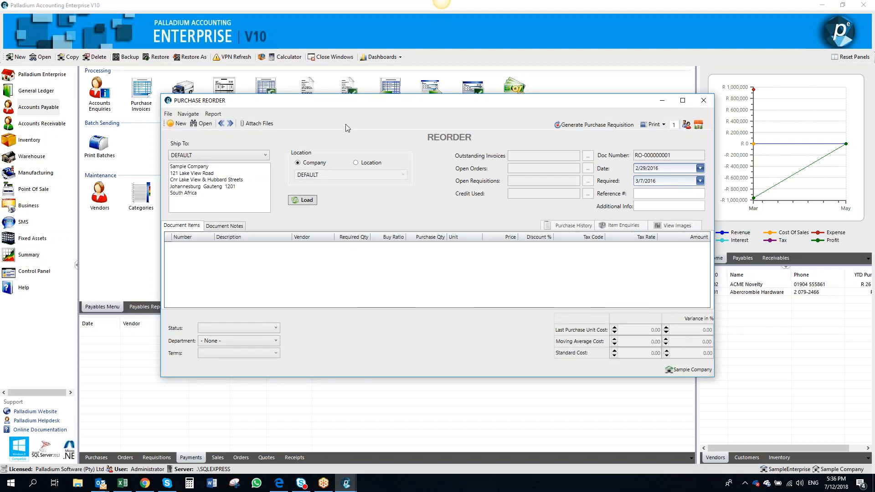
pyautogui.click(517, 7)
pyautogui.click(190, 455)
pyautogui.rightClick(142, 487)
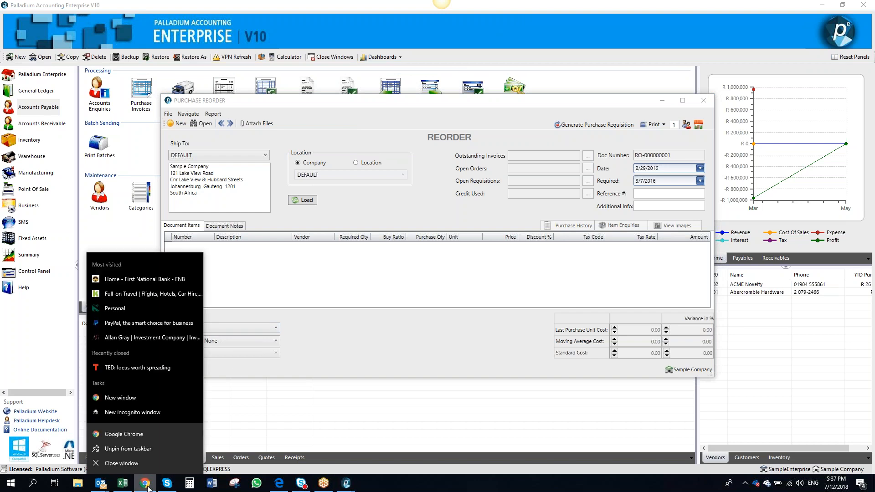
pyautogui.click(100, 484)
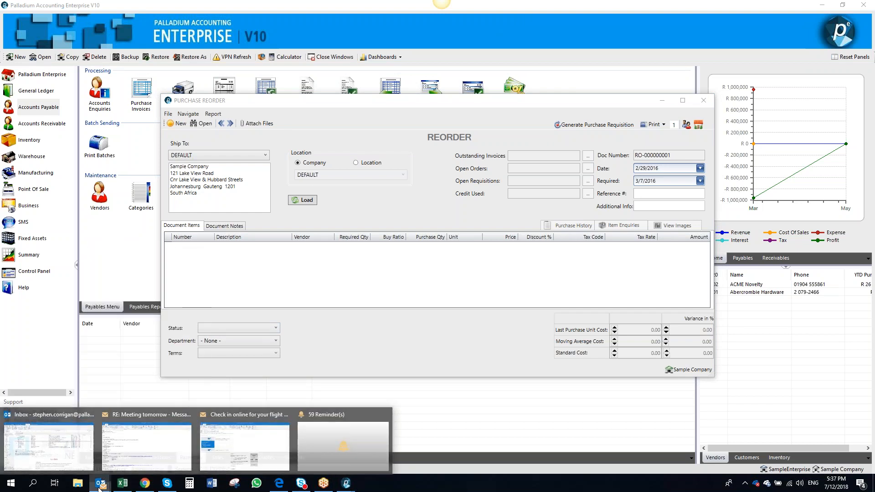
pyautogui.rightClick(100, 484)
pyautogui.click(92, 463)
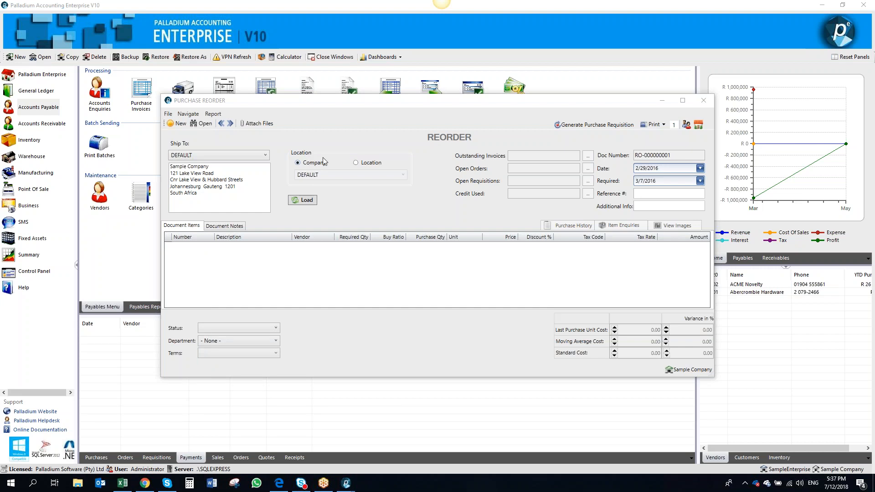
# Switch the reorder location option to Location, then close the purchase reorder window
pyautogui.click(370, 163)
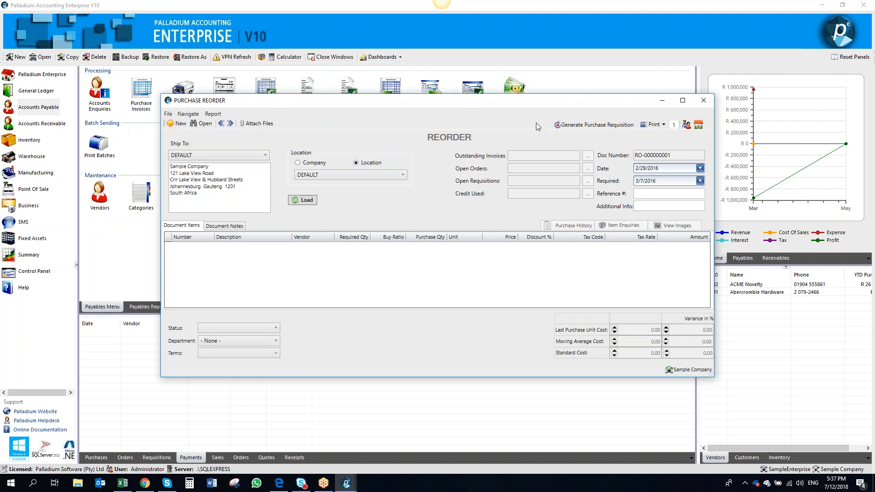
pyautogui.click(703, 100)
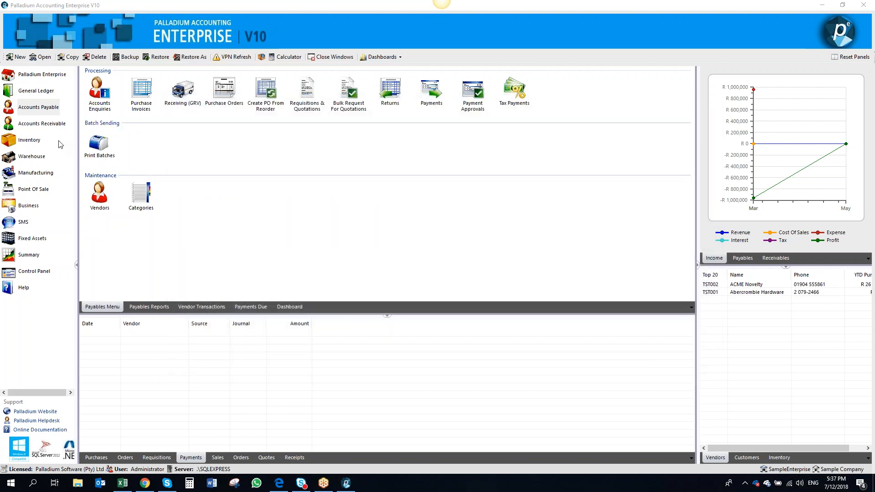
# Open inventory item InvItem and review its Reorder settings, then close the item
pyautogui.click(32, 145)
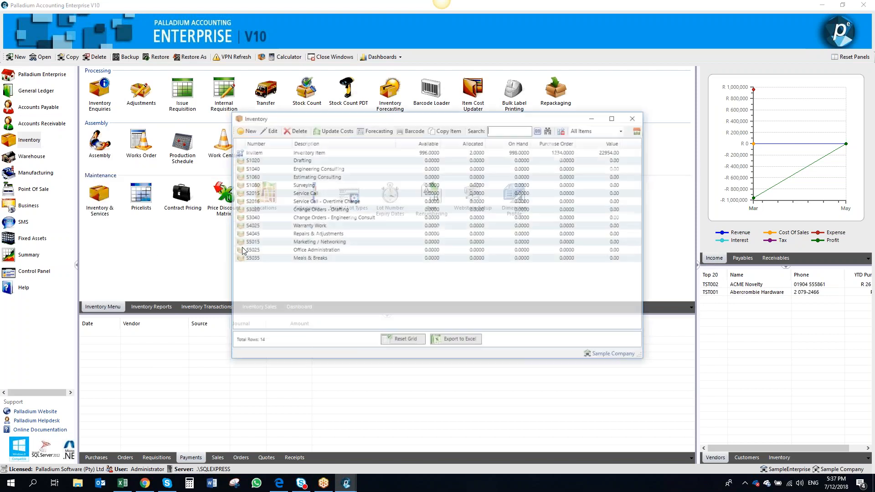
pyautogui.doubleClick(314, 152)
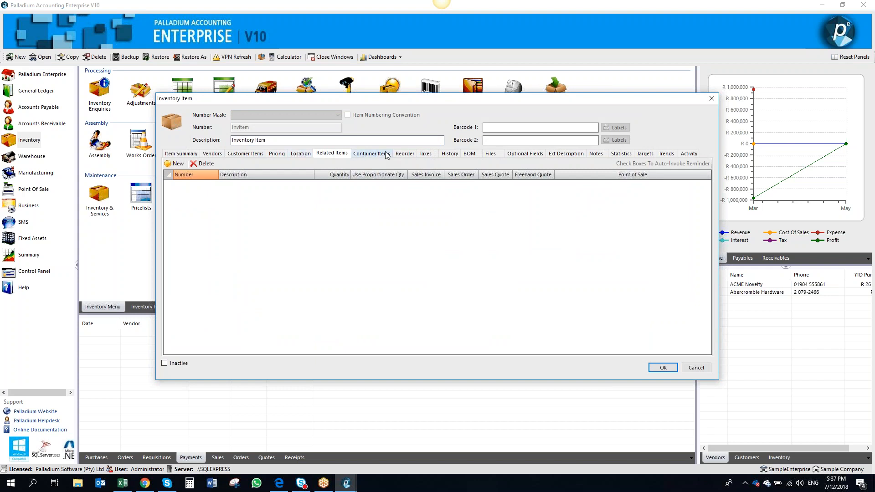
pyautogui.click(403, 155)
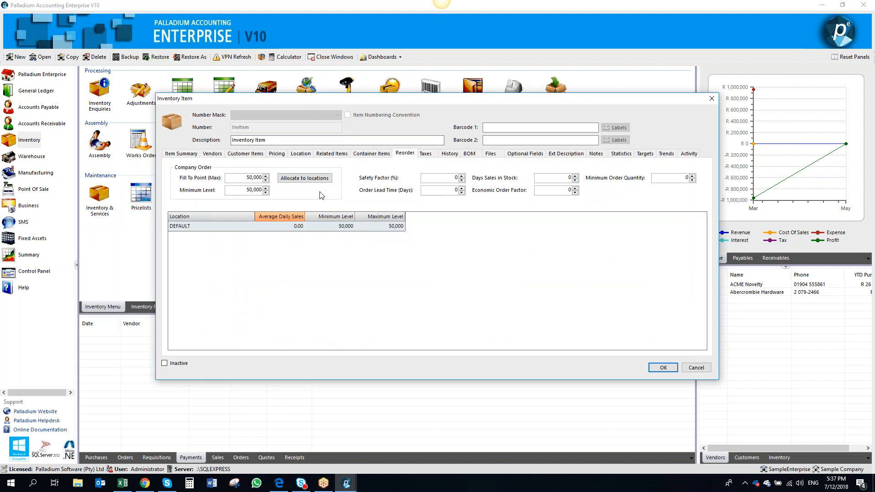
pyautogui.click(285, 221)
pyautogui.click(663, 368)
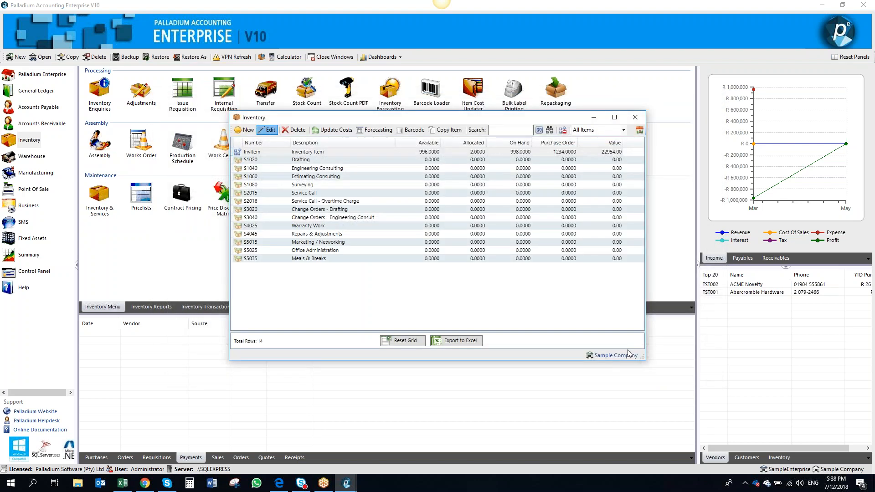
# Open Inventory Forecasting and switch the location option between Location and Company, leaving Company selected
pyautogui.click(636, 119)
pyautogui.click(389, 93)
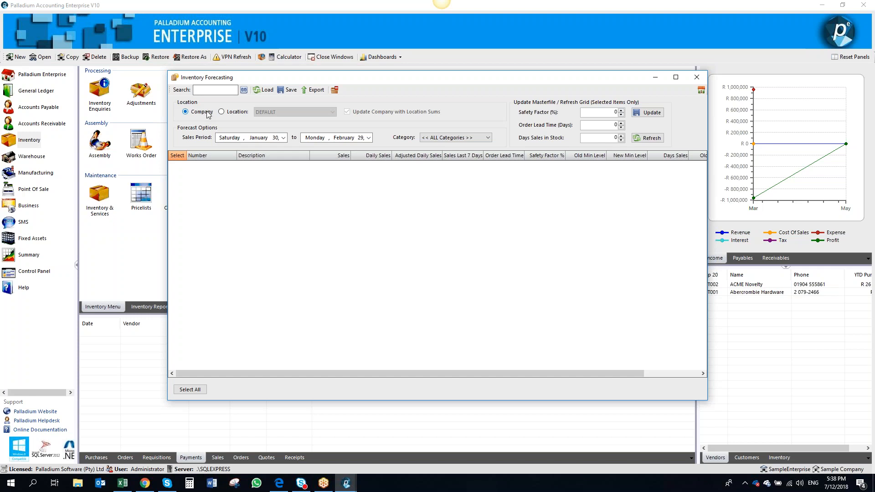
pyautogui.click(223, 112)
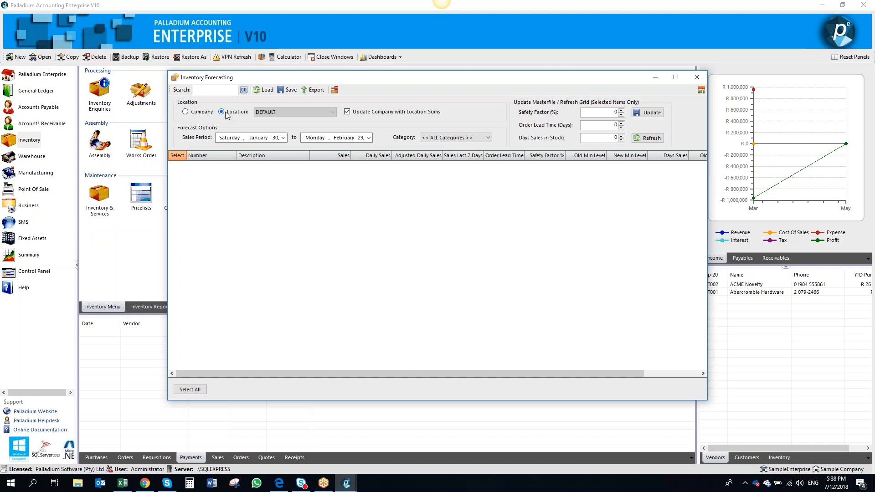
pyautogui.click(207, 112)
pyautogui.click(224, 112)
pyautogui.click(206, 113)
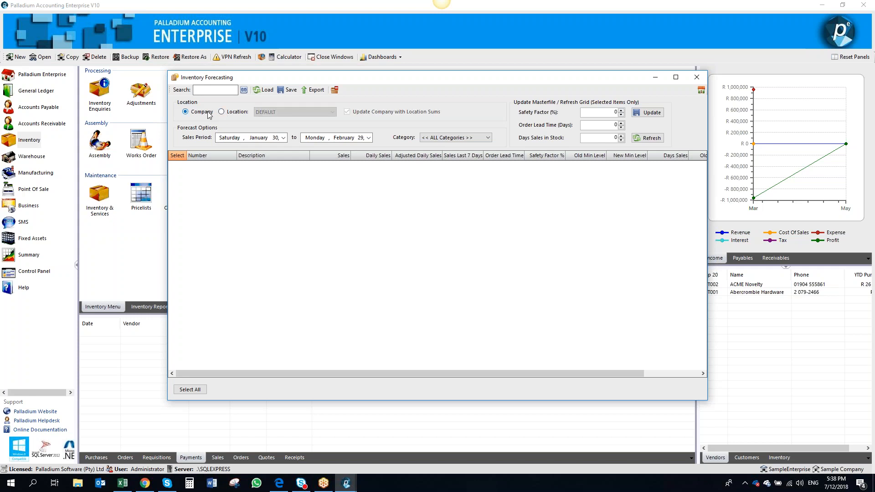
# Set the forecast sales period start to January 1 and load the inventory items
pyautogui.click(284, 138)
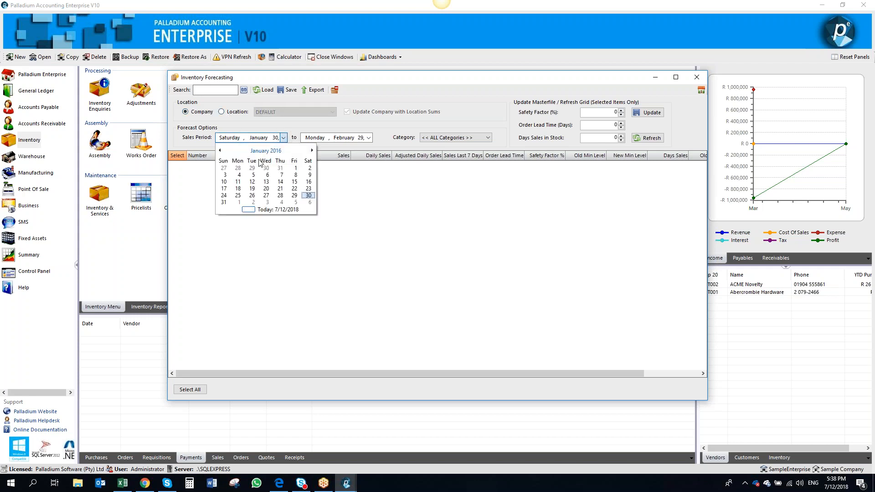
pyautogui.click(296, 168)
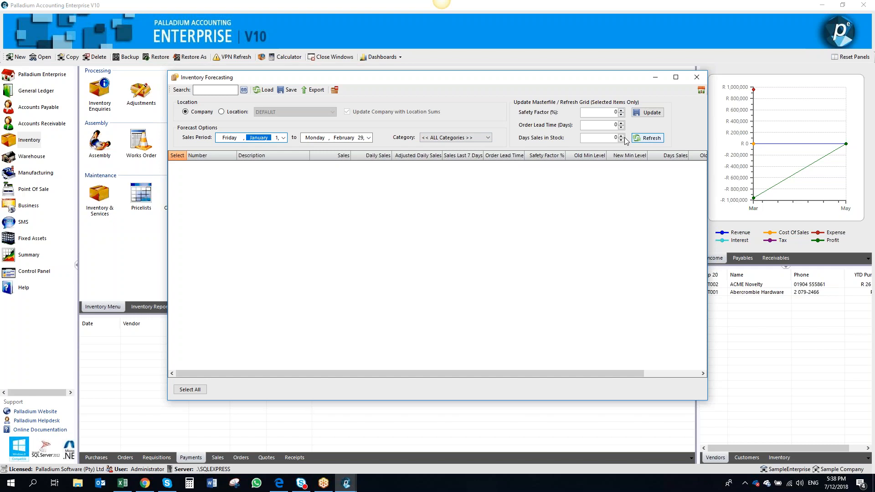
pyautogui.click(266, 91)
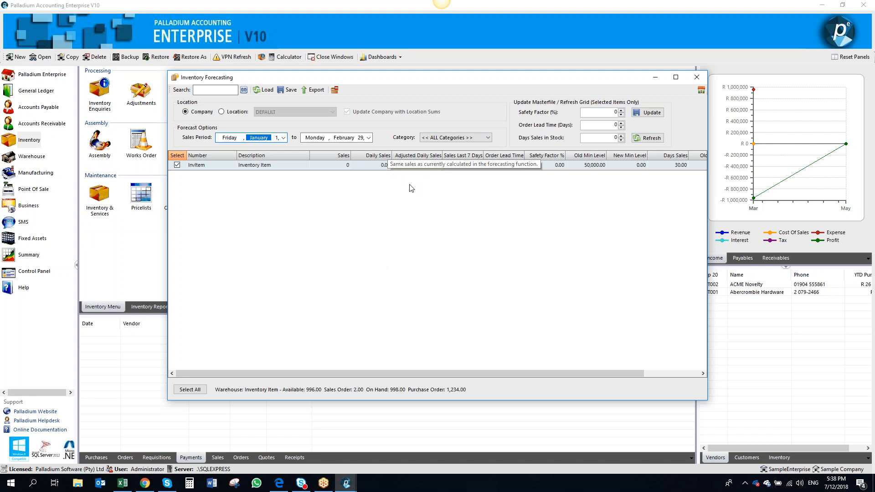
# Set InvItem's adjusted daily sales to 100
pyautogui.click(435, 165)
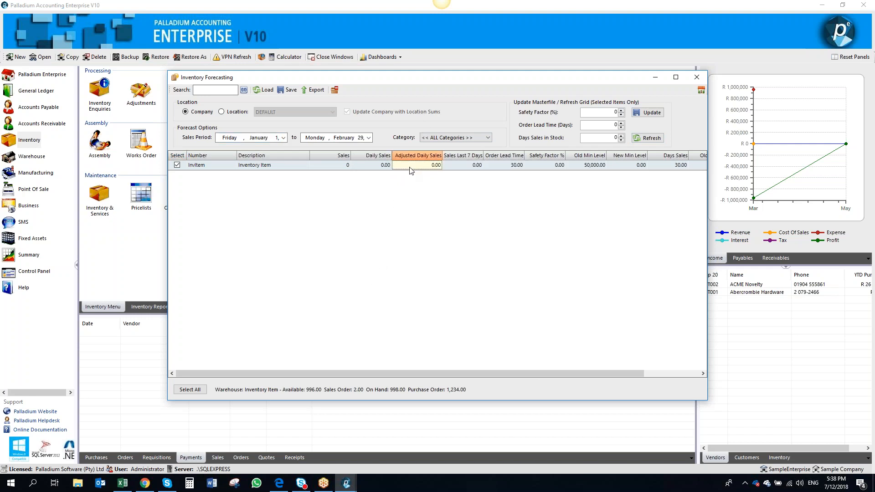
pyautogui.write('00')
pyautogui.press('Tab')
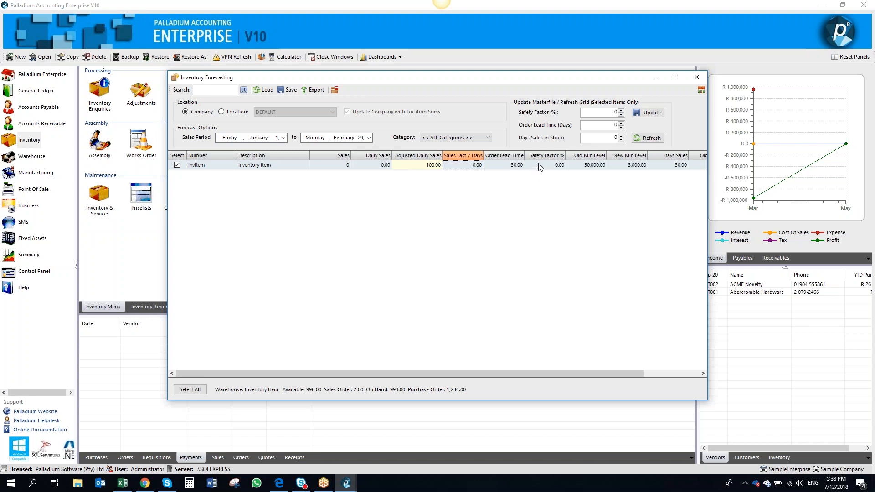
# Set the safety factor to 15% and update the selected item's masterfile
pyautogui.click(601, 112)
pyautogui.write('14')
pyautogui.click(661, 139)
pyautogui.click(652, 113)
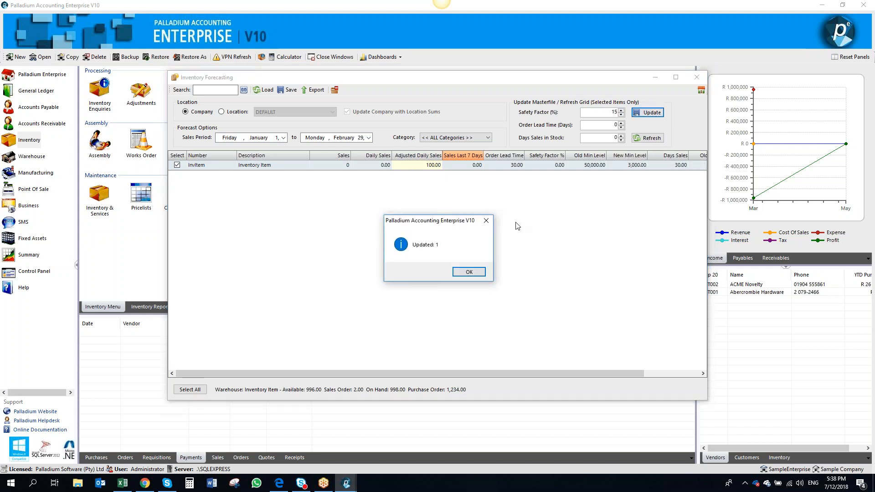
pyautogui.click(468, 272)
# Examine the forecast grid columns for InvItem, including safety factor and minimum levels
pyautogui.click(548, 167)
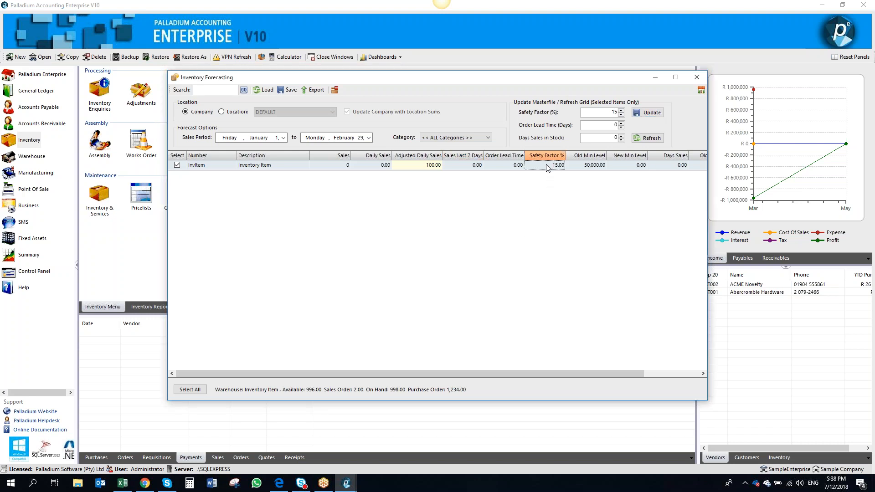
pyautogui.press('Left')
pyautogui.press('Left')
pyautogui.press('Left')
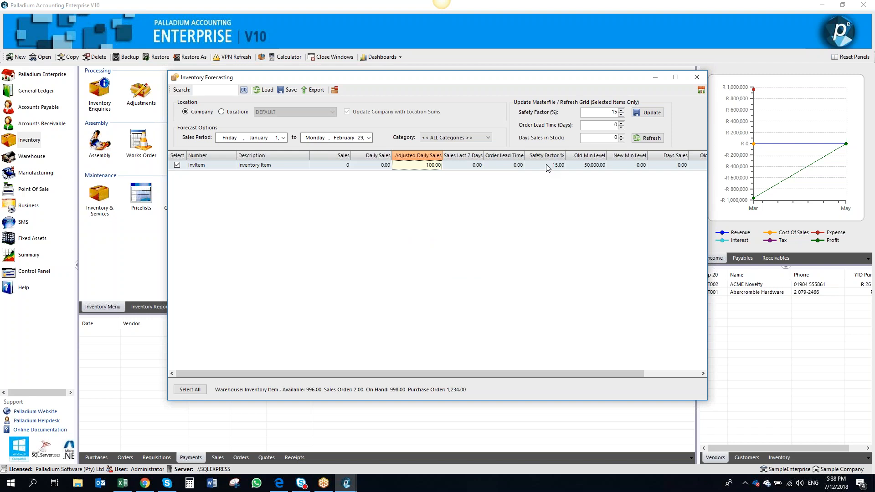
pyautogui.press('Right')
pyautogui.press('Right')
pyautogui.press('Right')
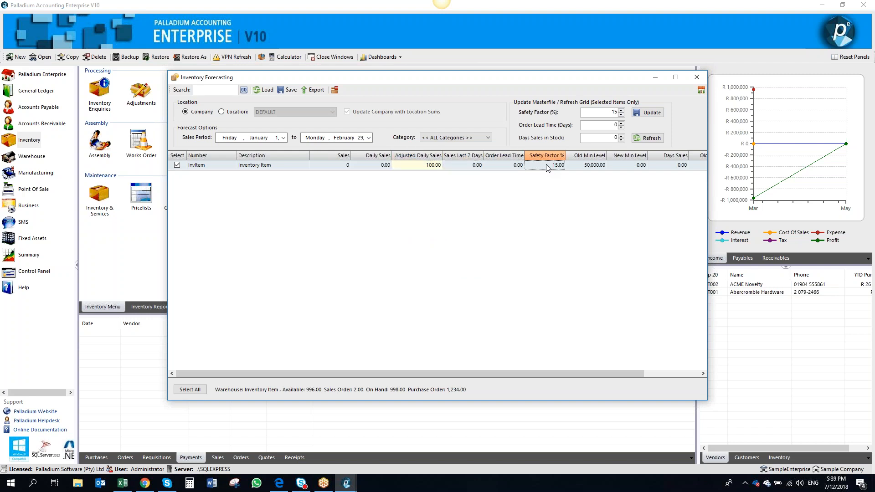
pyautogui.press('Right')
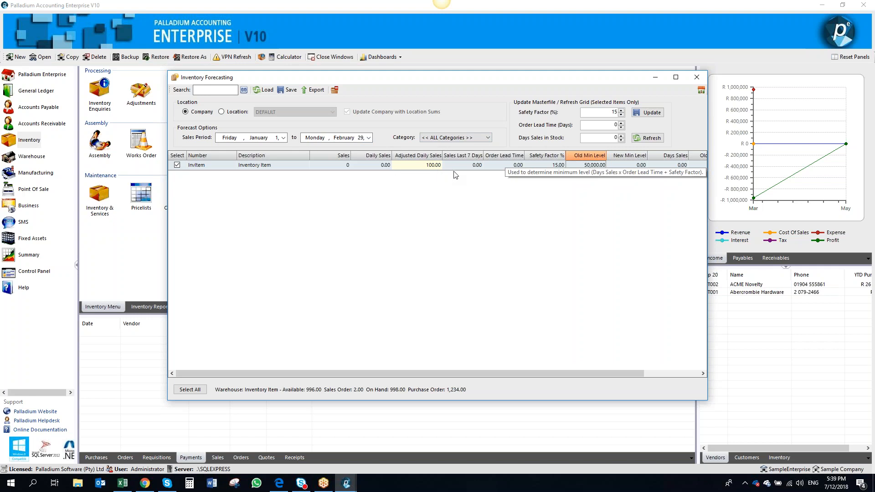
pyautogui.click(506, 166)
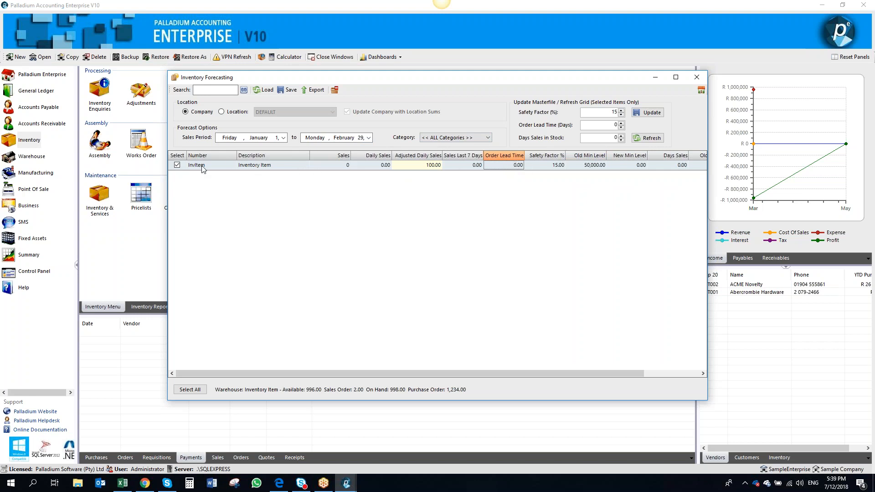
# Close forecasting, open inventory item InvItem and review its Reorder settings, then close it
pyautogui.click(697, 77)
pyautogui.click(104, 198)
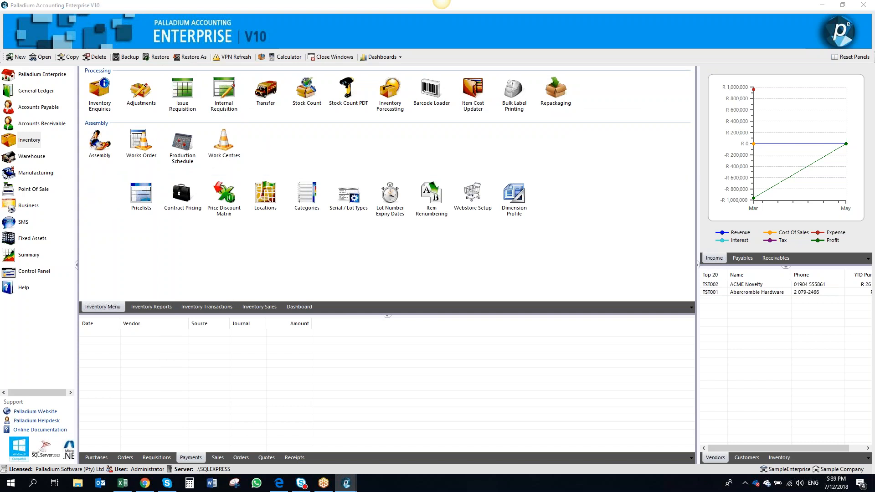
pyautogui.doubleClick(267, 154)
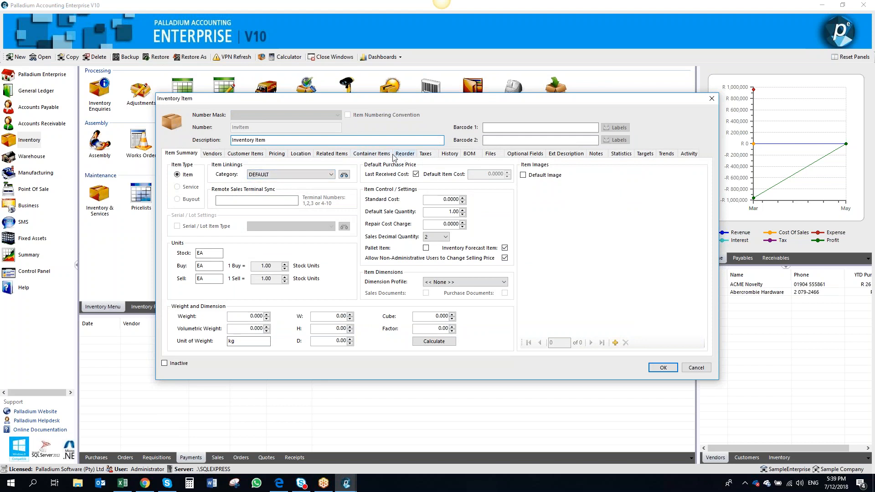
pyautogui.click(415, 156)
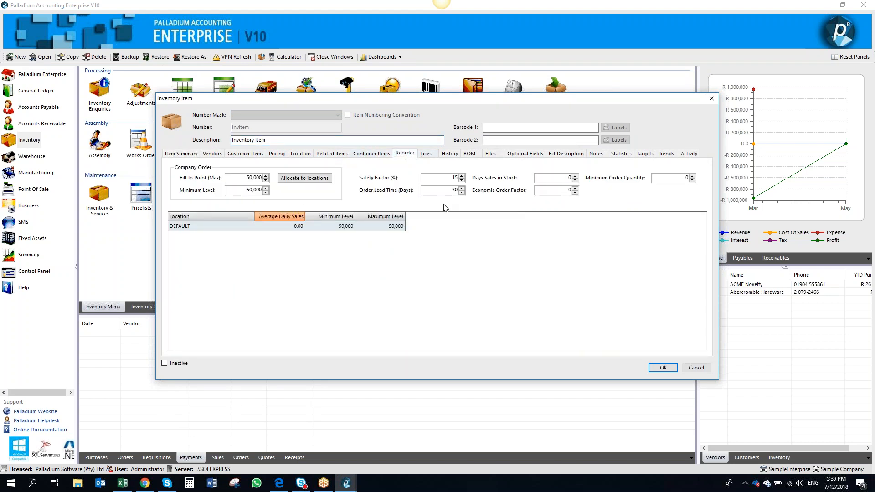
pyautogui.click(663, 368)
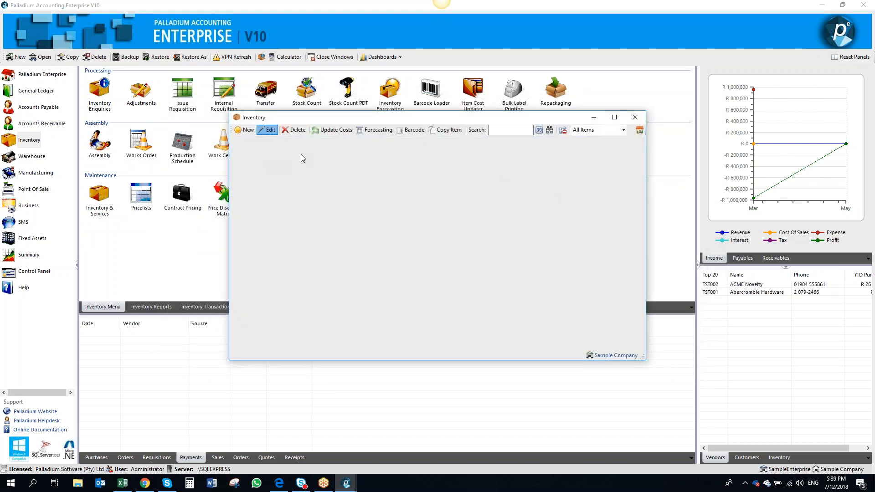
# Reopen InvItem to check its Reorder settings again, then close the item and the inventory list
pyautogui.doubleClick(320, 155)
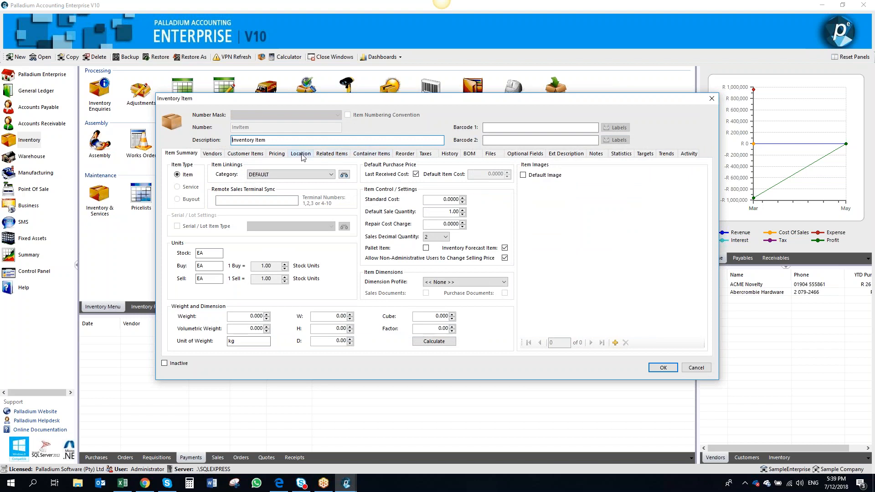
pyautogui.click(383, 155)
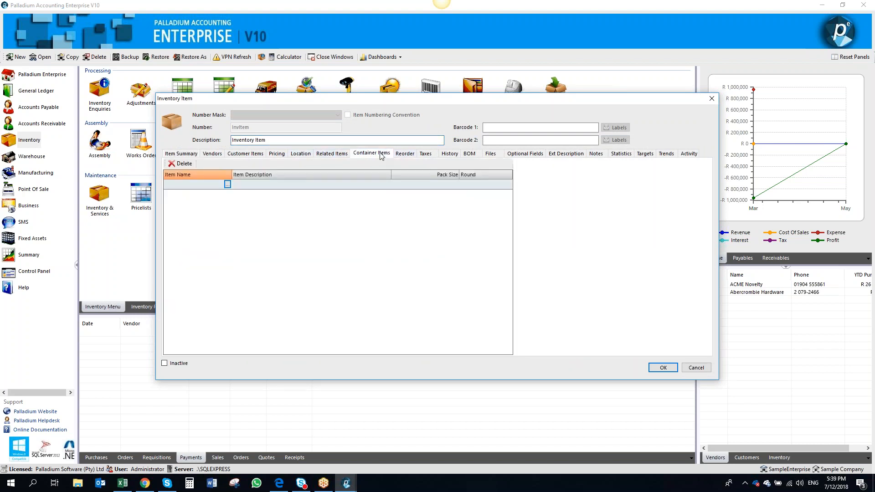
pyautogui.click(404, 155)
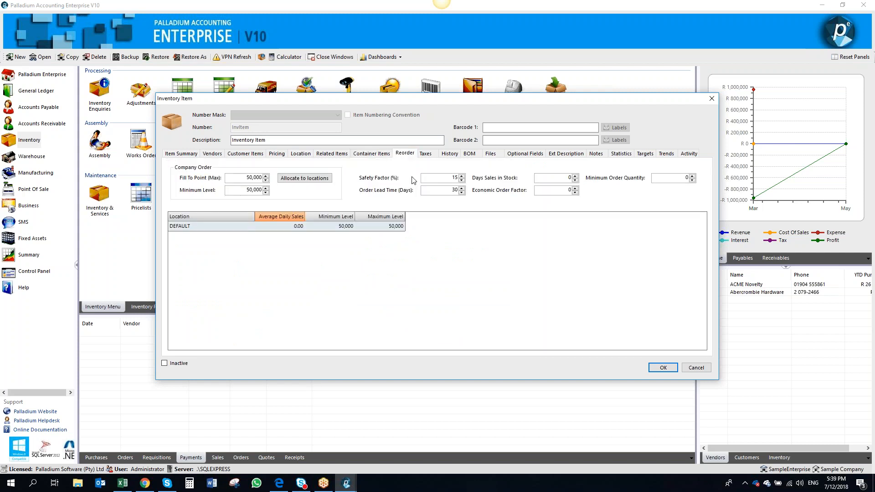
pyautogui.click(661, 368)
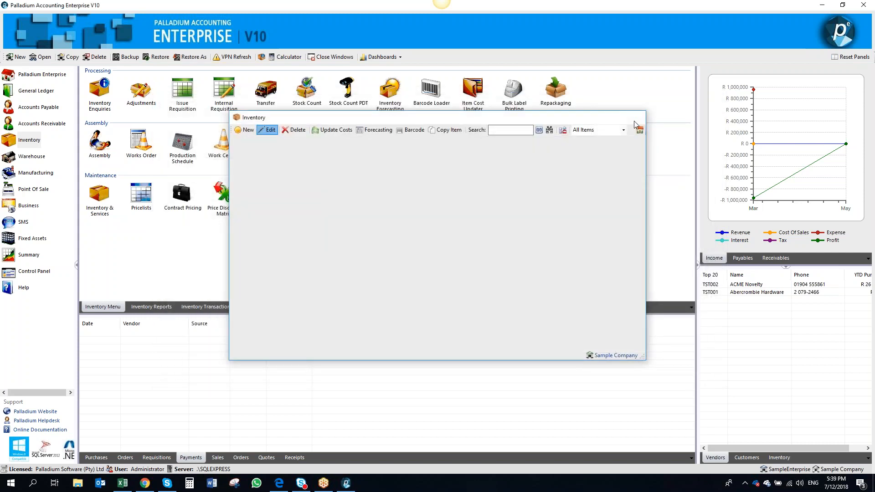
pyautogui.click(636, 124)
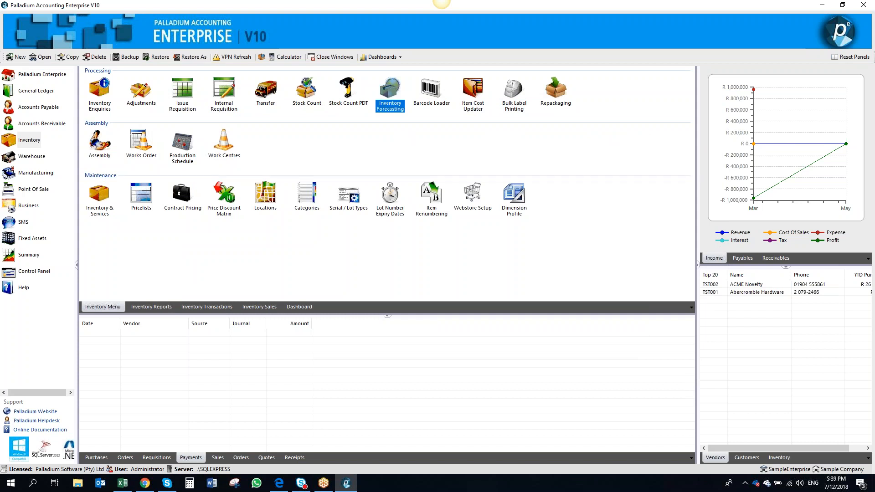
# Reopen Inventory Forecasting, load the items and set InvItem's adjusted daily sales to 100
pyautogui.click(390, 93)
pyautogui.click(255, 90)
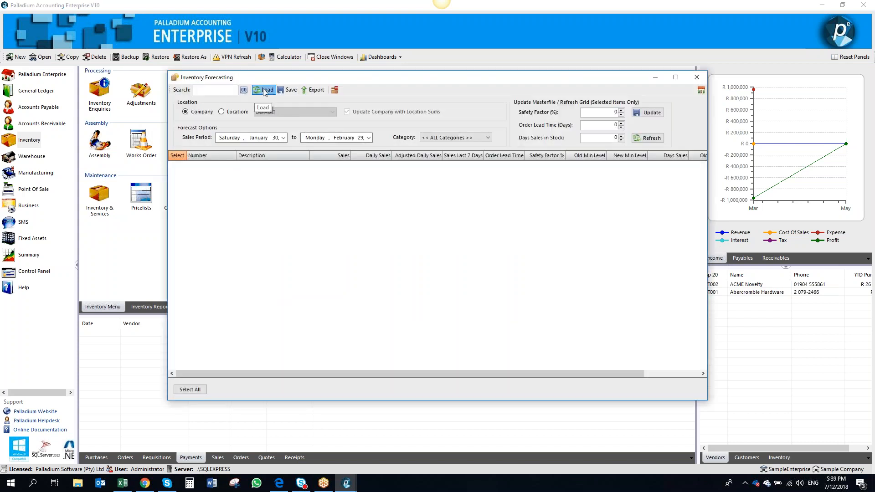
pyautogui.click(402, 167)
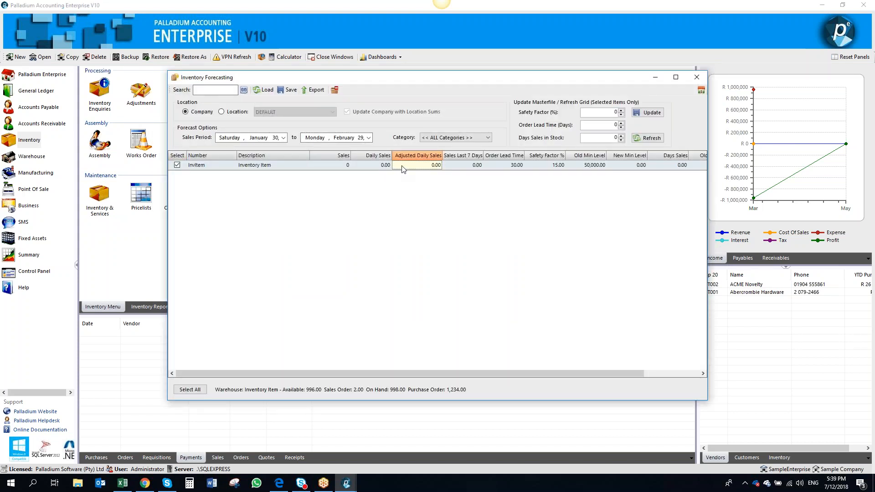
pyautogui.write('100')
pyautogui.press('Tab')
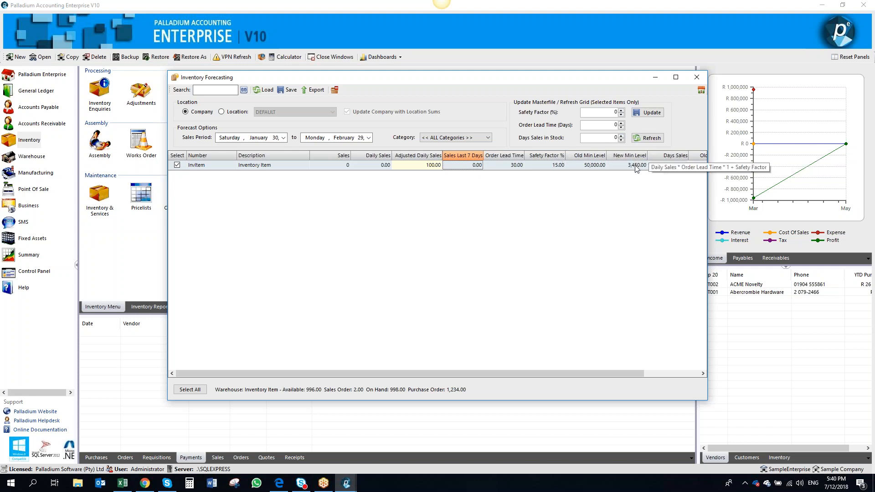
# Set Days Sales in Stock to 45 and update the selected item's masterfile
pyautogui.moveTo(561, 374); pyautogui.dragTo(616, 370)
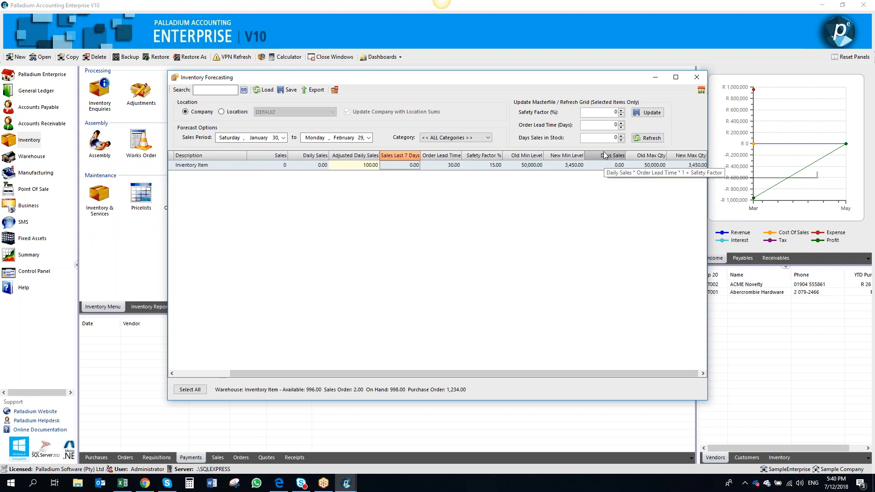
pyautogui.click(605, 137)
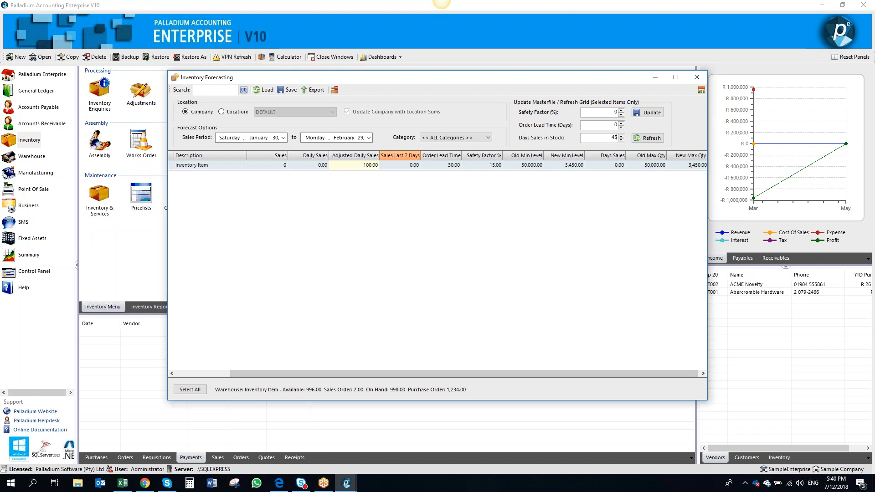
pyautogui.click(646, 112)
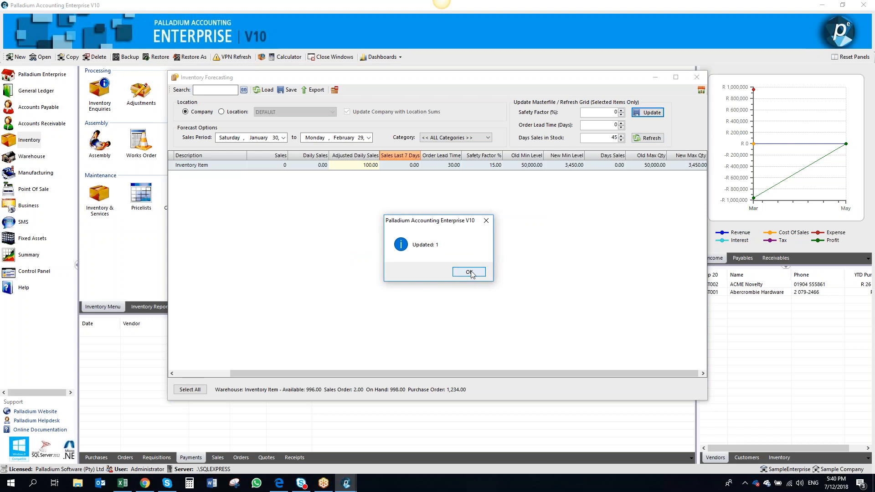
pyautogui.click(470, 272)
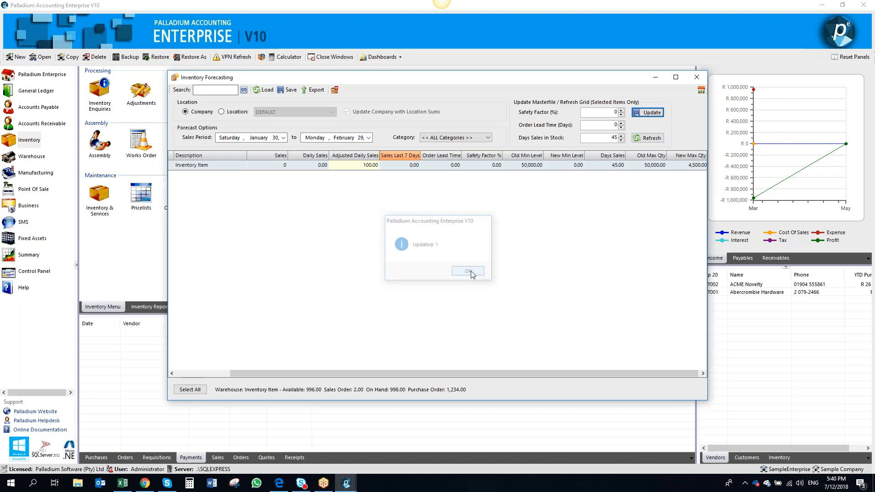
# Examine the forecast grid columns for InvItem, including days sales and maximum quantities
pyautogui.click(613, 166)
pyautogui.press('Tab')
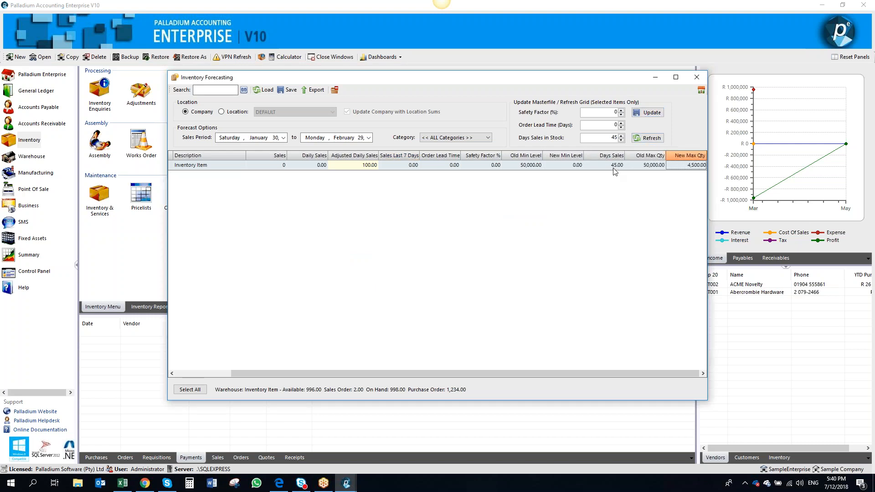
pyautogui.press('Left')
pyautogui.press('Left')
pyautogui.press('Right')
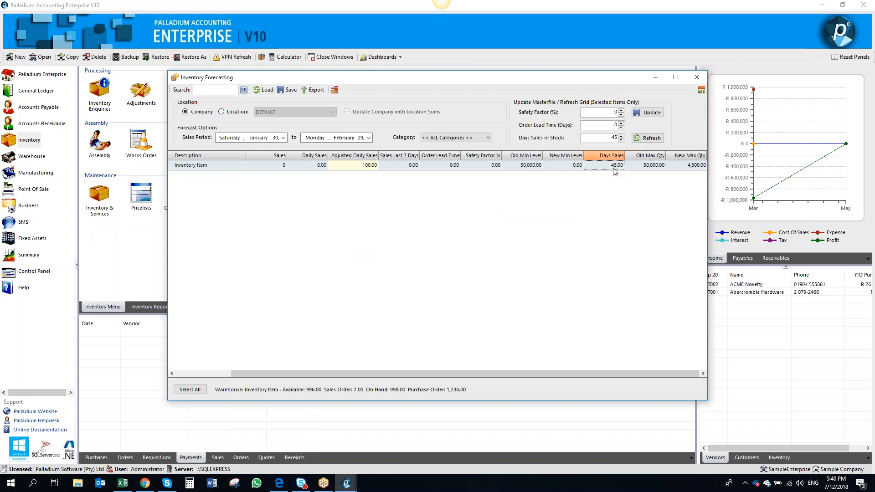
pyautogui.press('Left')
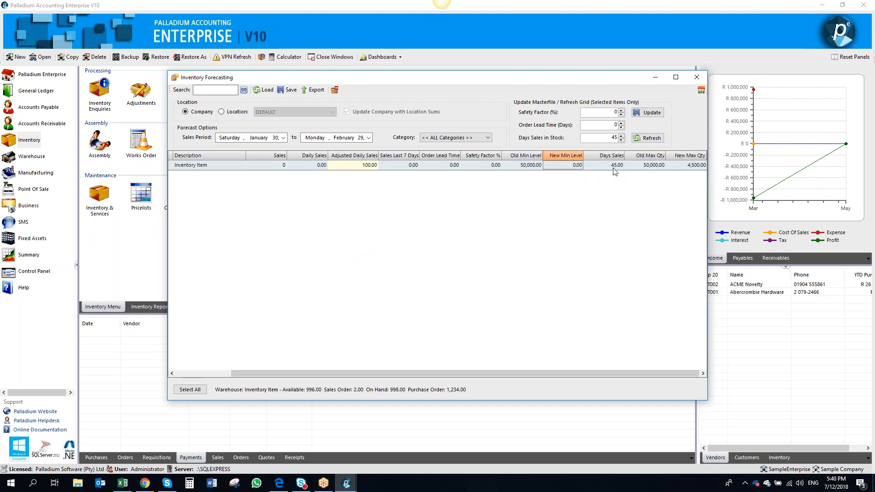
pyautogui.press('Left')
pyautogui.press('Left')
pyautogui.press('Left')
pyautogui.press('Left')
pyautogui.press('Right')
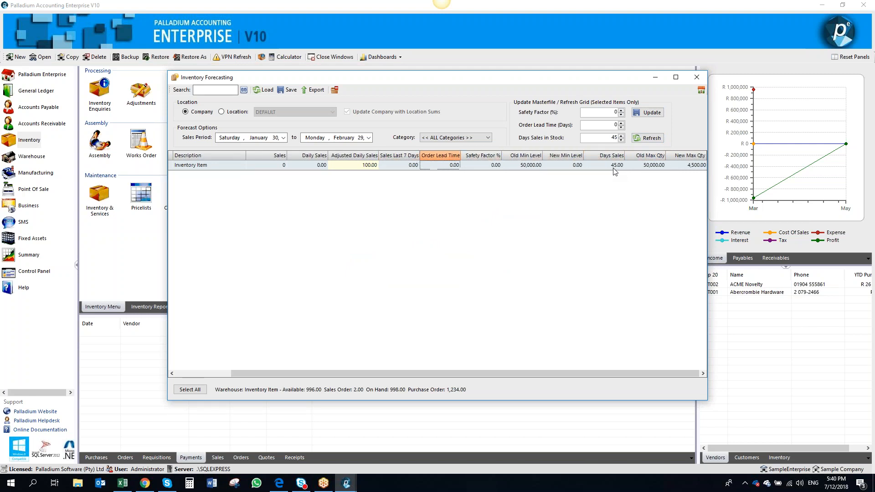
pyautogui.press('Right')
# Set the forecast safety factor to 15% and order lead time to 30 days, and update InvItem's masterfile
pyautogui.click(607, 113)
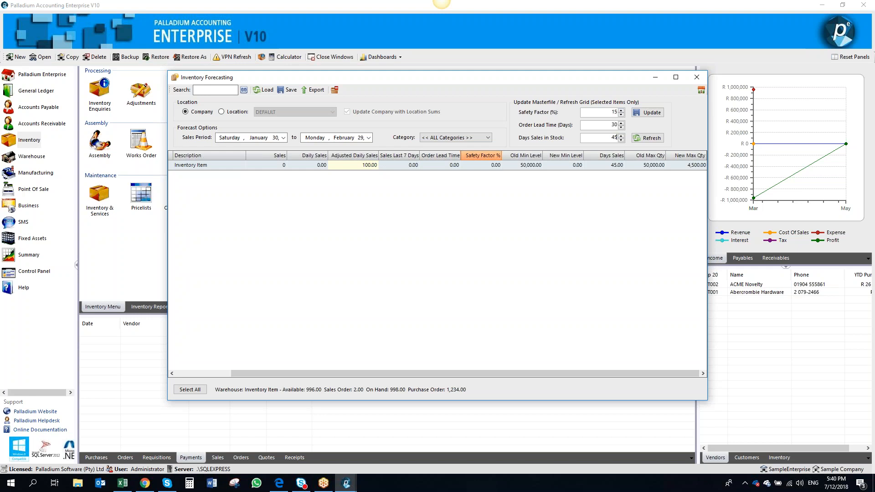
pyautogui.click(647, 112)
pyautogui.click(469, 272)
pyautogui.press('Right')
pyautogui.press('Right')
pyautogui.press('Right')
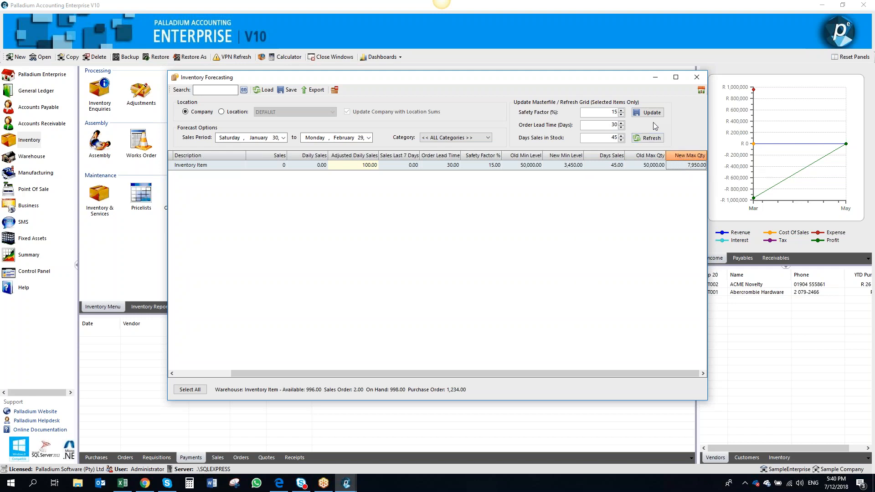
# Save the forecast reorder points and close Inventory Forecasting
pyautogui.click(288, 91)
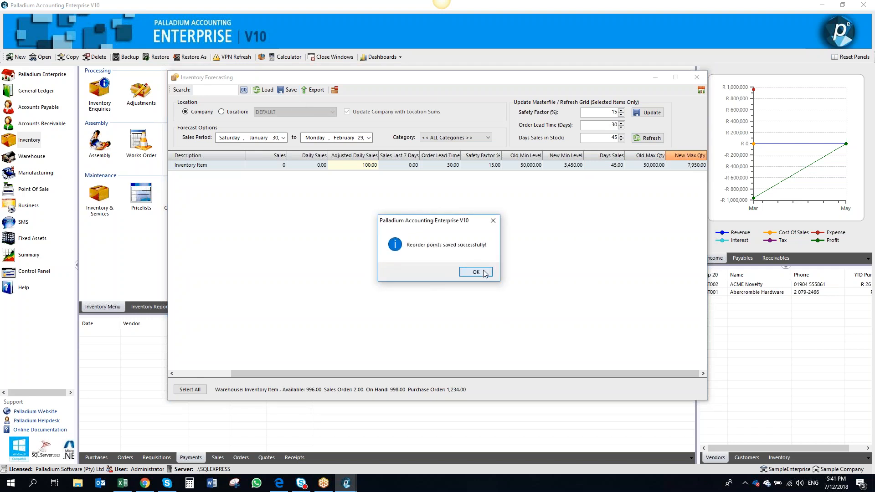
pyautogui.click(483, 272)
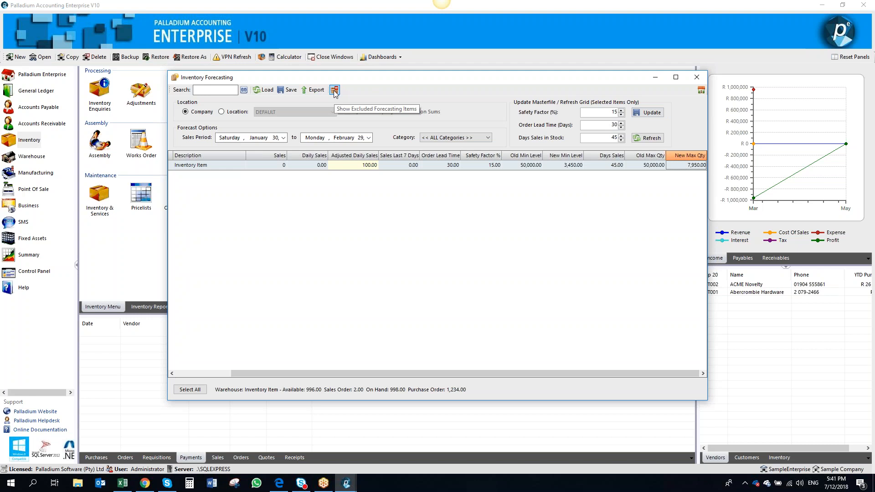
pyautogui.click(696, 77)
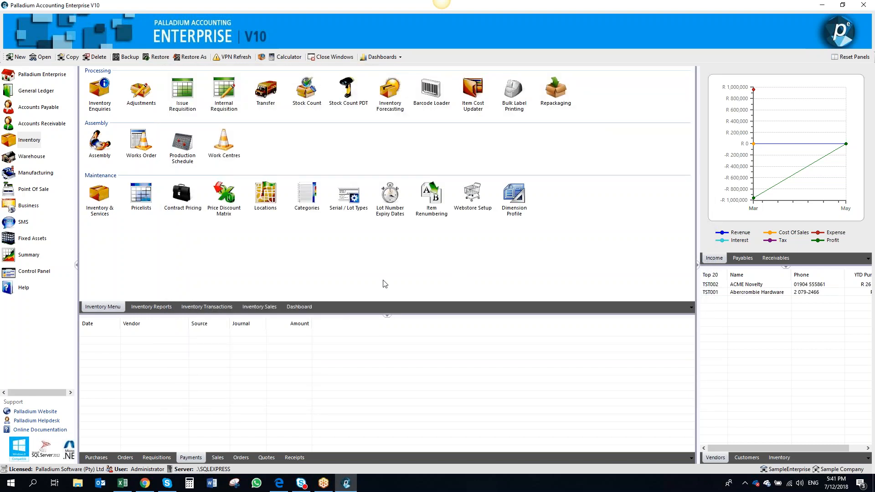
# Open InvItem's Reorder settings, set minimum order quantity 1,000 and economic order factor 100, save, and close the inventory list
pyautogui.click(100, 196)
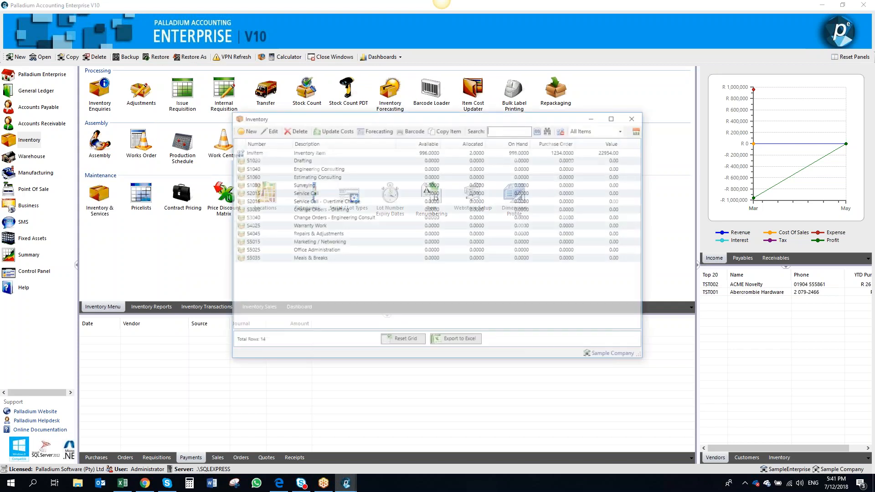
pyautogui.click(273, 153)
pyautogui.doubleClick(273, 153)
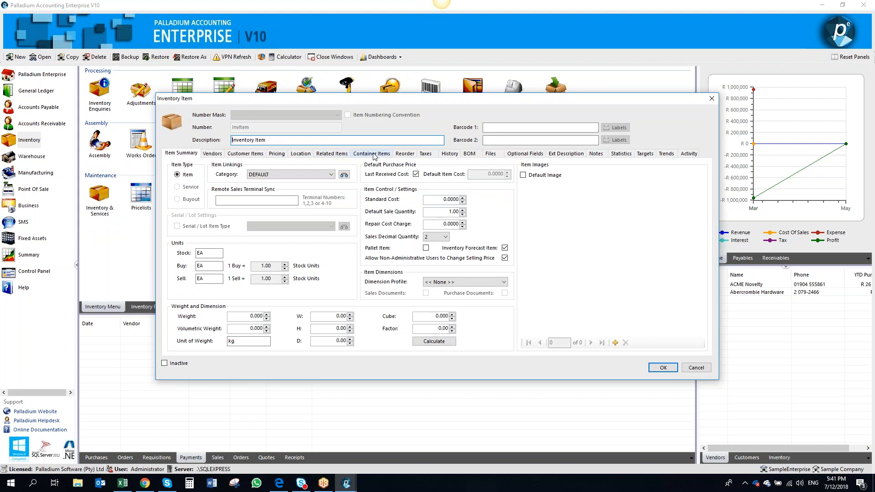
pyautogui.click(401, 155)
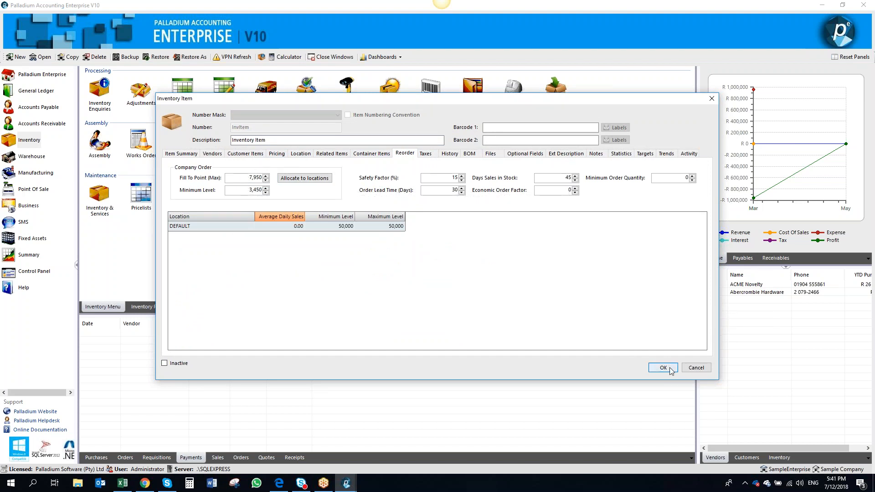
pyautogui.click(562, 191)
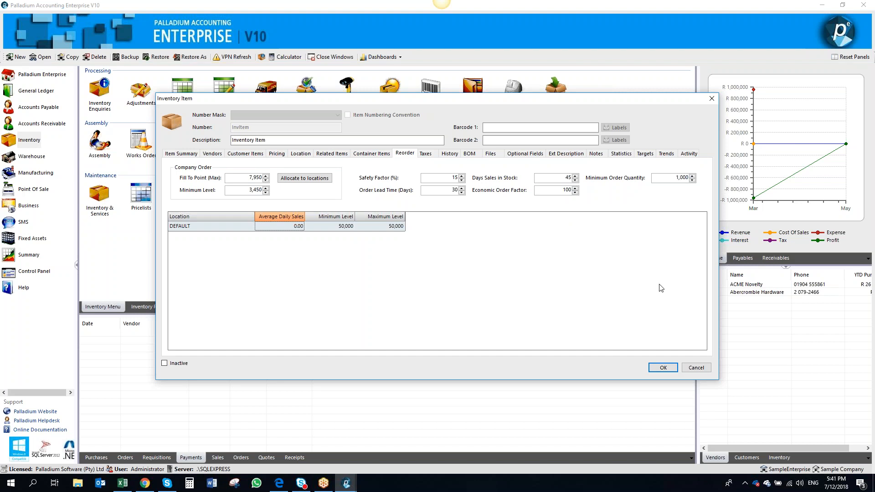
pyautogui.click(666, 366)
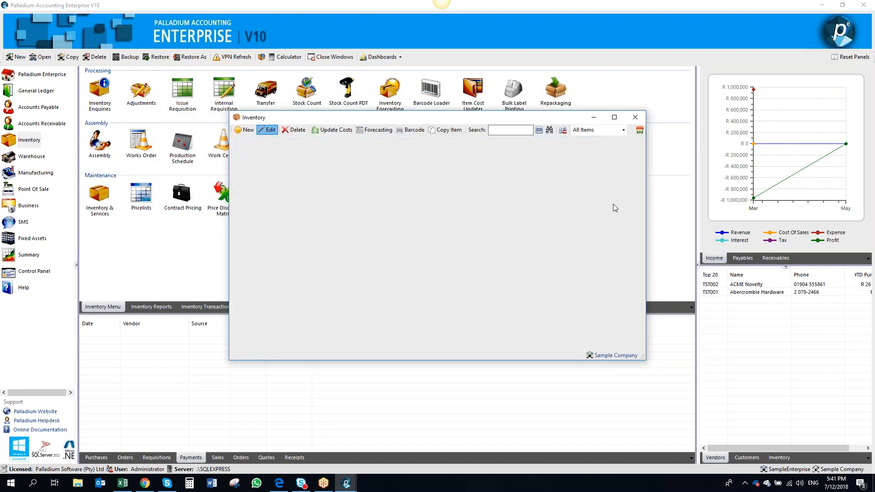
pyautogui.click(636, 118)
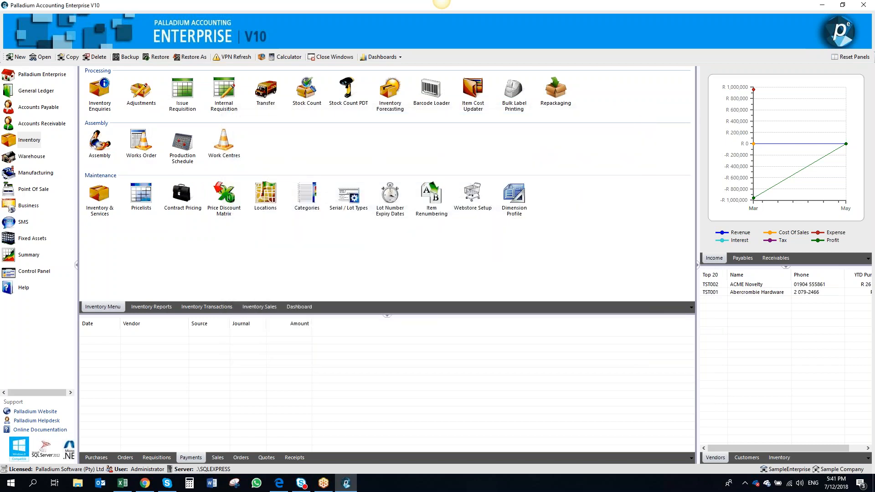
# Open Purchase Reorder from Accounts Payable and load the company's reorder items
pyautogui.click(44, 107)
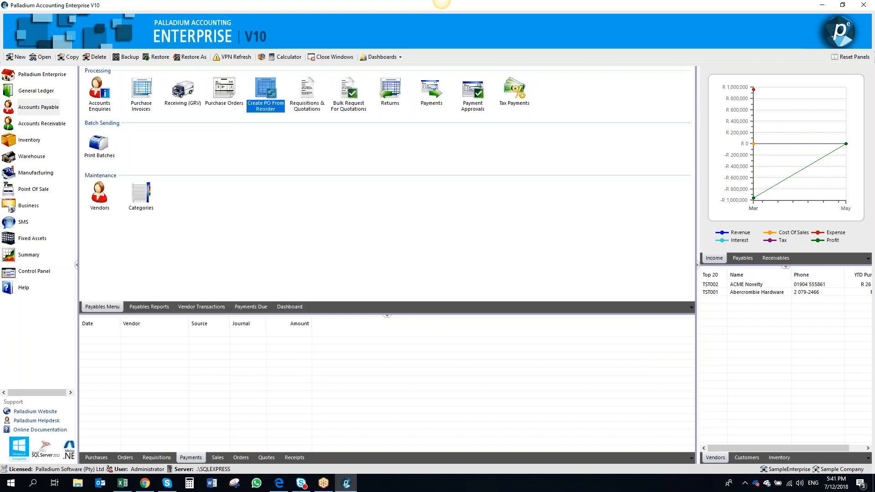
pyautogui.click(266, 93)
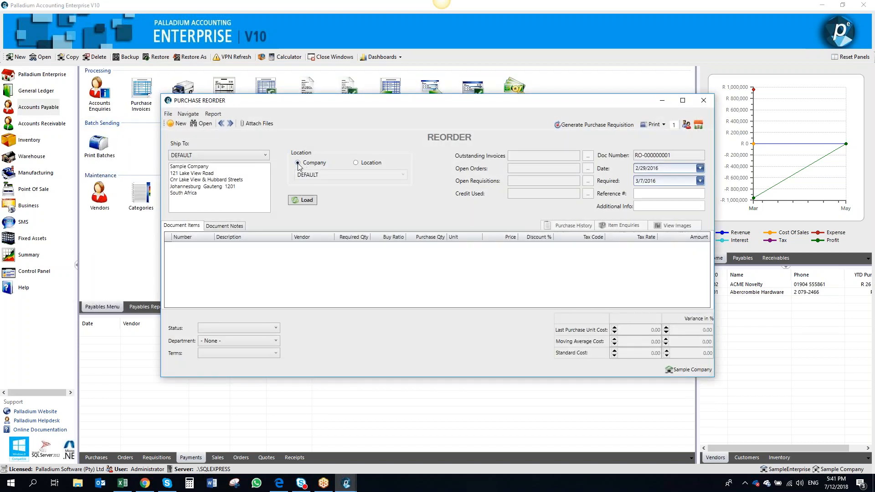
pyautogui.click(304, 201)
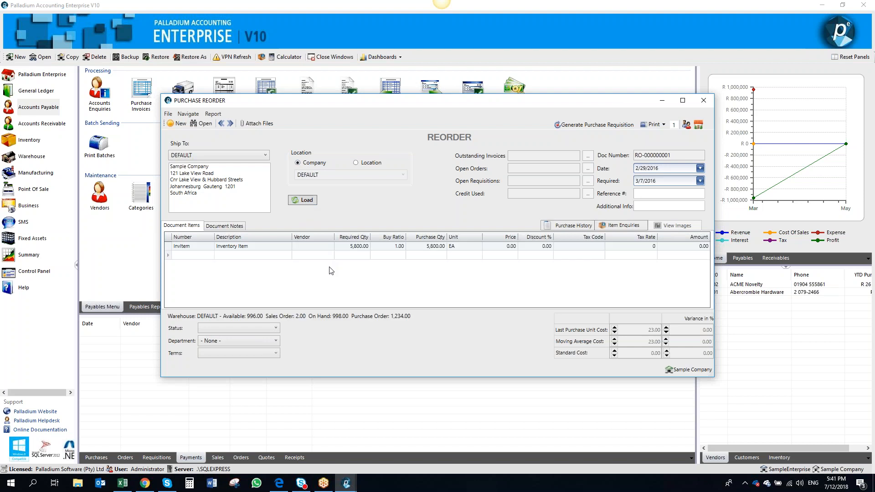
pyautogui.click(349, 248)
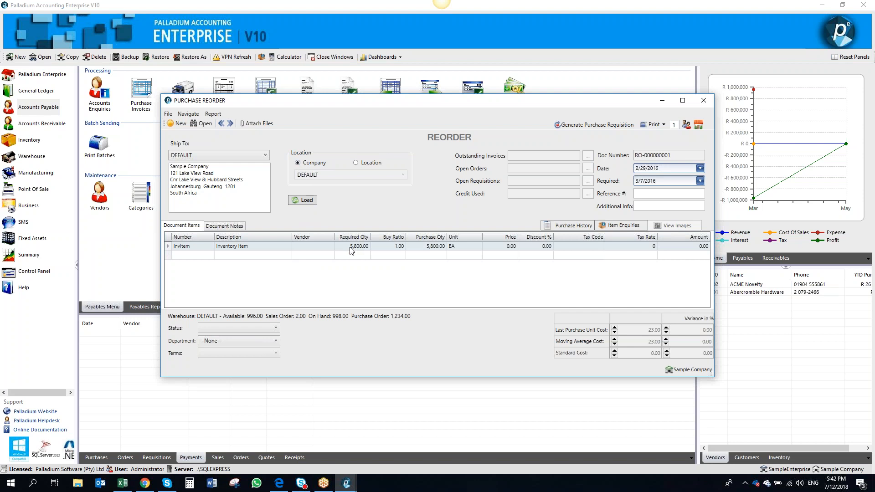
# Open the vendor selection for the InvItem line and add Abercrombie Hardware as a new vendor
pyautogui.click(506, 246)
pyautogui.press('Tab')
pyautogui.click(315, 248)
pyautogui.click(331, 246)
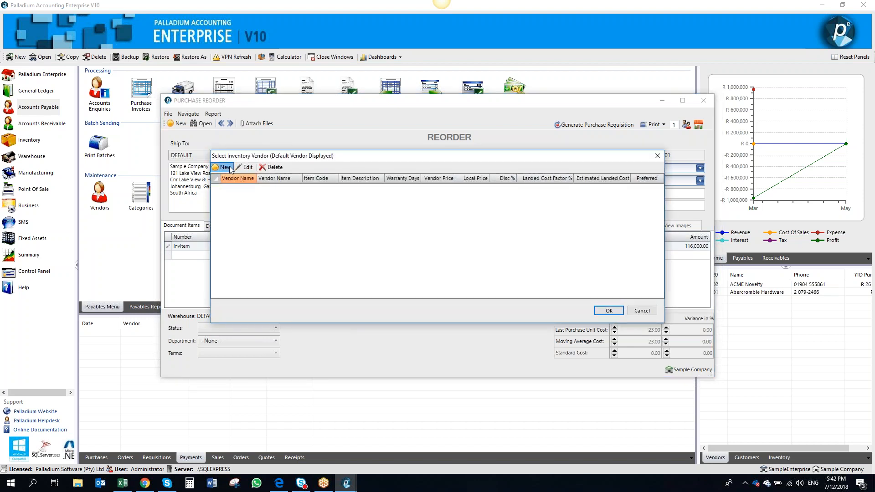
pyautogui.click(225, 167)
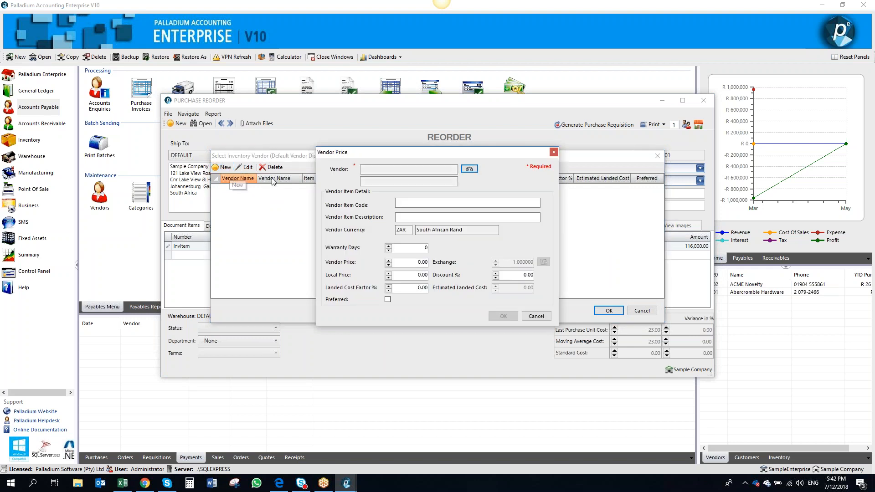
pyautogui.click(476, 167)
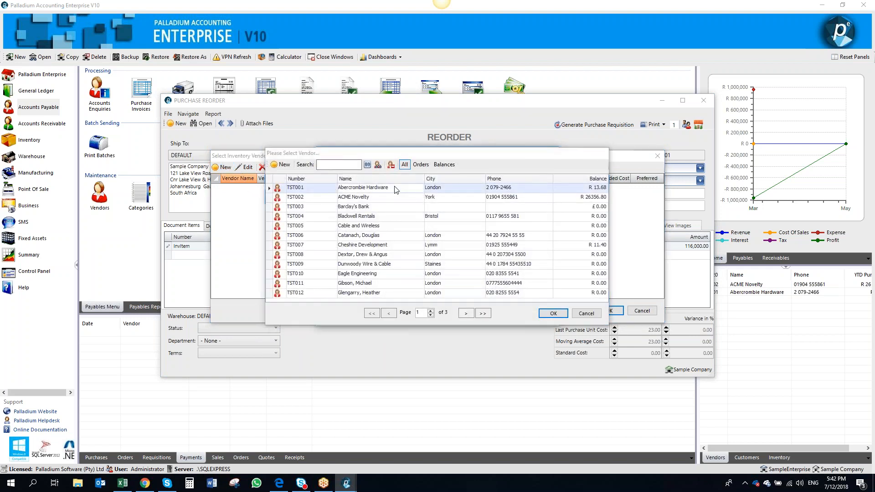
pyautogui.doubleClick(395, 189)
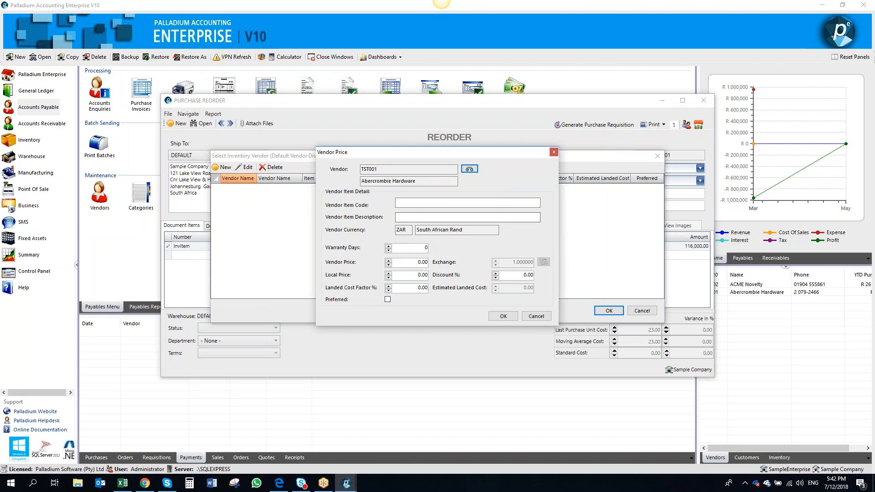
# Enter vendor item code and description "vend" and vendor price 200, then assign this vendor to the InvItem line
pyautogui.click(425, 201)
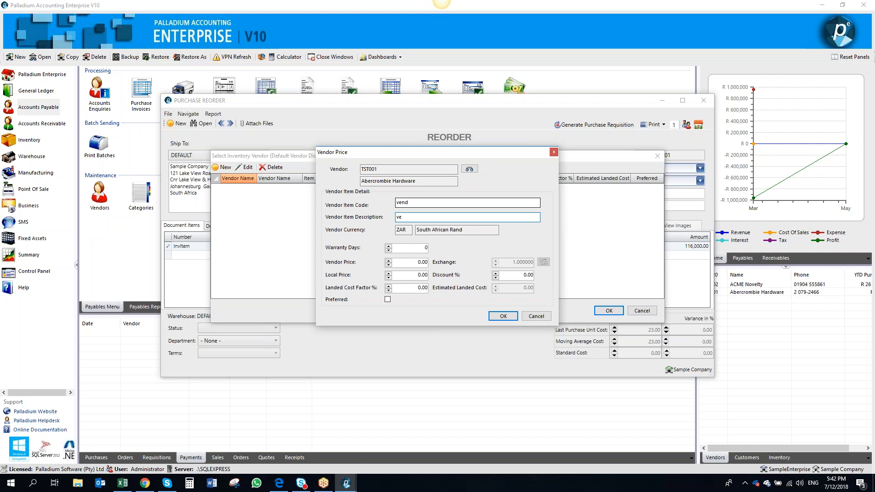
pyautogui.click(406, 262)
pyautogui.write('200')
pyautogui.press('Tab')
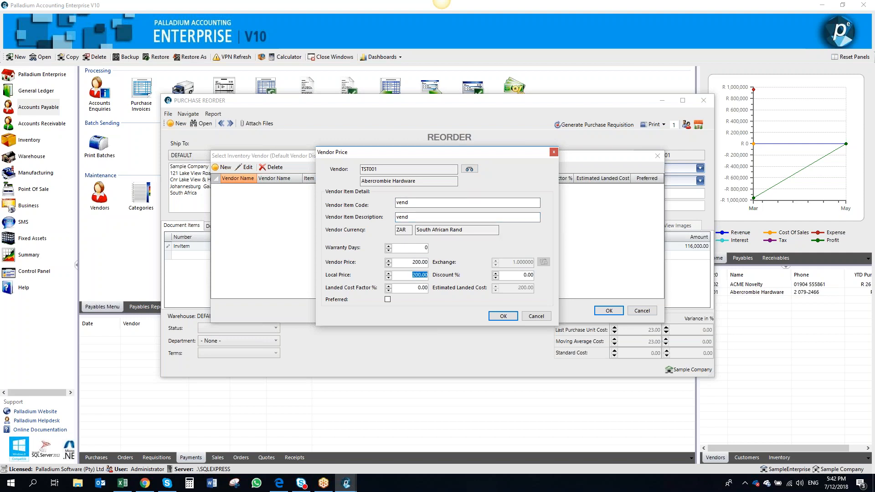
pyautogui.click(503, 316)
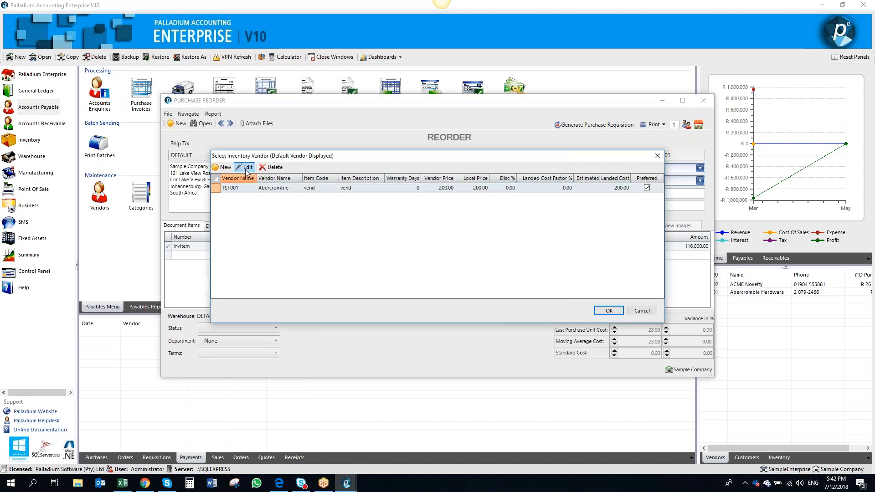
pyautogui.click(597, 311)
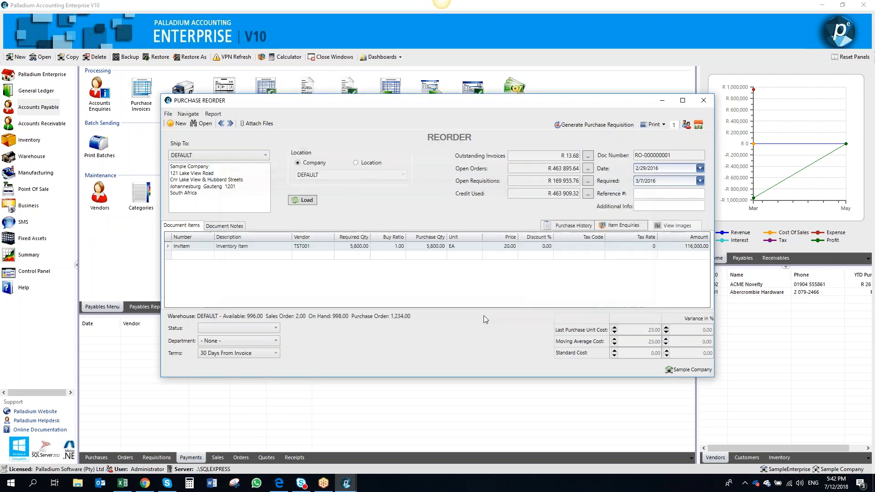
# Reopen the vendor selection for the InvItem line to review it, then close it
pyautogui.click(317, 247)
pyautogui.click(330, 246)
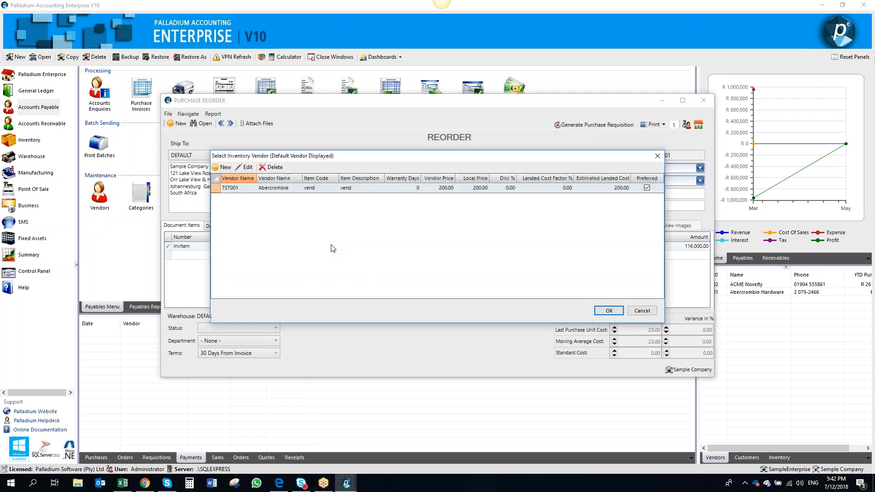
pyautogui.click(658, 156)
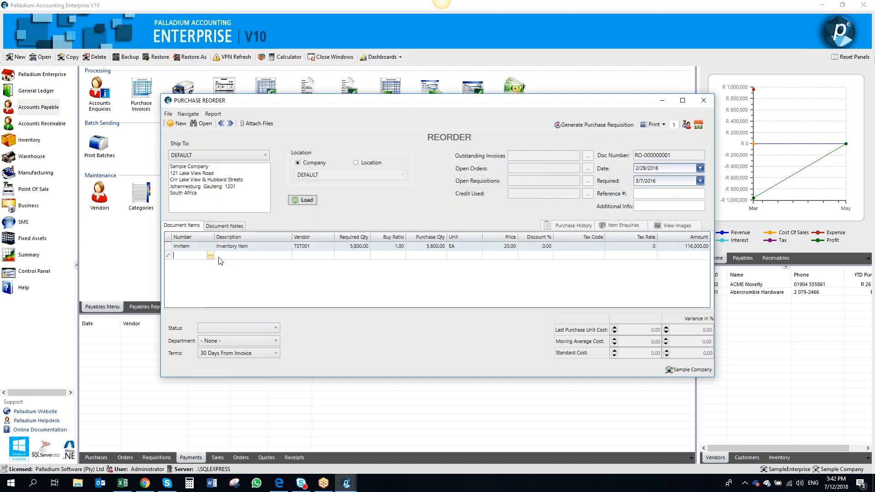
# Add a second reorder line for item S2015 Service Call
pyautogui.click(211, 256)
pyautogui.click(211, 258)
pyautogui.doubleClick(282, 172)
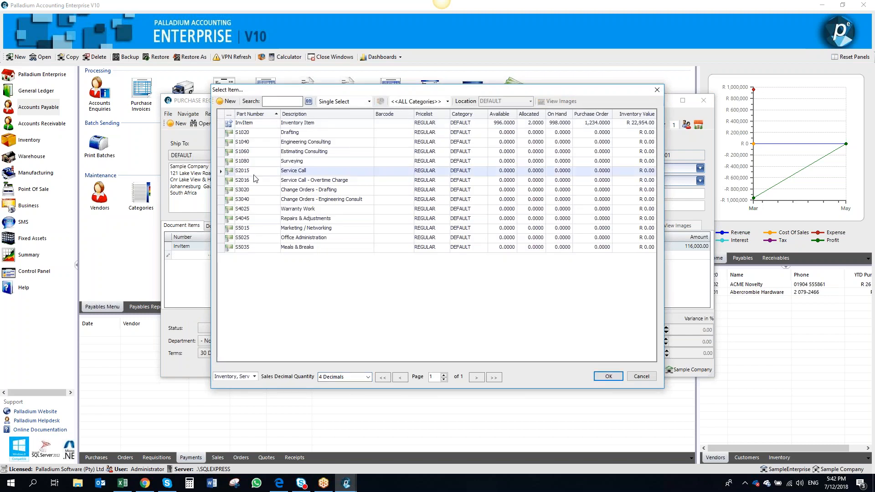
# Open the vendor selection for the S2015 line and add Cable and Wireless as a new vendor
pyautogui.click(293, 255)
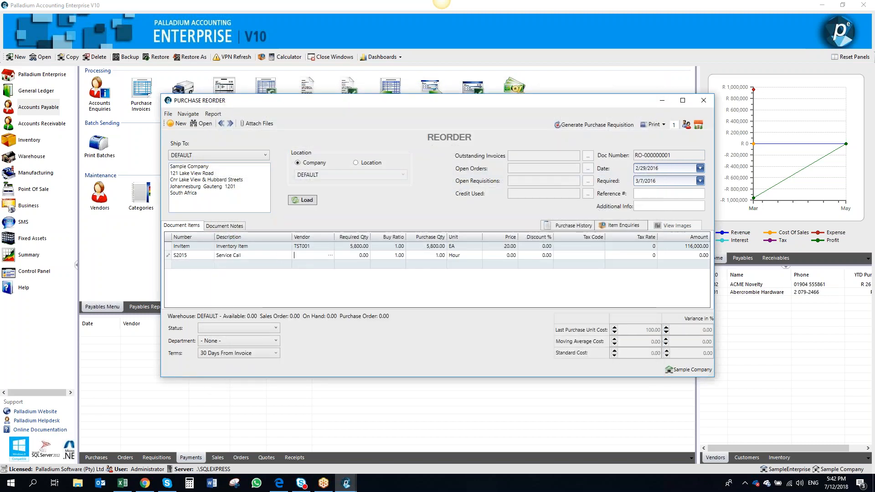
pyautogui.click(331, 256)
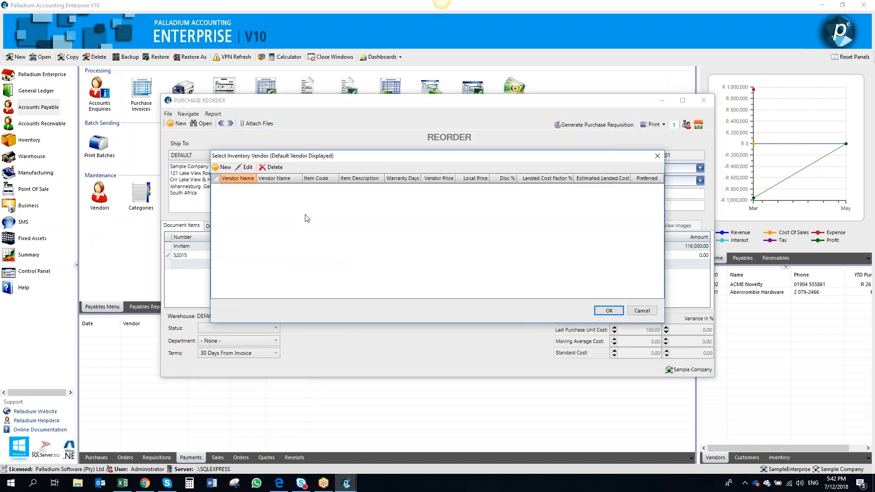
pyautogui.click(223, 168)
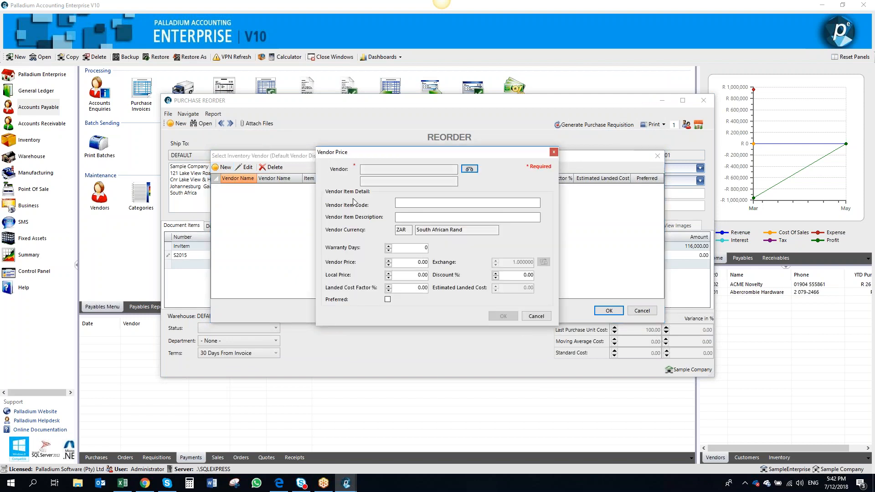
pyautogui.click(469, 169)
pyautogui.doubleClick(444, 226)
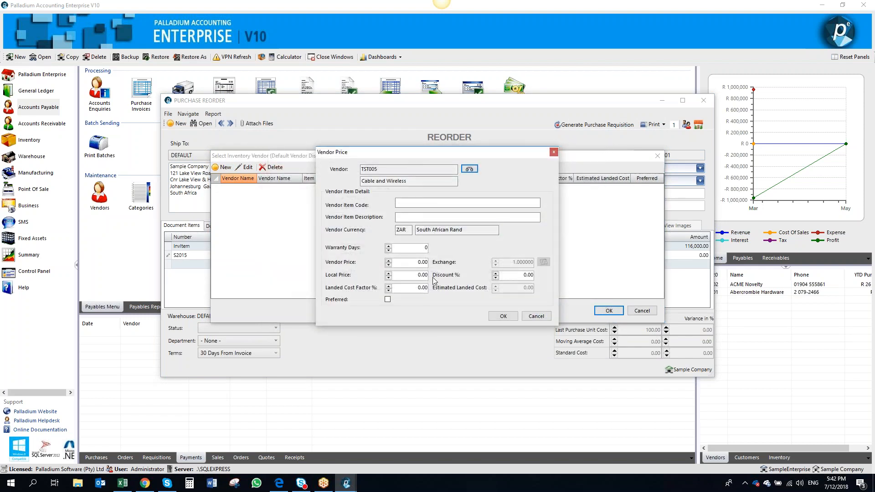
# Set Cable and Wireless's vendor price to 200 and assign it to the S2015 line
pyautogui.click(405, 264)
pyautogui.write('200')
pyautogui.press('Tab')
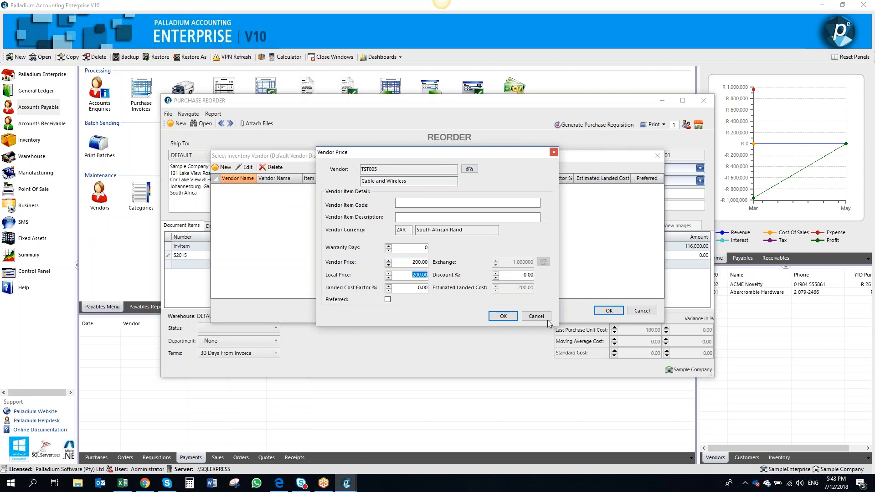
pyautogui.click(511, 319)
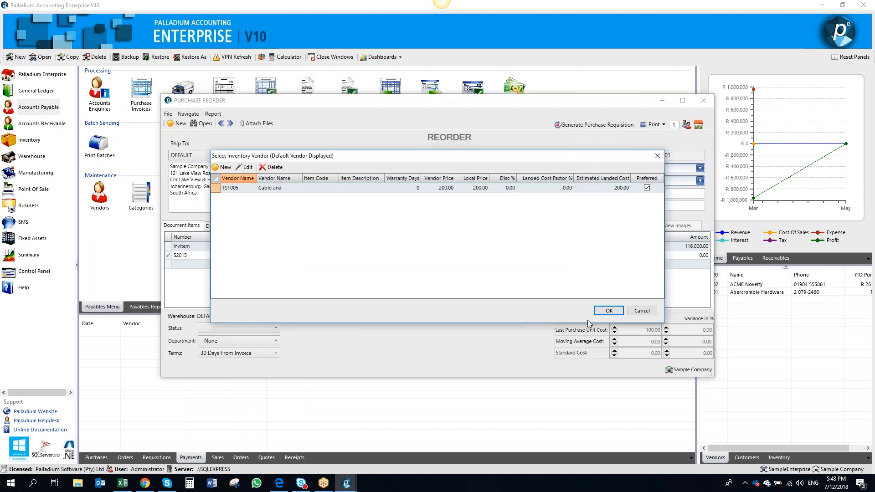
pyautogui.click(606, 313)
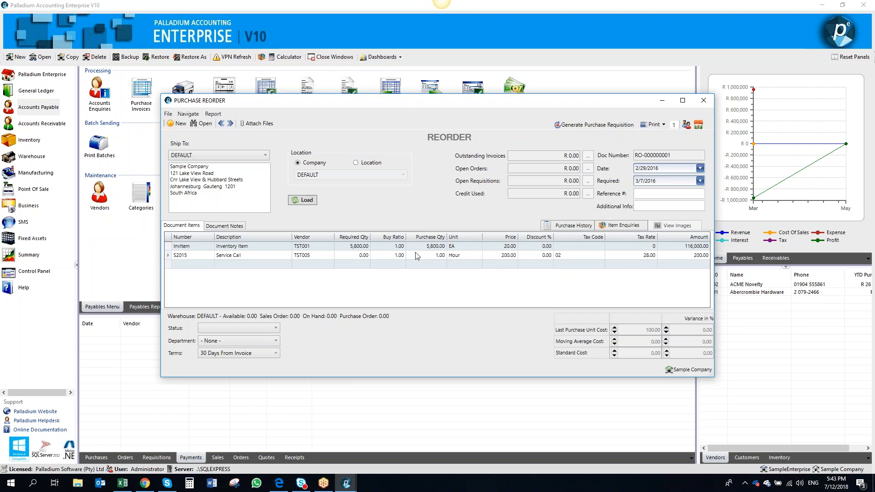
# Select the InvItem line and view its purchase history
pyautogui.click(600, 250)
pyautogui.doubleClick(437, 210)
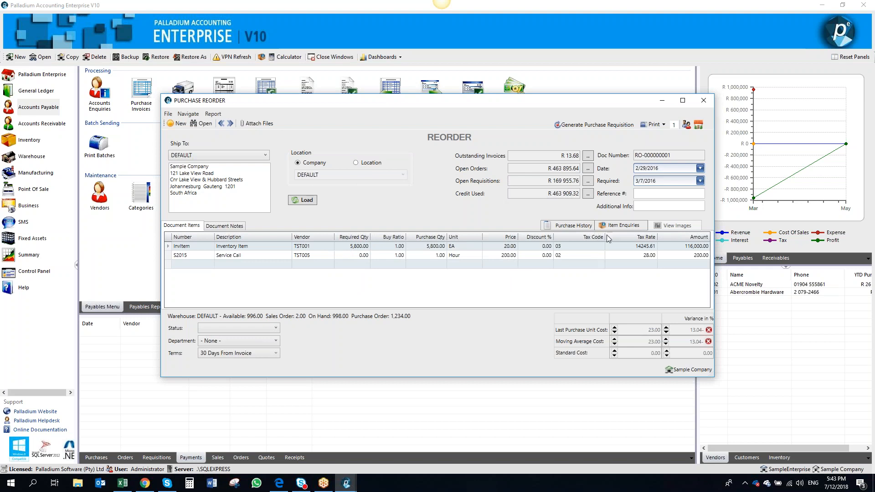
pyautogui.click(295, 246)
pyautogui.click(572, 226)
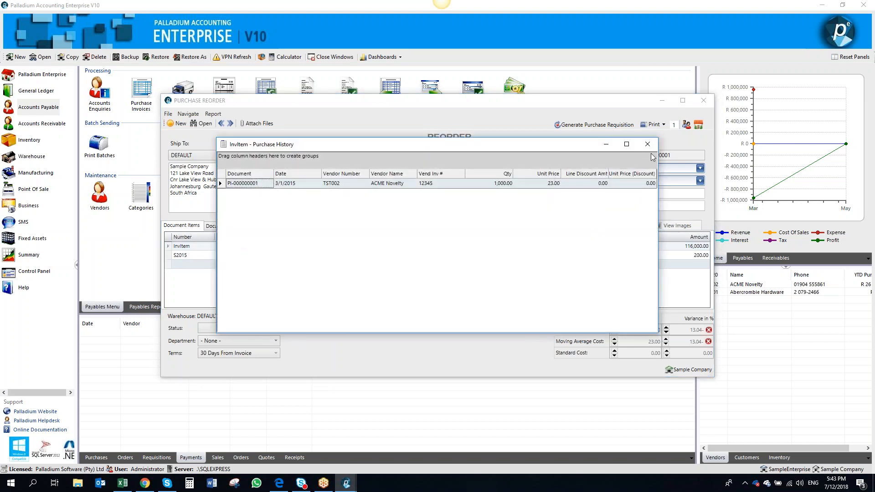
# Close the purchase history and review the open orders for the InvItem line's vendor
pyautogui.click(647, 144)
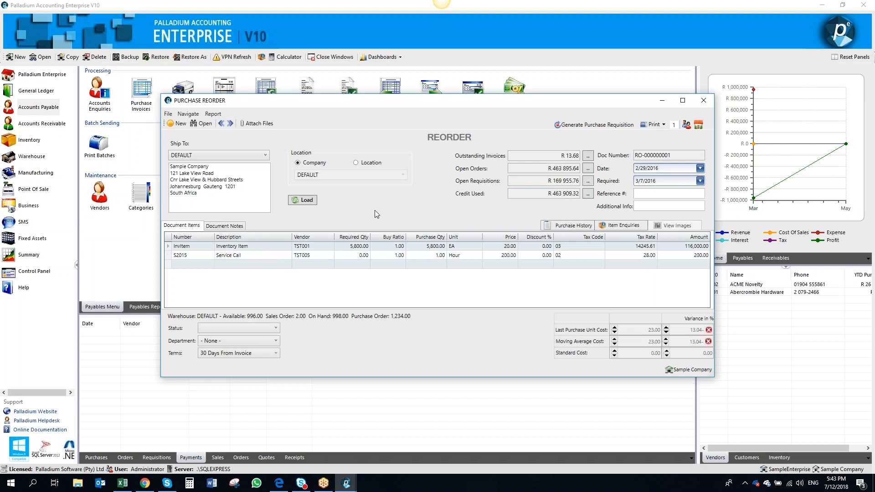
pyautogui.click(587, 168)
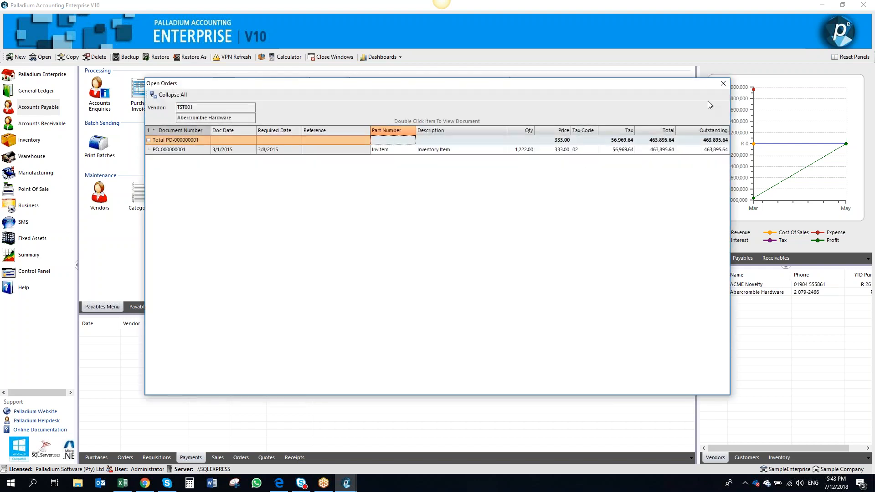
pyautogui.click(723, 83)
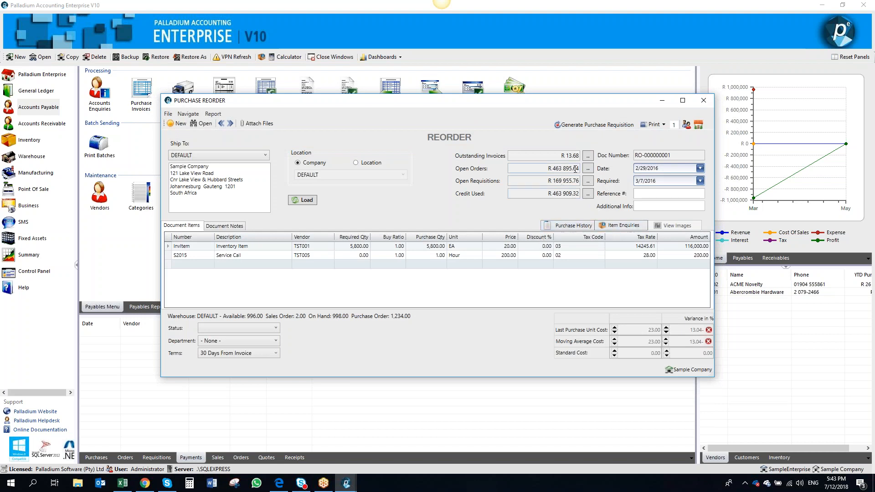
# Generate purchase requisitions from the reorder and record both the Cable and Wireless and Abercrombie Hardware requisitions
pyautogui.click(593, 125)
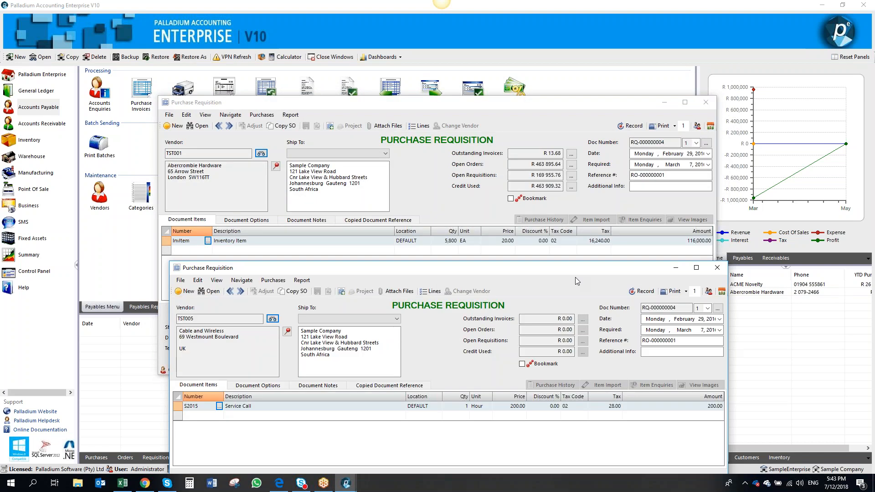
pyautogui.click(433, 345)
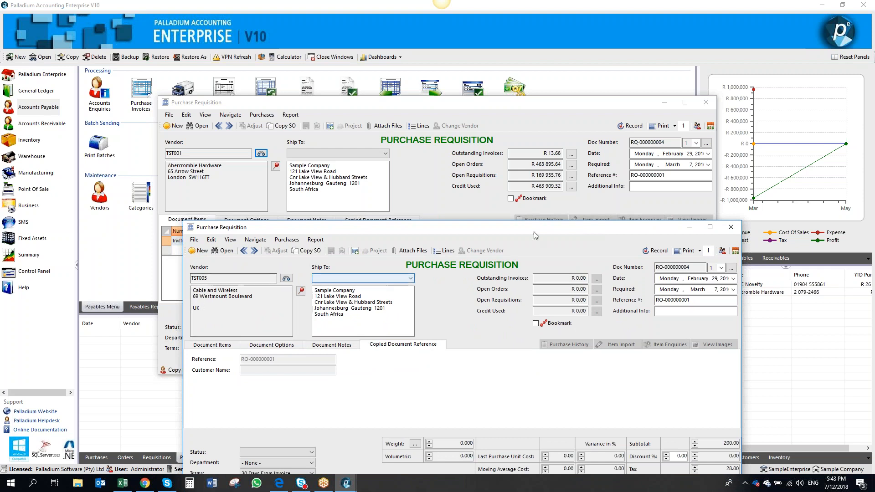
pyautogui.click(658, 251)
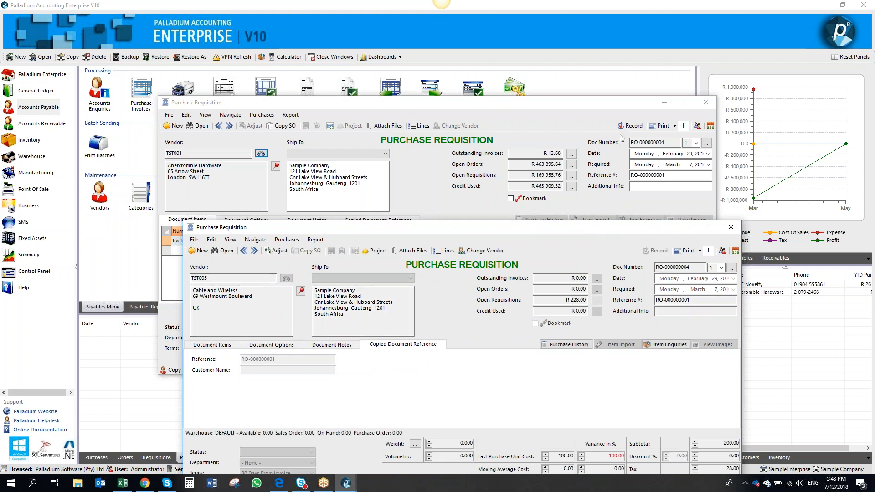
pyautogui.click(628, 128)
pyautogui.click(631, 127)
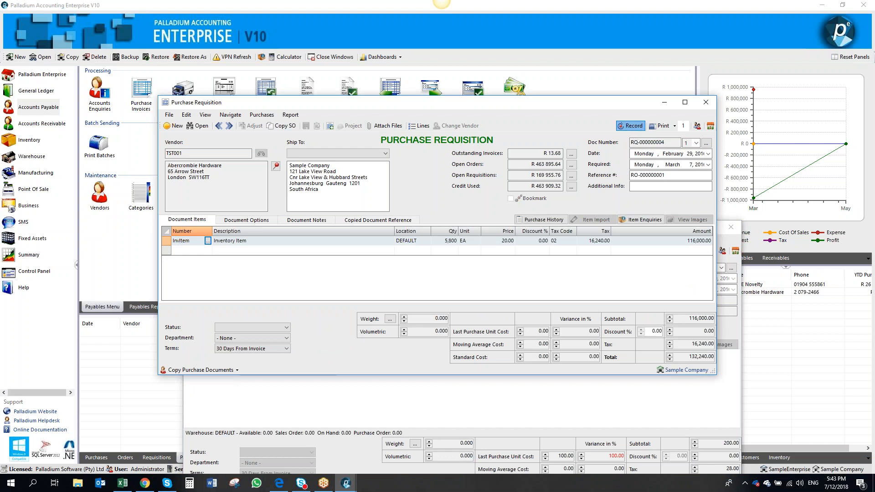
pyautogui.click(710, 103)
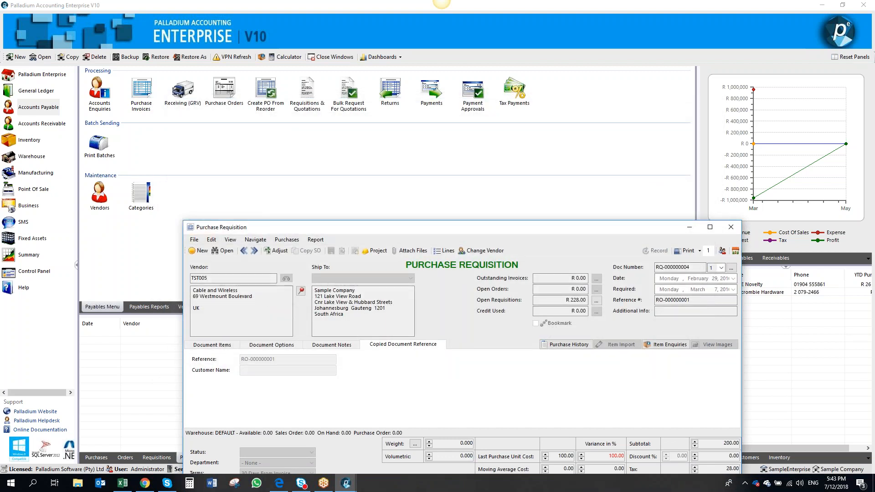
pyautogui.click(730, 227)
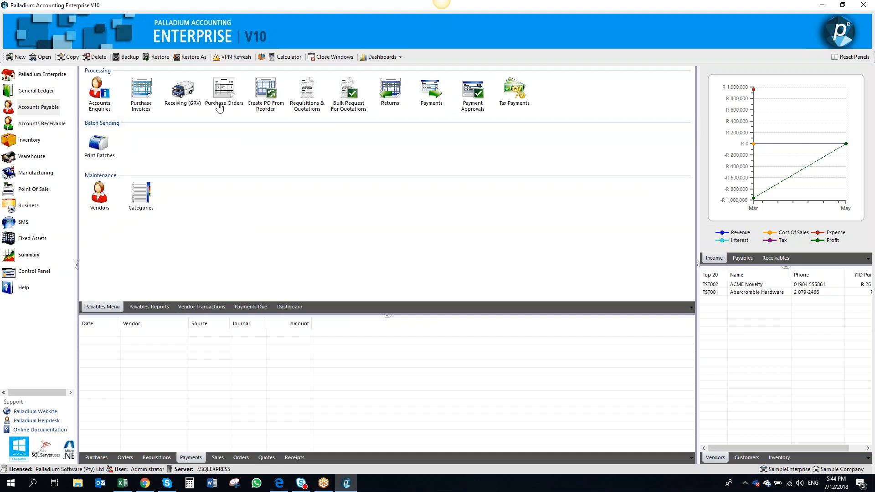
# Open the Abercrombie Hardware requisition in Requisitions & Quotations, adjust it, bookmark it and record it
pyautogui.click(312, 100)
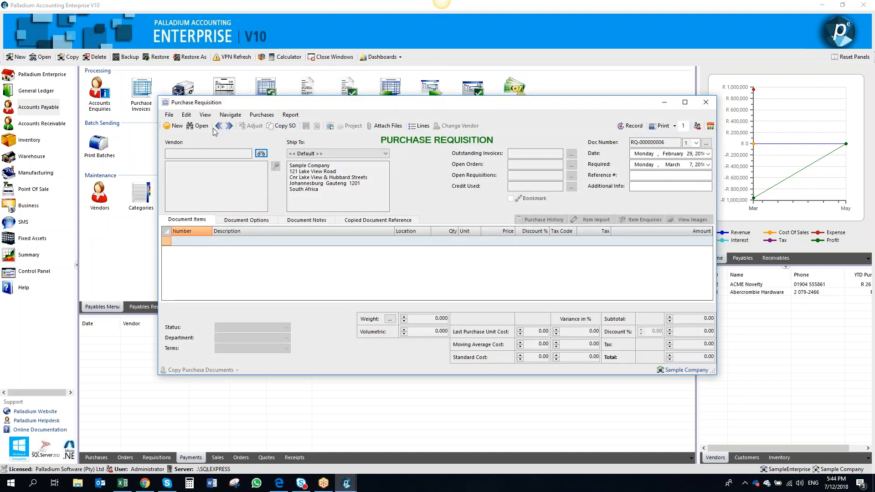
pyautogui.click(218, 127)
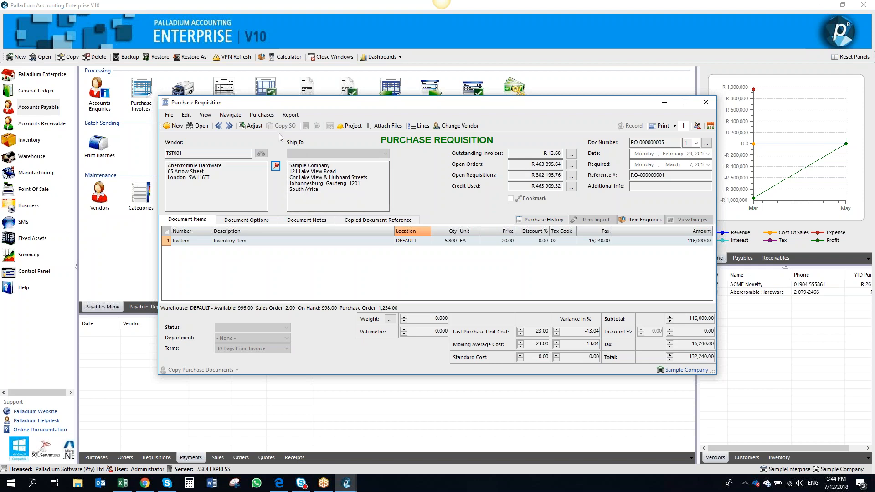
pyautogui.click(255, 126)
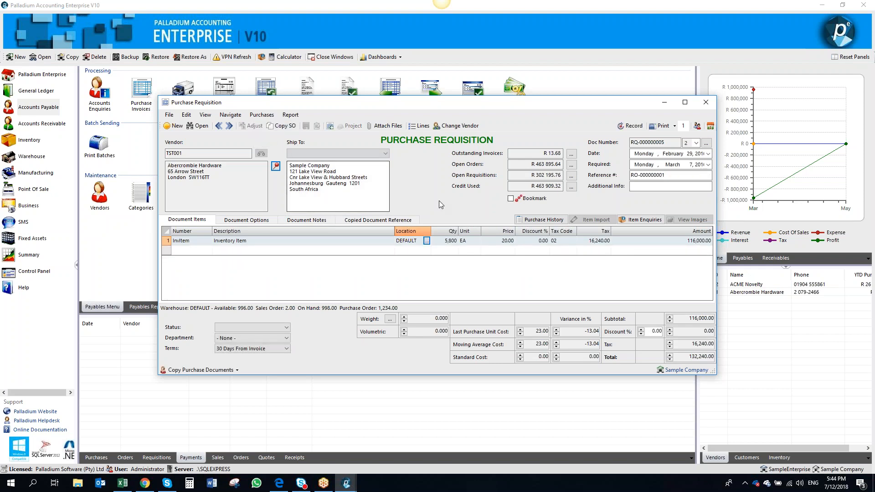
pyautogui.click(510, 198)
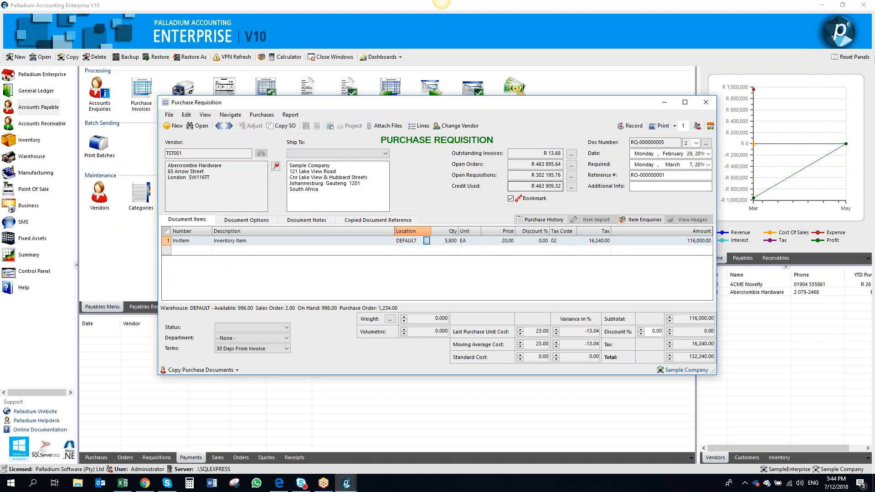
pyautogui.click(631, 126)
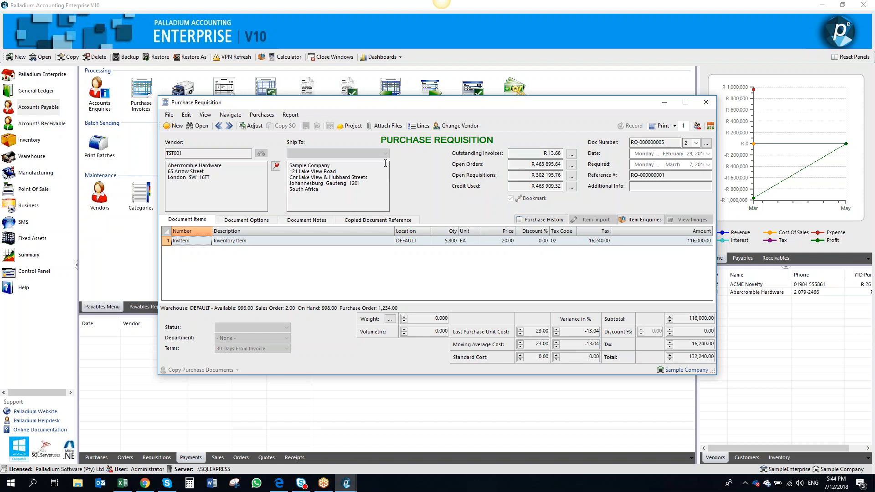
# Browse the open requisitions list filtered to bookmarked documents only
pyautogui.click(199, 126)
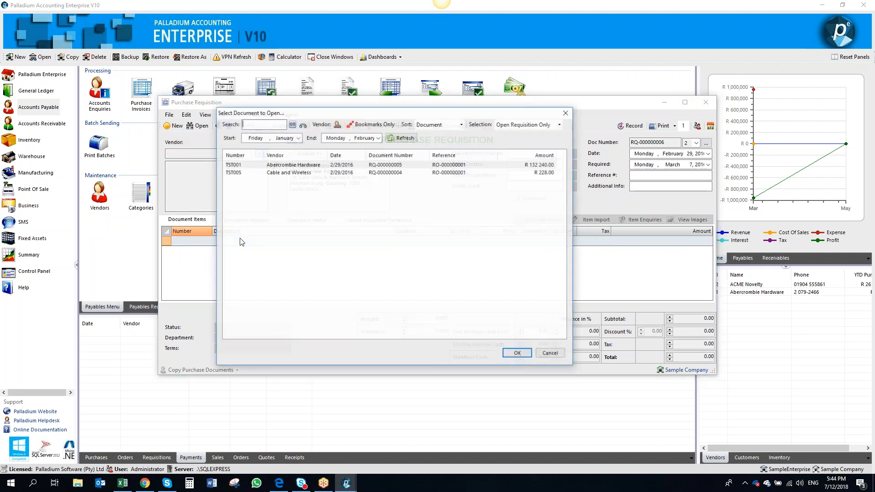
pyautogui.click(367, 124)
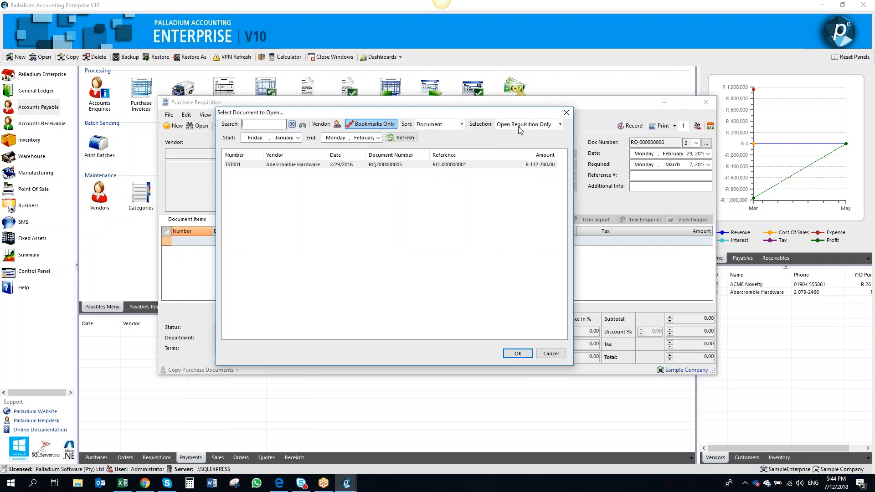
pyautogui.click(566, 114)
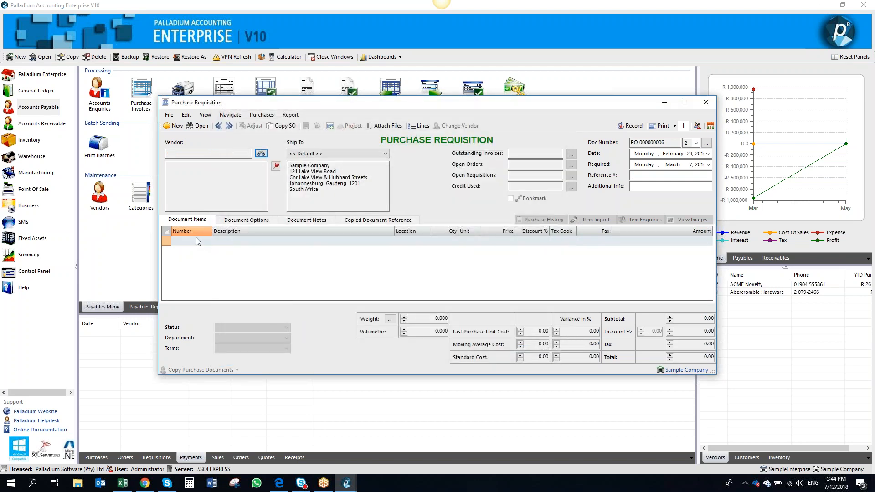
# Start a new purchase requisition for vendor Blackwell Rentals
pyautogui.click(219, 126)
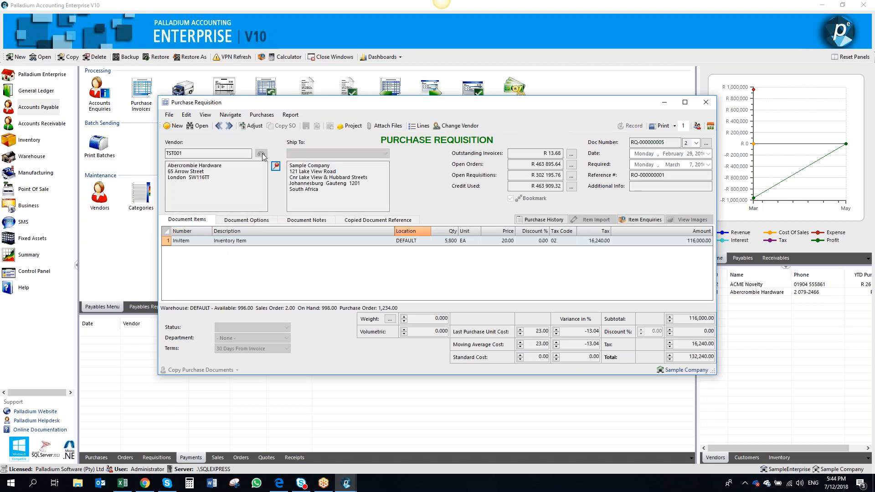
pyautogui.click(177, 126)
pyautogui.click(261, 154)
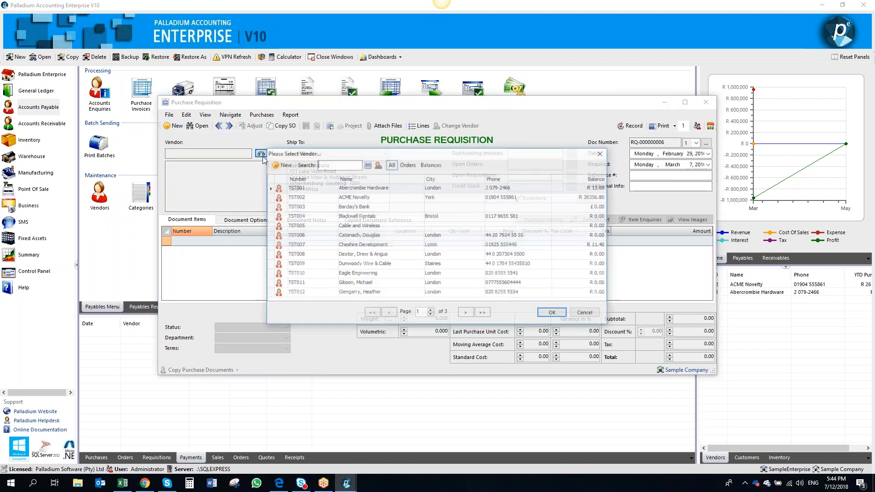
pyautogui.doubleClick(365, 173)
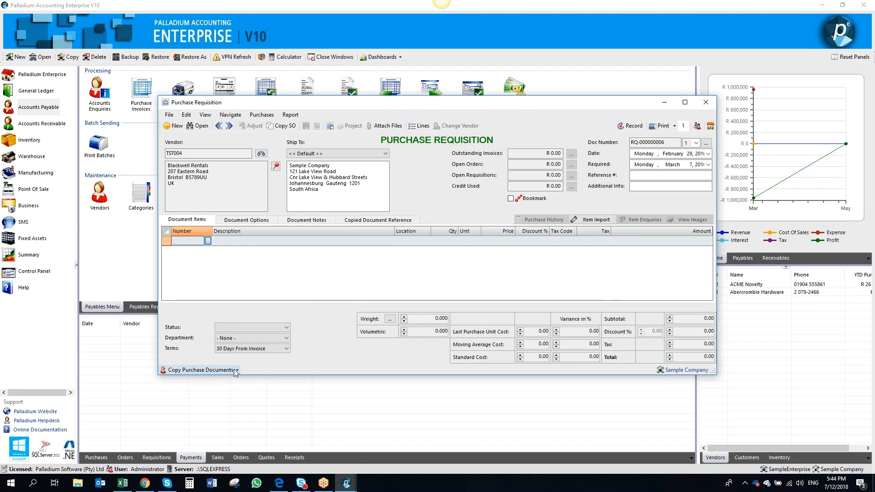
# Browse the bookmarked documents available to copy, filtered to Sales (Only), and close the requisition
pyautogui.click(233, 371)
pyautogui.click(225, 360)
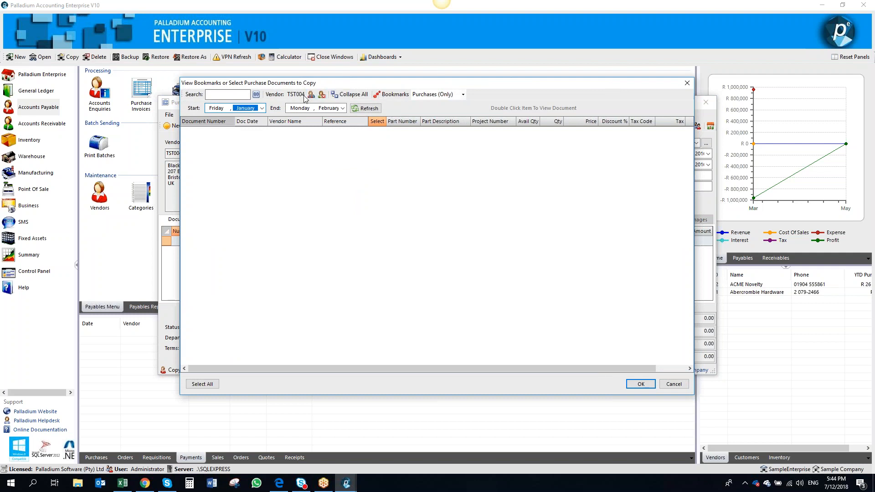
pyautogui.click(456, 94)
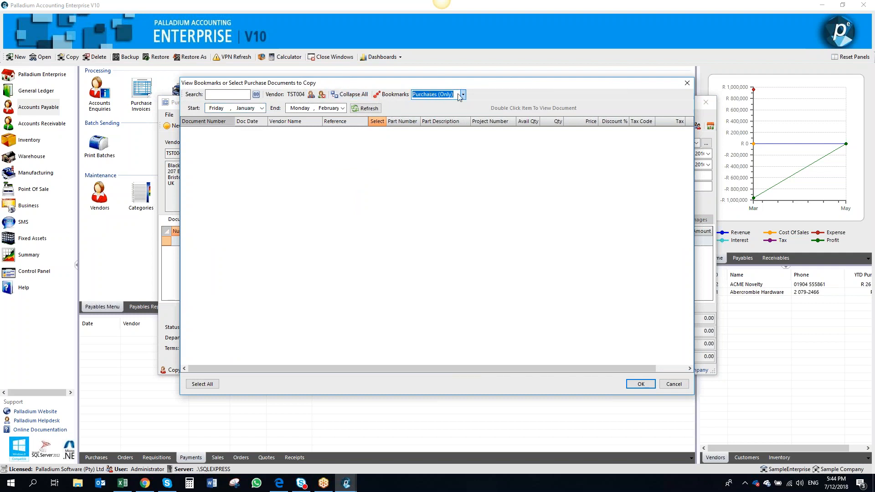
pyautogui.click(463, 95)
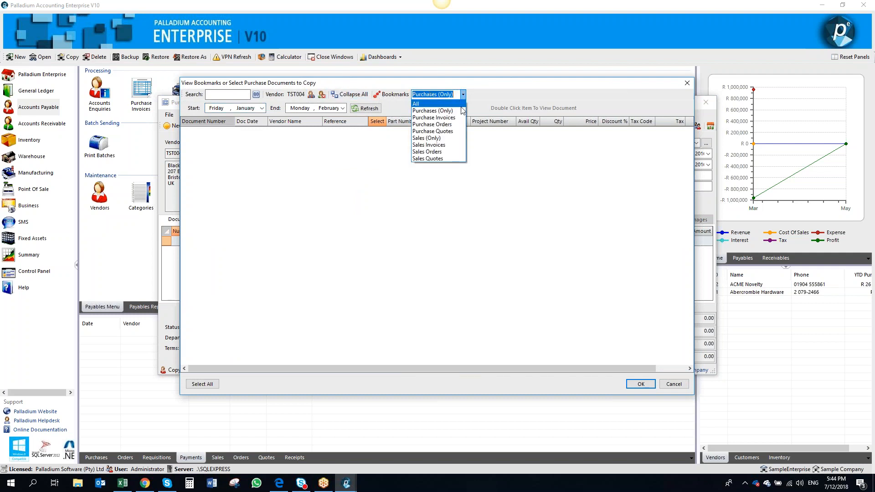
pyautogui.click(452, 139)
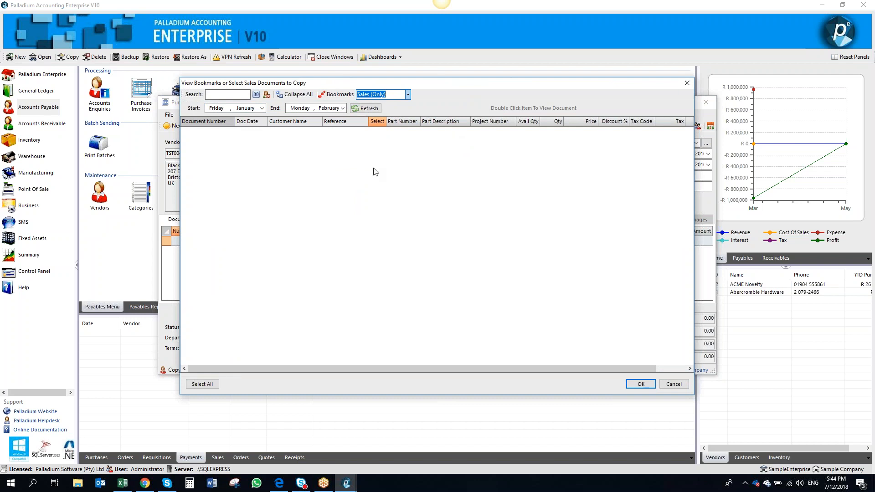
pyautogui.click(687, 82)
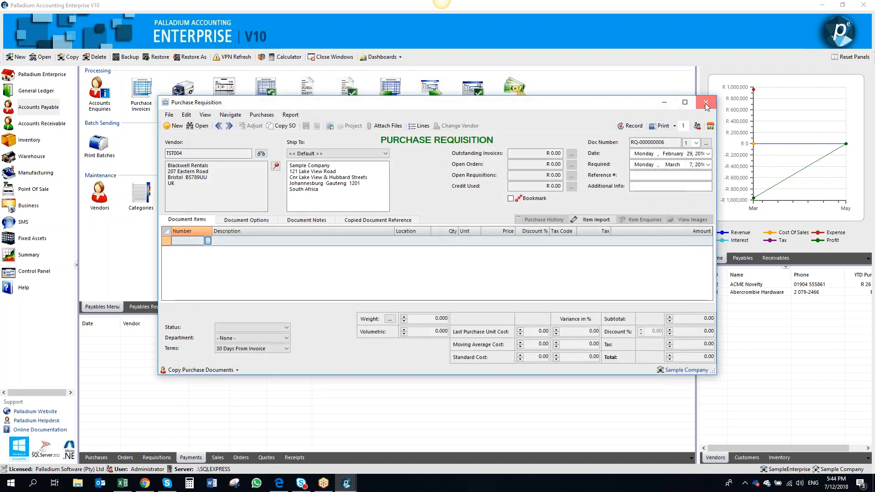
pyautogui.click(705, 104)
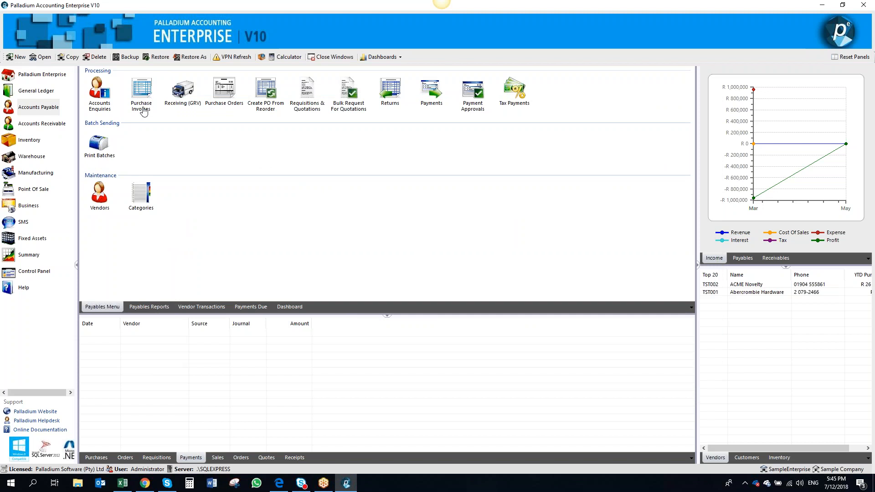
# Create a new system user with user name Admin and full name admin user
pyautogui.click(36, 272)
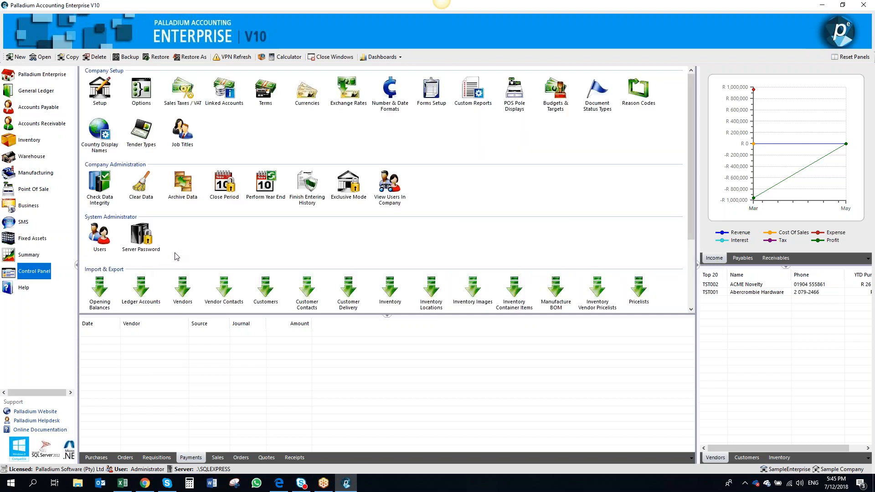
pyautogui.click(103, 246)
pyautogui.click(345, 165)
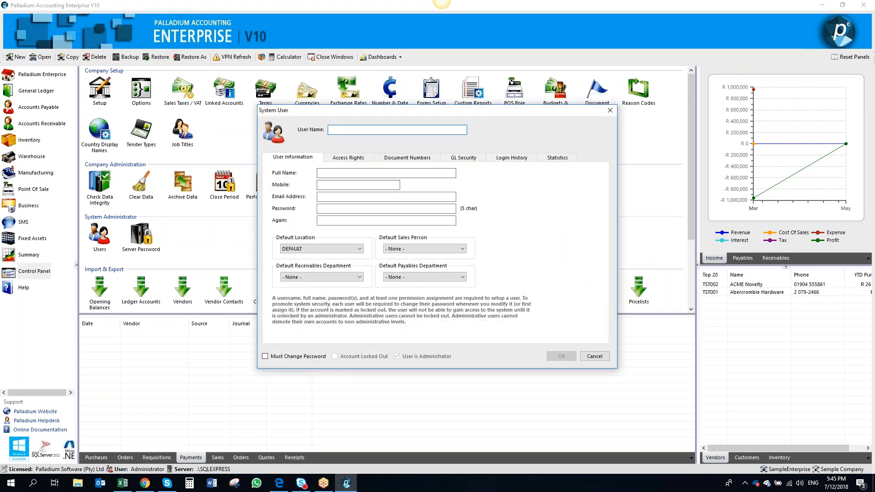
pyautogui.write('Admin')
pyautogui.press('Tab')
pyautogui.press('Tab')
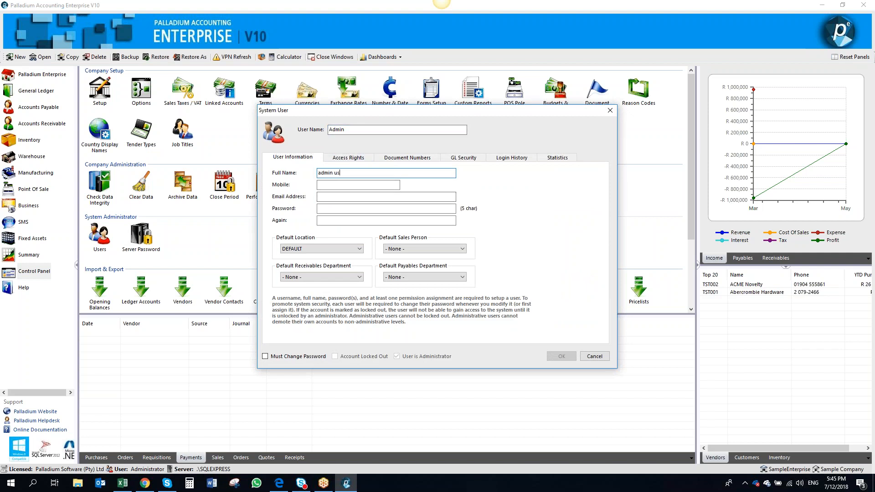
# Enter and confirm the new user's password
pyautogui.click(358, 208)
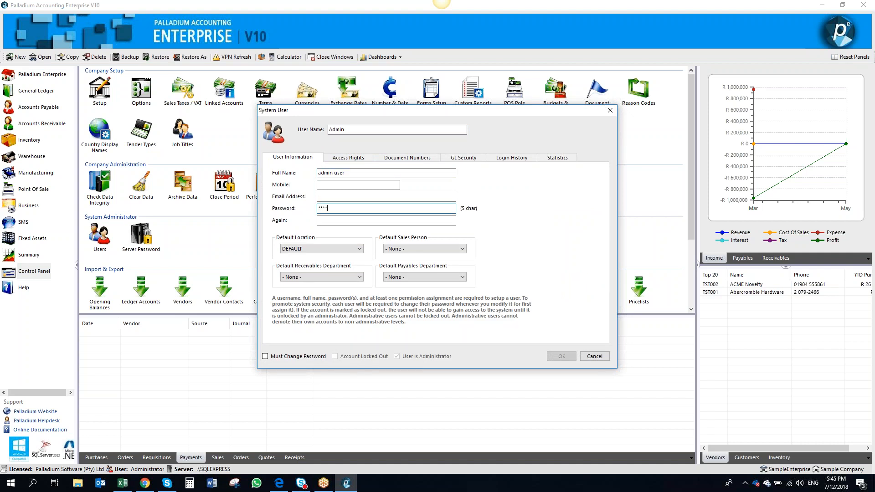
pyautogui.press('Tab')
pyautogui.write('******')
# Keep the default sales person as None and save the Admin user
pyautogui.click(415, 250)
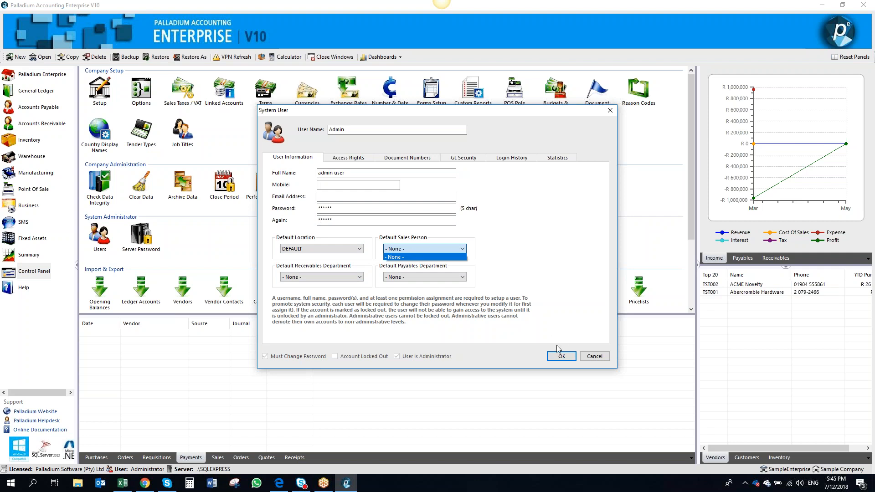
pyautogui.click(570, 294)
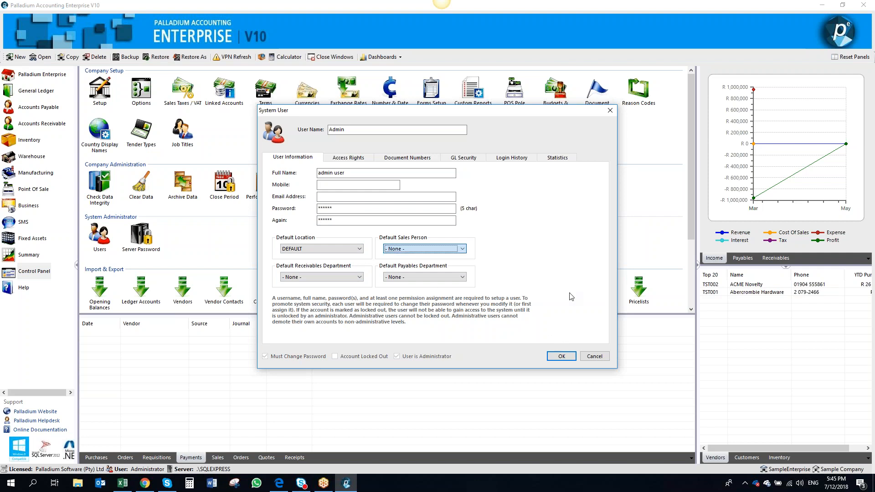
pyautogui.click(561, 356)
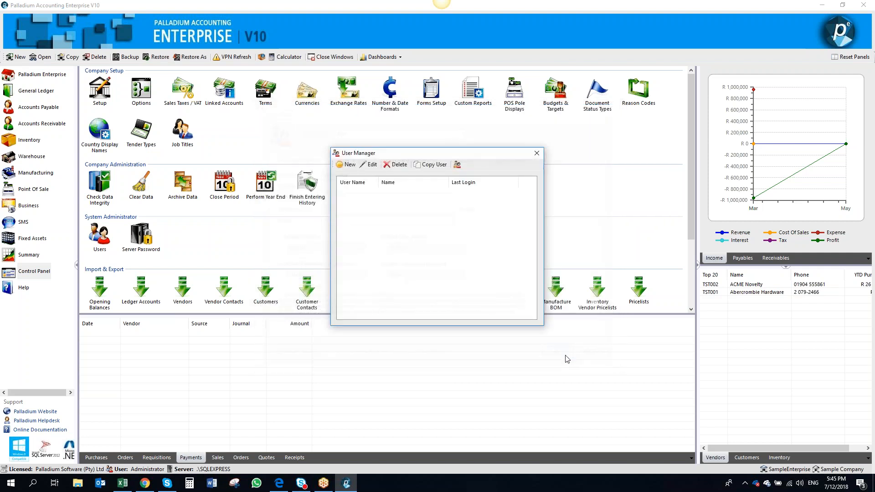
# Create another new system user, entering its user name and letting the full name fill in
pyautogui.click(351, 168)
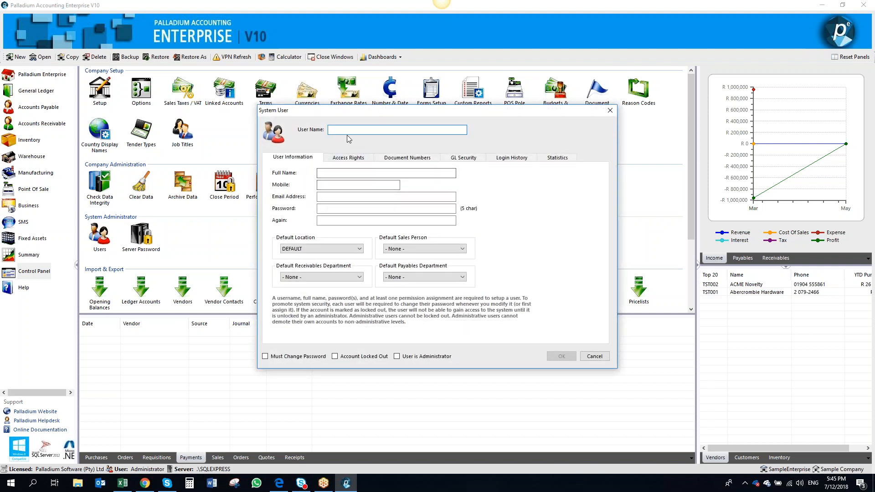
pyautogui.write('abe')
pyautogui.press('Tab')
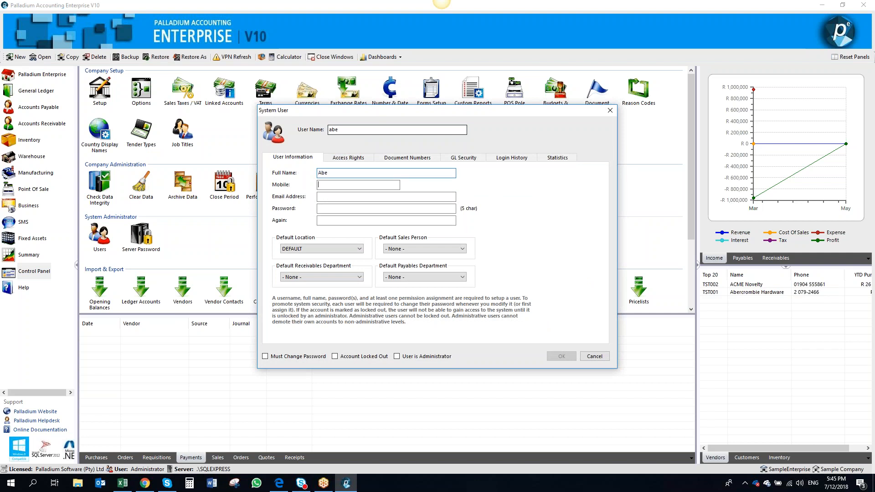
pyautogui.press('Tab')
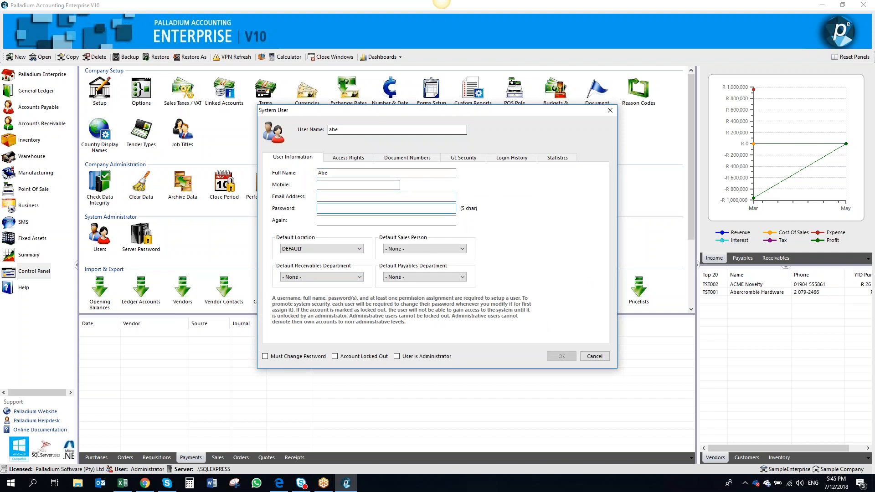
# Enter and confirm the new user's password
pyautogui.write('******')
pyautogui.press('Tab')
pyautogui.write('*')
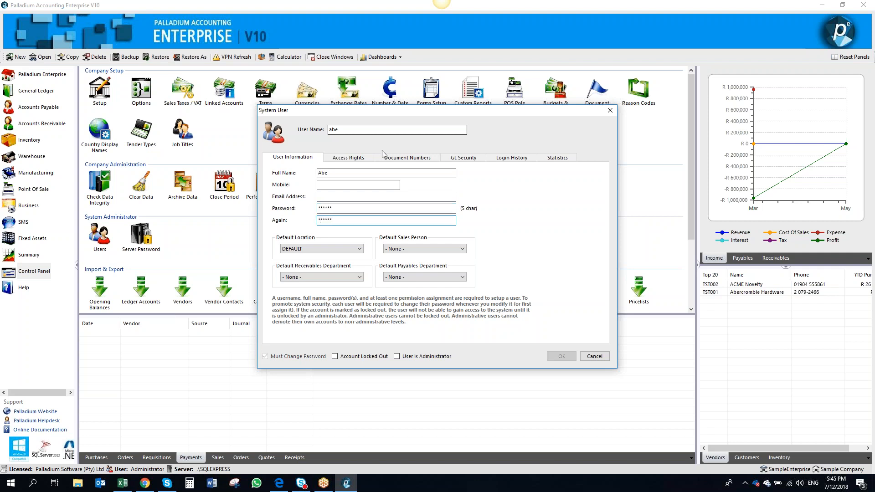
# Mark the new user as an administrator, save it and close the user manager
pyautogui.click(401, 356)
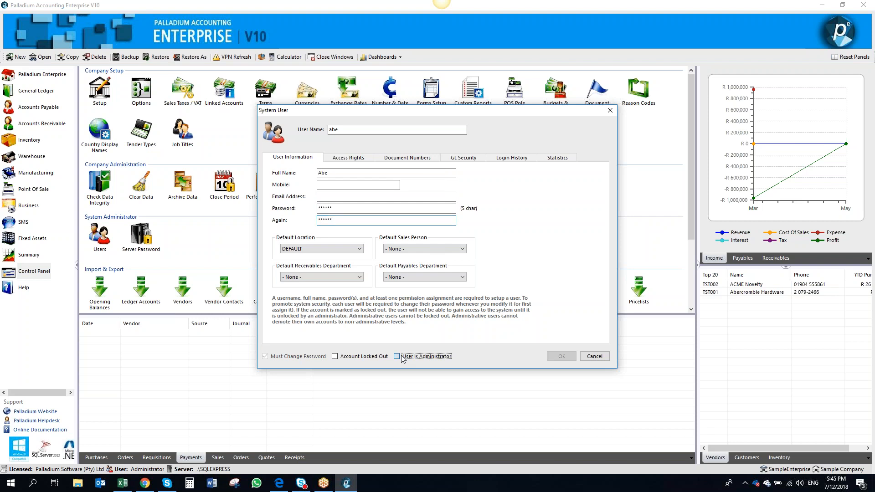
pyautogui.click(558, 357)
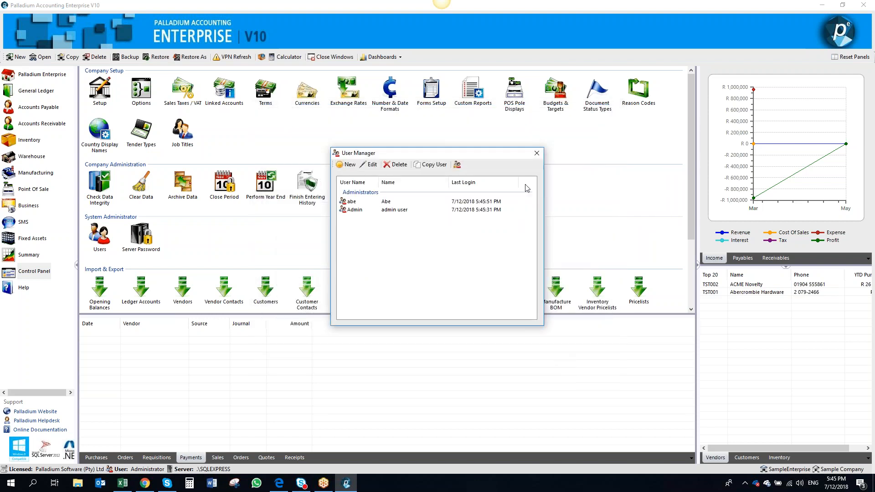
pyautogui.click(540, 156)
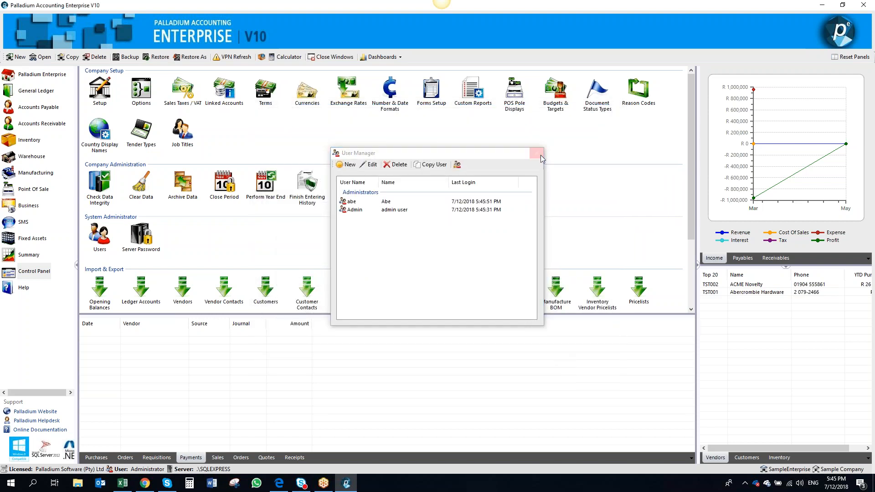
# Open the SampleEnterprise company database
pyautogui.click(40, 57)
pyautogui.click(449, 272)
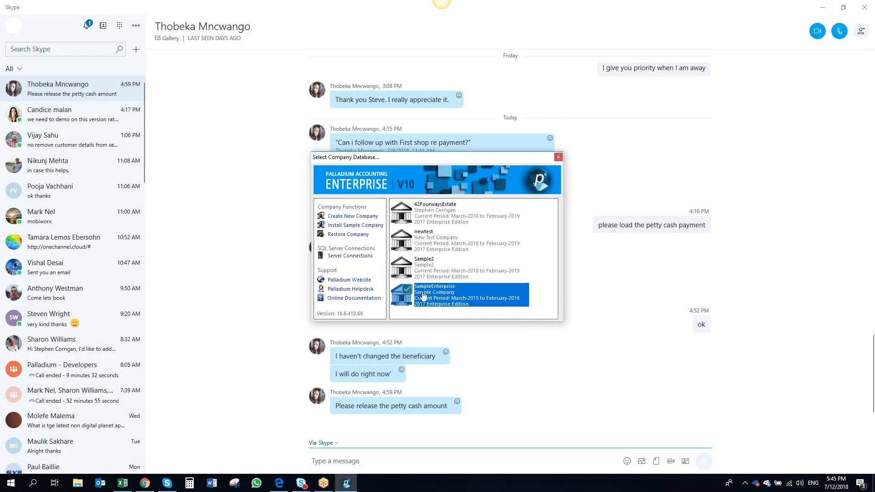
pyautogui.doubleClick(423, 297)
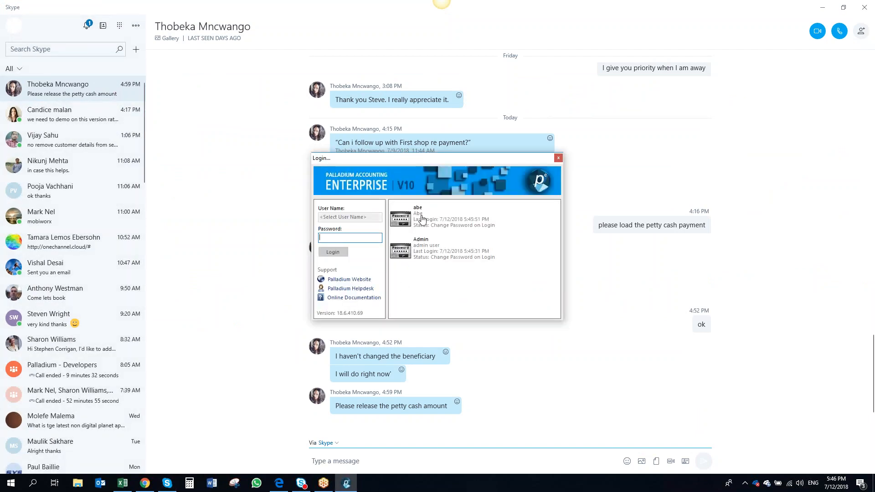
# Log in as the newly created user with its password
pyautogui.click(422, 222)
pyautogui.write('*')
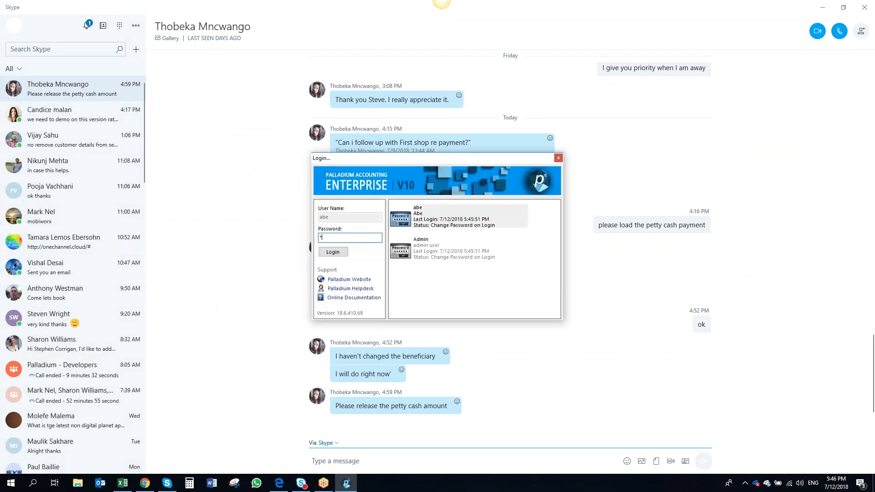
pyautogui.press('Return')
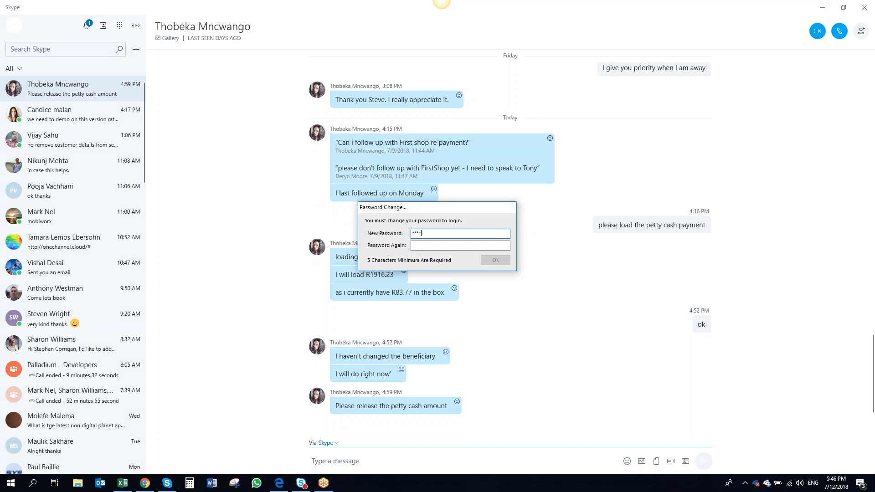
# Enter and confirm a new password for the user to complete the login
pyautogui.press('Tab')
pyautogui.write('*****')
pyautogui.press('Return')
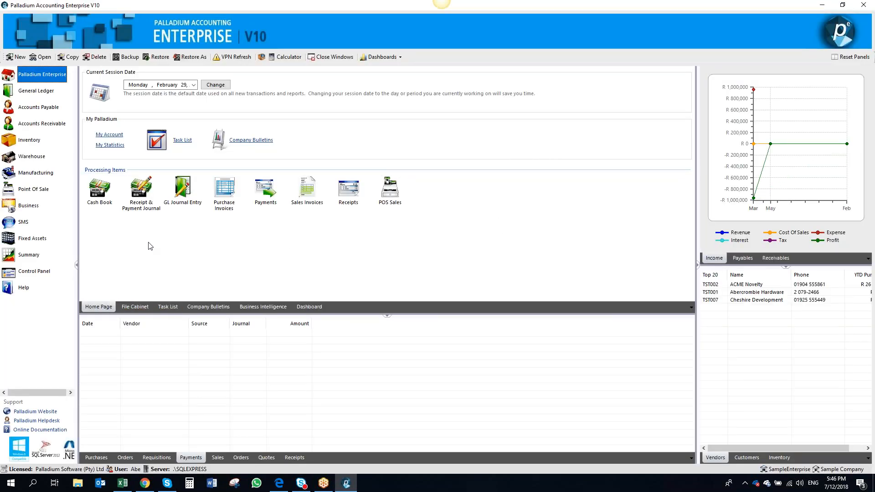
# Enable purchase order approvals in the company's payables options and save the options
pyautogui.click(29, 272)
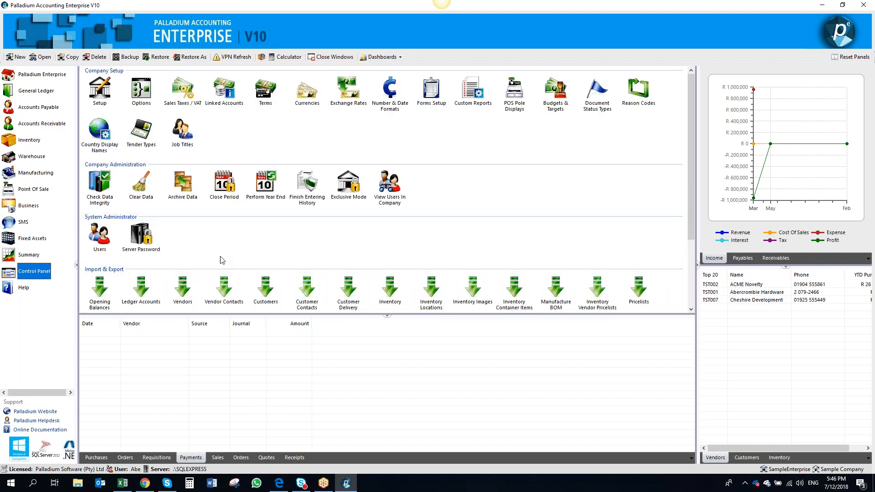
pyautogui.click(142, 101)
pyautogui.doubleClick(140, 94)
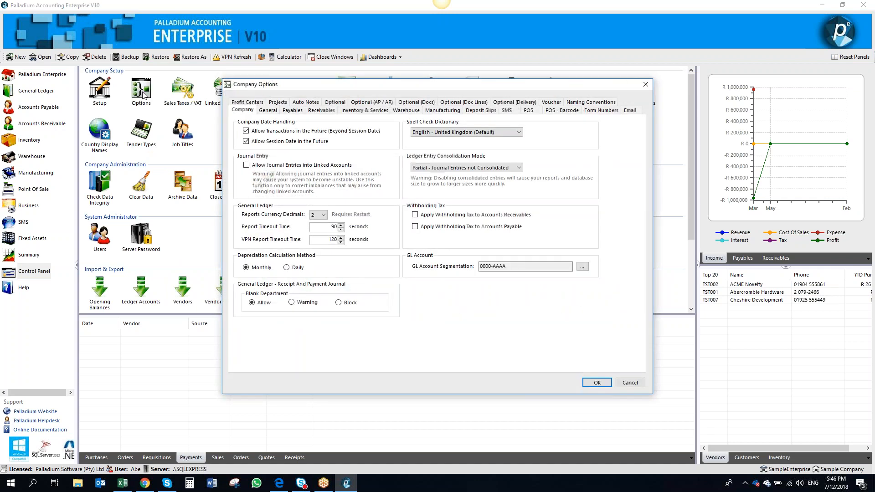
pyautogui.click(296, 112)
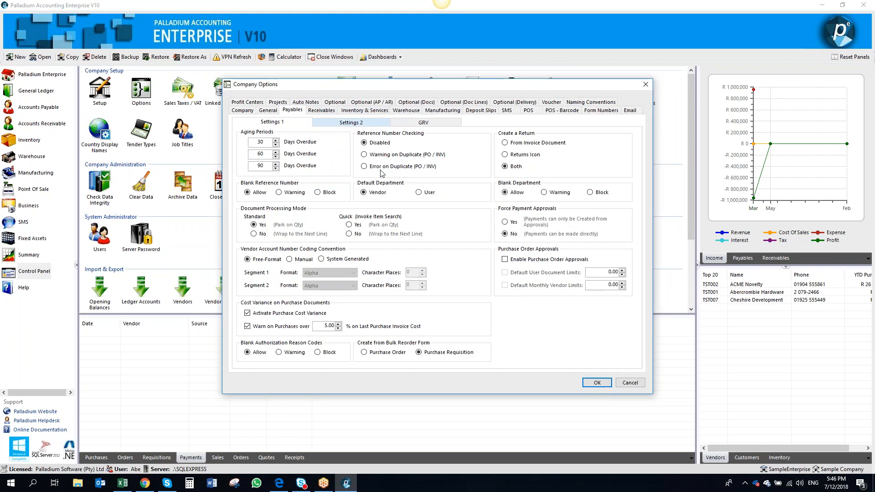
pyautogui.click(528, 261)
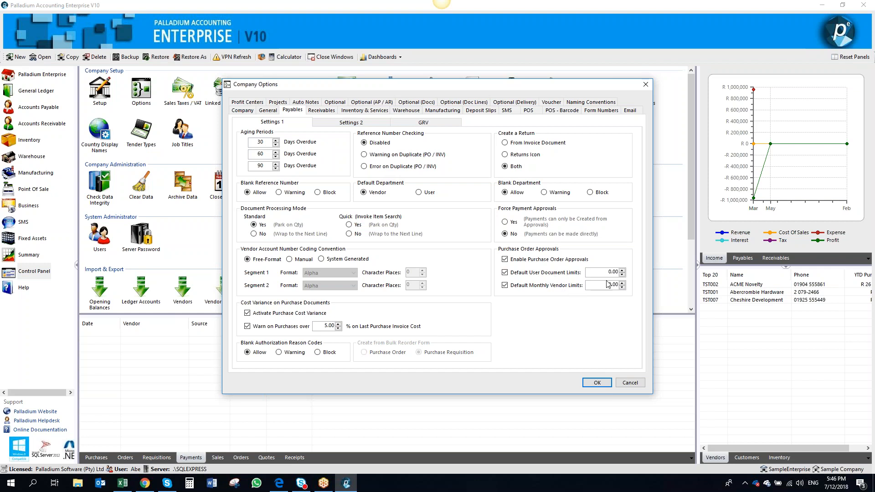
pyautogui.click(597, 383)
# Add admin user as a purchase order approver with a R 100,000.00 document limit and EMAIL & SMS notification
pyautogui.click(39, 107)
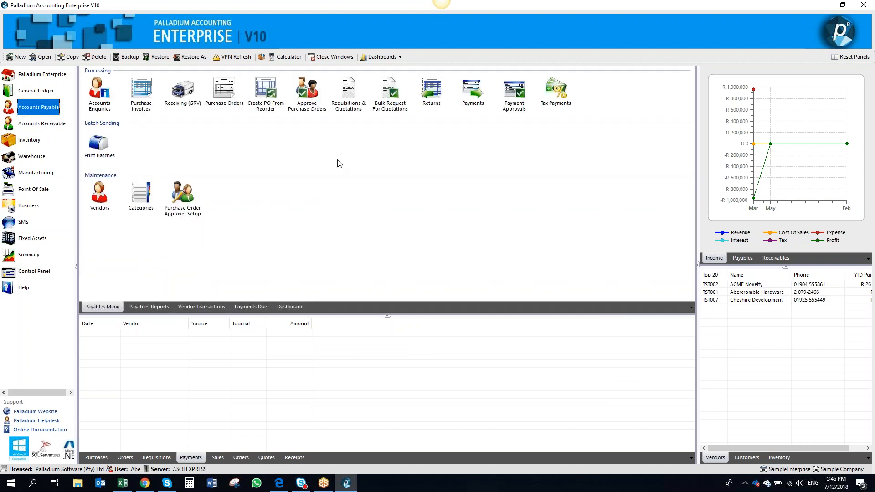
pyautogui.click(183, 196)
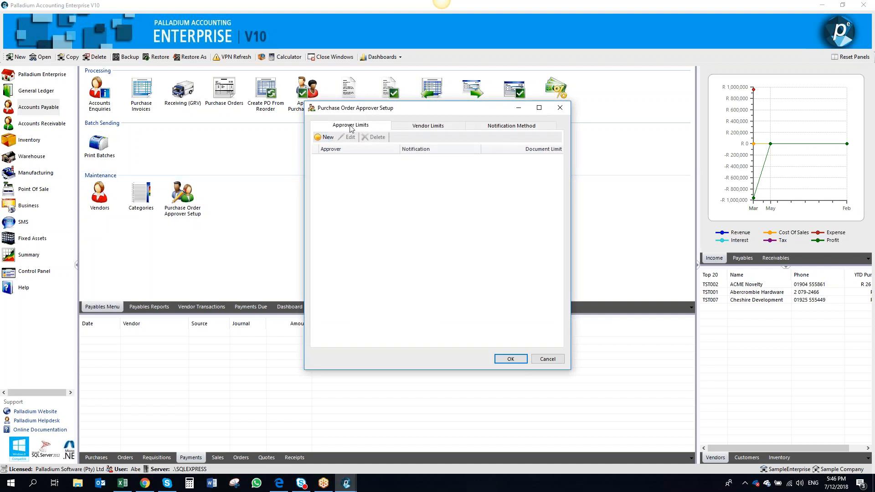
pyautogui.click(326, 138)
pyautogui.click(458, 221)
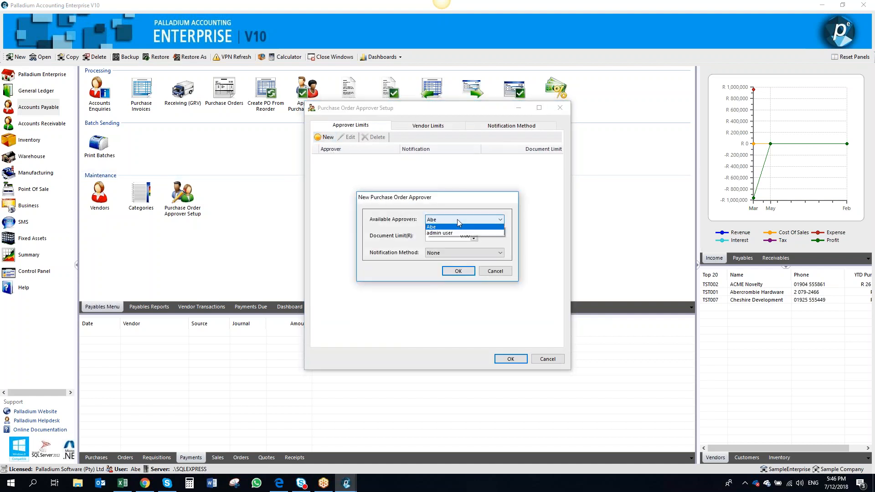
pyautogui.click(459, 233)
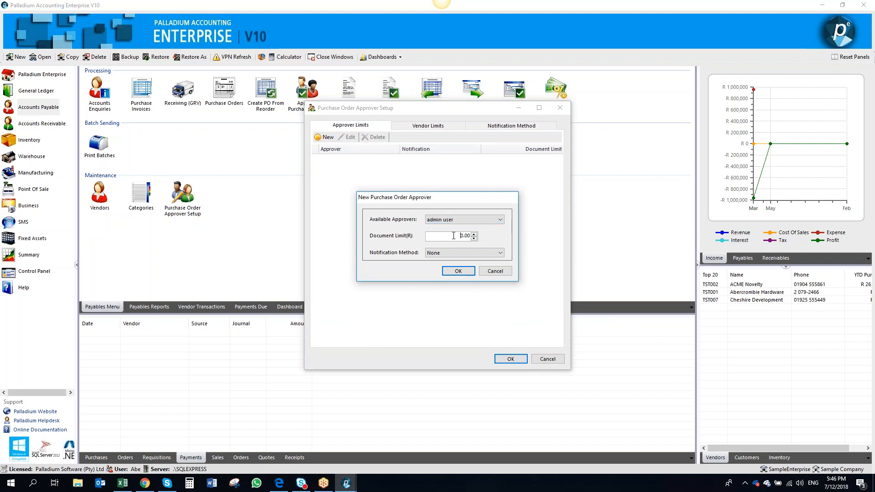
pyautogui.write('00')
pyautogui.press('Tab')
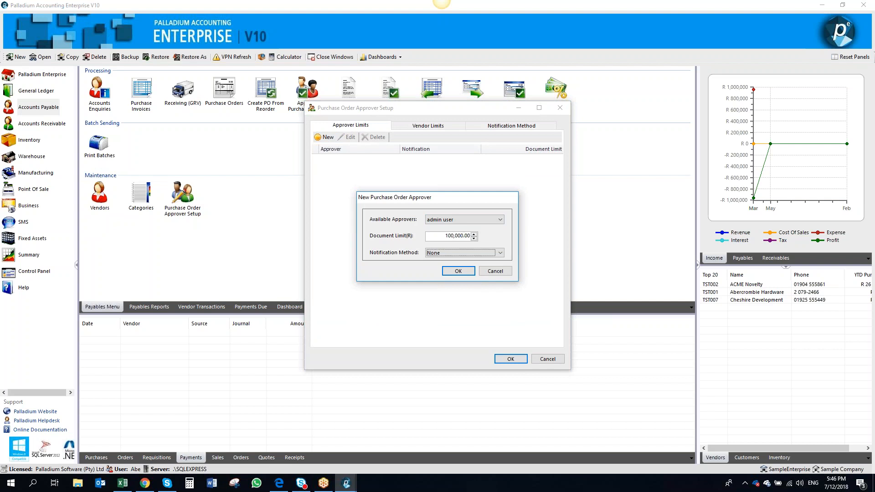
pyautogui.click(460, 254)
pyautogui.click(466, 278)
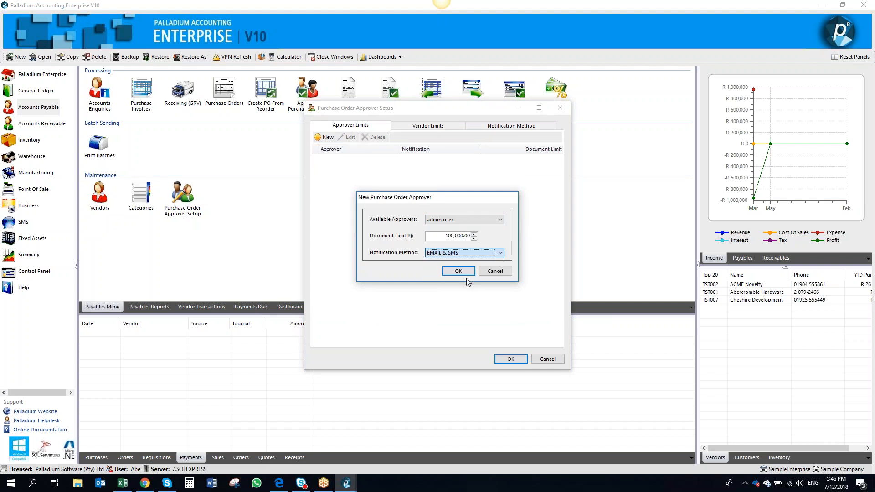
pyautogui.click(467, 271)
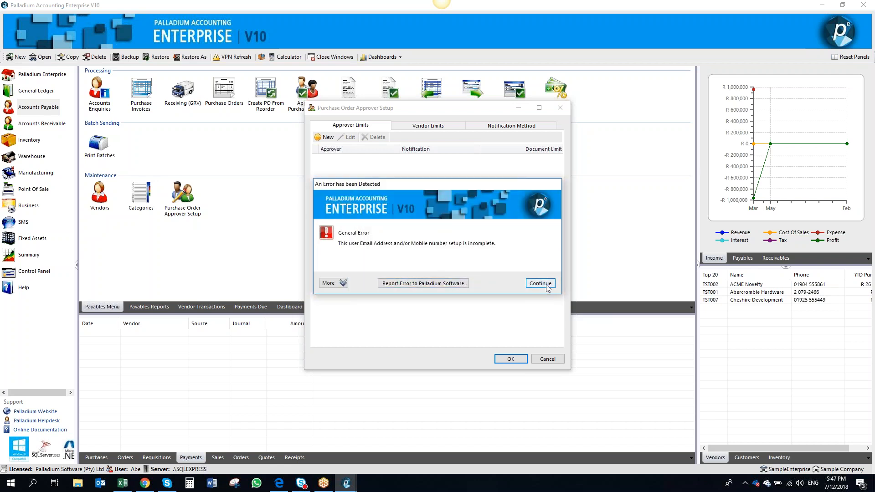
pyautogui.click(540, 284)
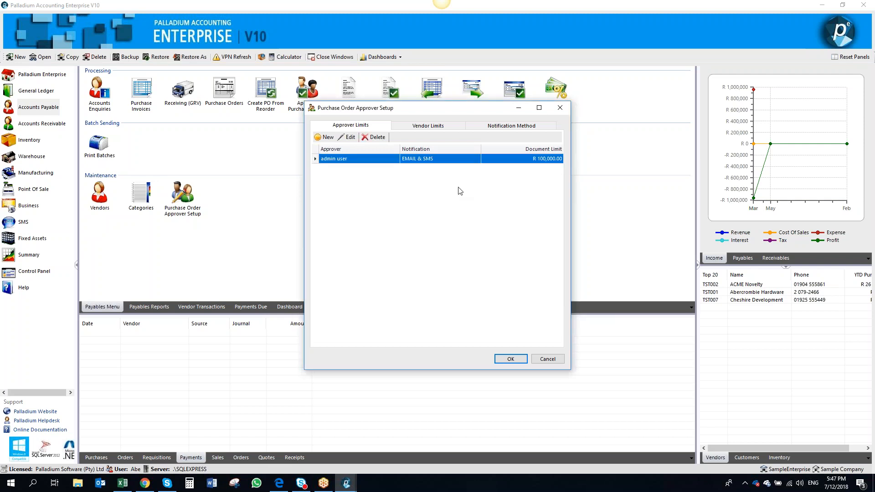
# Edit the admin user approver and set its notification method to None
pyautogui.click(433, 161)
pyautogui.doubleClick(434, 161)
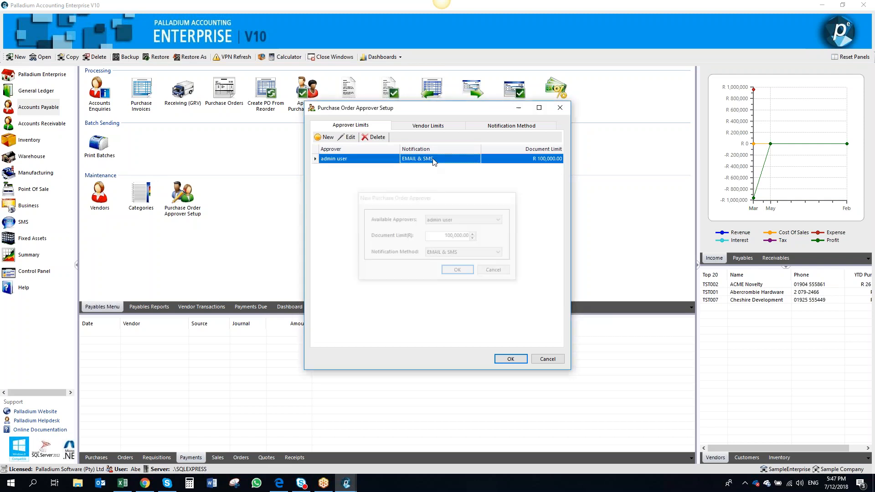
pyautogui.click(475, 255)
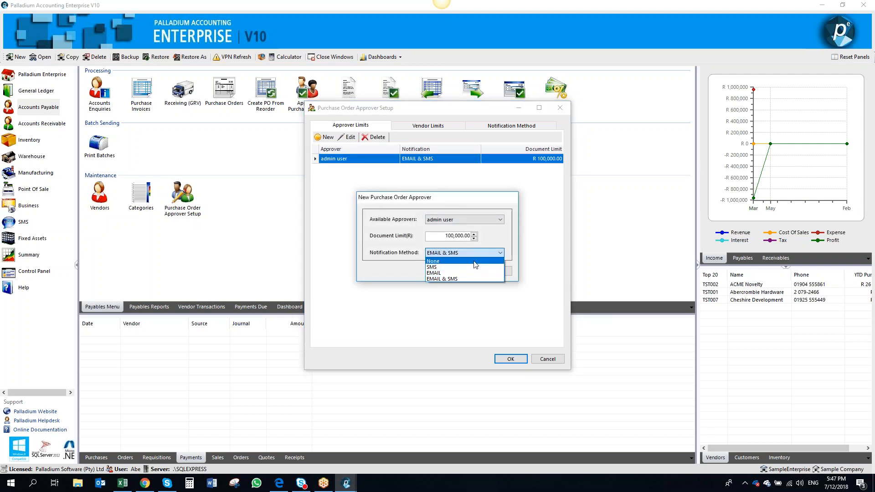
pyautogui.click(475, 262)
pyautogui.click(459, 272)
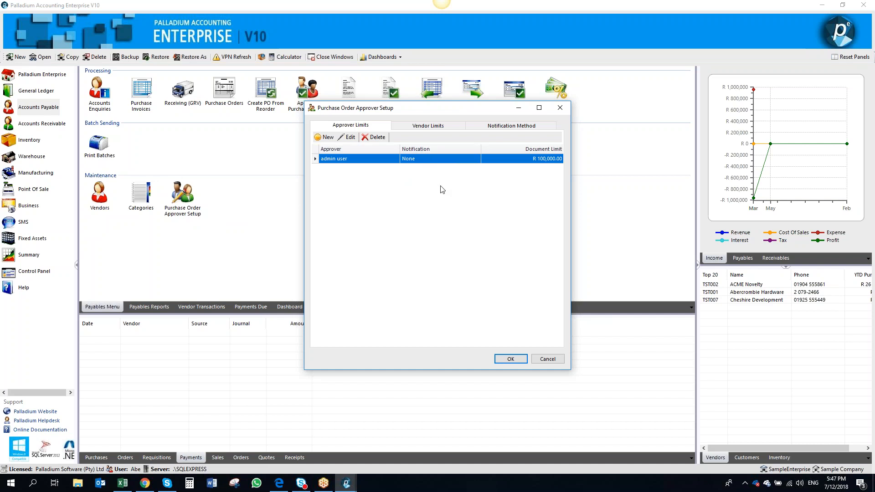
pyautogui.click(446, 128)
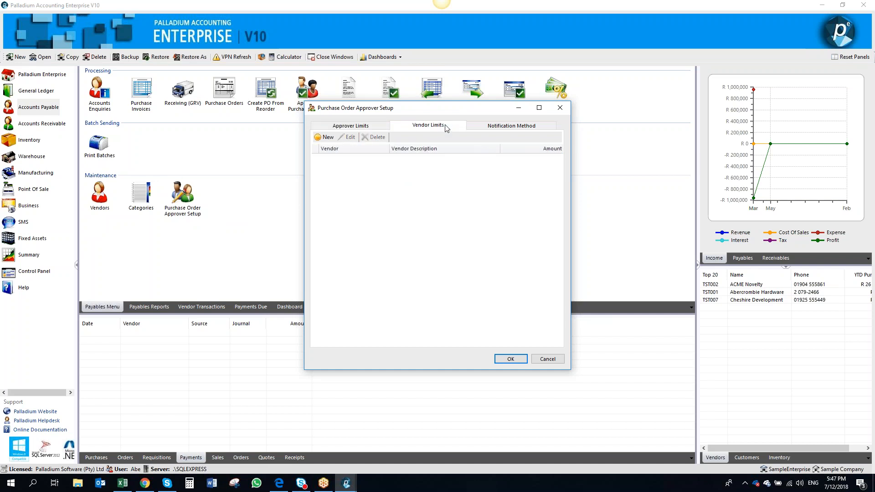
pyautogui.click(322, 138)
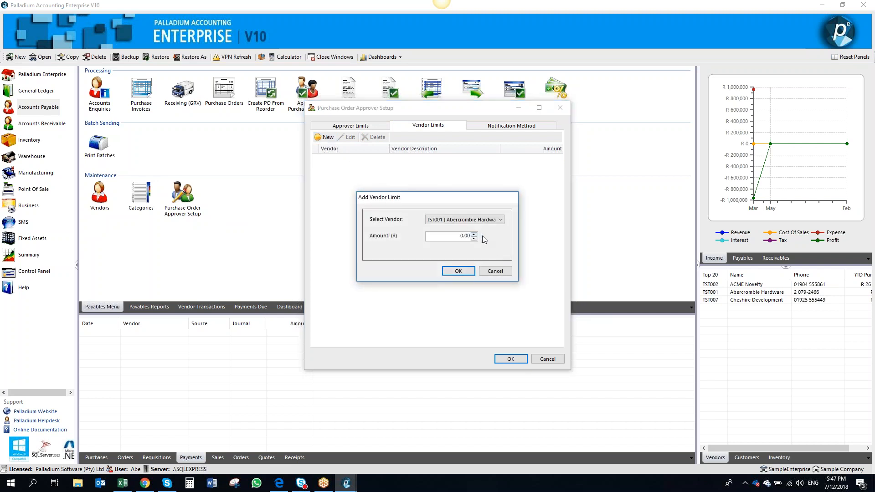
pyautogui.click(501, 276)
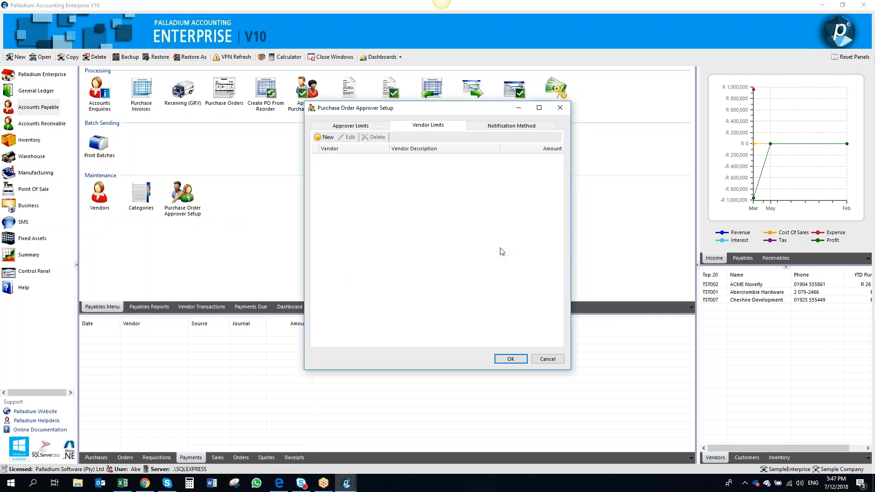
# Review the default email and SMS notification templates and save the approver setup
pyautogui.click(503, 129)
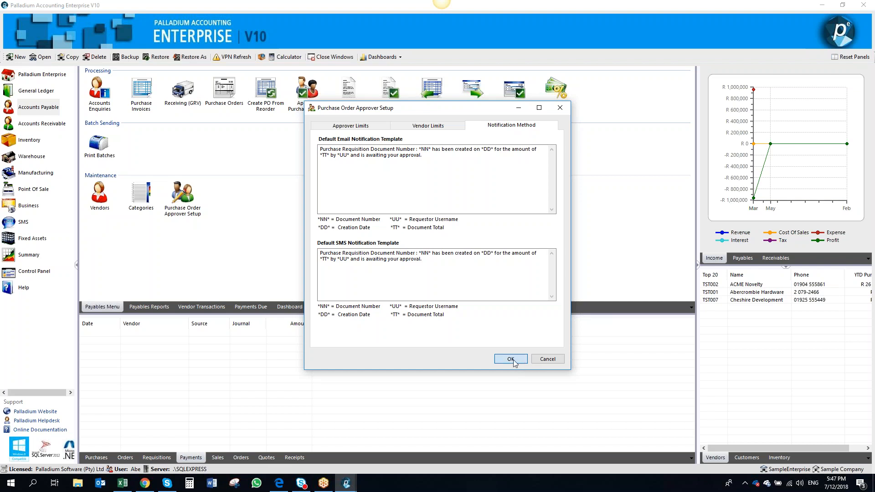
pyautogui.click(511, 360)
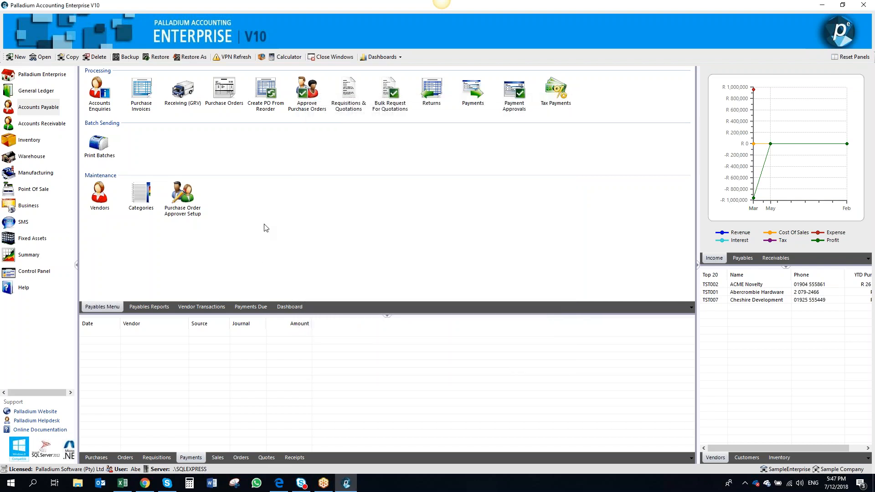
# Start a new purchase requisition for vendor ACME Novelty and add the Inventory Item line
pyautogui.click(347, 107)
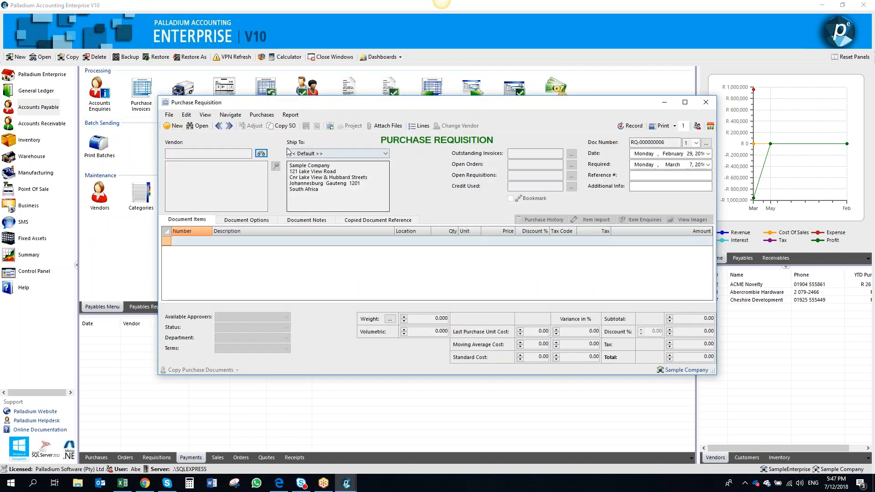
pyautogui.click(262, 154)
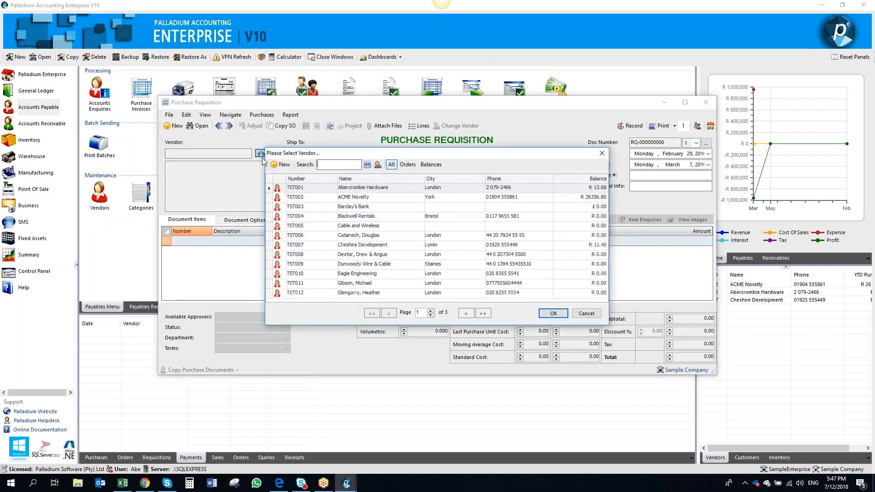
pyautogui.doubleClick(289, 200)
pyautogui.click(208, 241)
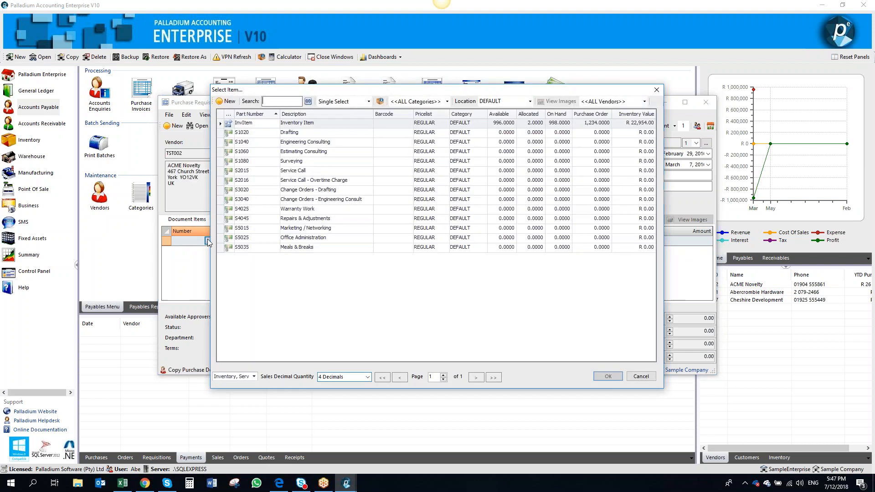
pyautogui.doubleClick(278, 126)
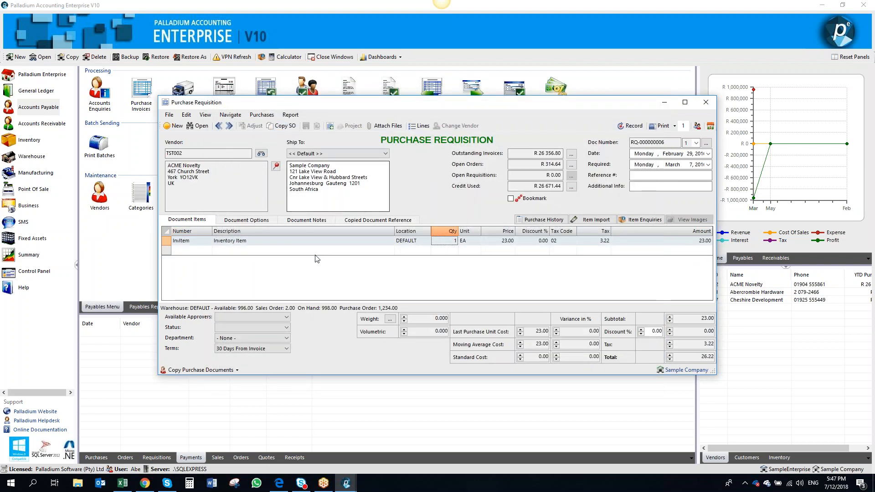
# Set the line quantity to 100 and the price to 30, accepting the price variance warning
pyautogui.hotkey('shift', 'Tab')
pyautogui.write('100')
pyautogui.press('Tab')
pyautogui.write('30')
pyautogui.press('Tab')
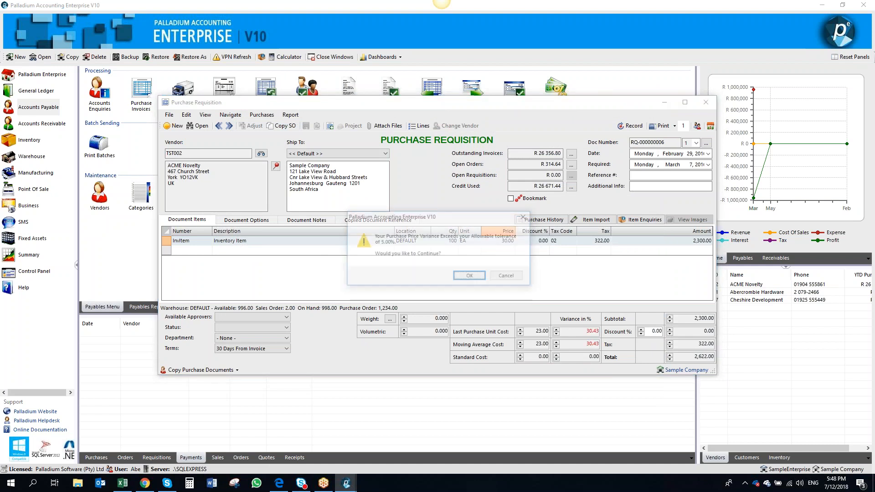
pyautogui.click(470, 277)
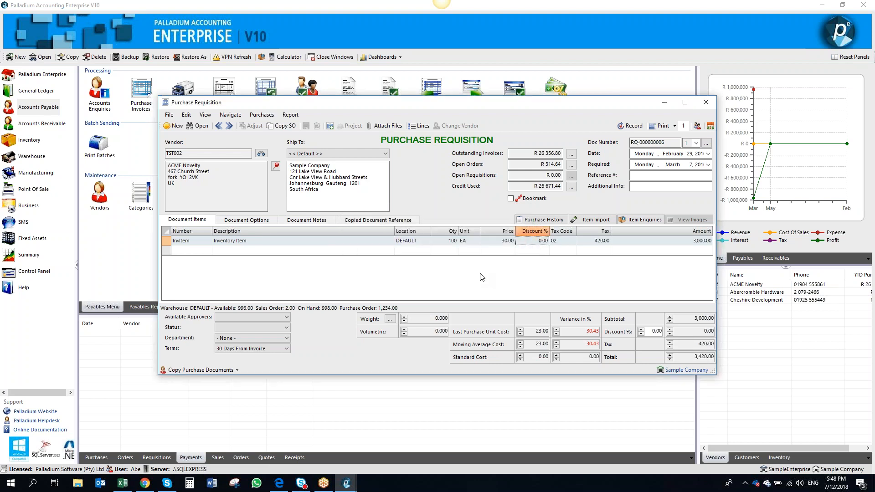
# Enter 'for stock' as the additional info and choose Admin as the available approver
pyautogui.click(637, 187)
pyautogui.write('for stock')
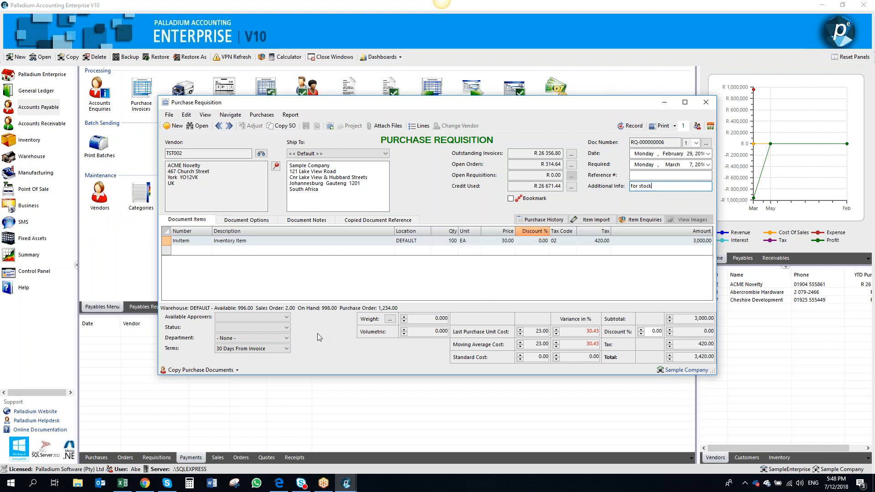
pyautogui.click(287, 317)
pyautogui.click(281, 328)
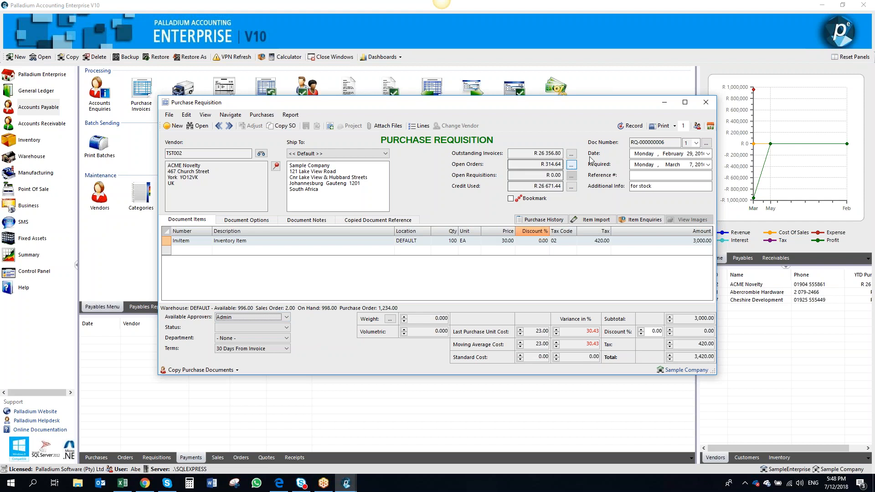
# Record the purchase requisition and close its window
pyautogui.click(632, 125)
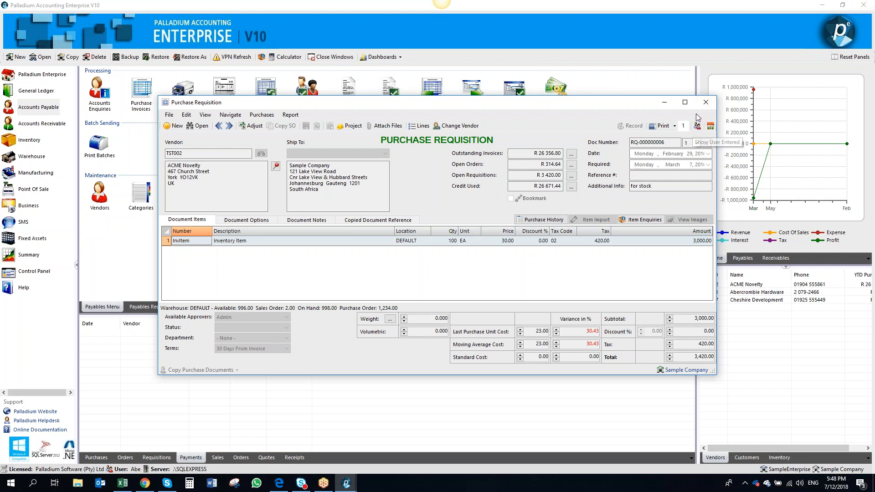
pyautogui.click(705, 104)
pyautogui.click(705, 105)
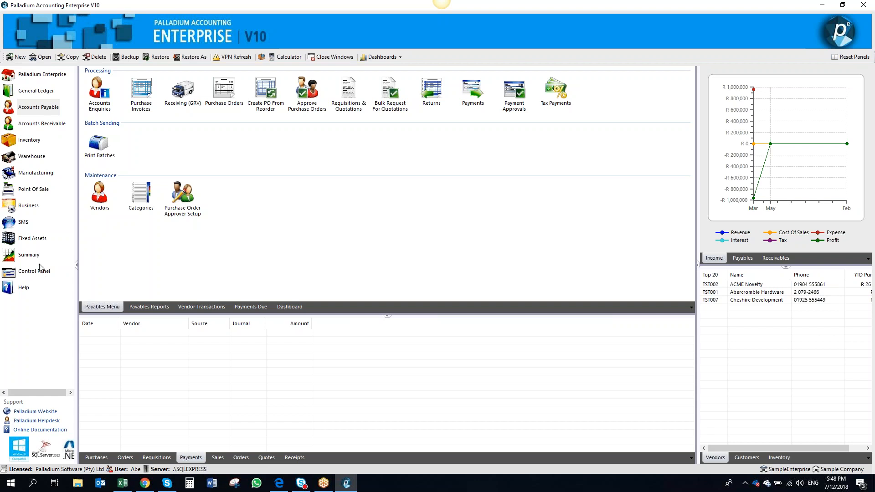
pyautogui.click(26, 224)
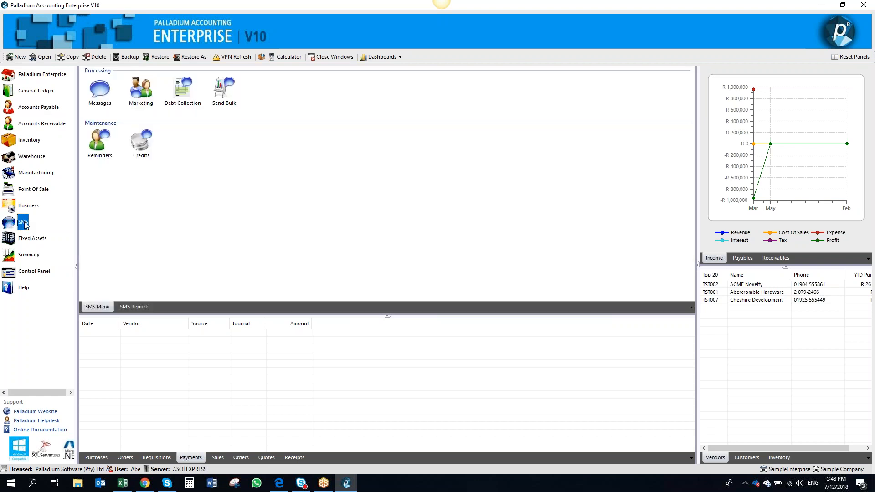
pyautogui.click(48, 123)
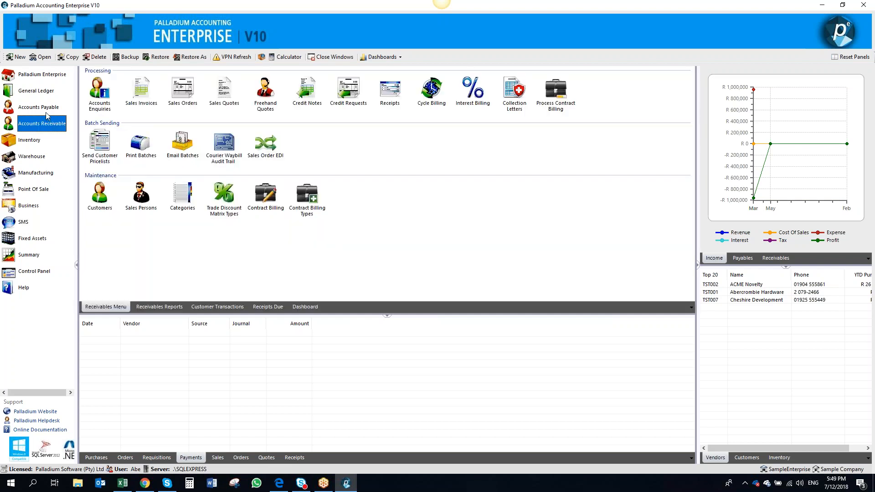
pyautogui.click(46, 113)
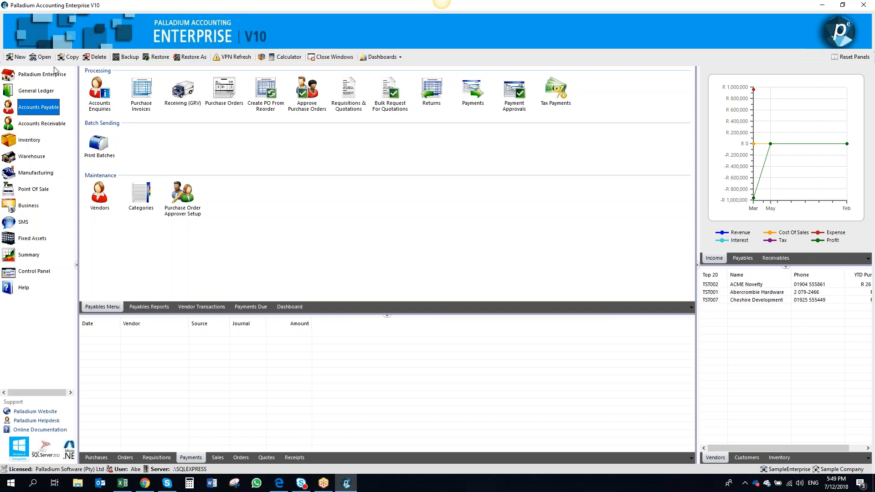
# Close the current company, reopen SampleEnterprise and choose the Admin user to log in
pyautogui.click(43, 57)
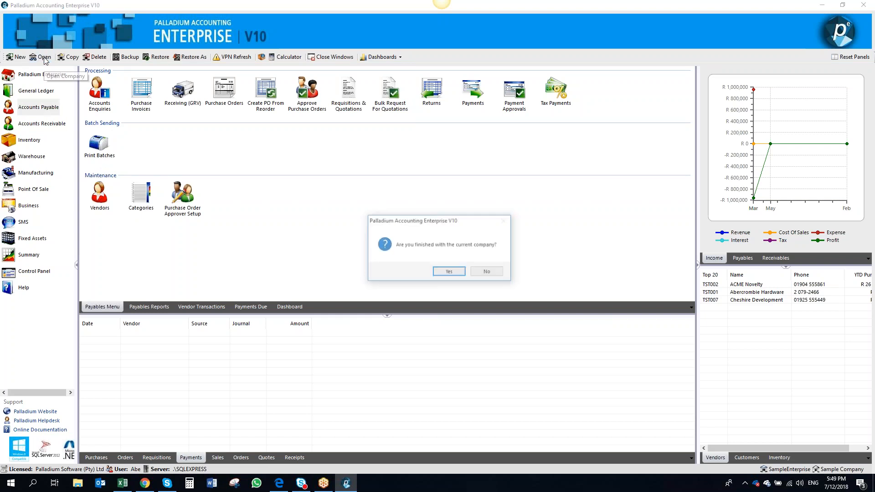
pyautogui.click(446, 272)
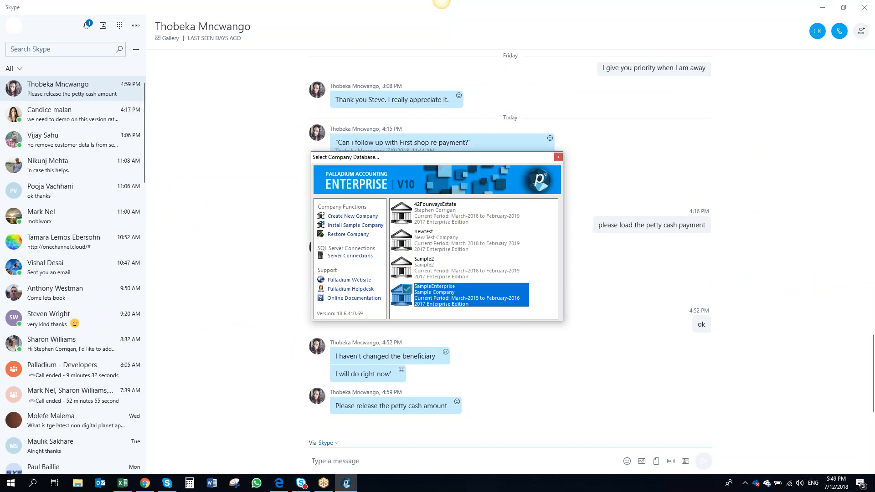
pyautogui.doubleClick(433, 294)
pyautogui.click(431, 251)
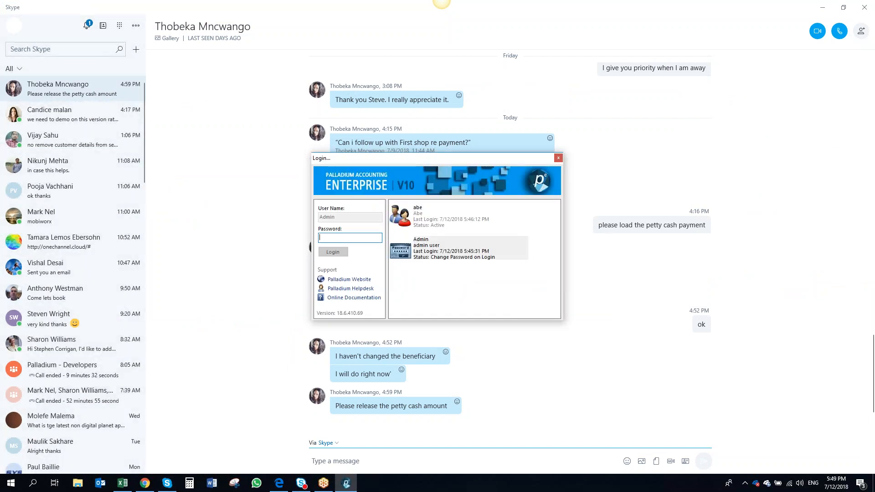
# Enter the Admin user's password to log in
pyautogui.write('******')
pyautogui.press('Return')
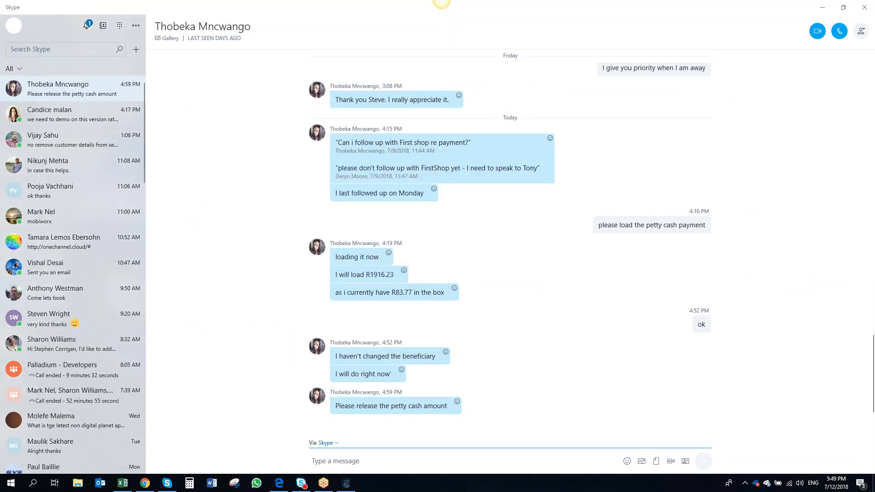
# Set and confirm a new password for the Admin user
pyautogui.write('*****')
pyautogui.press('Tab')
pyautogui.write('******')
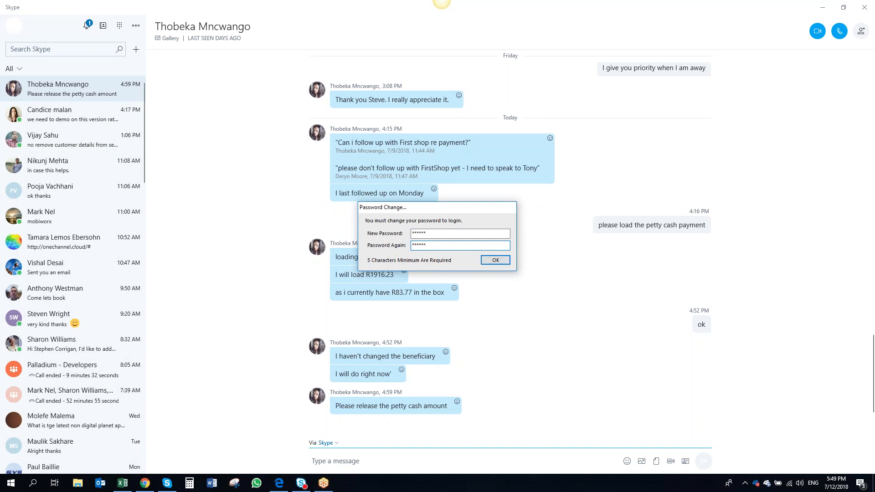
pyautogui.click(488, 261)
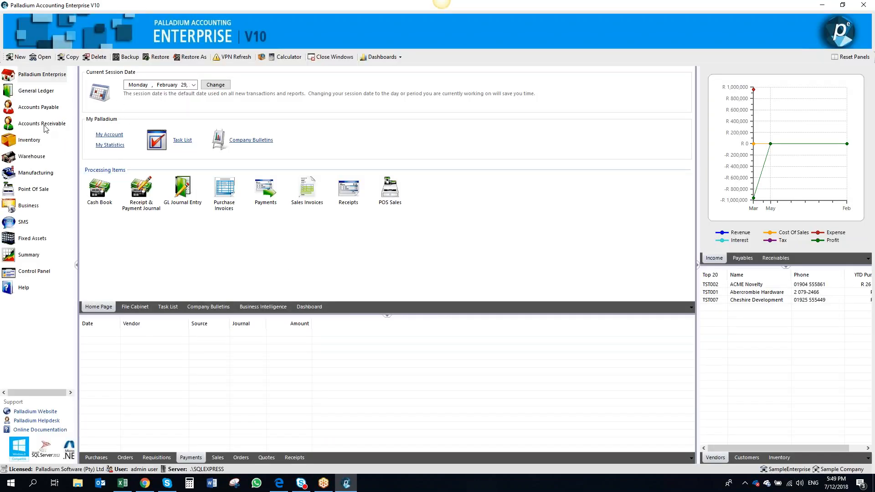
# Open the purchase requisition awaiting approval and approve it
pyautogui.click(45, 108)
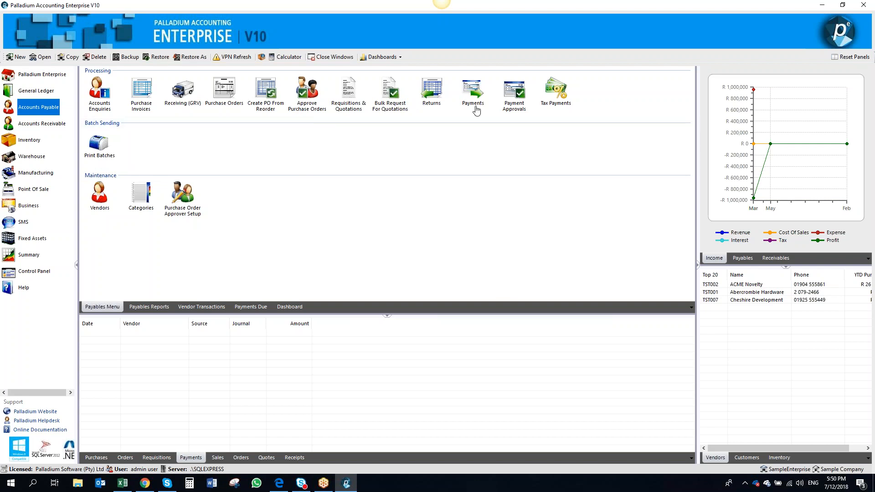
pyautogui.click(295, 110)
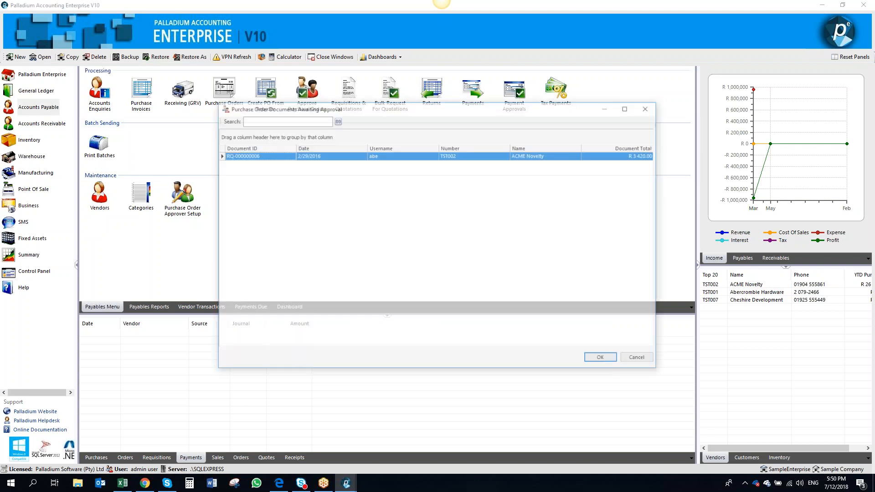
pyautogui.doubleClick(301, 155)
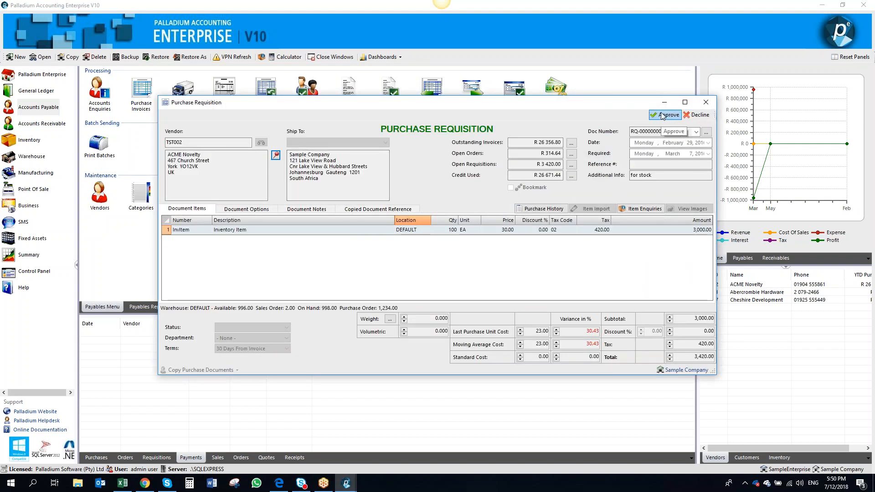
pyautogui.click(662, 115)
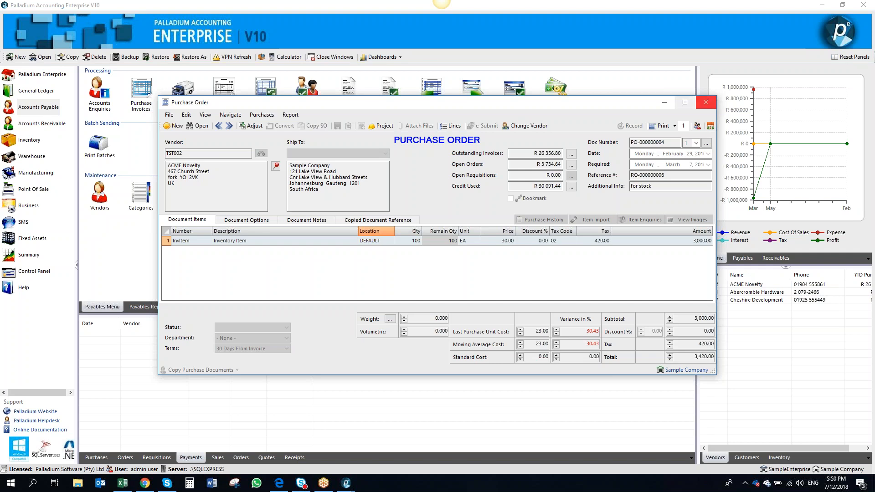
# Change the purchase order's vendor to Cable and Wireless and view its address on the map
pyautogui.click(528, 126)
pyautogui.doubleClick(347, 218)
pyautogui.click(439, 274)
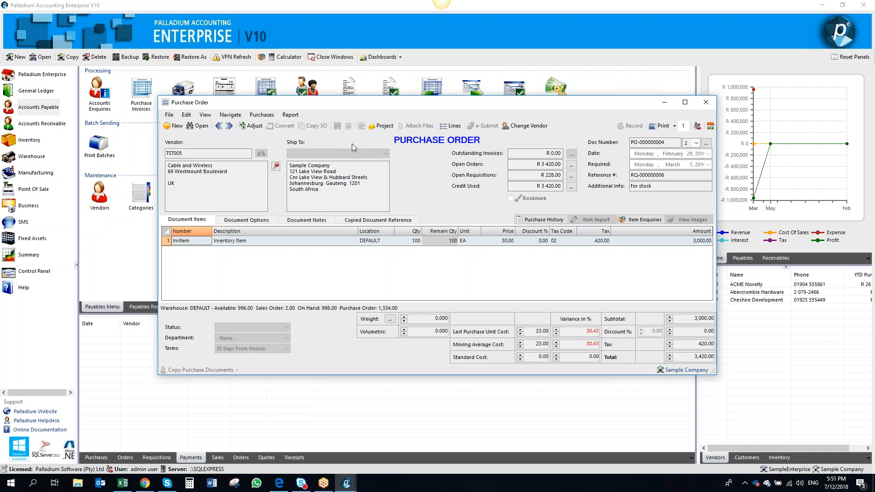
pyautogui.click(276, 167)
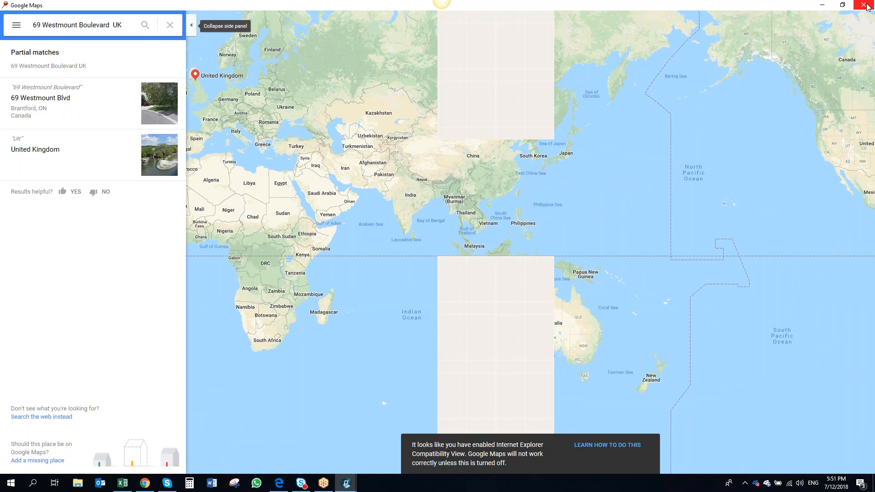
pyautogui.click(863, 5)
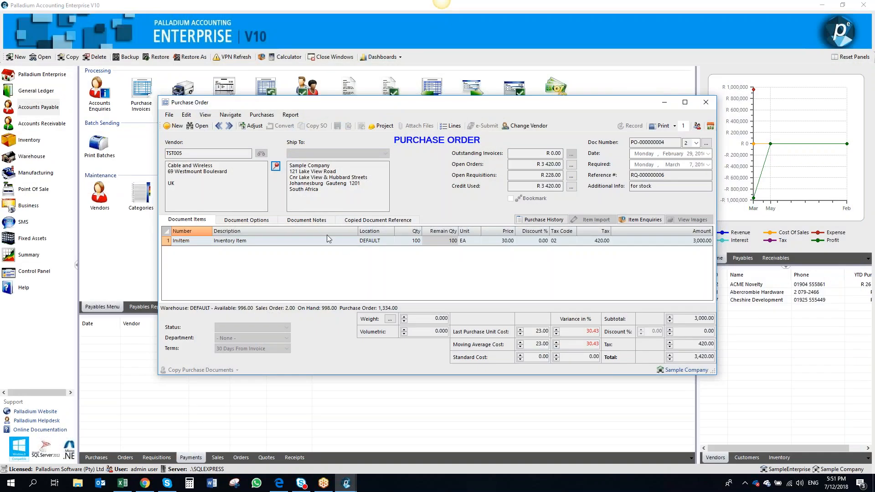
pyautogui.click(254, 127)
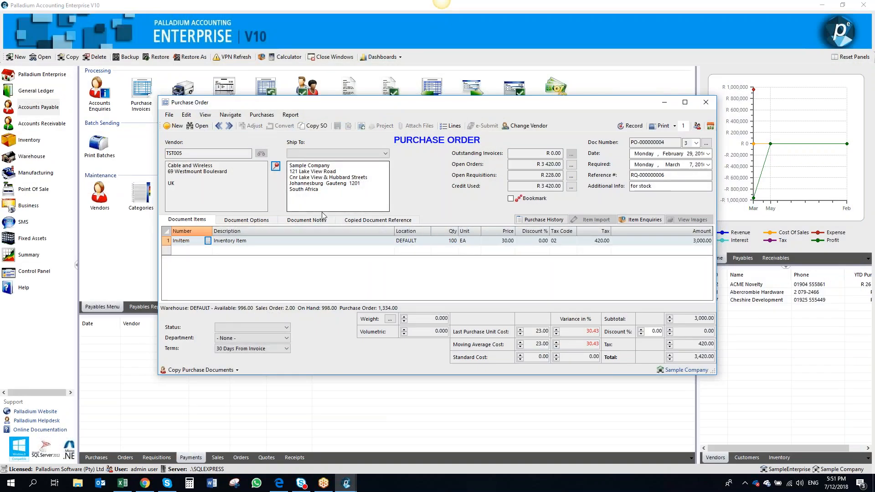
pyautogui.click(333, 191)
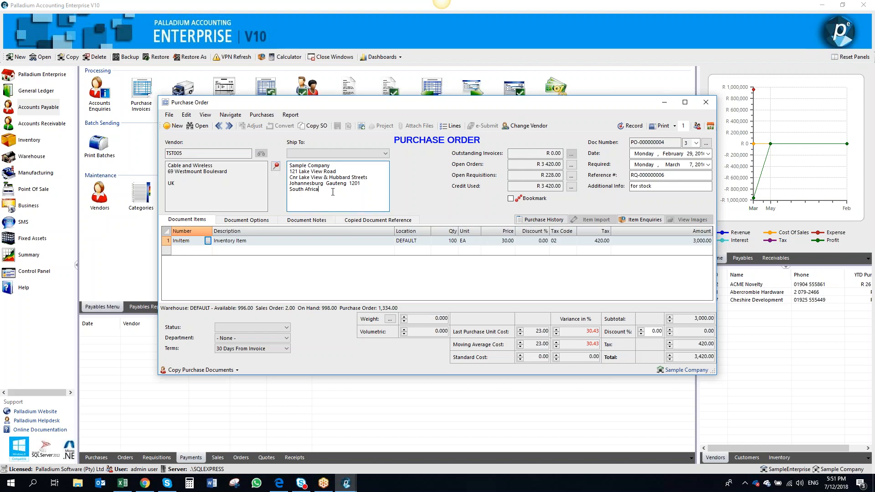
pyautogui.click(705, 102)
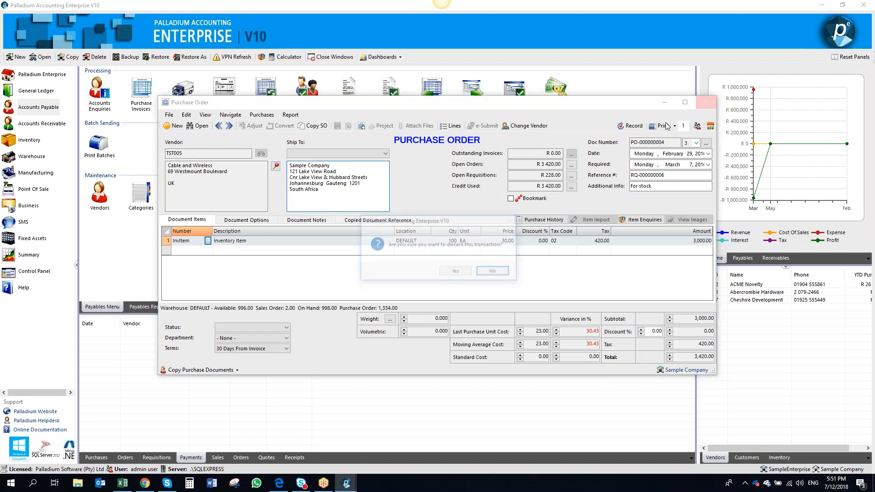
pyautogui.click(456, 272)
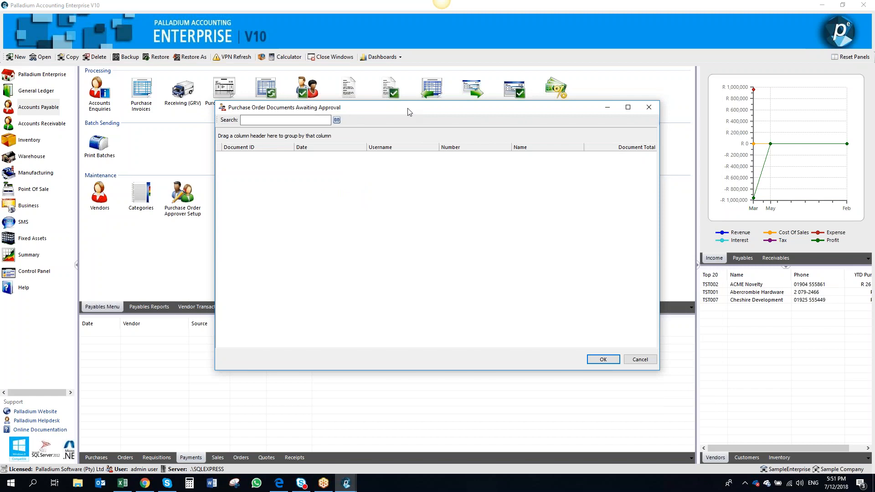
pyautogui.click(653, 110)
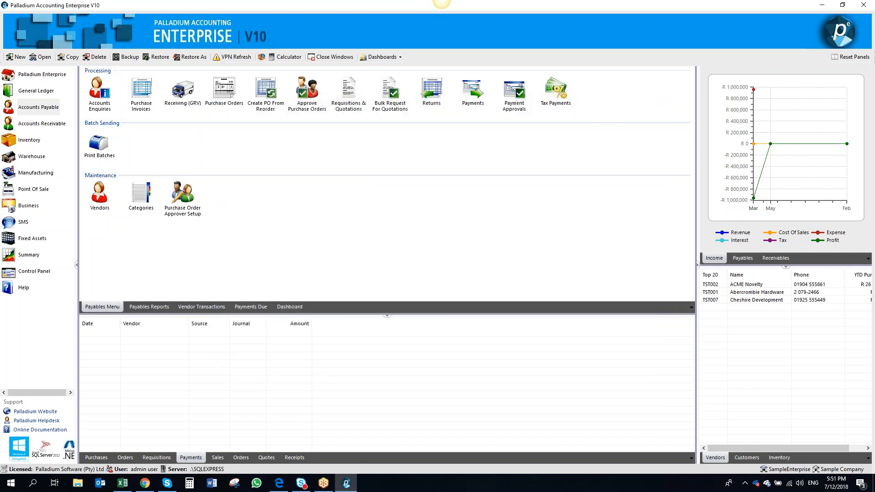
# Start a new sales order and select Askew Shopping Center as the customer
pyautogui.click(63, 125)
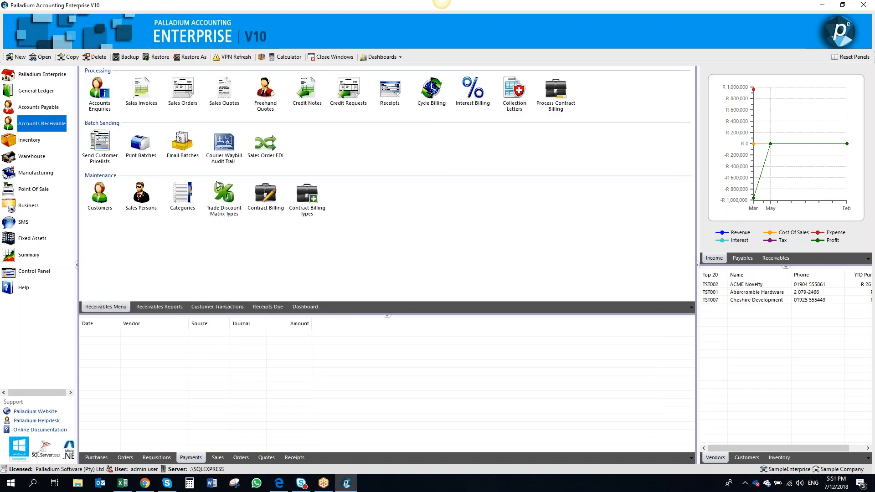
pyautogui.click(180, 98)
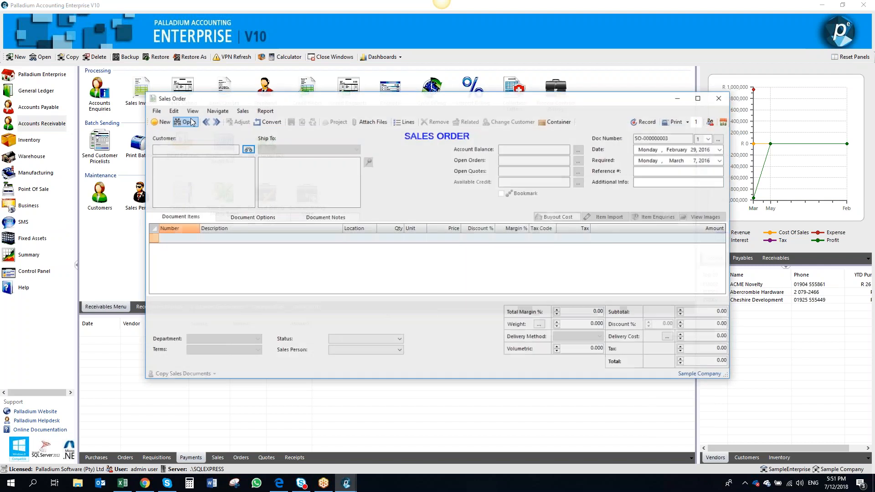
pyautogui.click(248, 150)
pyautogui.doubleClick(305, 198)
pyautogui.moveTo(269, 185); pyautogui.dragTo(243, 155)
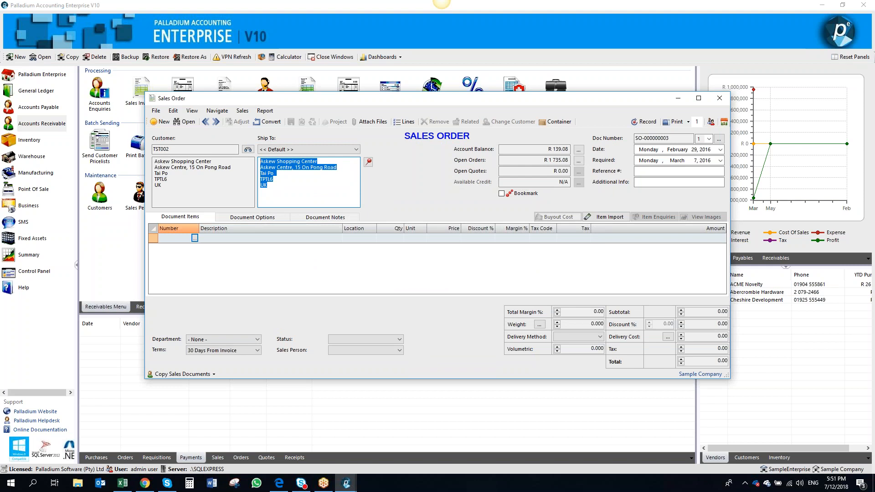
# Replace the default ship-to address with the new delivery address, ending in Fourways, Johannesburg
pyautogui.write('Building 6')
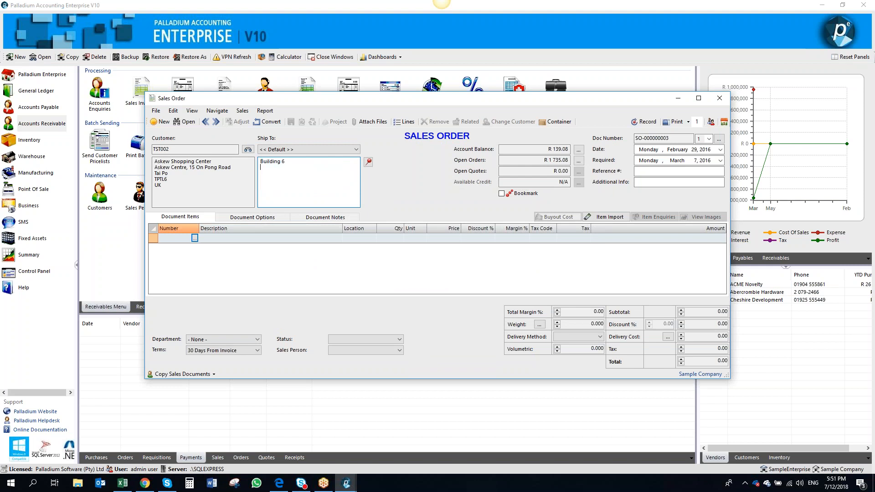
pyautogui.press('Return')
pyautogui.write('Fourwaays Manor Office Park')
pyautogui.press('Return')
pyautogui.press('Return')
pyautogui.write('Fourways')
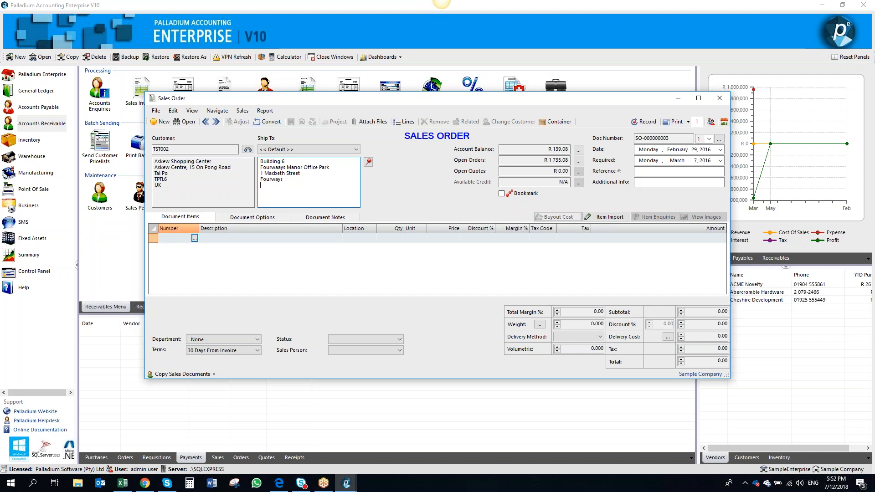
pyautogui.write('ohannesbueg')
pyautogui.press('BackSpace')
pyautogui.press('BackSpace')
pyautogui.write('g')
pyautogui.press('BackSpace')
pyautogui.write('rg')
# Show the delivery address on the map and zoom out around it
pyautogui.click(368, 162)
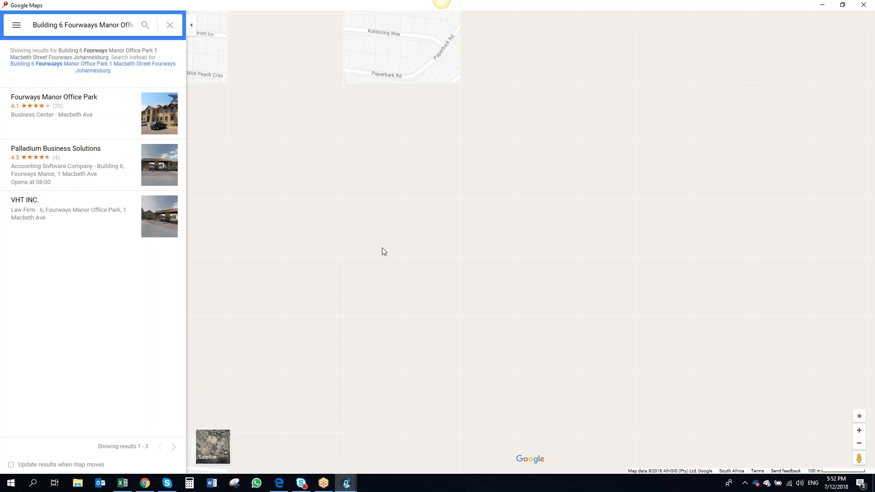
pyautogui.click(859, 447)
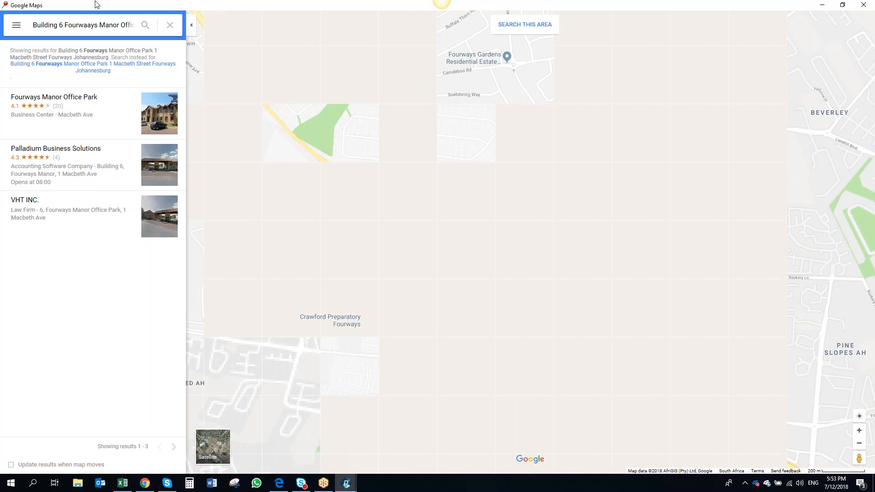
pyautogui.click(145, 25)
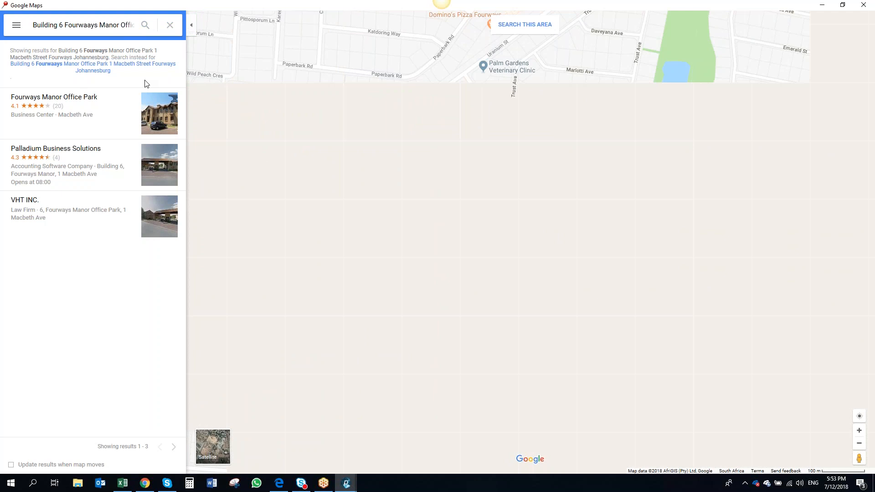
# Try to record the sales order, dismiss the warning, and close the sales order
pyautogui.hotkey('alt', 'Tab')
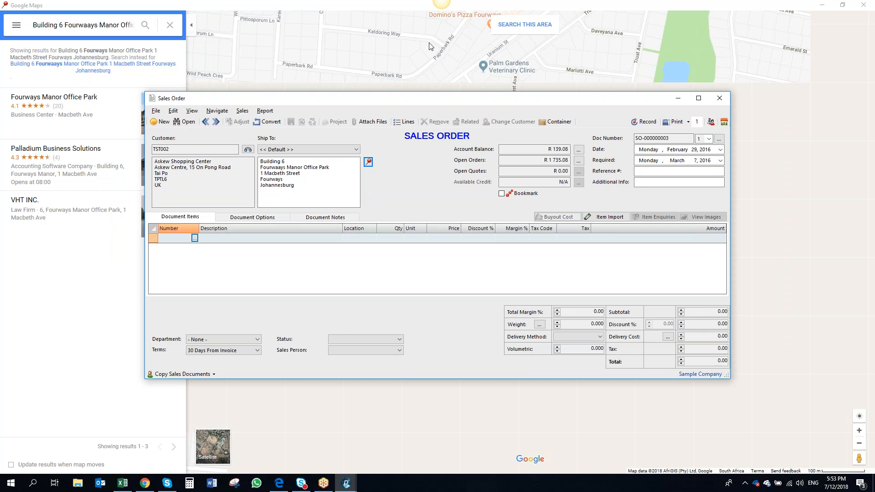
pyautogui.click(644, 122)
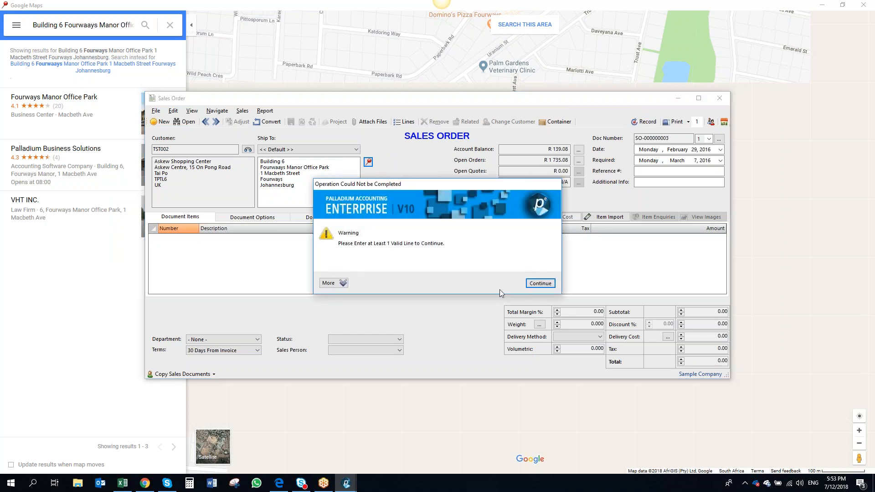
pyautogui.click(540, 284)
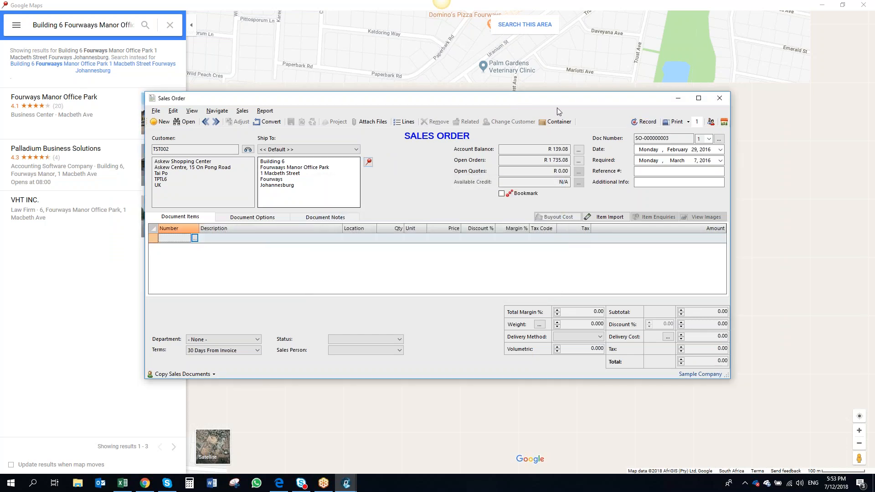
pyautogui.click(719, 98)
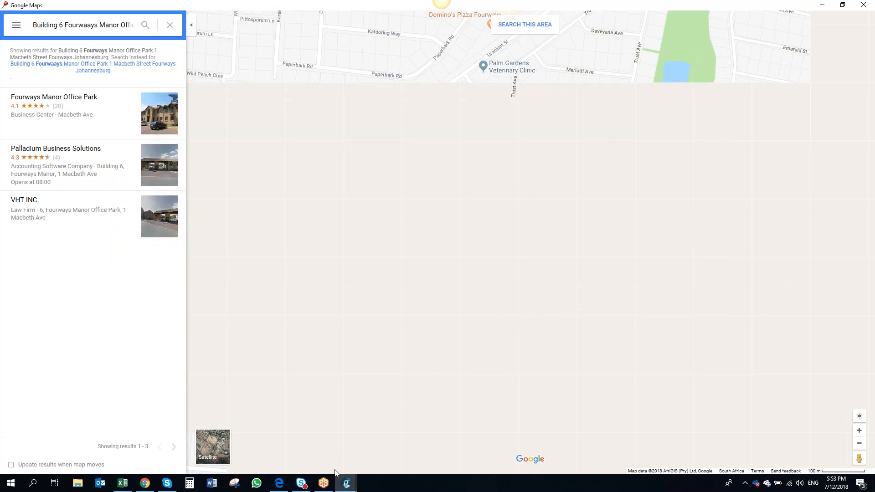
# Close the map window to return to the accounting program
pyautogui.moveTo(346, 482)
pyautogui.click(397, 410)
pyautogui.moveTo(346, 482)
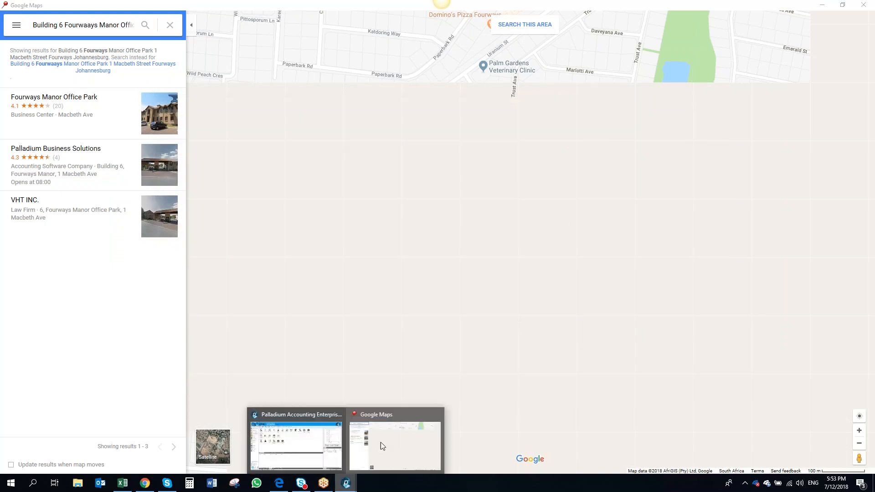
pyautogui.click(436, 414)
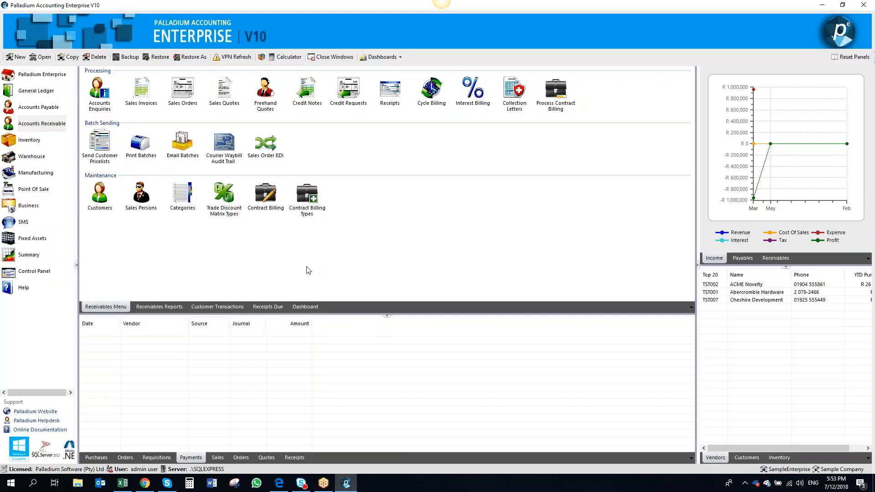
# Browse the payables reports list and the Business Intelligence standard cubes
pyautogui.click(55, 130)
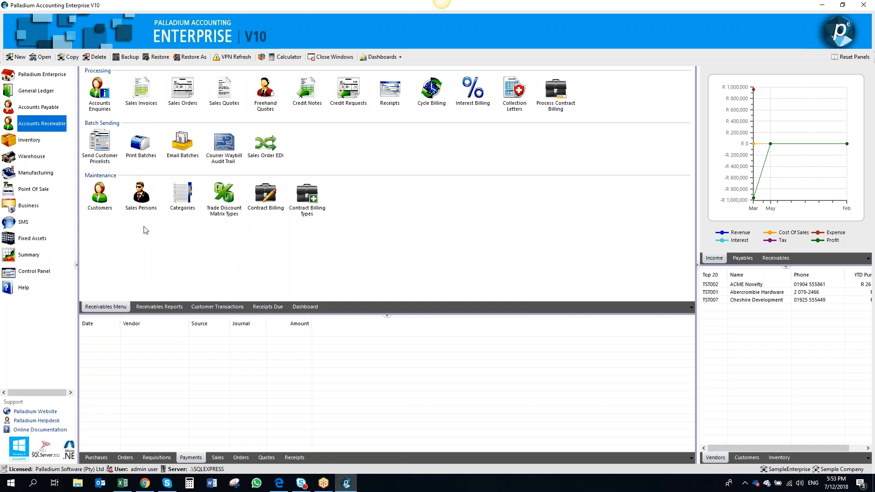
pyautogui.click(25, 103)
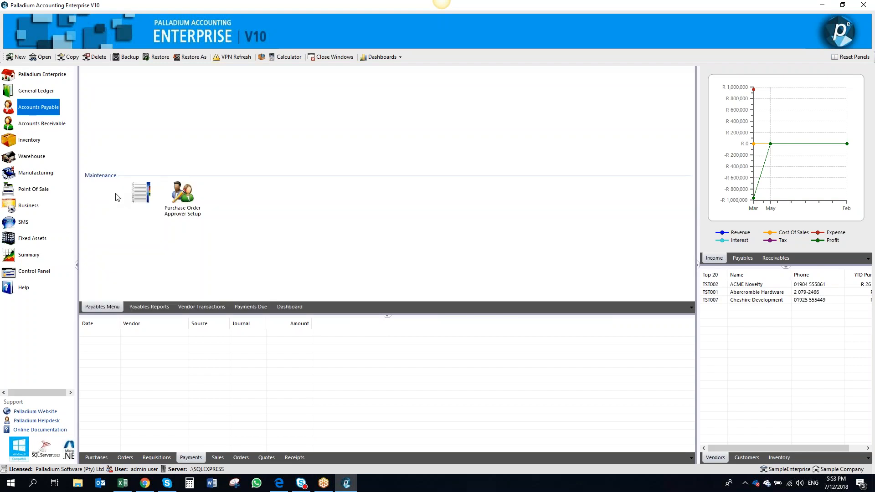
pyautogui.click(151, 306)
pyautogui.click(121, 88)
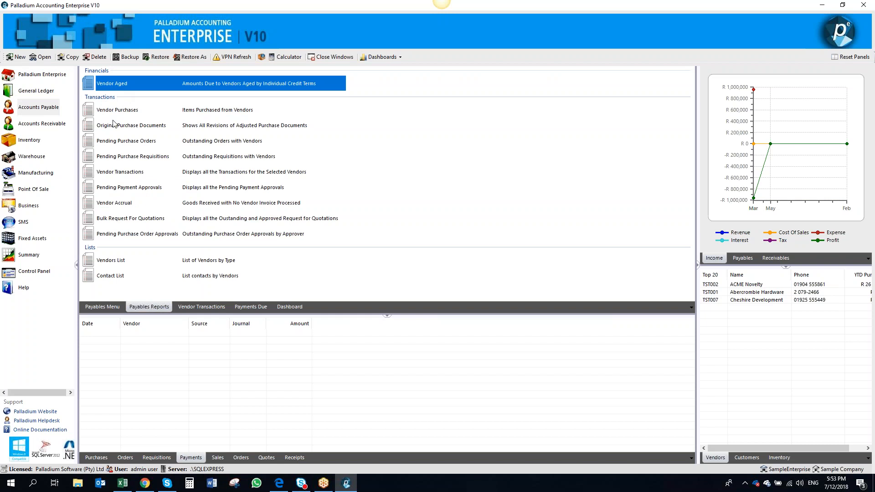
pyautogui.click(40, 77)
pyautogui.click(261, 308)
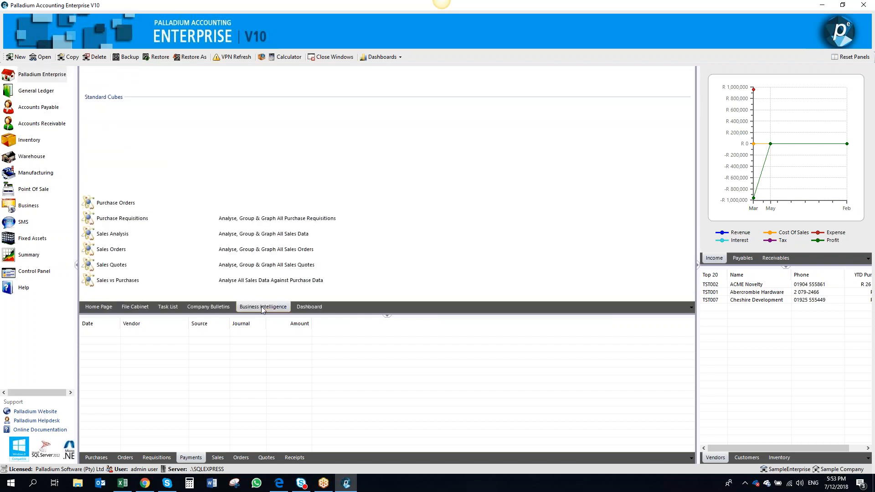
# Open the Purchase Invoice analysis cube, set its date filter to All, refresh the data, and close it
pyautogui.click(136, 174)
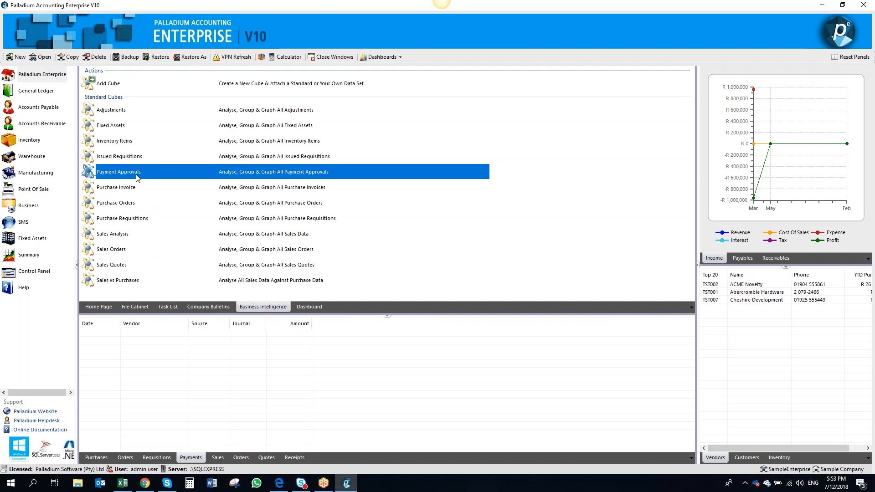
pyautogui.click(139, 189)
pyautogui.click(142, 206)
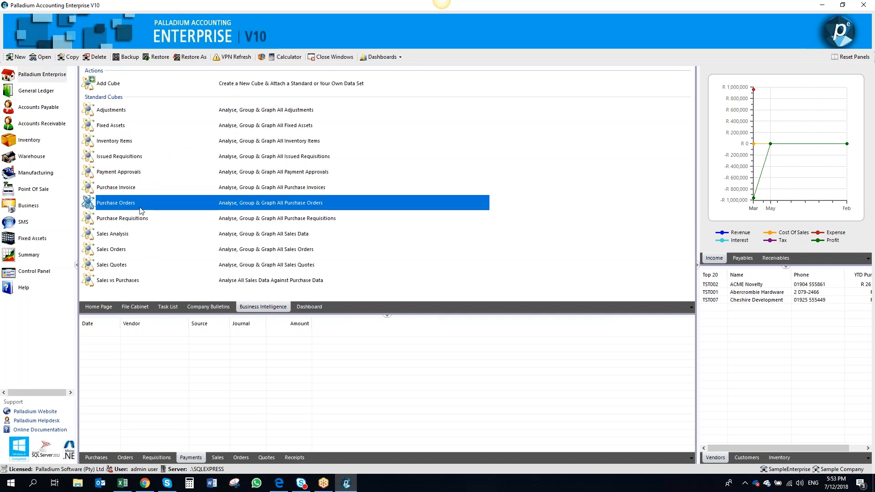
pyautogui.click(143, 220)
pyautogui.click(139, 192)
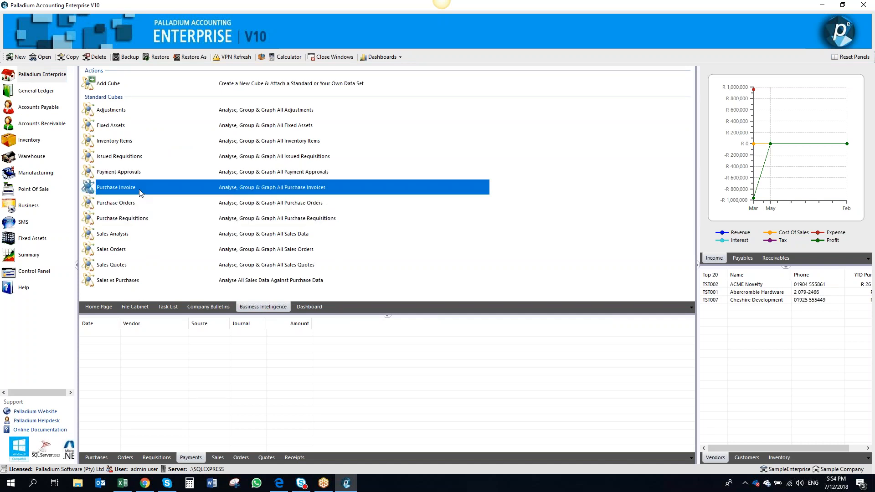
pyautogui.doubleClick(139, 189)
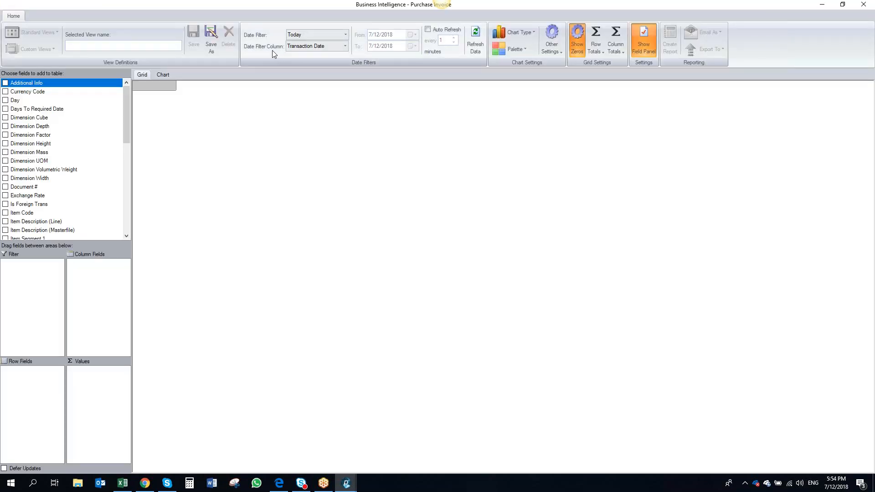
pyautogui.click(345, 34)
pyautogui.click(335, 45)
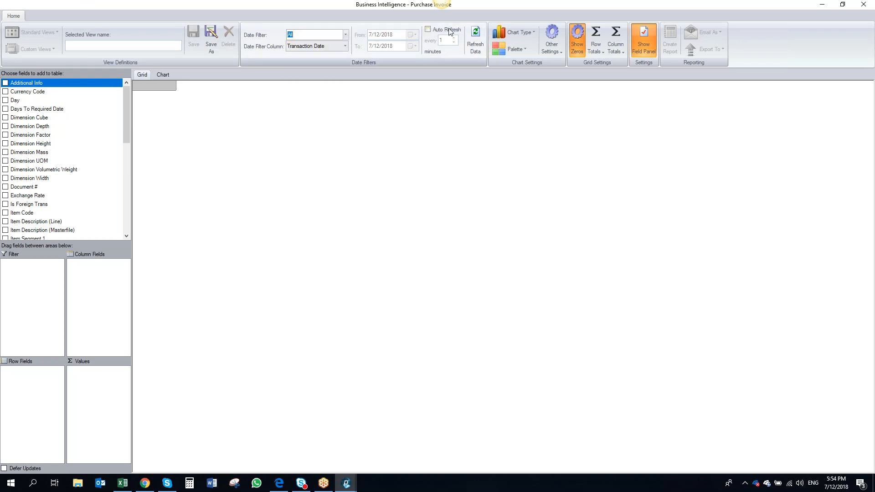
pyautogui.click(482, 42)
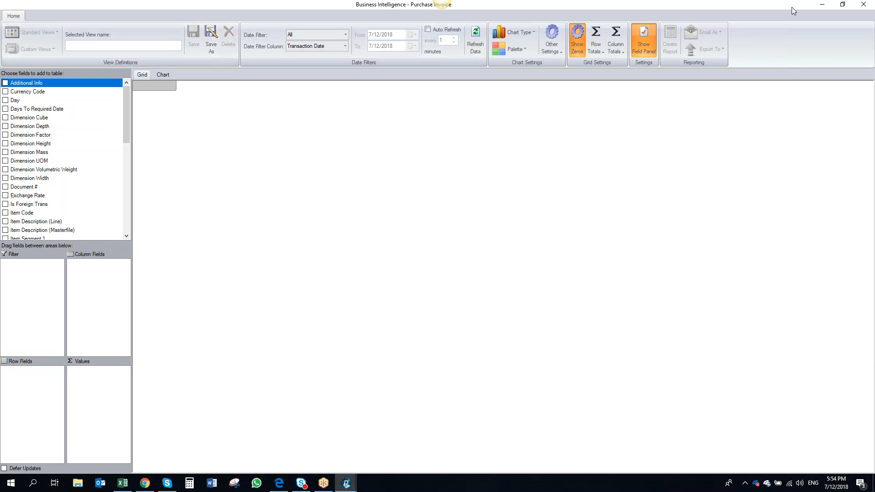
pyautogui.click(864, 5)
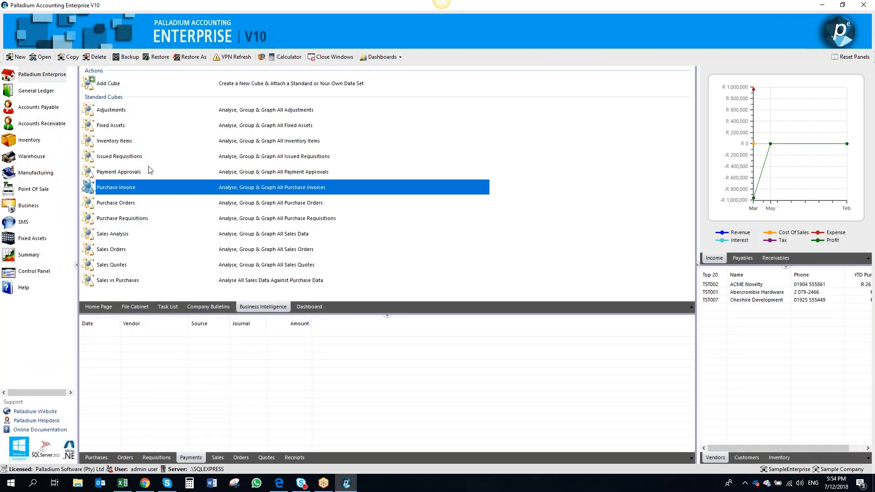
# Open and close the Purchase Orders and Purchase Requisitions cubes, then return to Accounts Payable
pyautogui.doubleClick(150, 197)
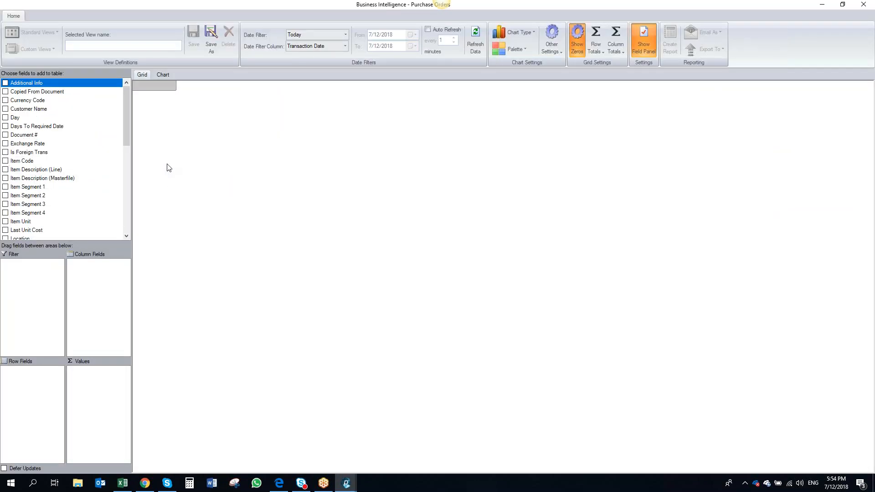
pyautogui.scroll(-6, 127, 211)
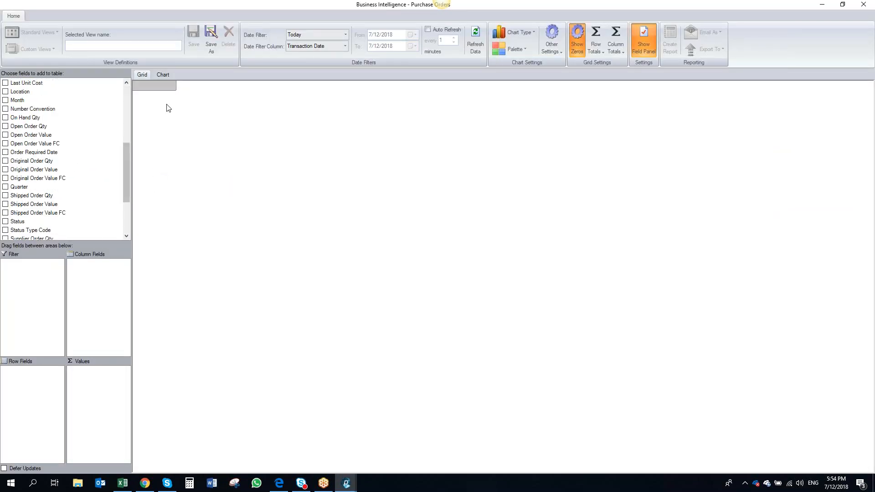
pyautogui.click(863, 5)
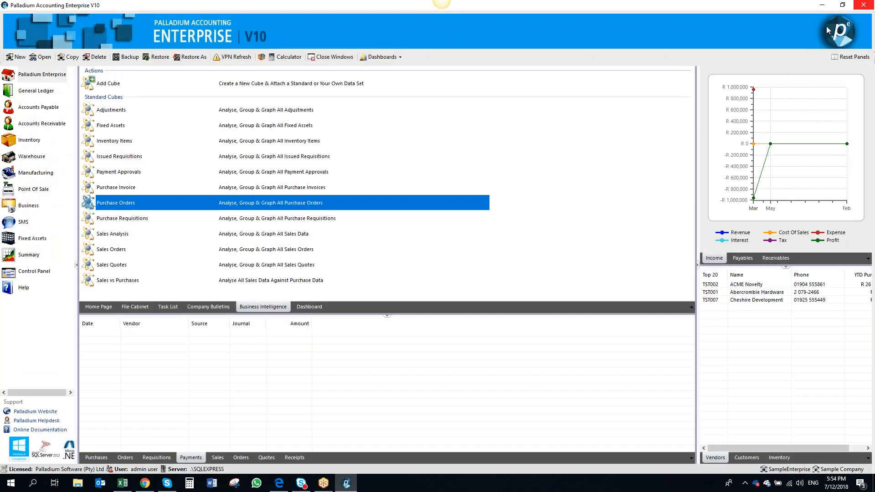
pyautogui.doubleClick(308, 220)
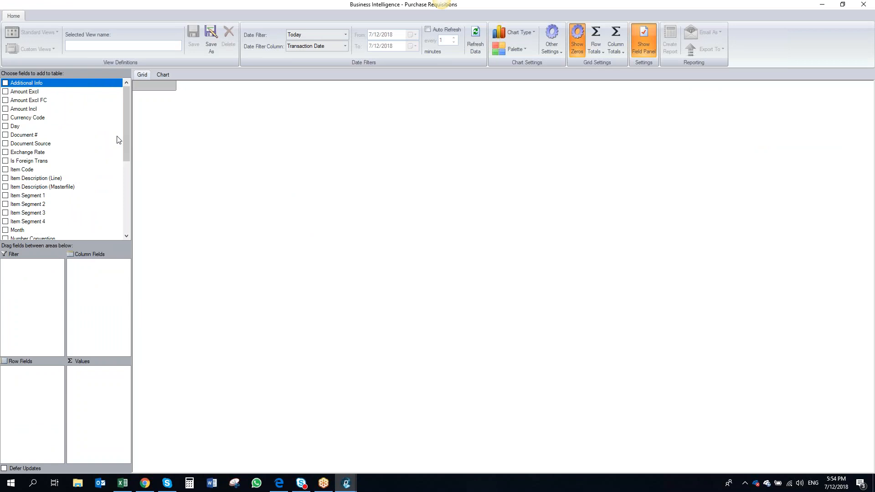
pyautogui.click(863, 5)
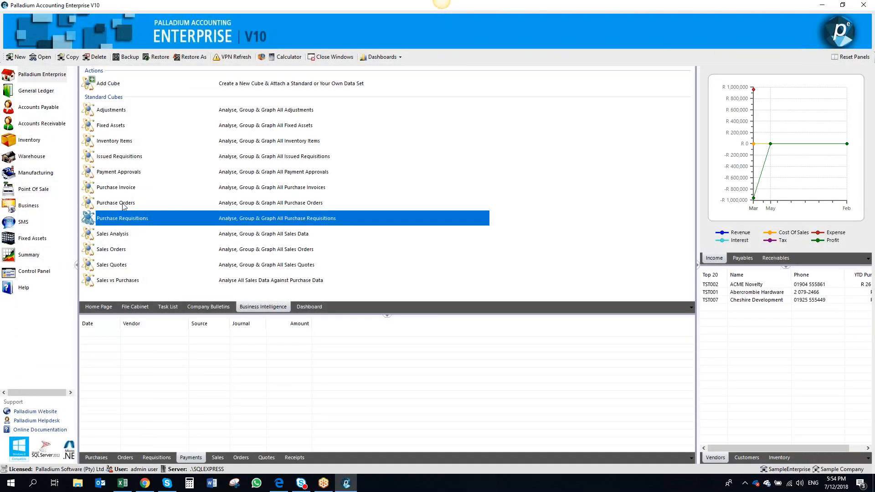
pyautogui.click(49, 110)
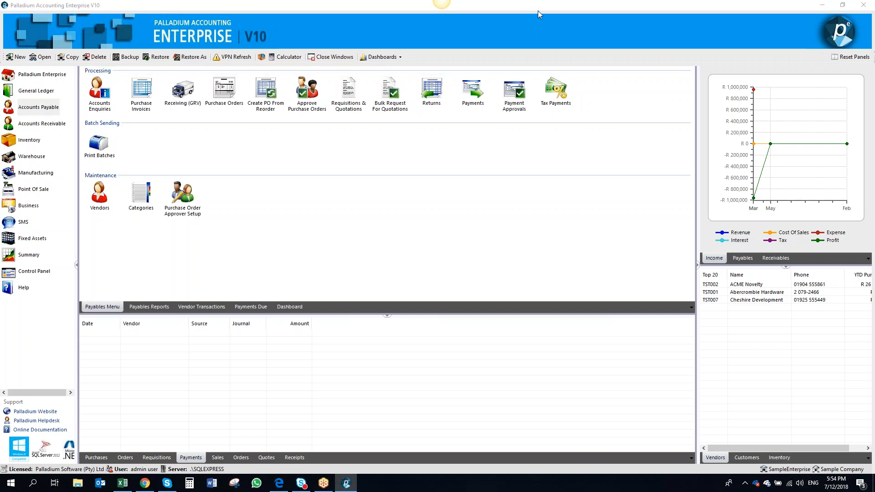
pyautogui.click(565, 128)
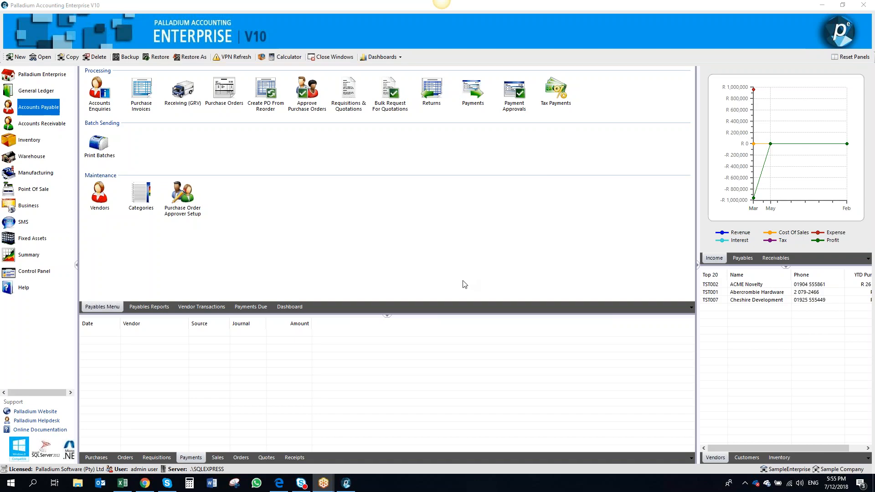